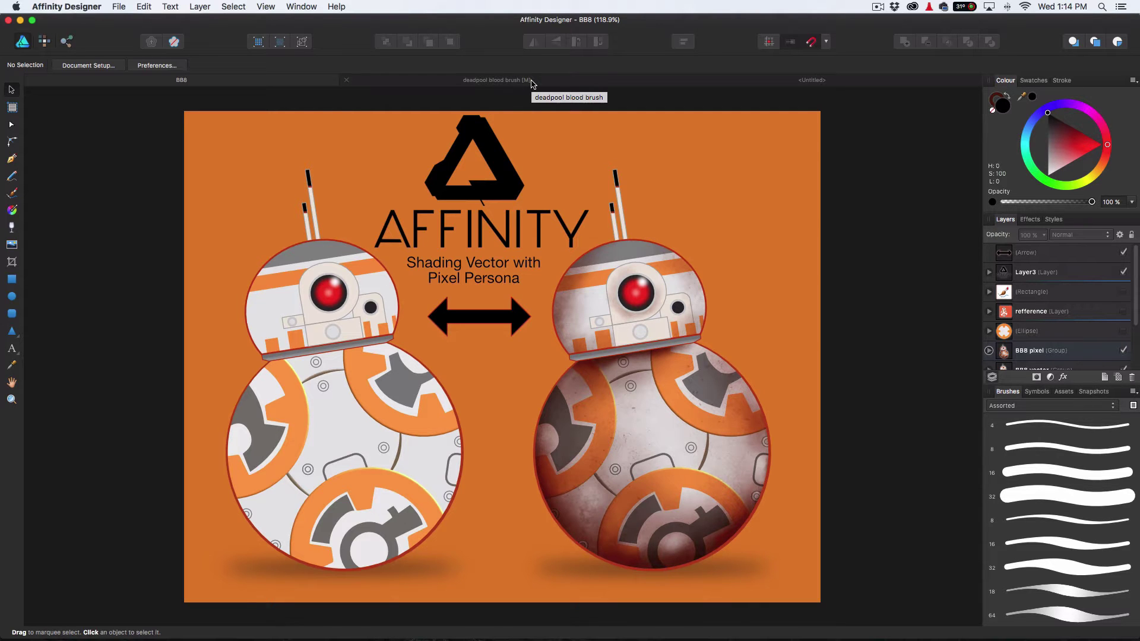
Switch to the deadpool blood brush document and view its available brush categories
click(530, 81)
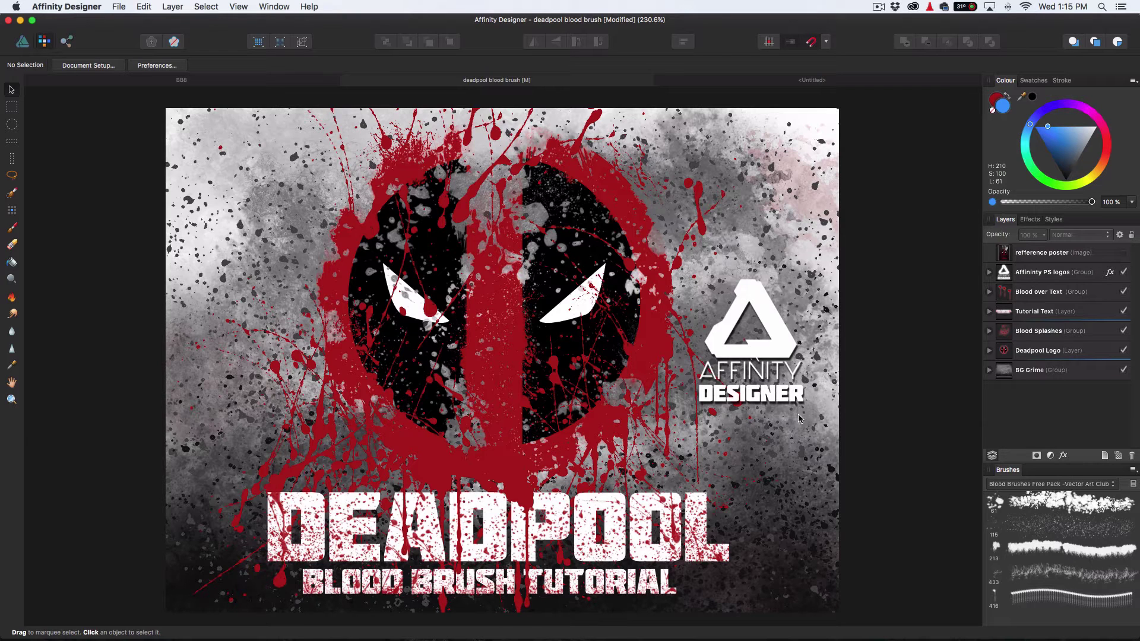
click(1023, 485)
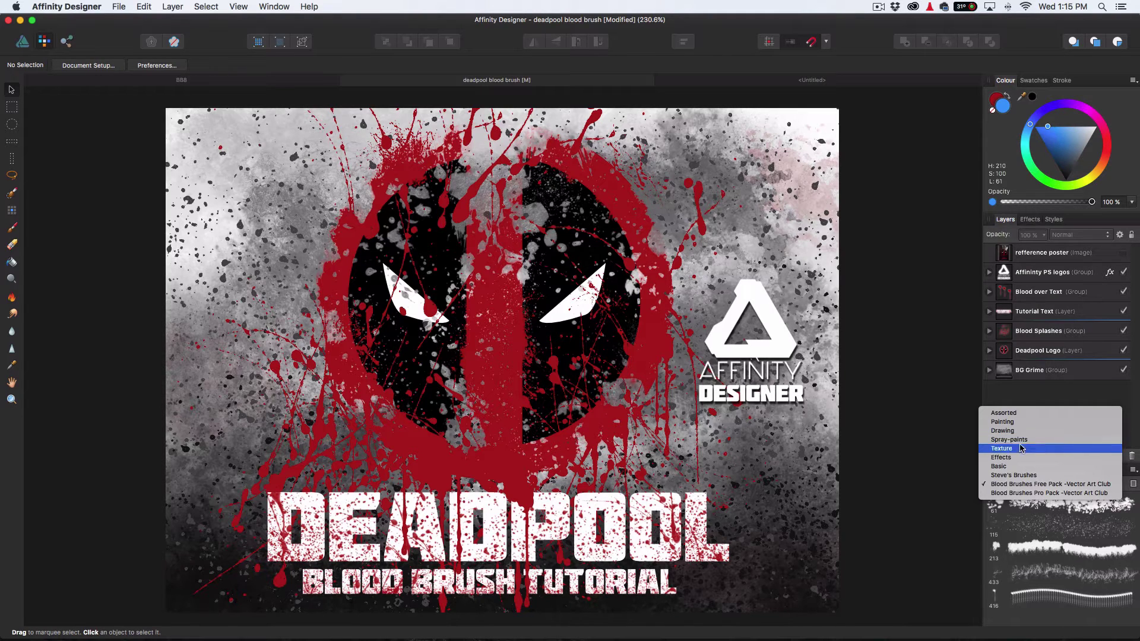
click(858, 450)
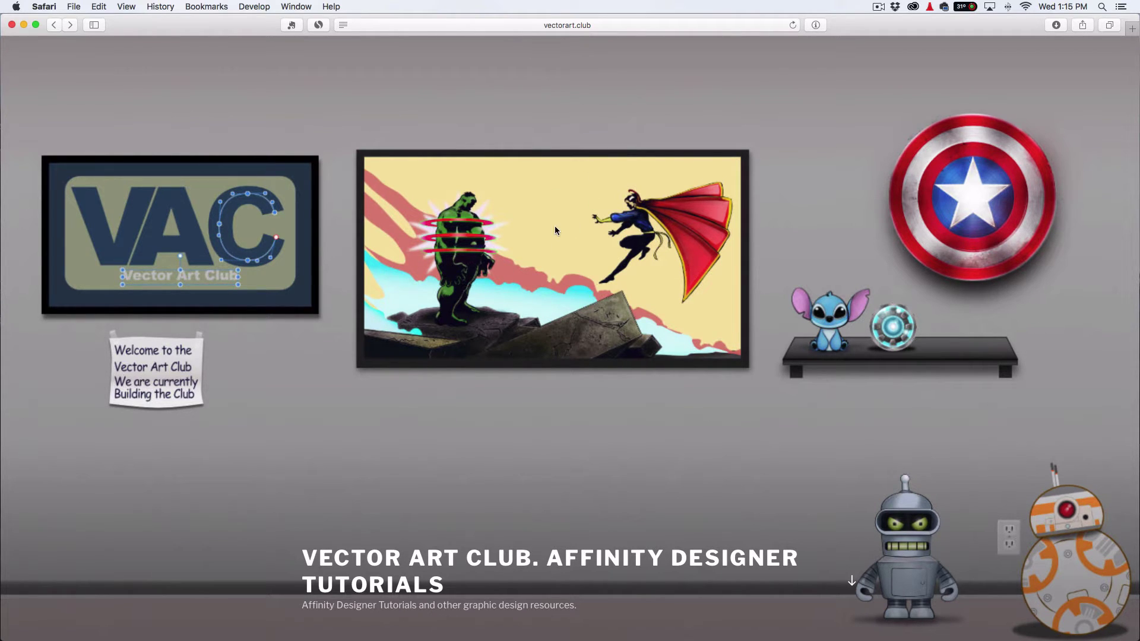
Look over the vectorart.club home page and its posts in Safari
scroll(582, 292, down, 10)
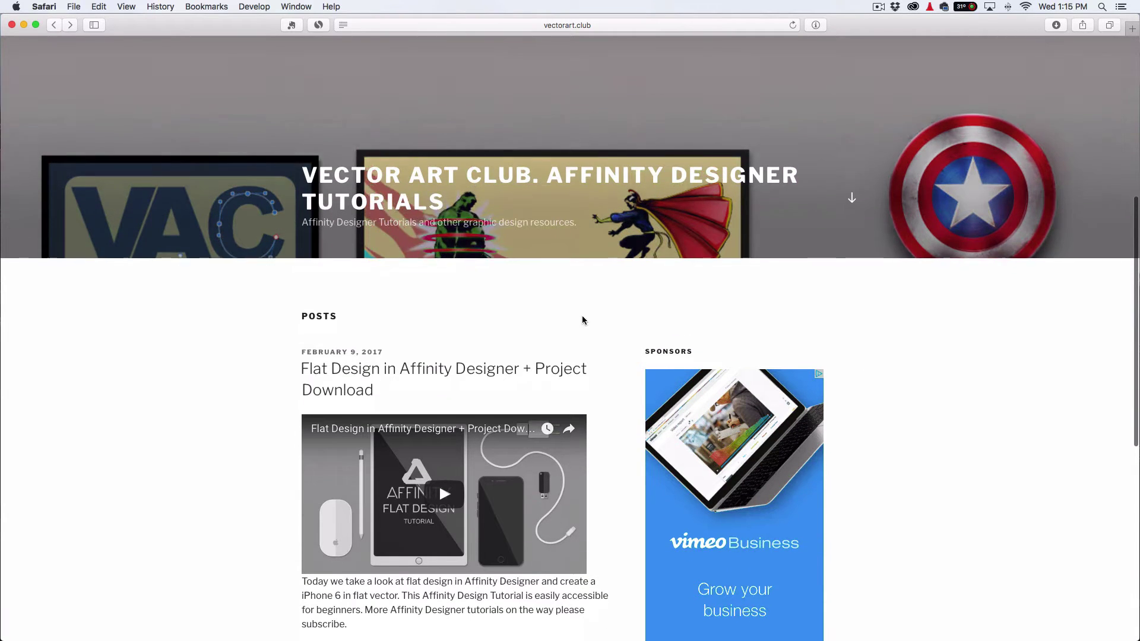
scroll(457, 326, up, 2)
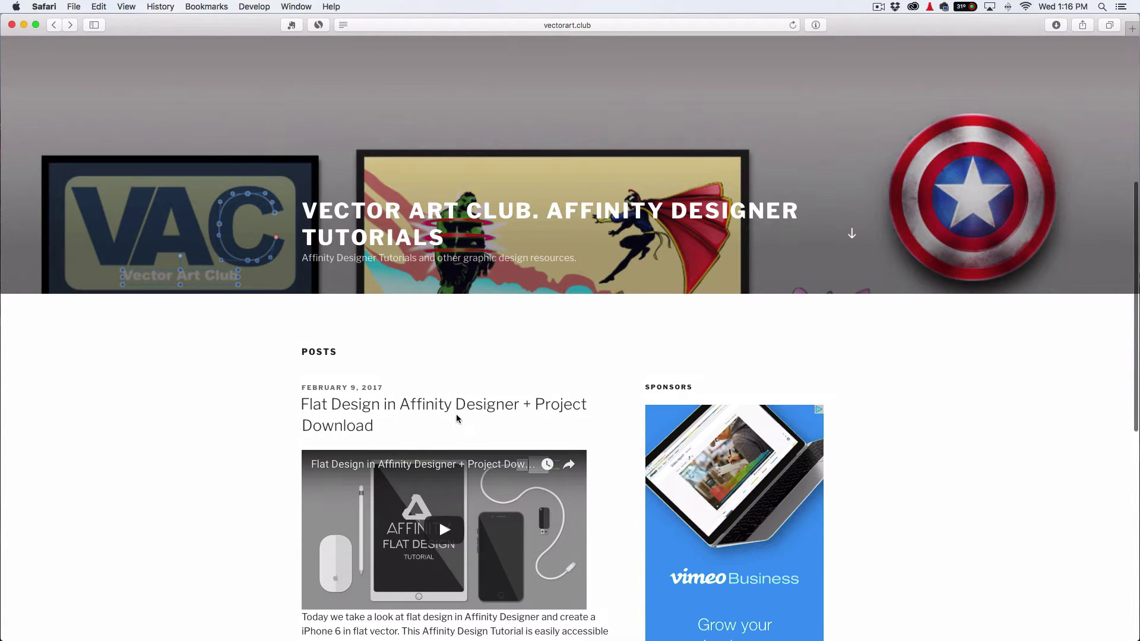
scroll(451, 410, up, 6)
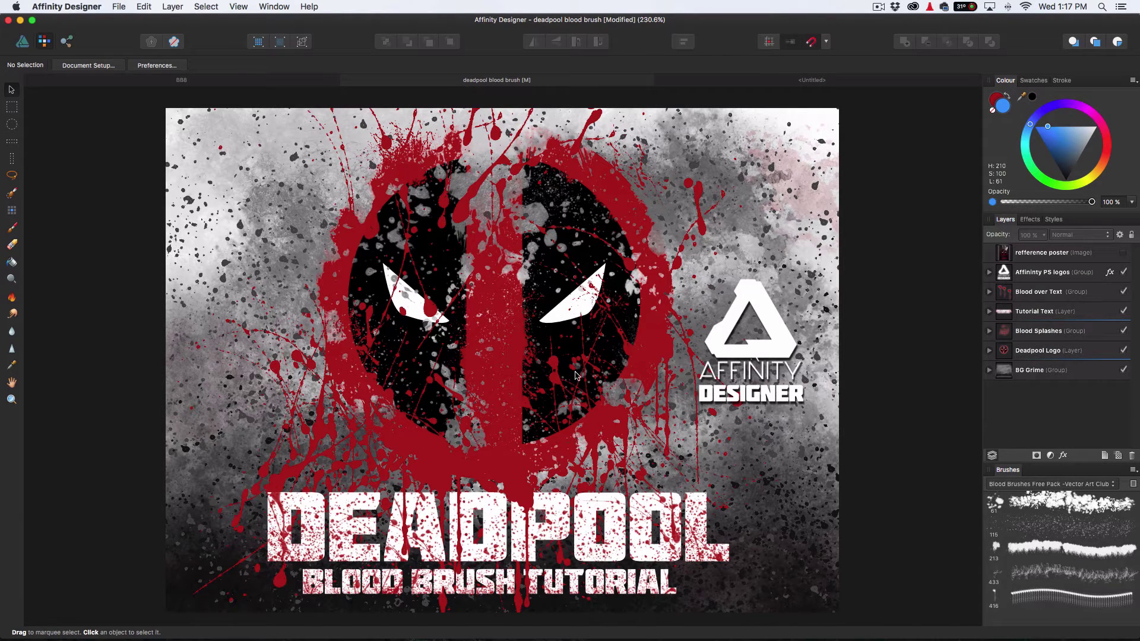
Compare the brushes offered in the Draw Persona and the Pixel Persona, finishing in the Pixel Persona
click(23, 48)
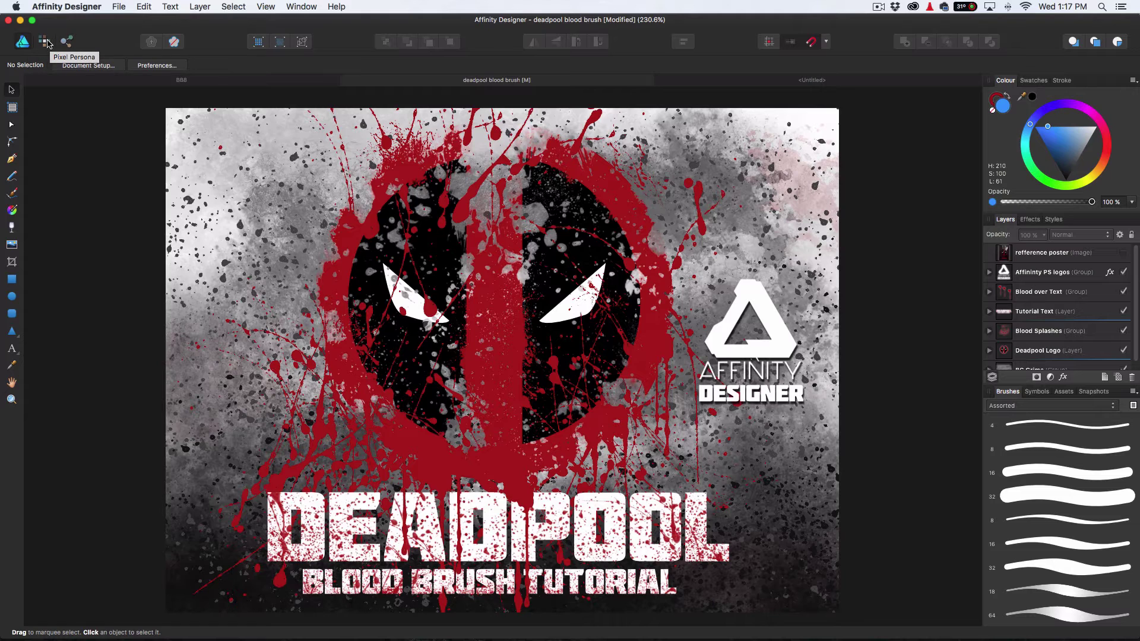
click(45, 42)
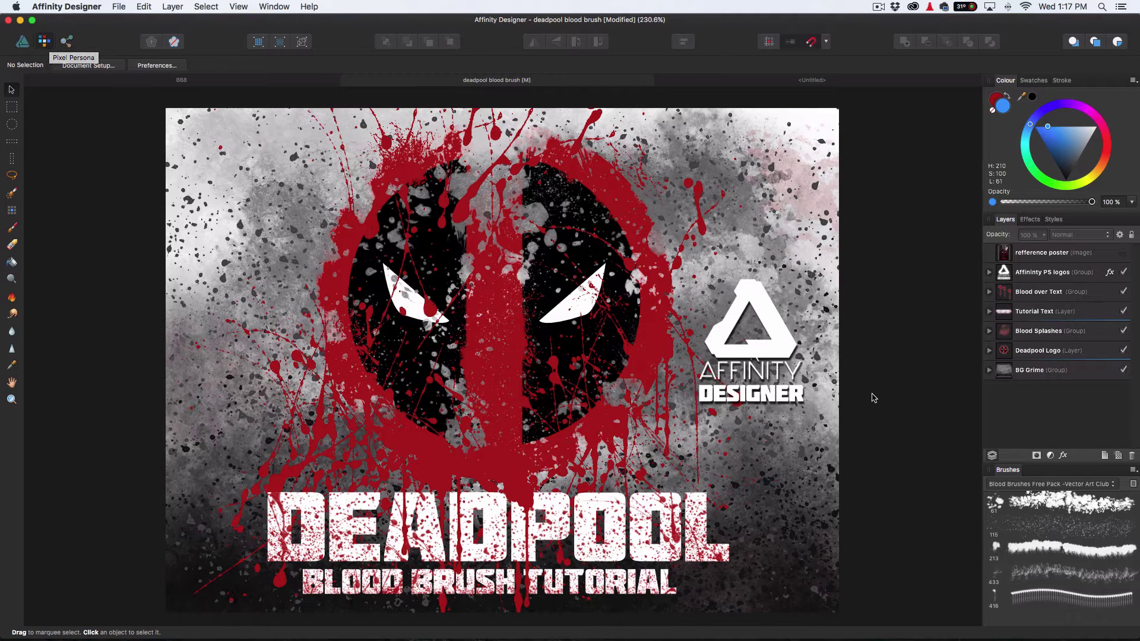
click(22, 43)
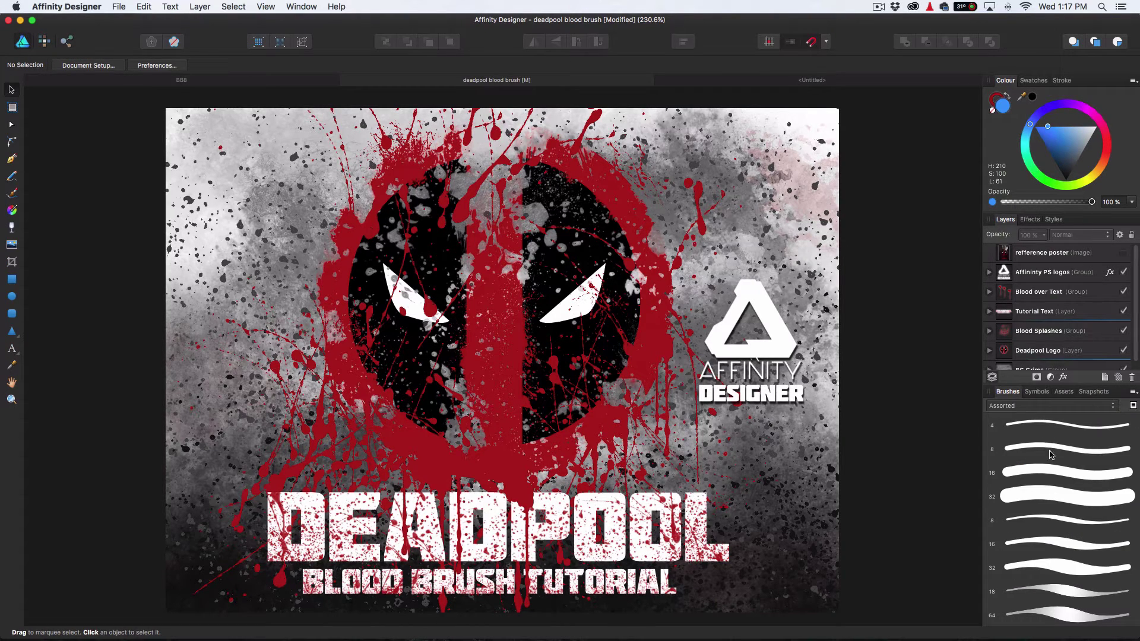
click(45, 43)
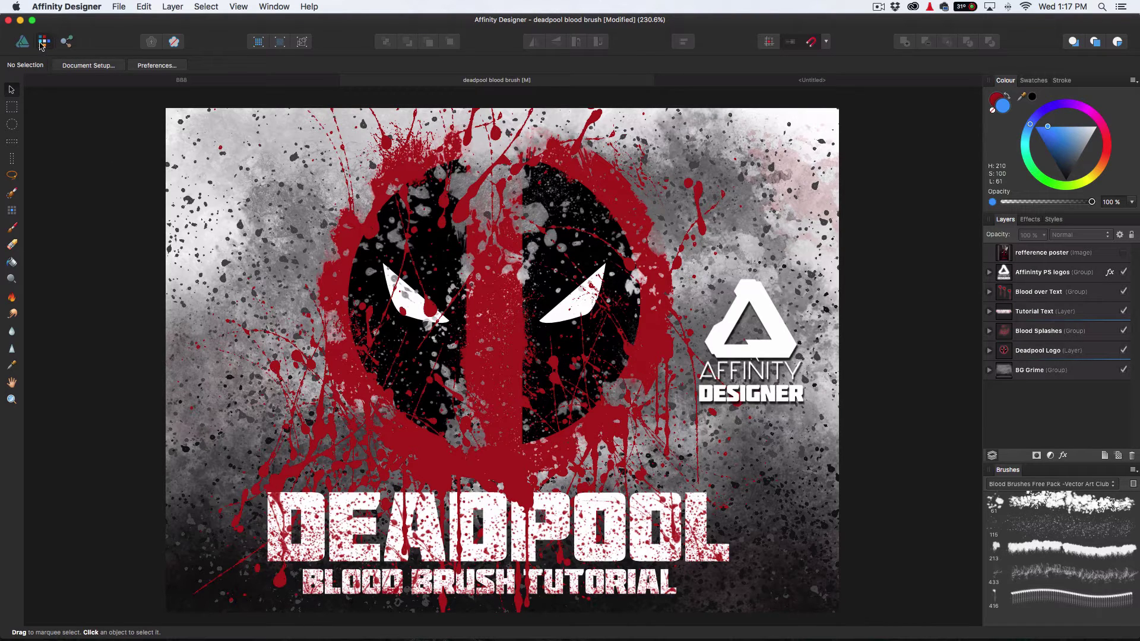
Try to import the Blood Brushes .afbrushes file from the Blood Brushes pack 1 folder
click(1133, 470)
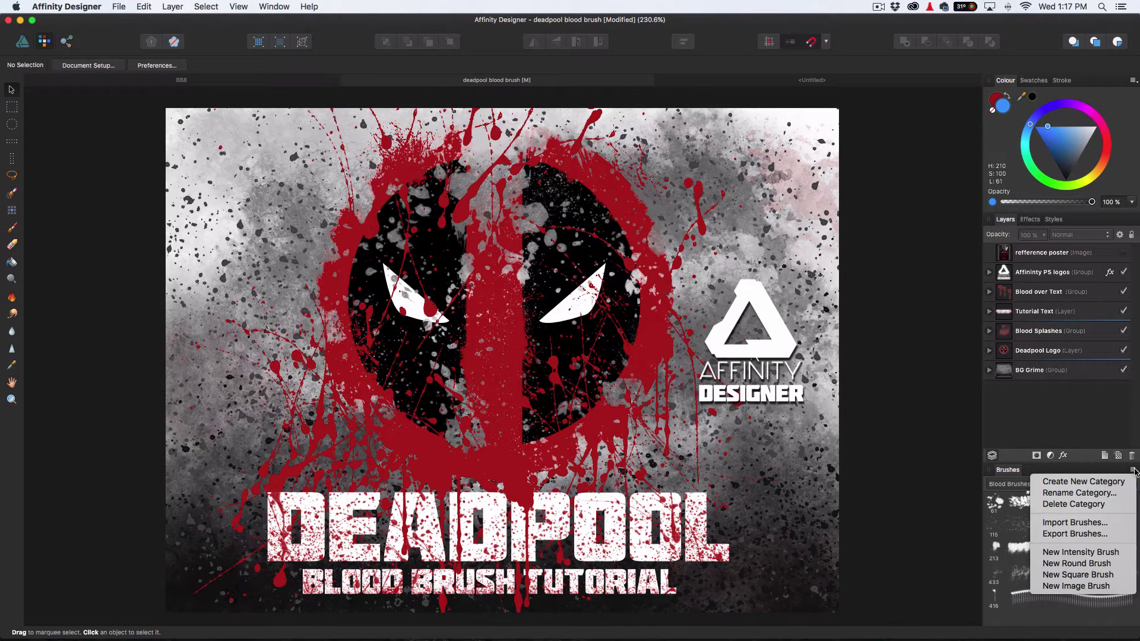
click(1112, 523)
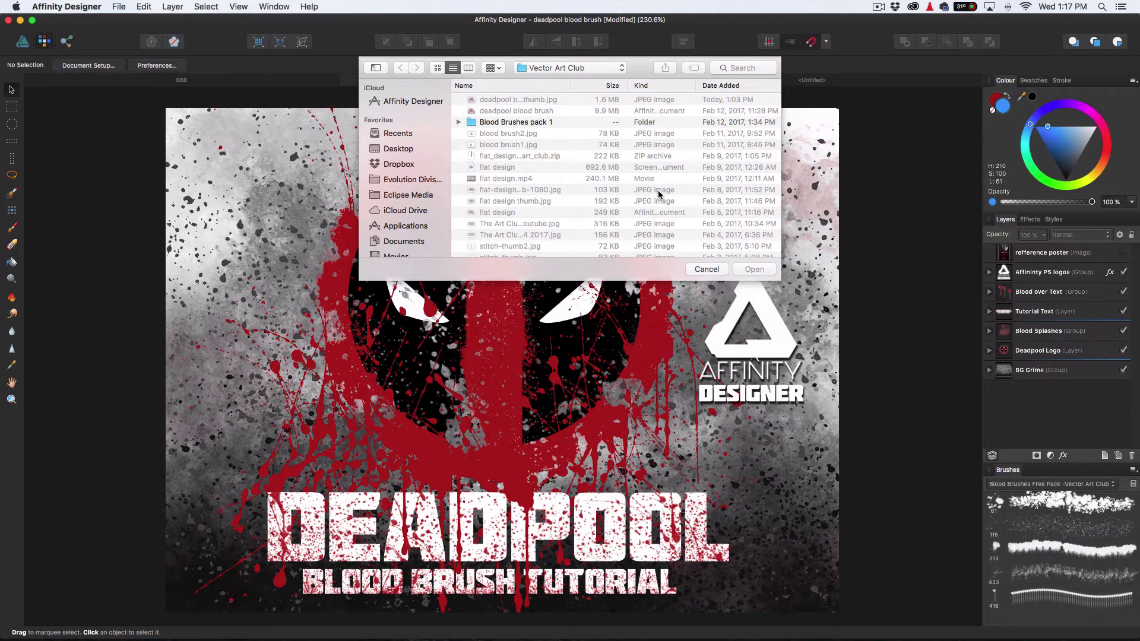
scroll(527, 133, up, 2)
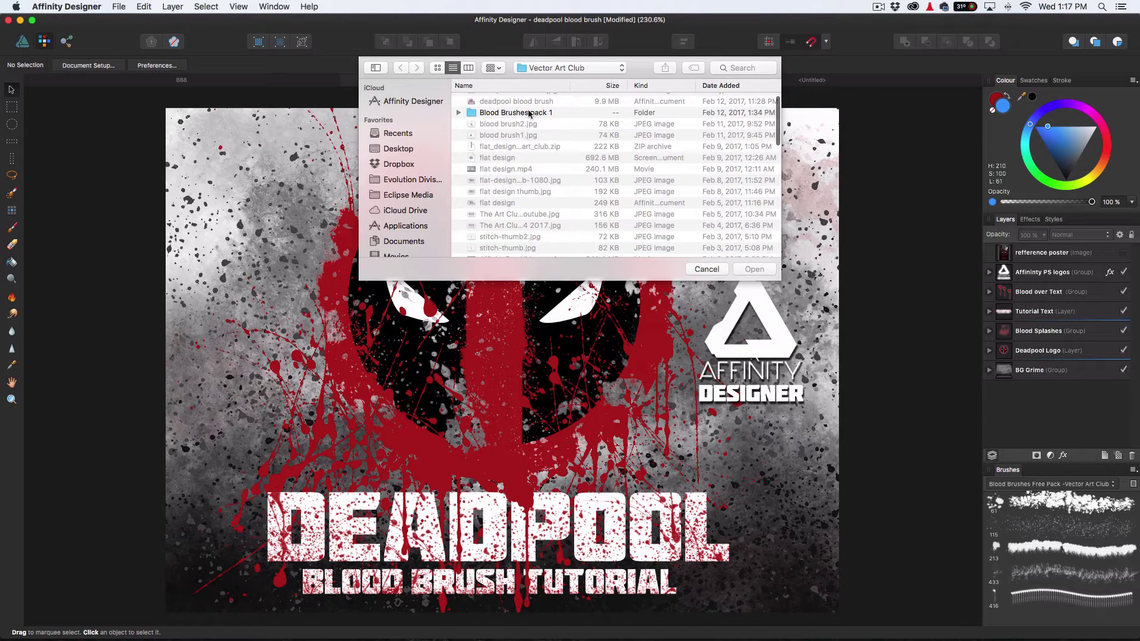
double_click(529, 113)
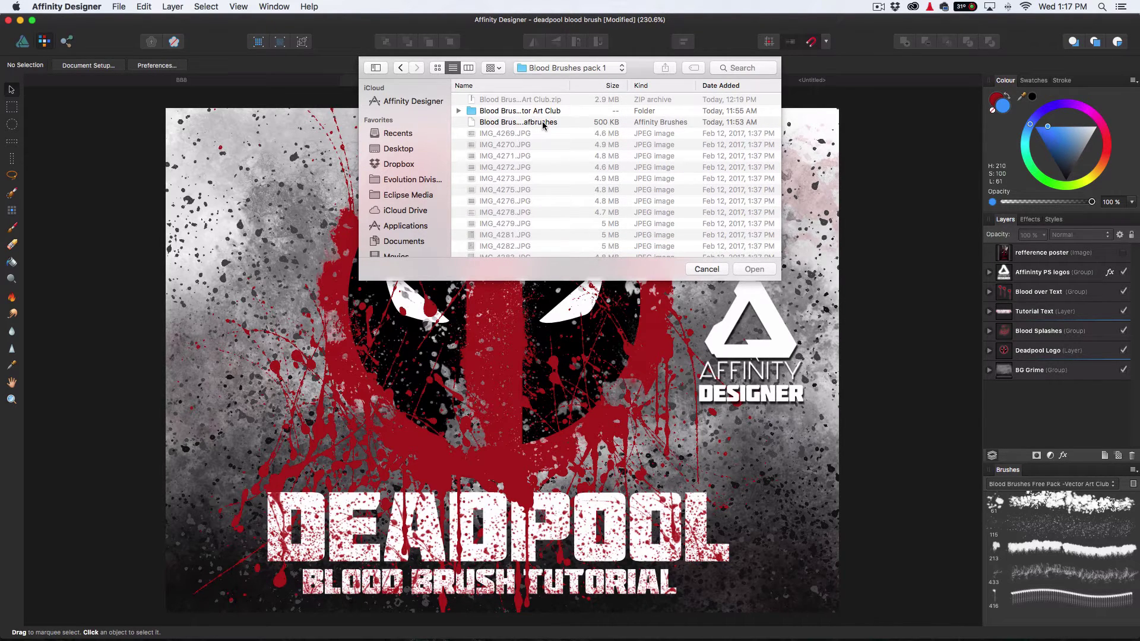
click(542, 123)
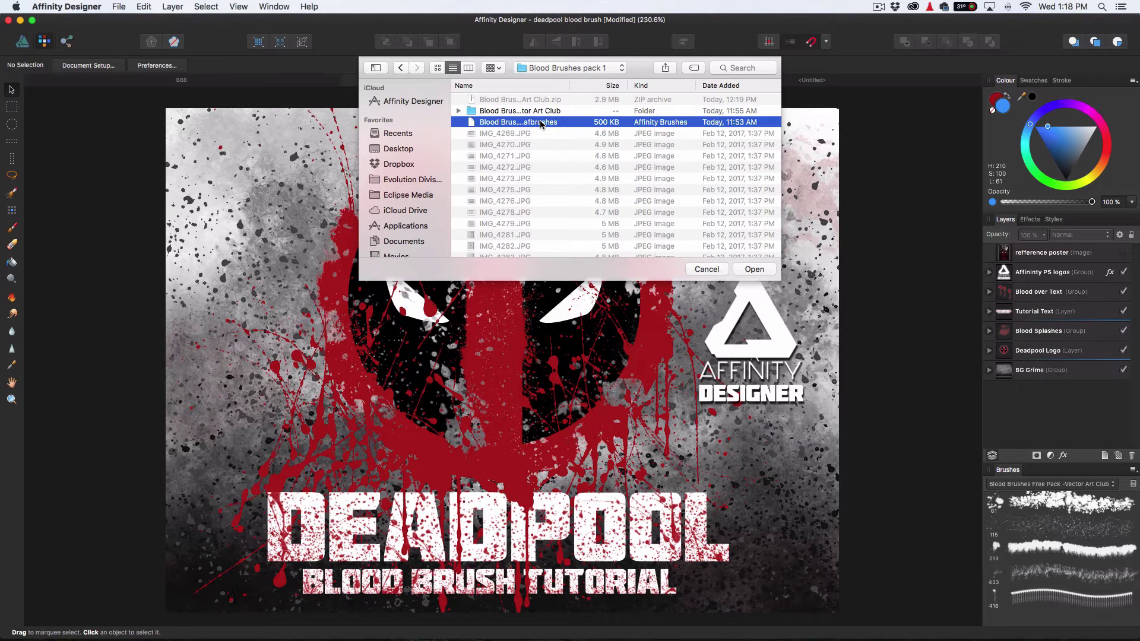
scroll(541, 124, right, 1)
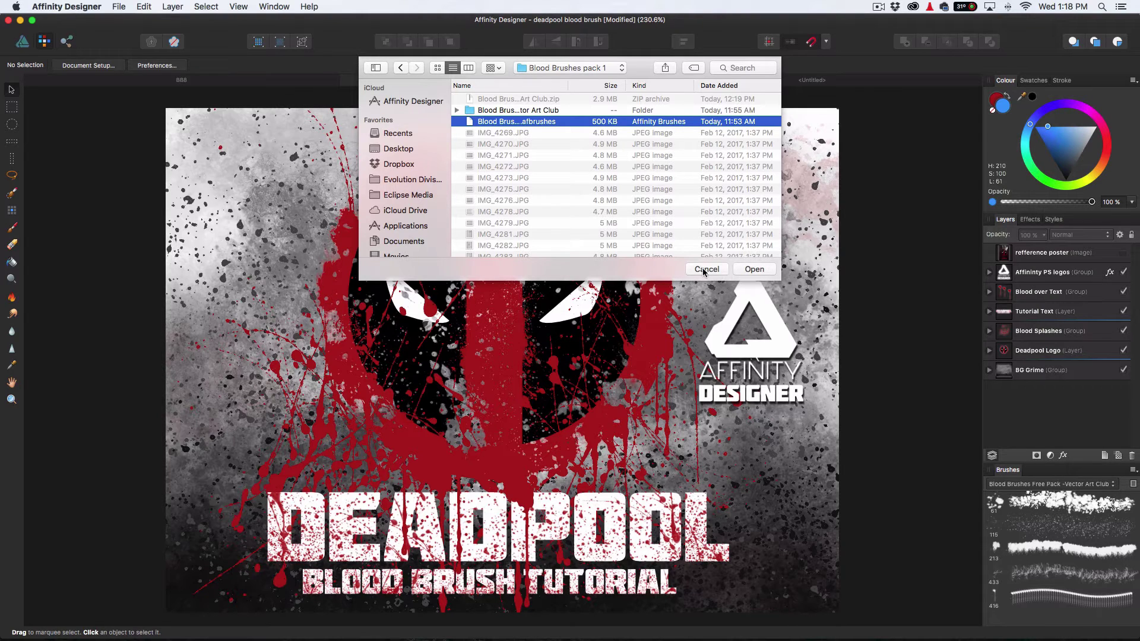
click(752, 269)
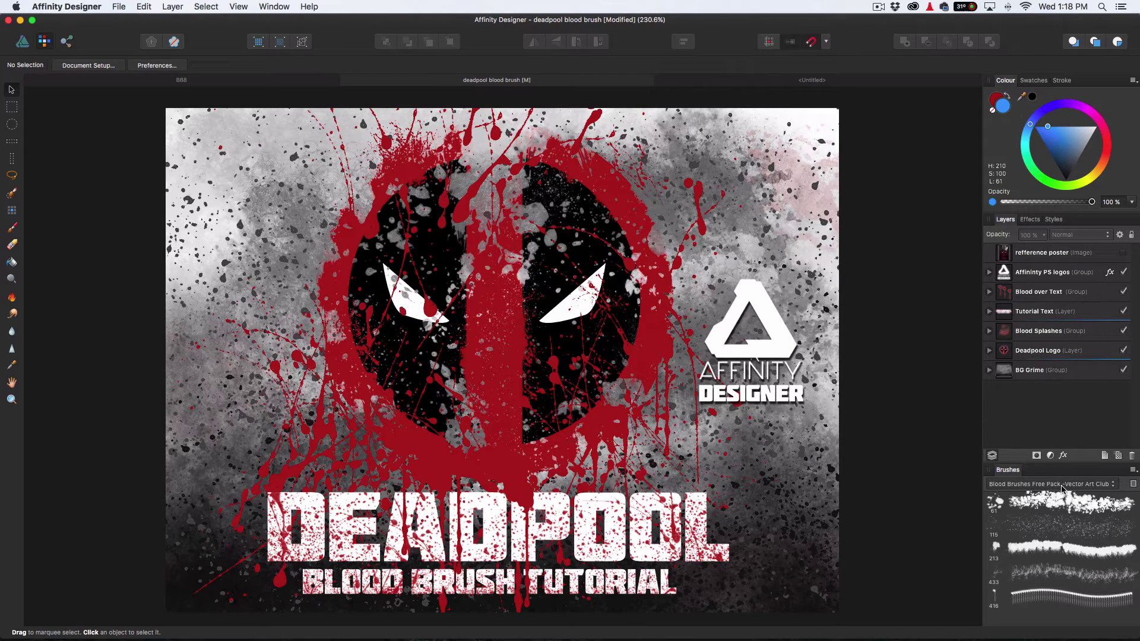
Look through the Blood Brushes Pro Pack brushes, then return to the Blood Brushes Free Pack category
click(1081, 488)
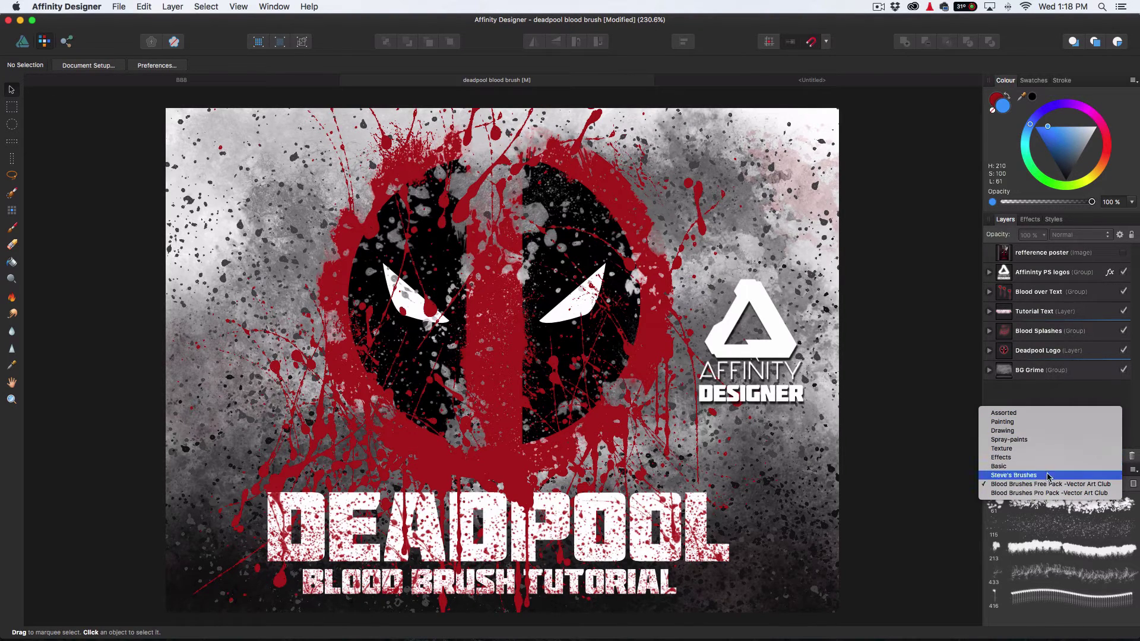
click(1069, 496)
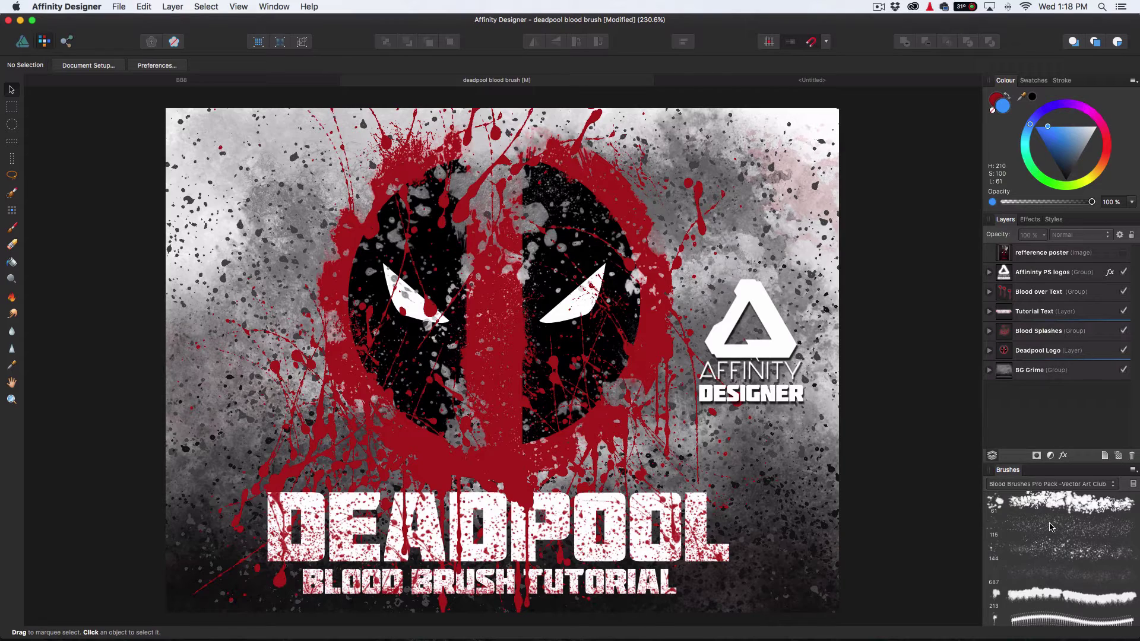
scroll(1055, 527, down, 10)
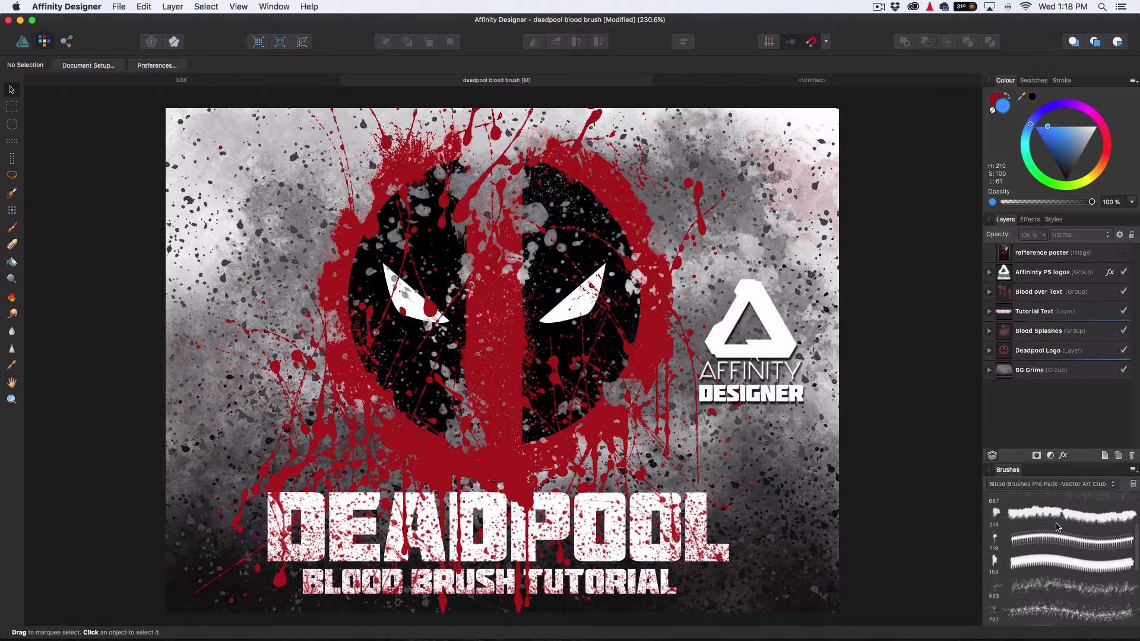
scroll(1059, 565, up, 12)
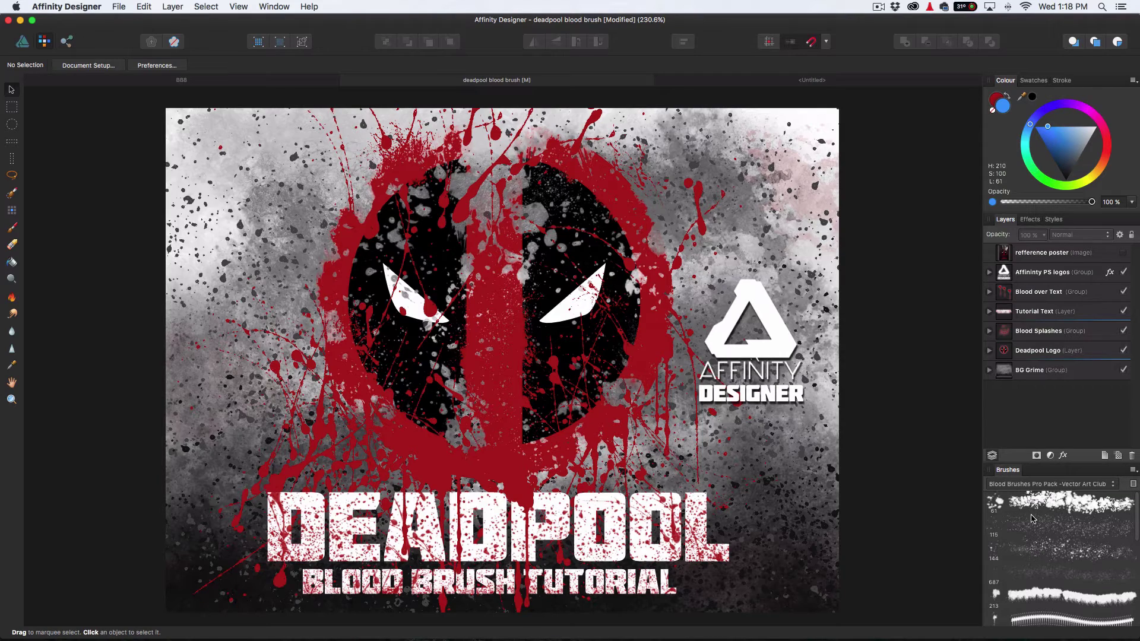
click(1060, 485)
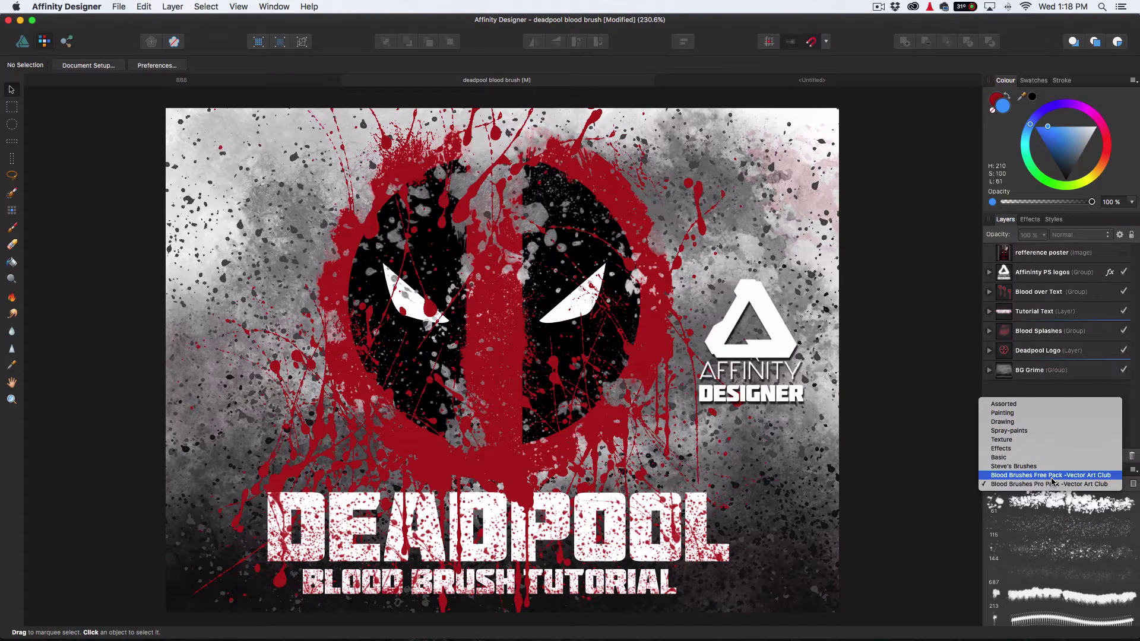
click(1052, 476)
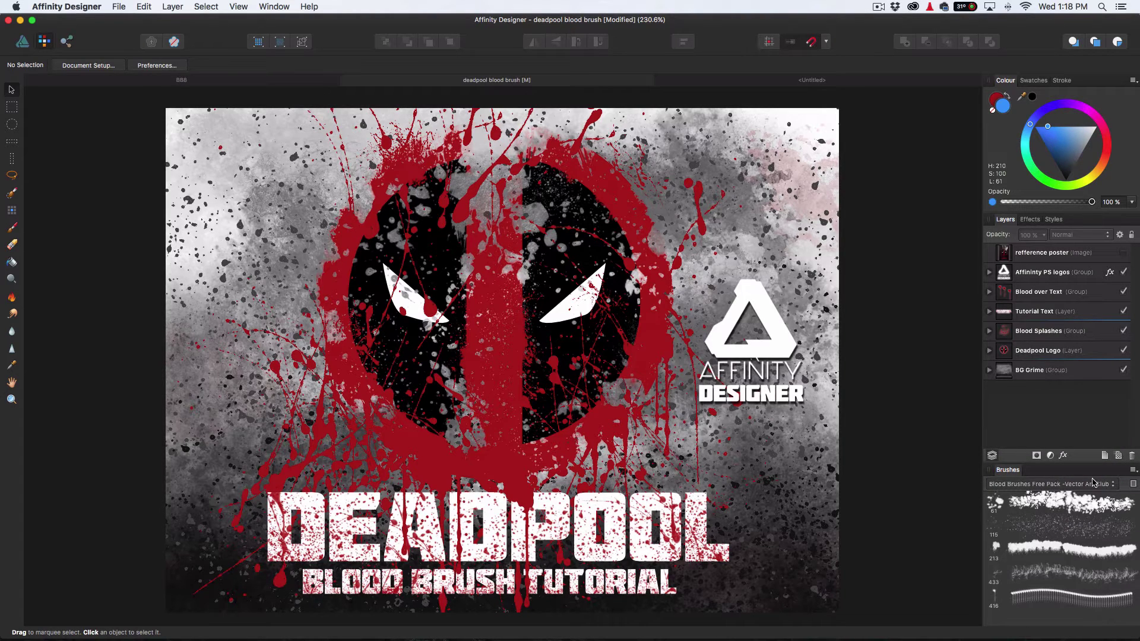
click(1133, 472)
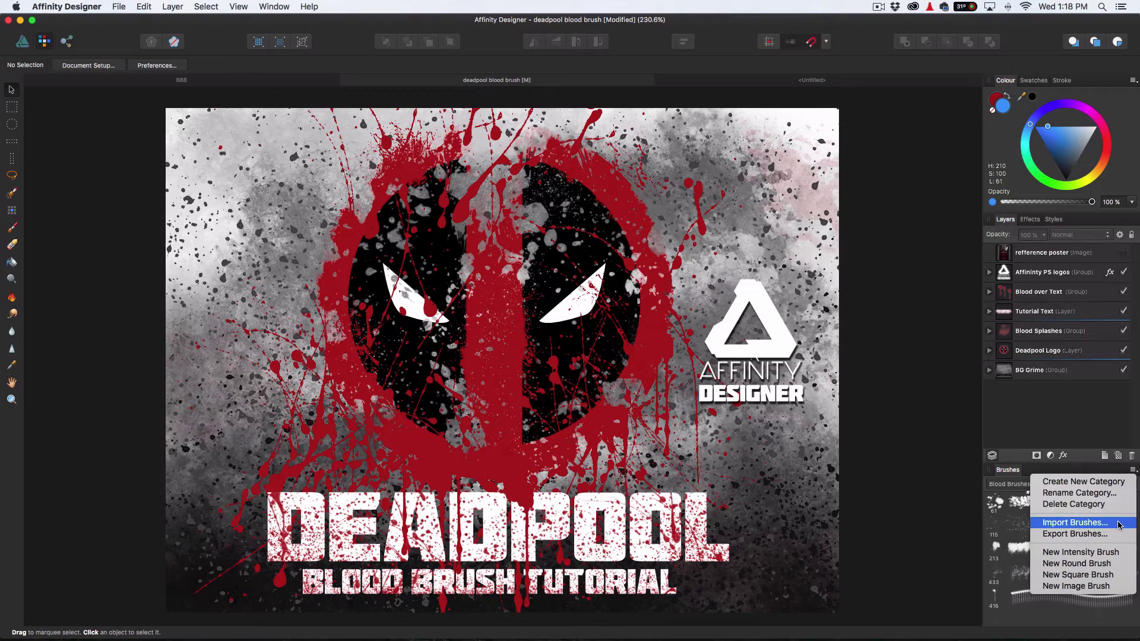
click(1039, 468)
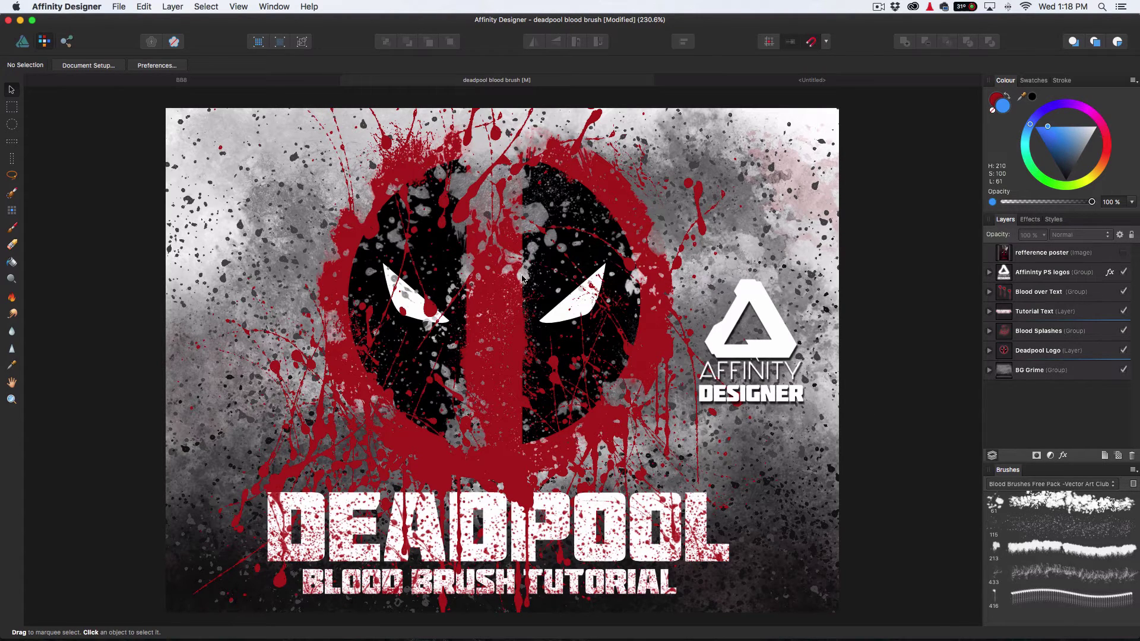
Close the BB8 document and bring up the blank untitled document
click(193, 81)
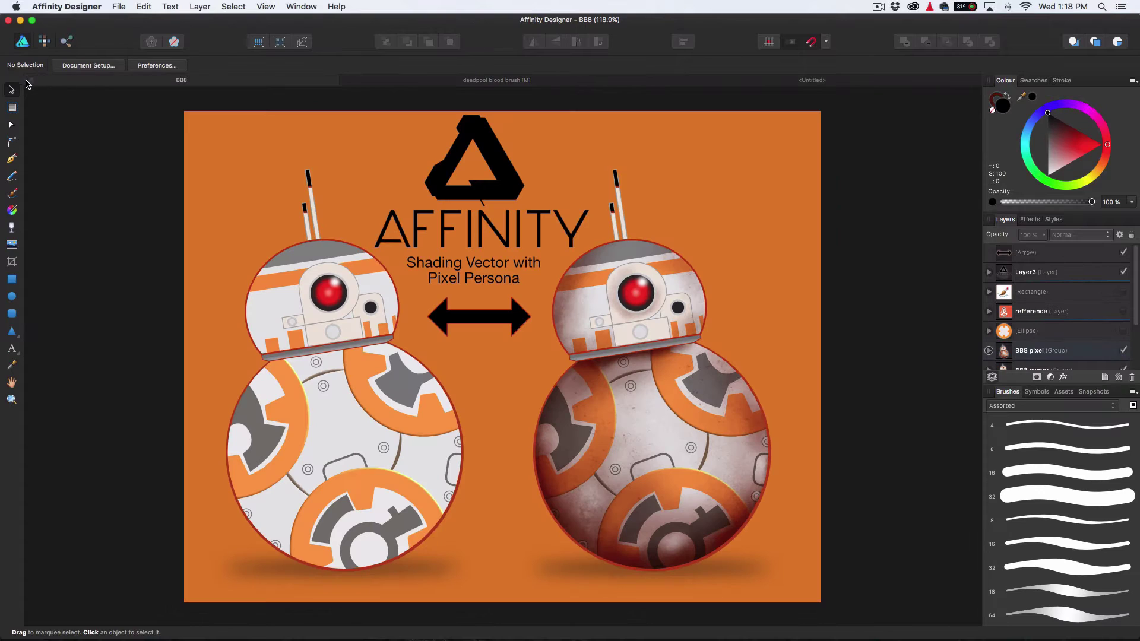
click(32, 80)
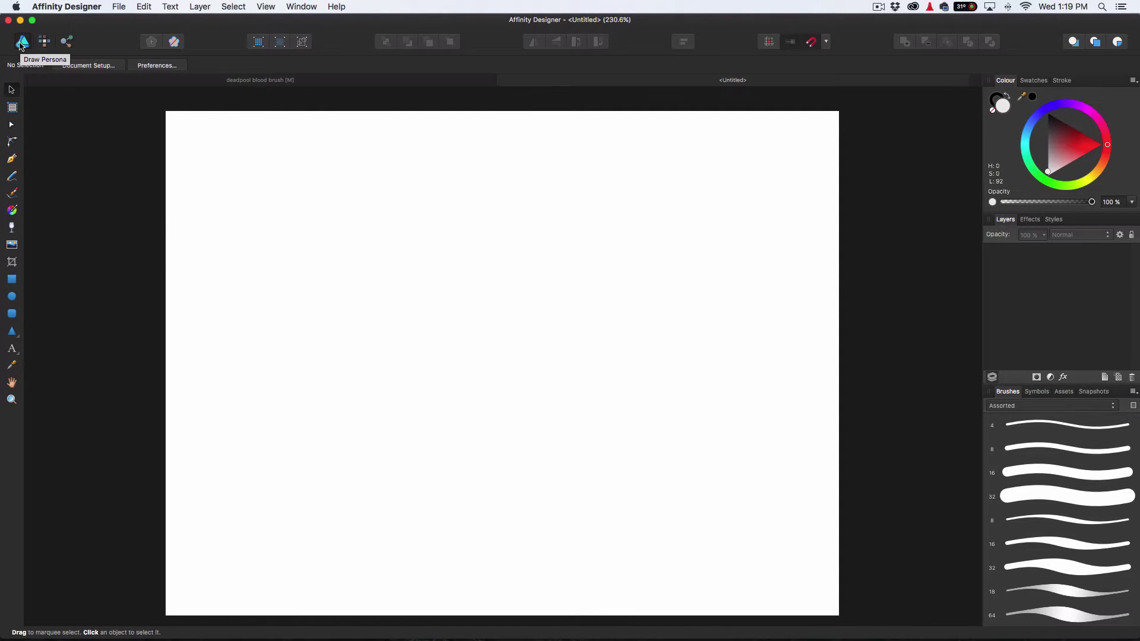
Draw a large circle near the middle of the canvas and fill it dark red (H 0, S 92, L 36)
click(12, 296)
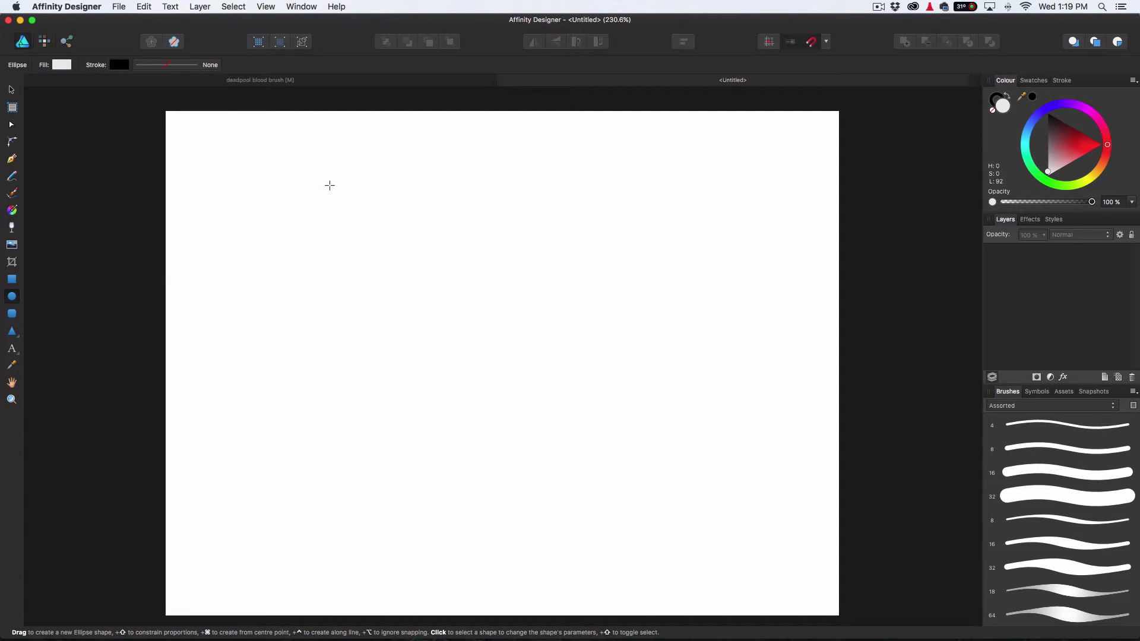
drag(320, 168, 861, 508)
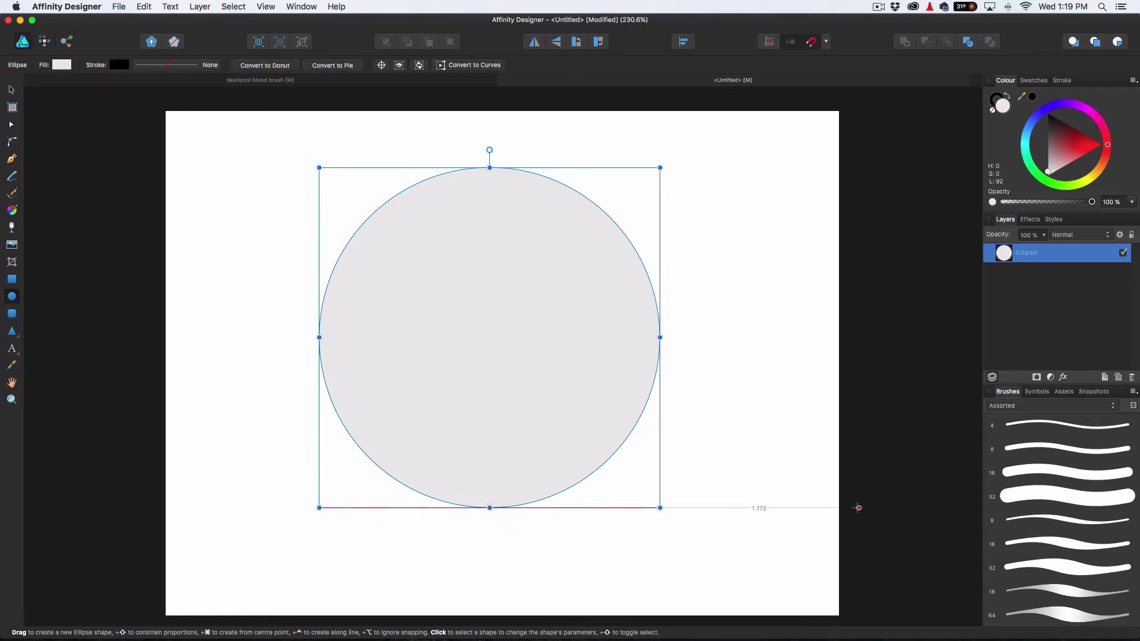
click(1083, 133)
drag(1081, 132, 1084, 136)
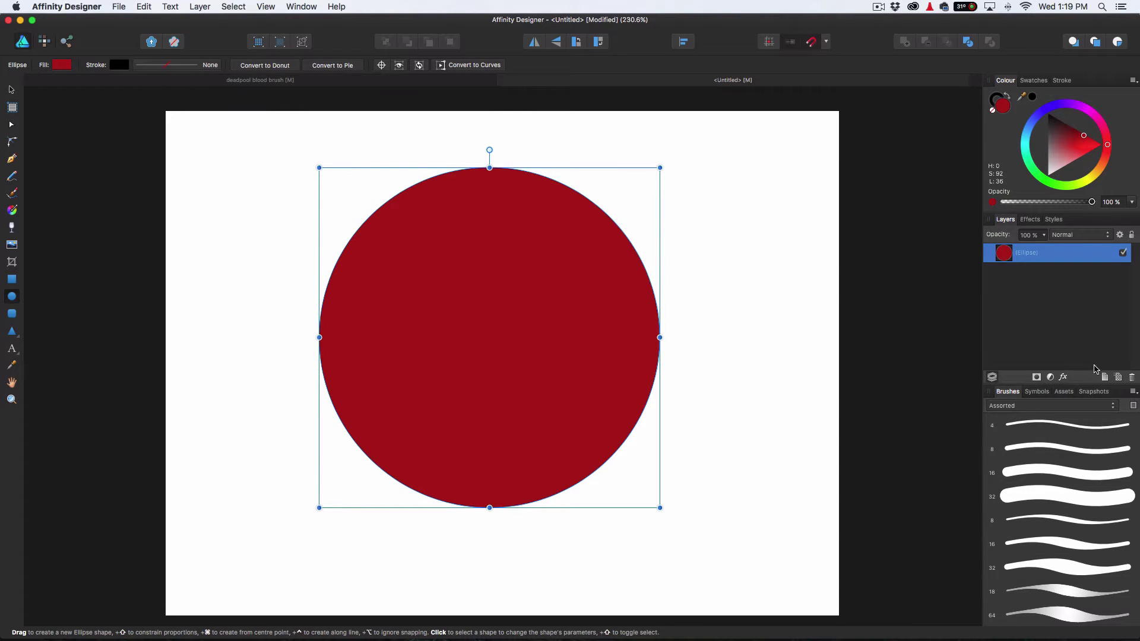
Add a new layer and draw a smaller black-filled circle inside the red circle
click(1103, 378)
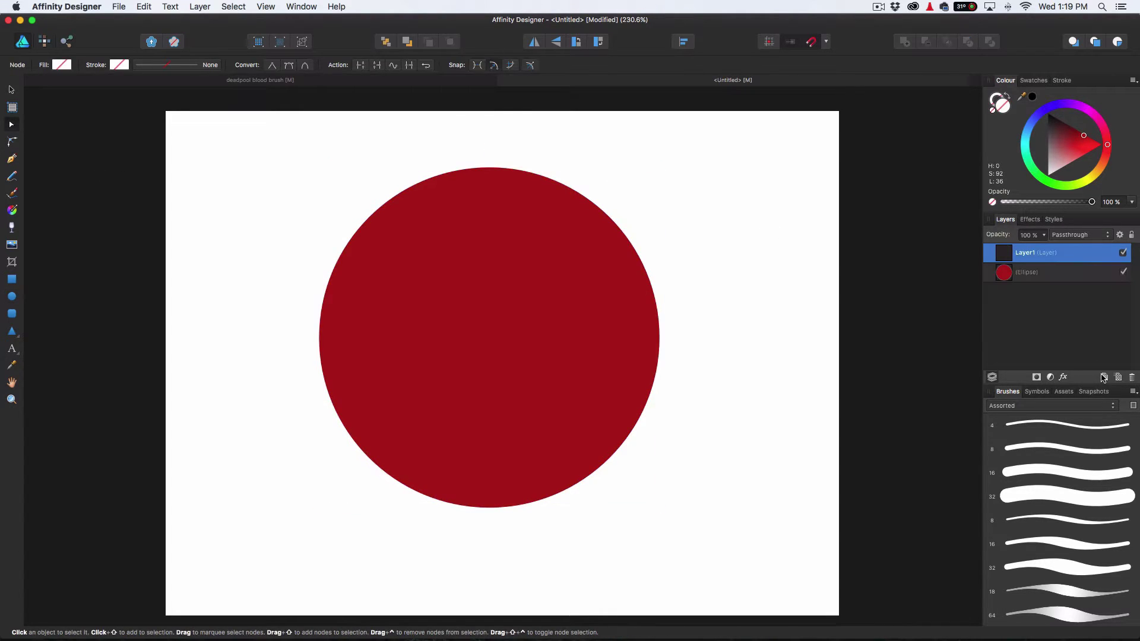
click(12, 296)
drag(386, 241, 689, 466)
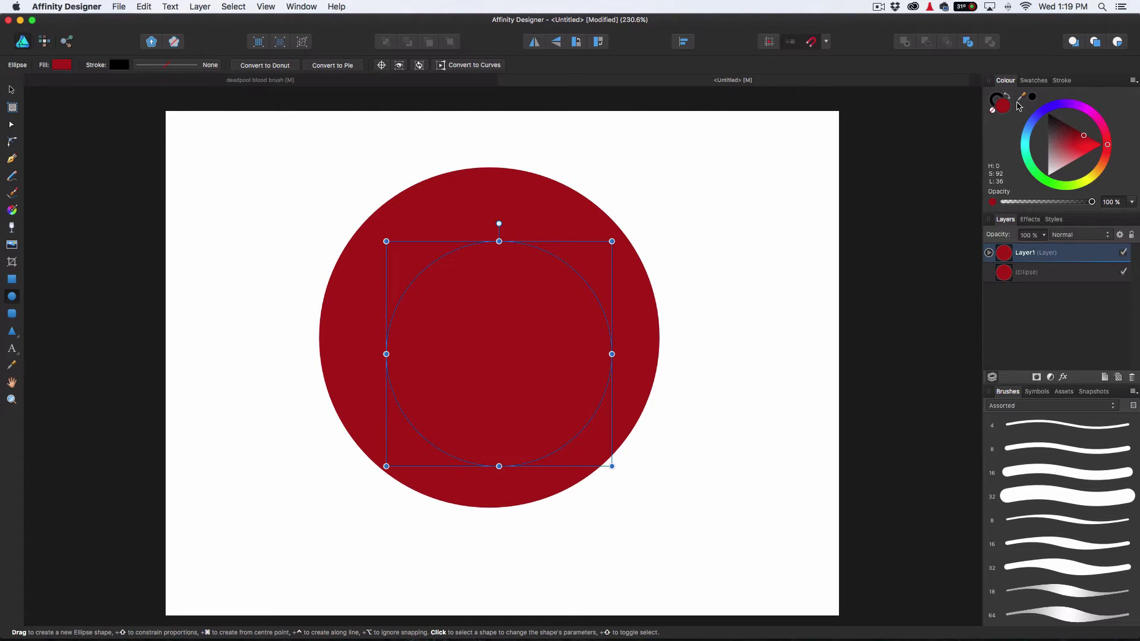
drag(1063, 131, 1042, 113)
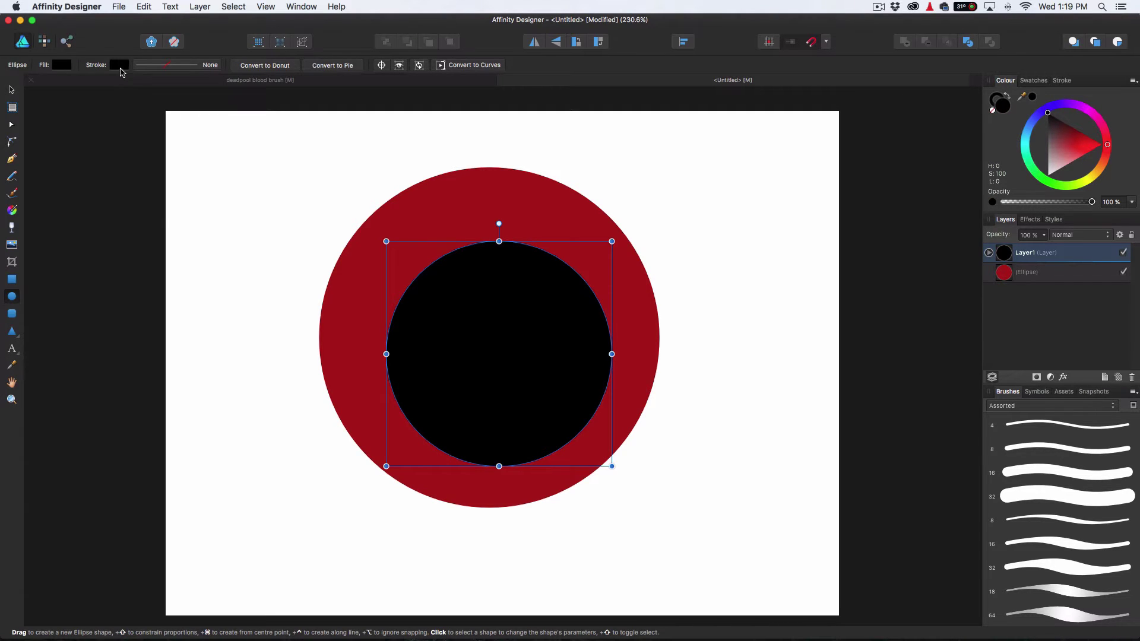
Remove the black circle's stroke and move it slightly up and to the left within the red circle
click(121, 66)
click(124, 78)
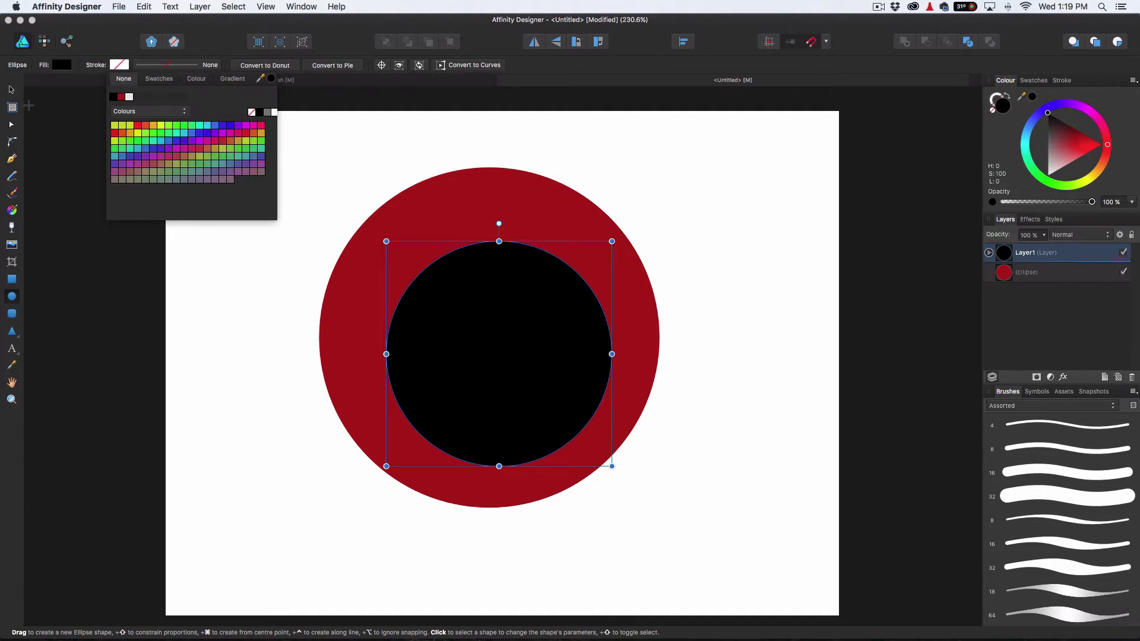
click(12, 90)
mouse_move(492, 306)
mouse_down()
mouse_move(468, 297)
mouse_move(461, 276)
mouse_up()
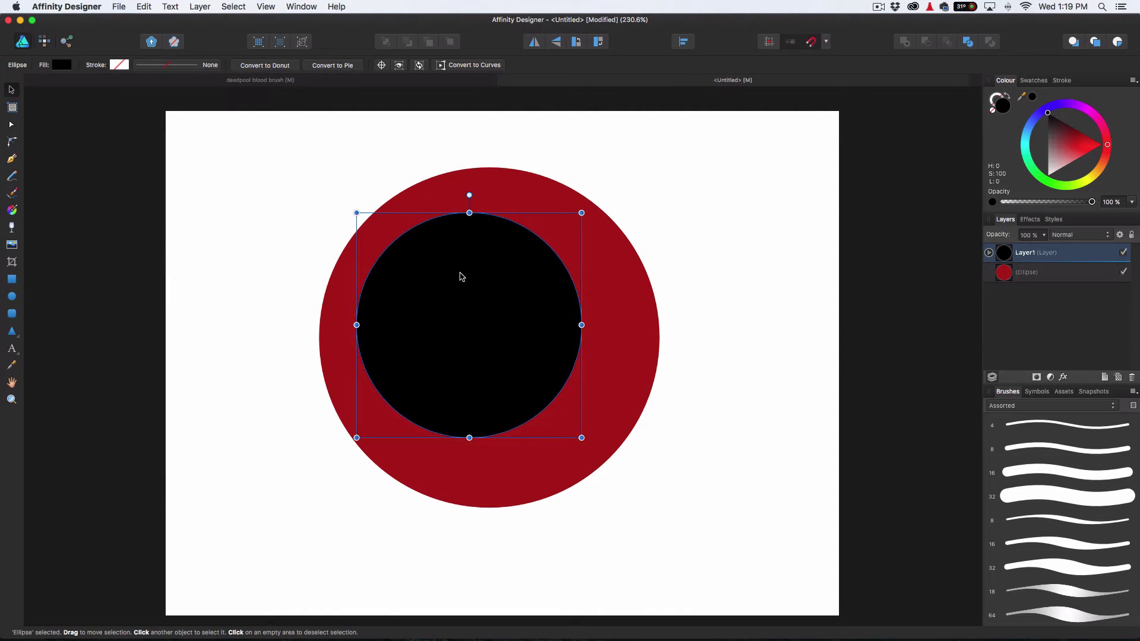
Enlarge the black circle and centre it inside the red circle, leaving an even red ring around it
drag(581, 438, 638, 462)
drag(511, 366, 514, 348)
drag(622, 461, 638, 475)
drag(535, 349, 526, 351)
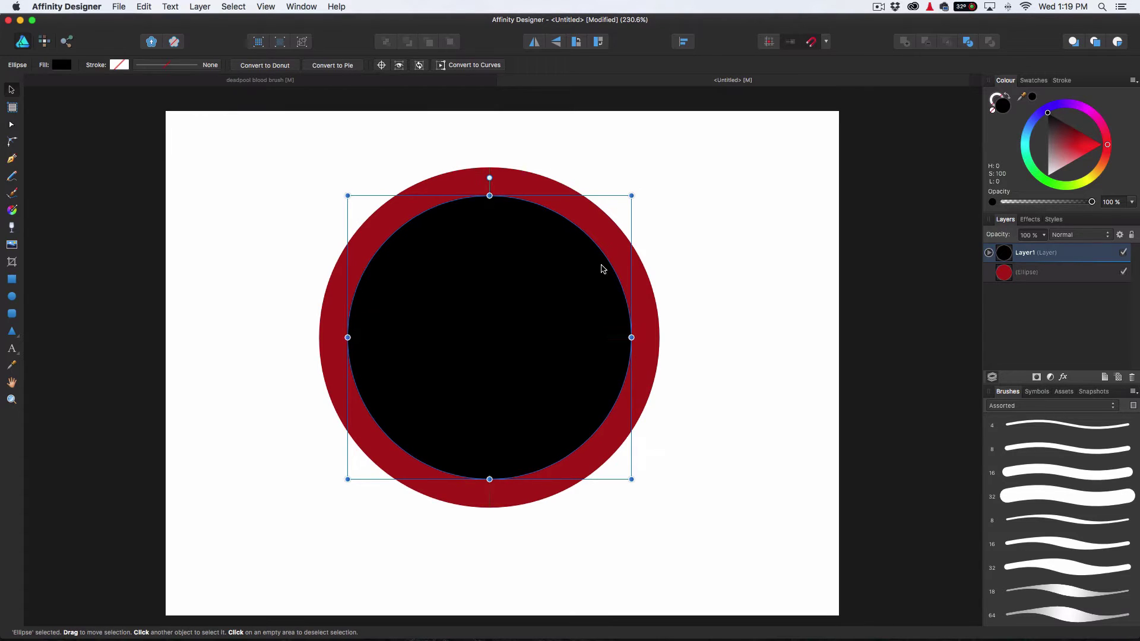
click(811, 42)
mouse_move(492, 289)
mouse_down()
mouse_move(481, 287)
mouse_move(491, 298)
mouse_up()
Check the logo in the finished deadpool blood brush document, return to the untitled document and clear the selection
click(204, 82)
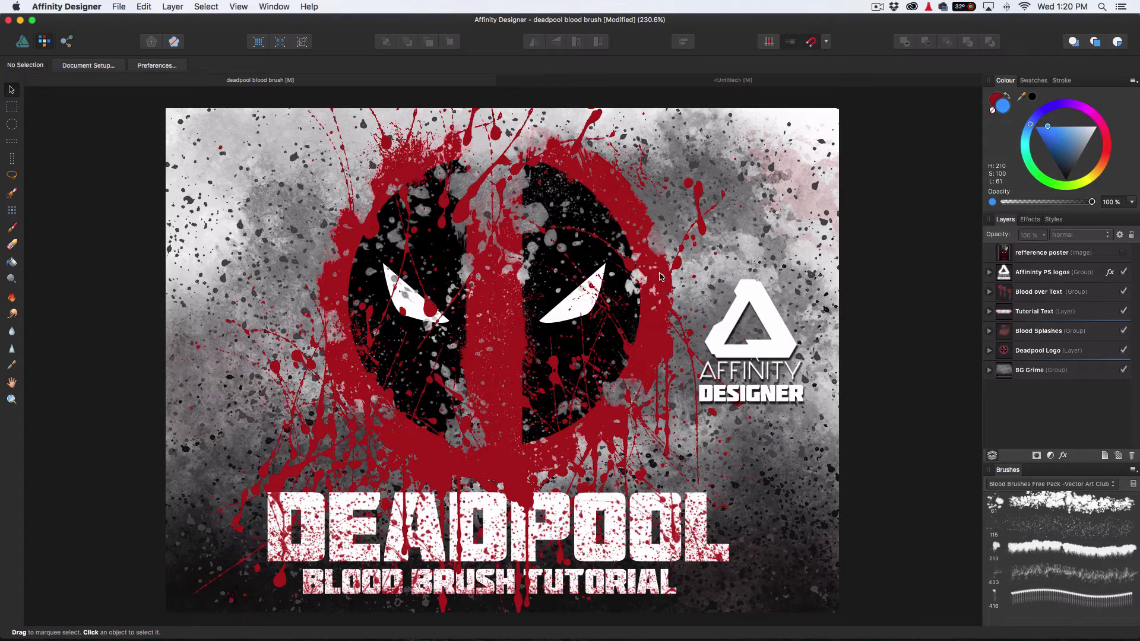
click(677, 81)
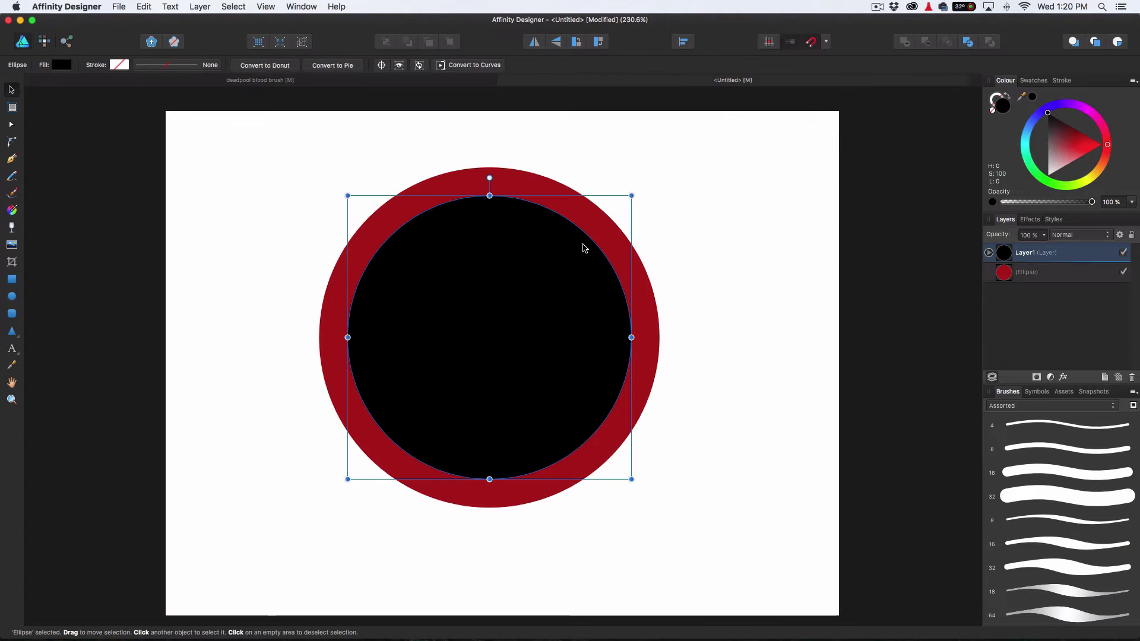
click(728, 268)
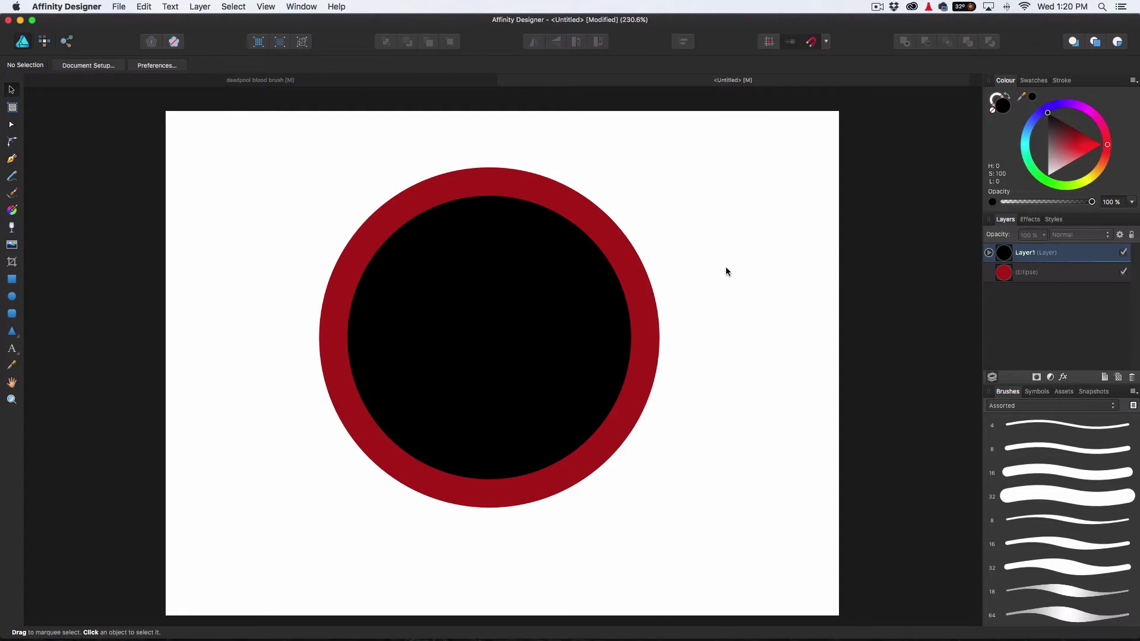
Draw a tall narrow rectangle down the middle of the black circle and fill it with the ring's dark red (H 0, S 92, L 35)
click(10, 281)
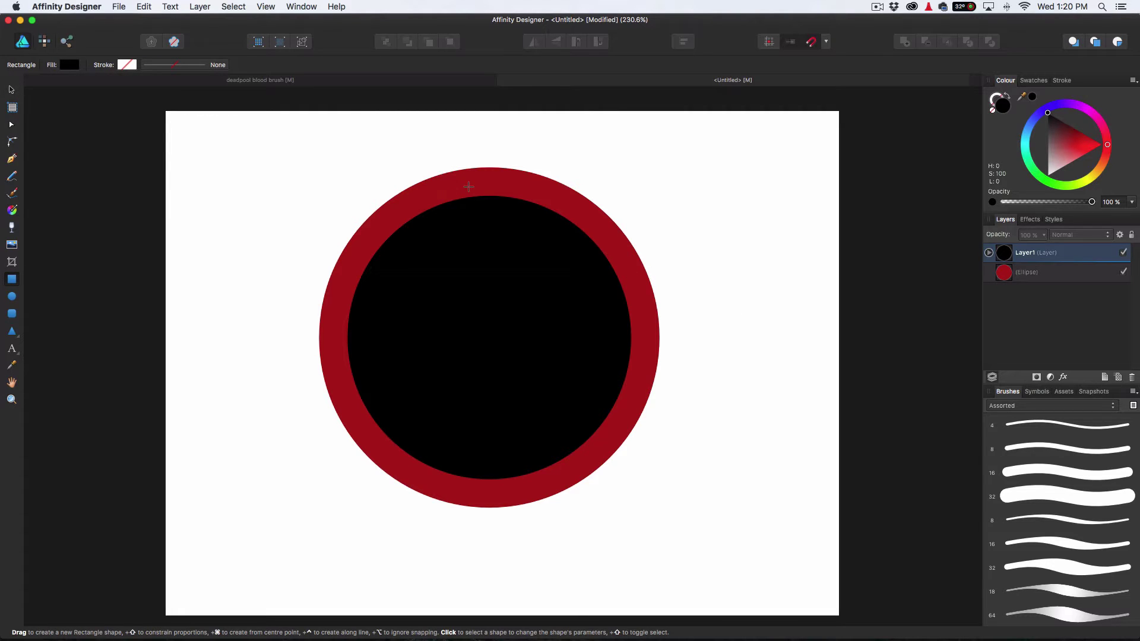
drag(472, 184, 528, 495)
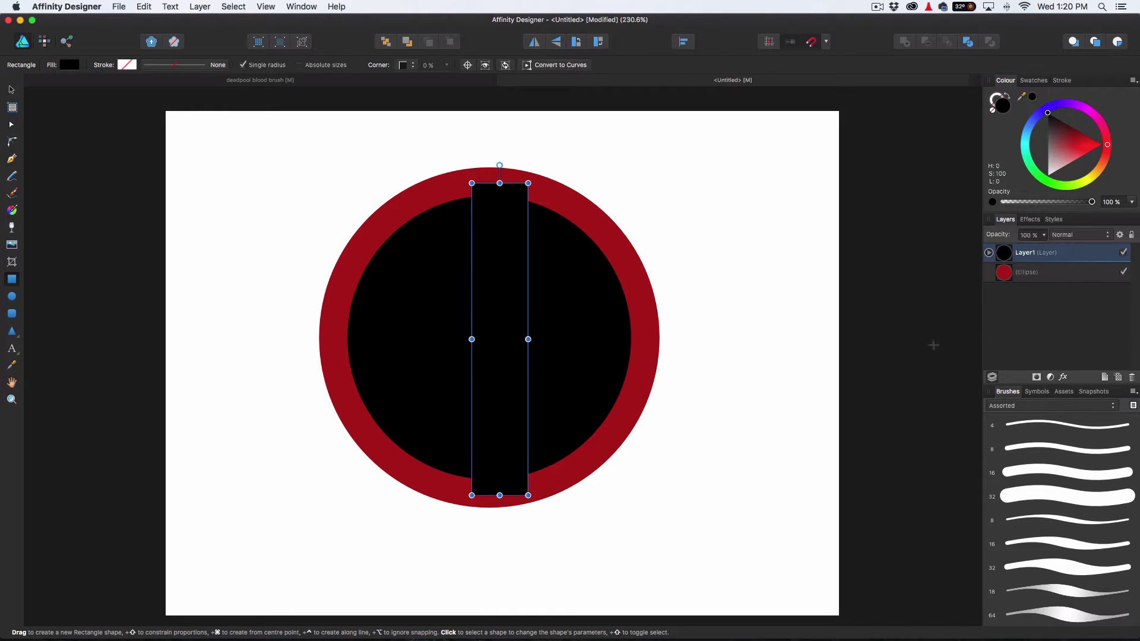
drag(1023, 98, 626, 266)
click(1033, 97)
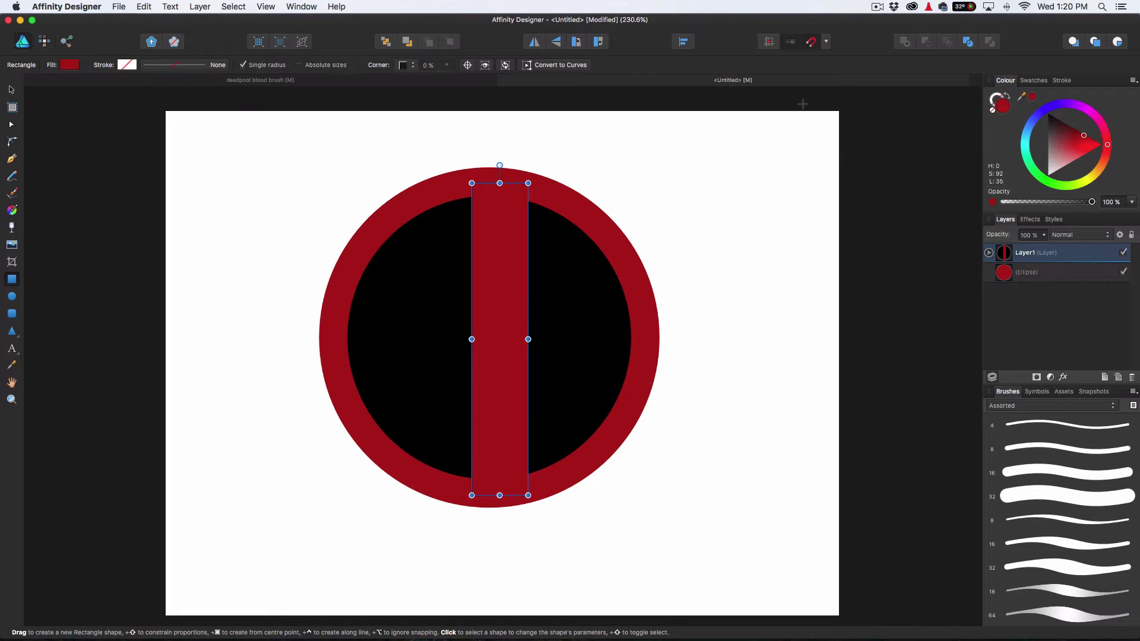
Centre the red vertical bar horizontally and vertically on the circles and deselect it
click(11, 90)
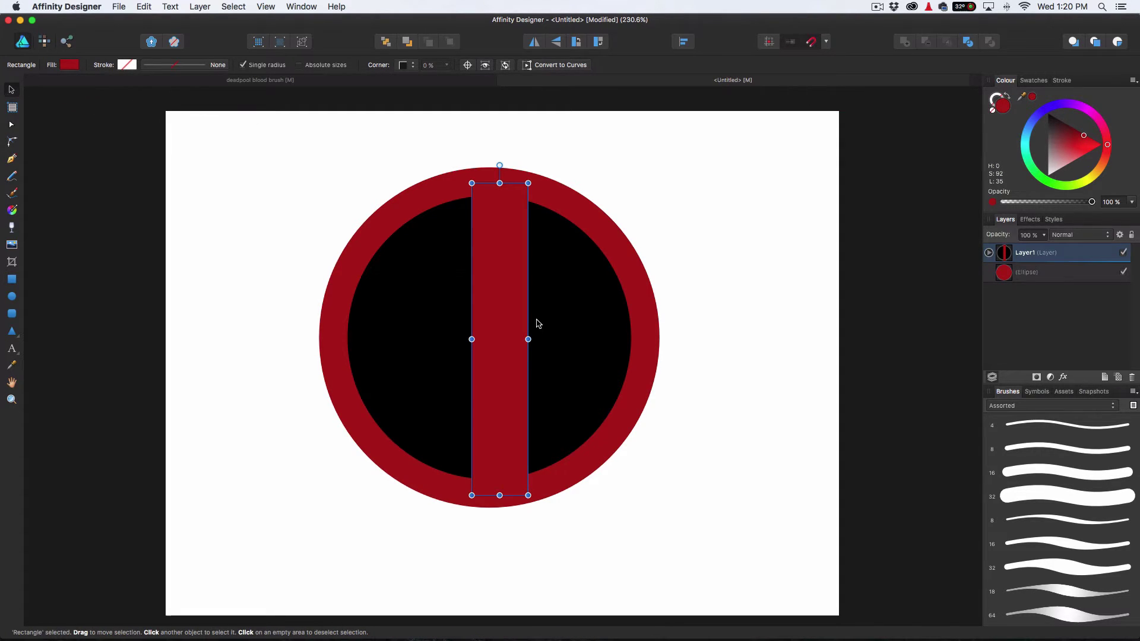
drag(501, 303, 492, 301)
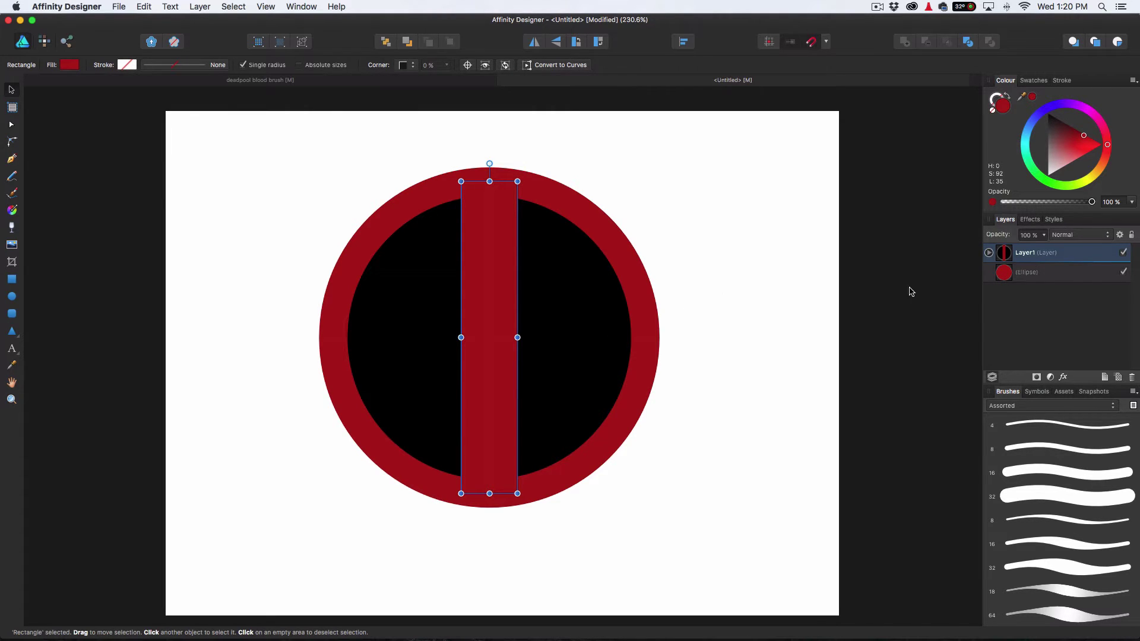
click(752, 308)
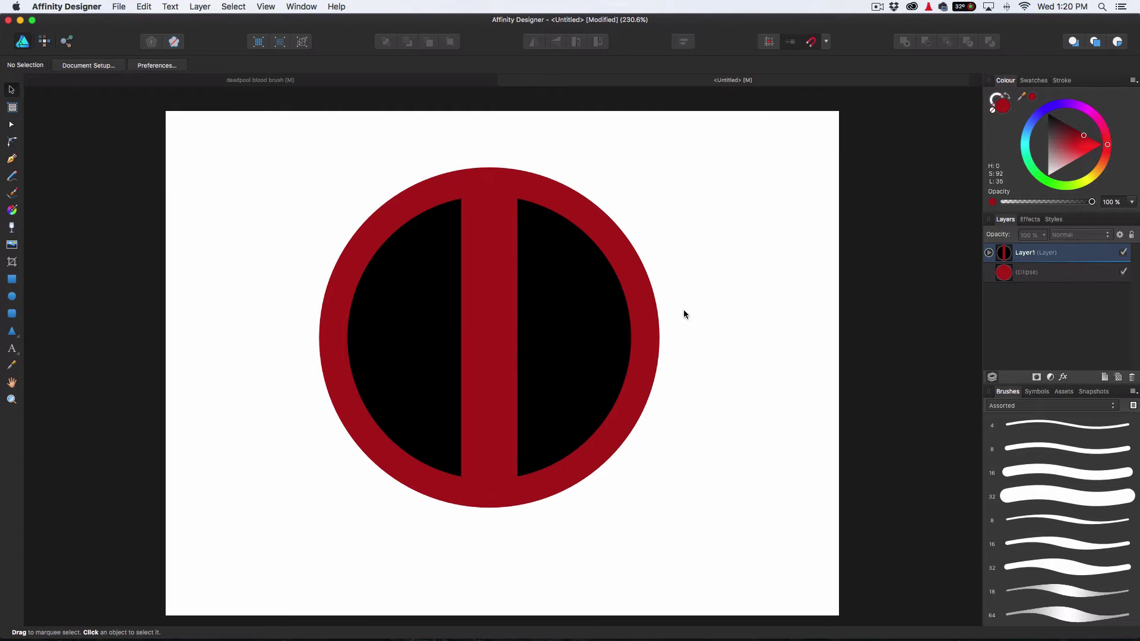
Subtract the rectangle from the black ellipse in Layer1 to split it into two halves
click(989, 253)
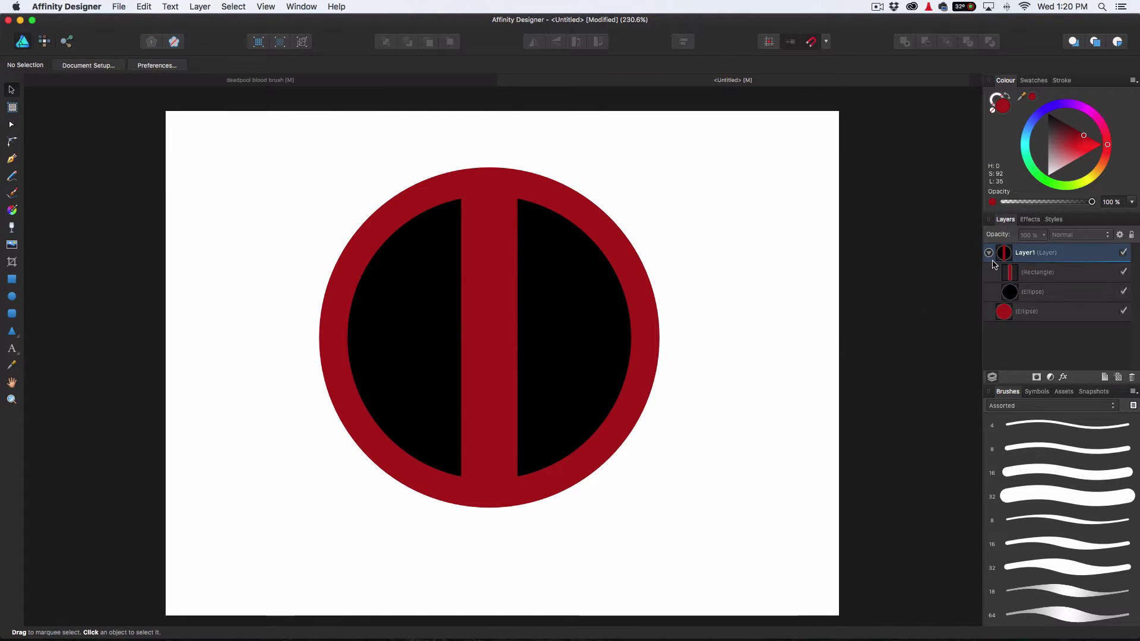
click(1046, 295)
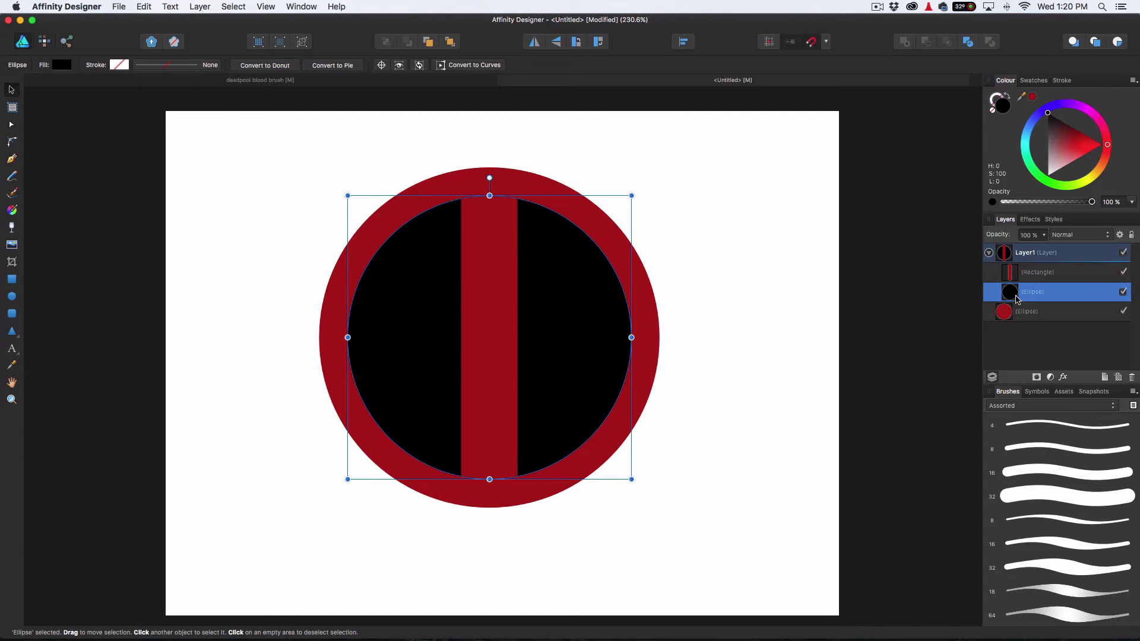
shift+click(1039, 275)
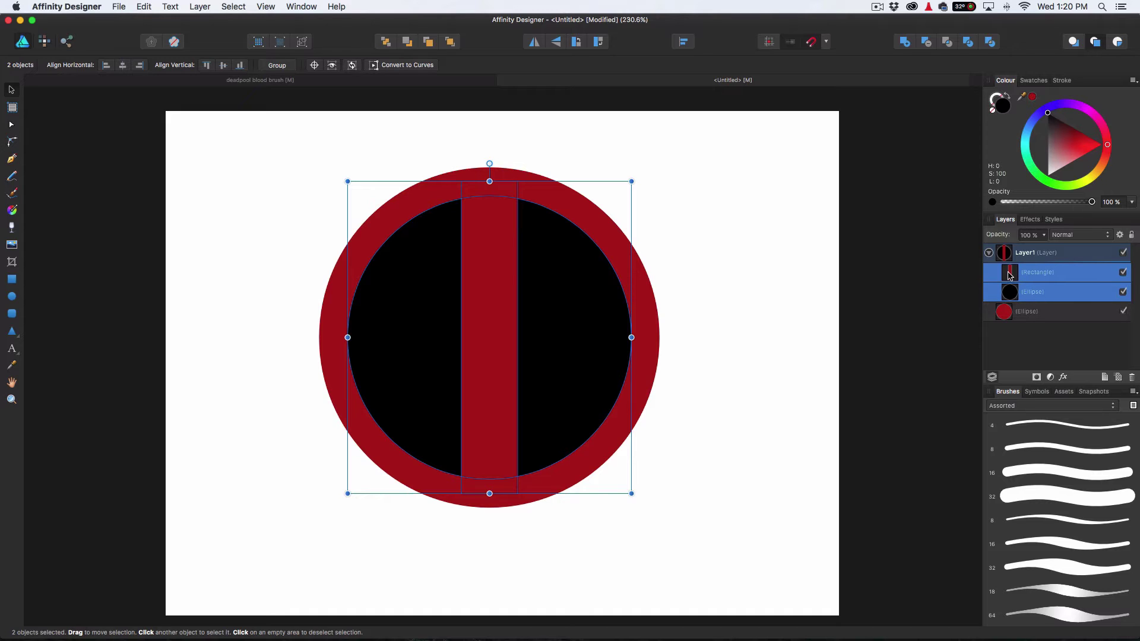
click(927, 42)
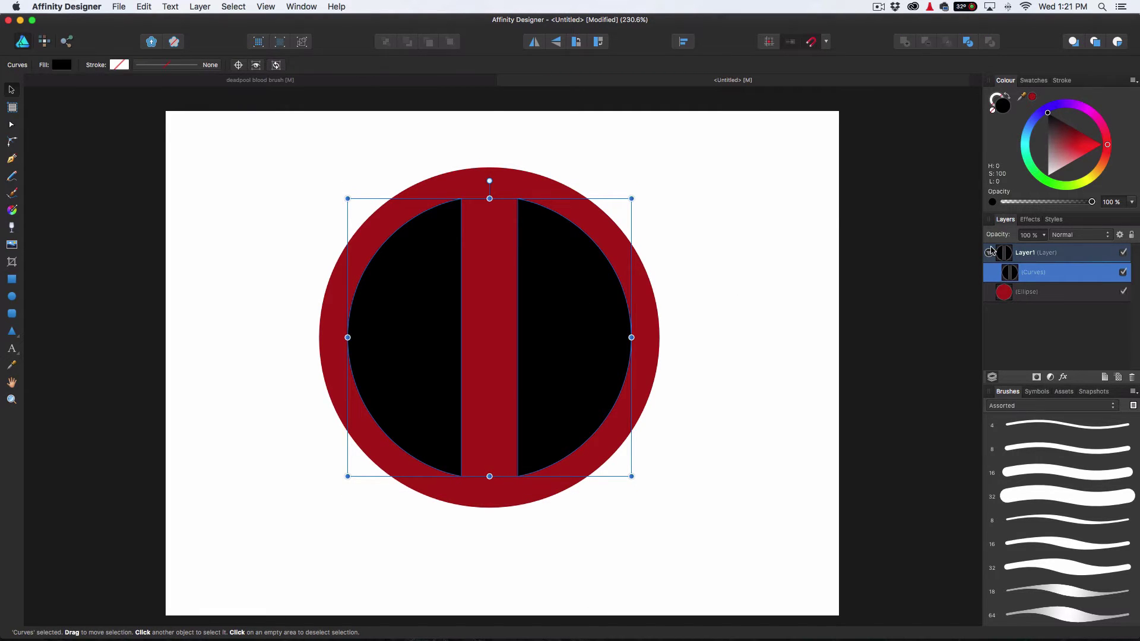
click(989, 252)
Move the split black shape off the red circle to check the cut-out gap, and undo the move
drag(576, 305, 766, 262)
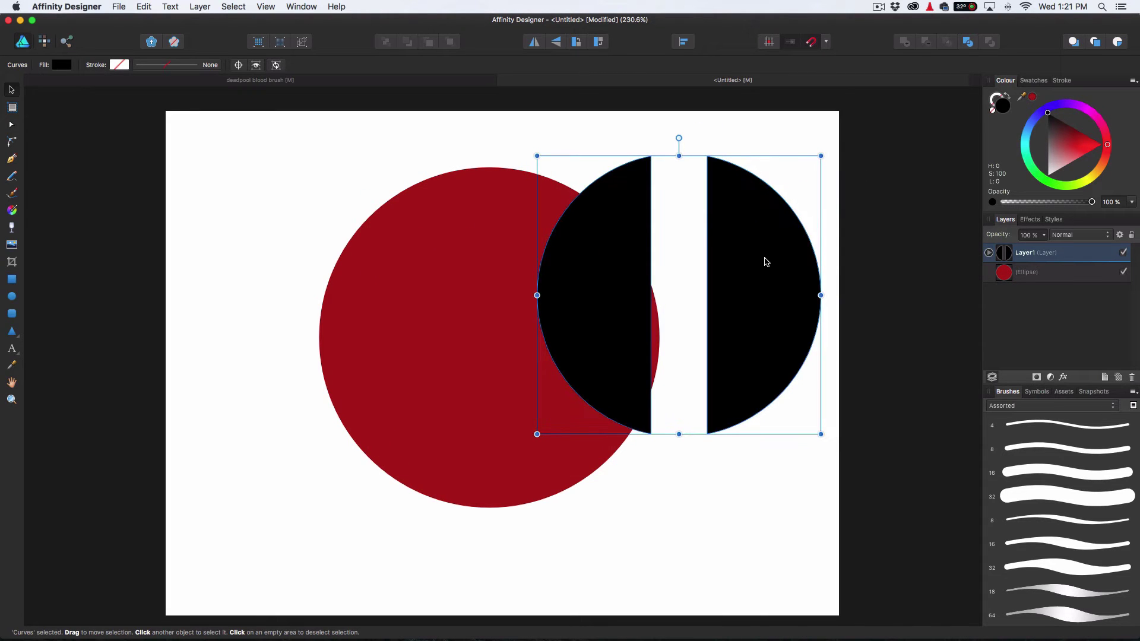
key(ctrl+z)
click(743, 291)
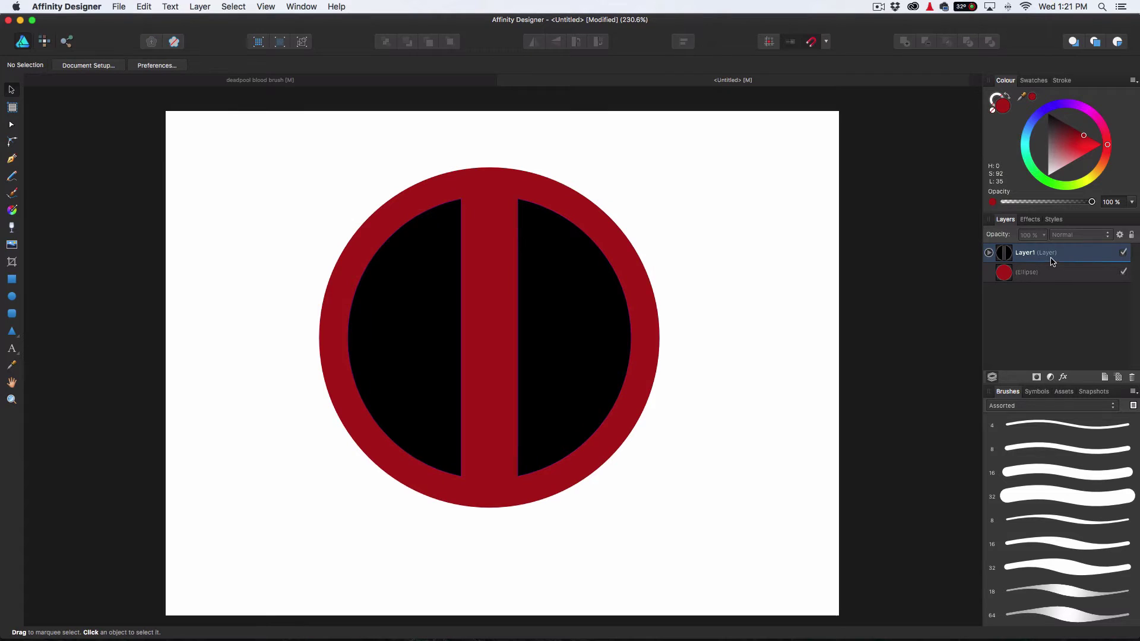
Add a new layer and draw a closed triangular eye with the Pen tool on the right black half, pointing inward
click(1103, 380)
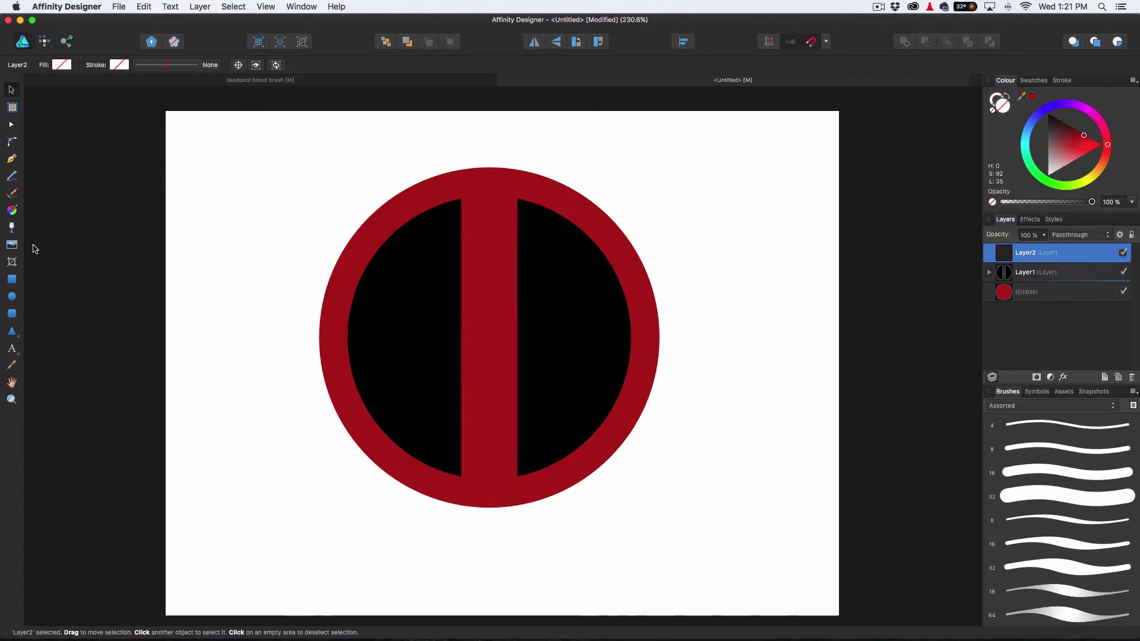
click(12, 159)
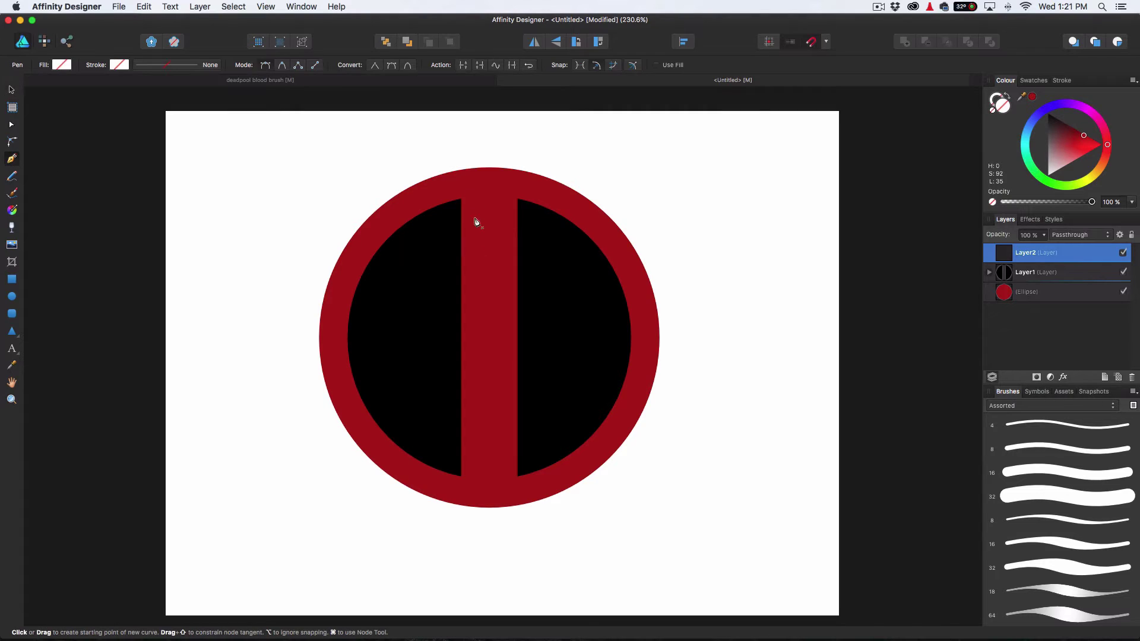
click(530, 328)
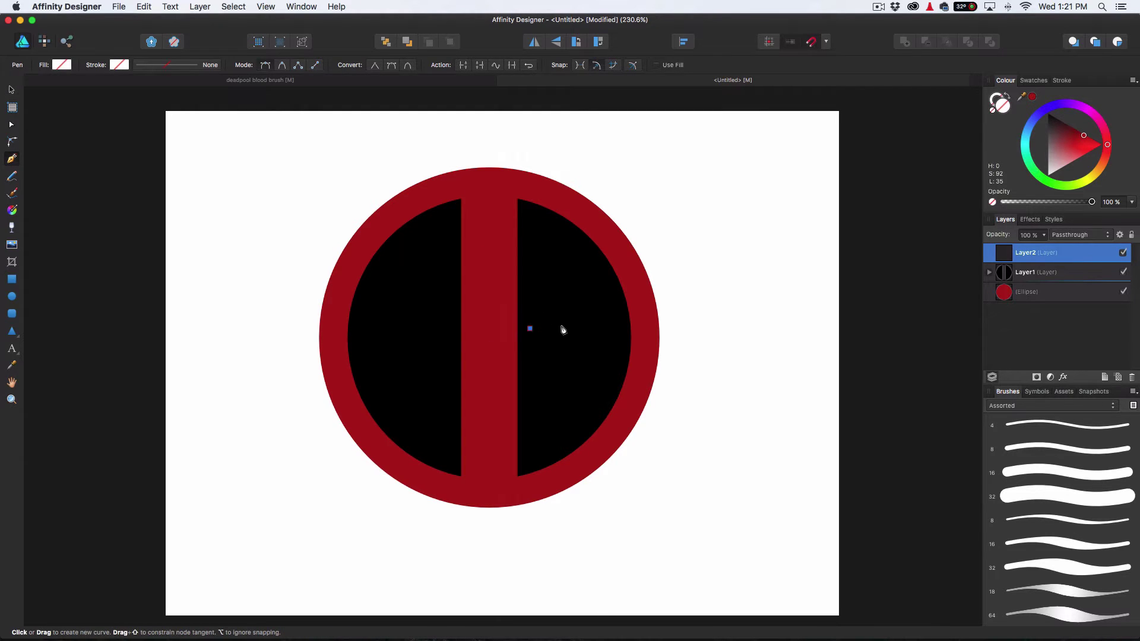
click(591, 295)
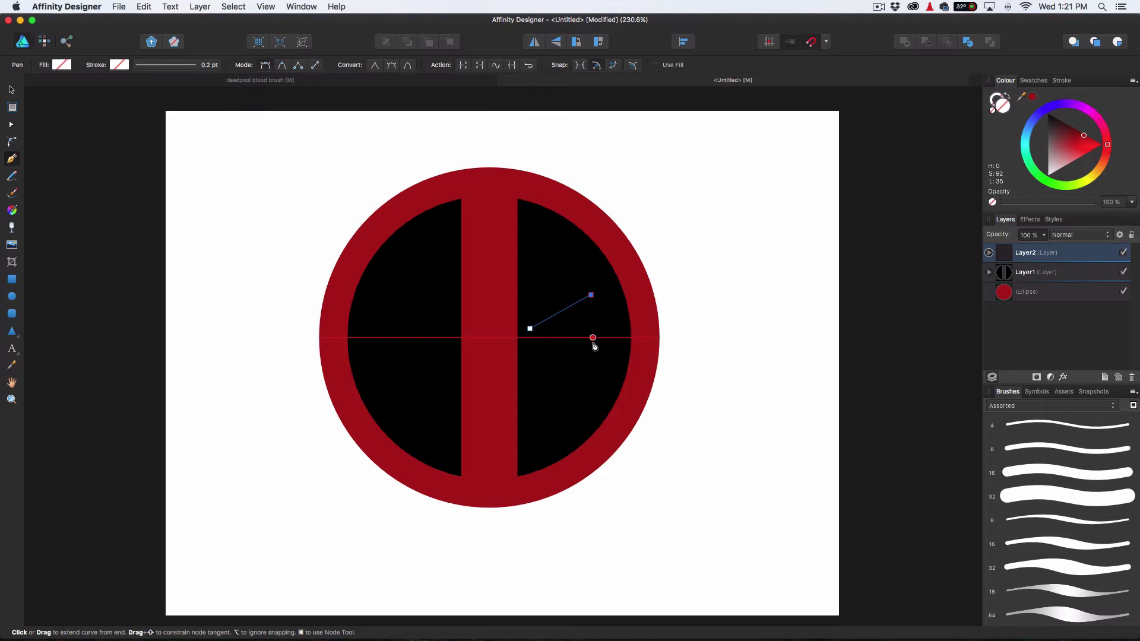
drag(593, 338, 584, 339)
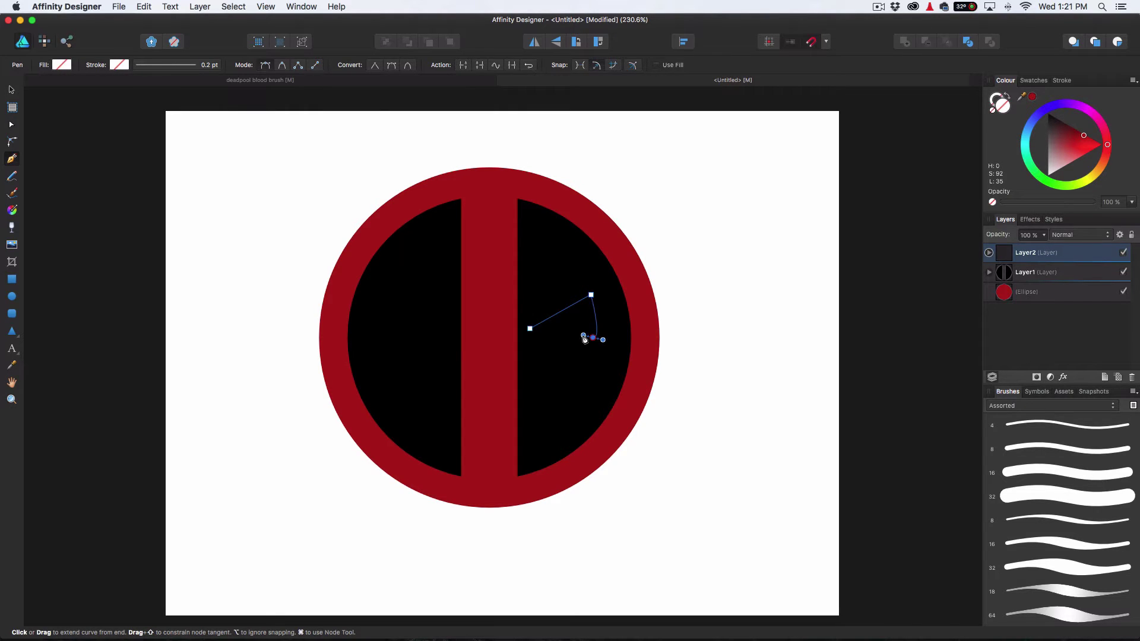
click(530, 328)
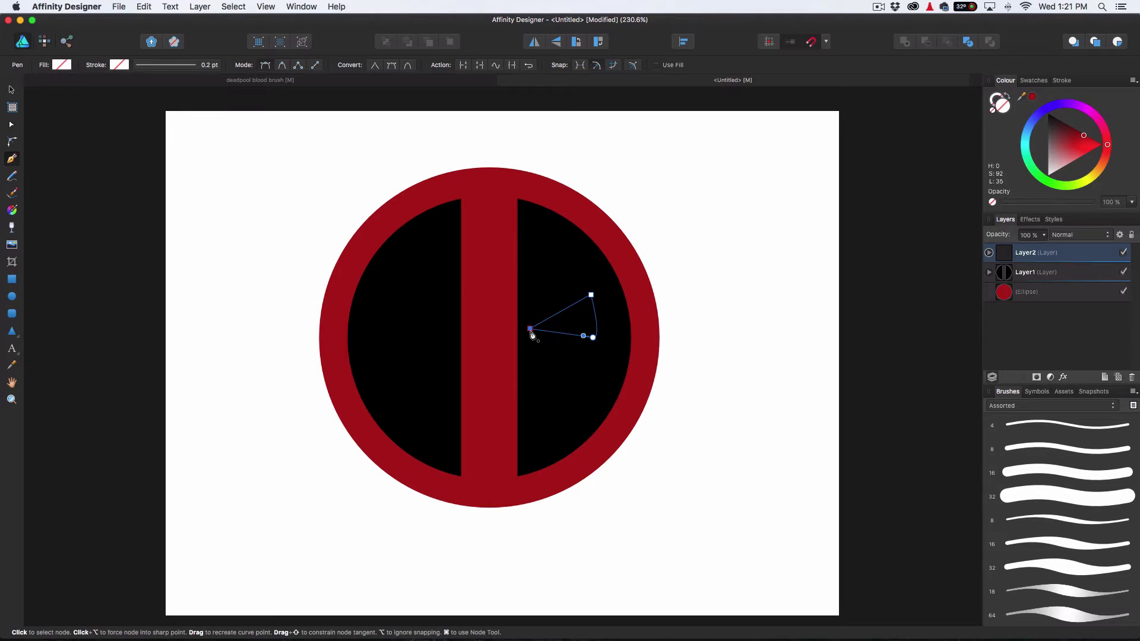
Fill the eye shape with very light grey (H 0, S 0, L 92)
click(10, 126)
click(62, 65)
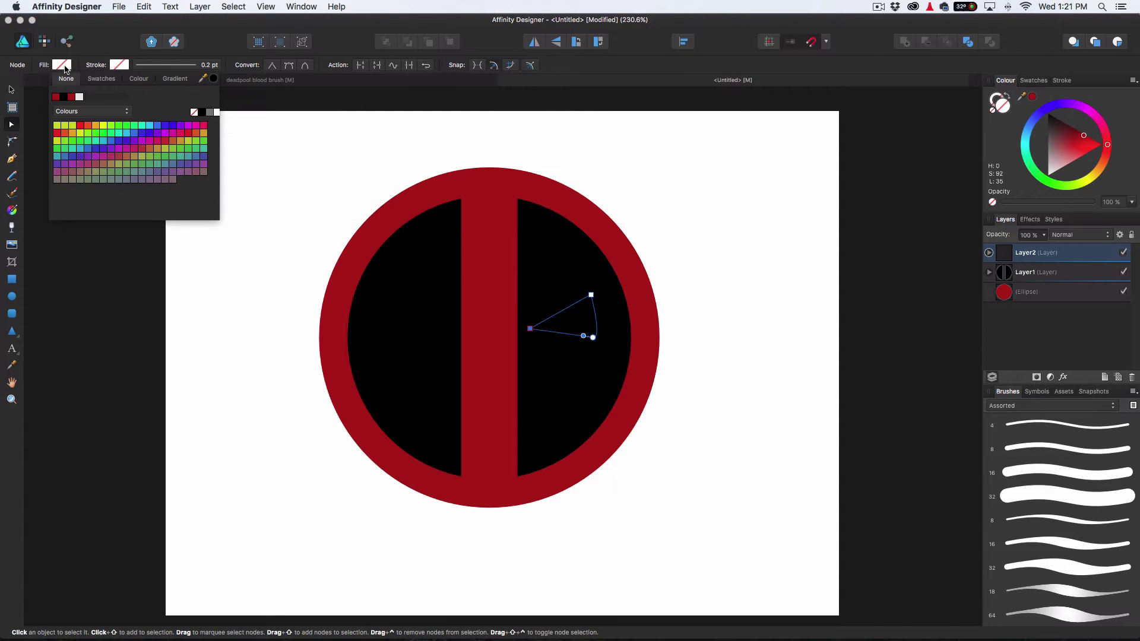
click(80, 97)
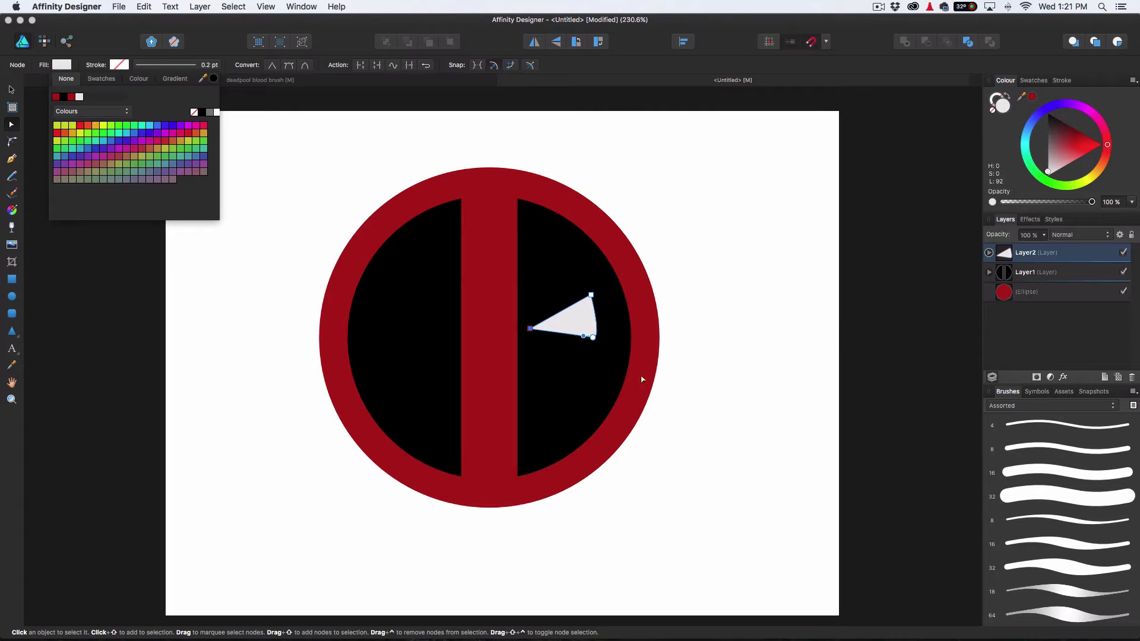
Convert the eye's inner corner to a smooth node and angle its handle along the lower edge
scroll(561, 325, up, 5)
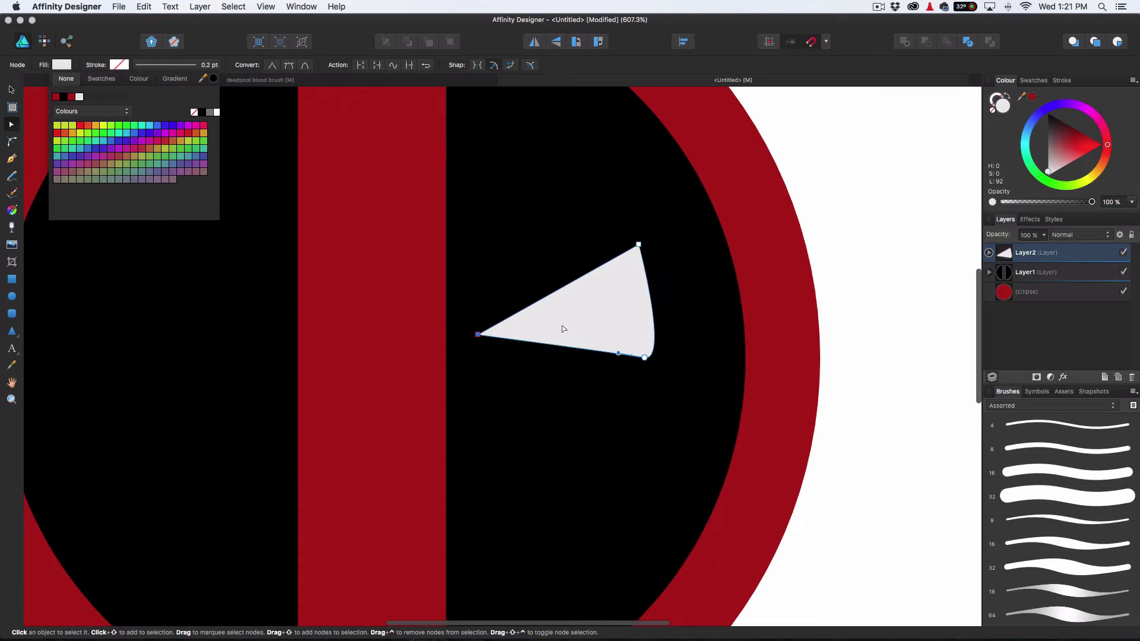
click(479, 336)
mouse_move(478, 335)
mouse_down()
mouse_move(481, 349)
mouse_move(480, 336)
mouse_up()
click(289, 66)
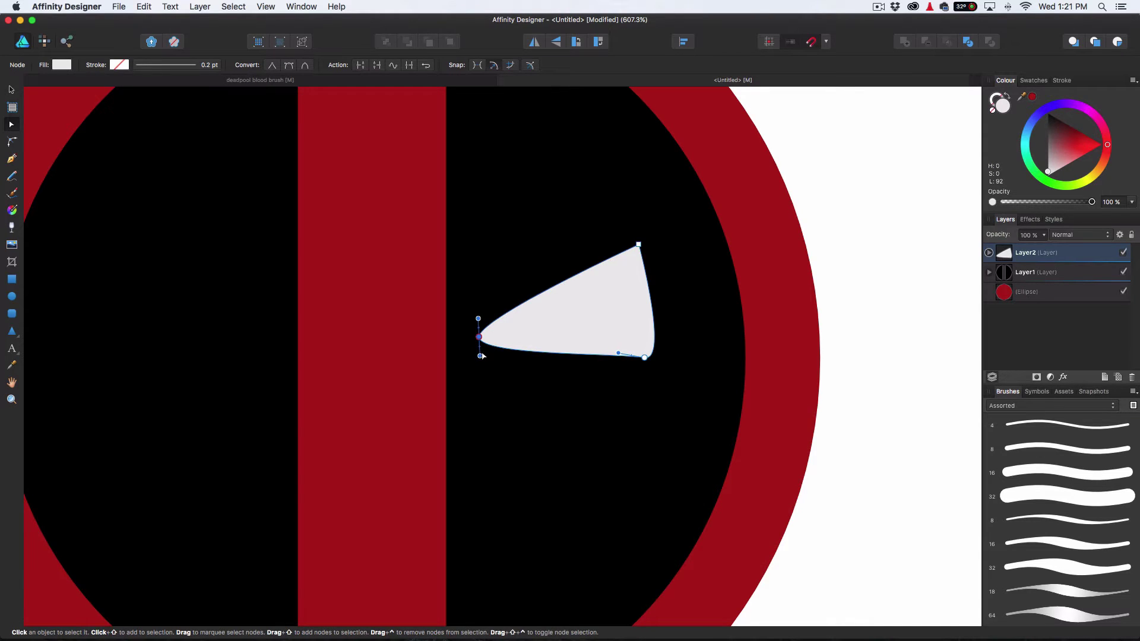
drag(480, 356, 492, 350)
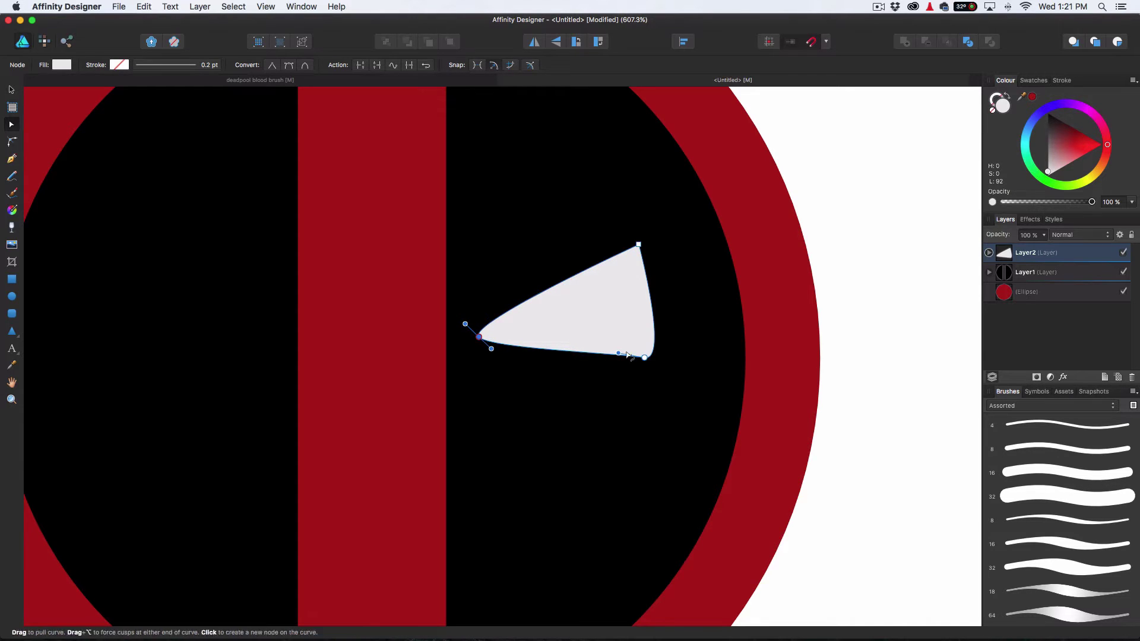
Smooth the eye's upper outer corner, then adjust the corner nodes and handles for a straight top and curved lower and outer edges
click(638, 245)
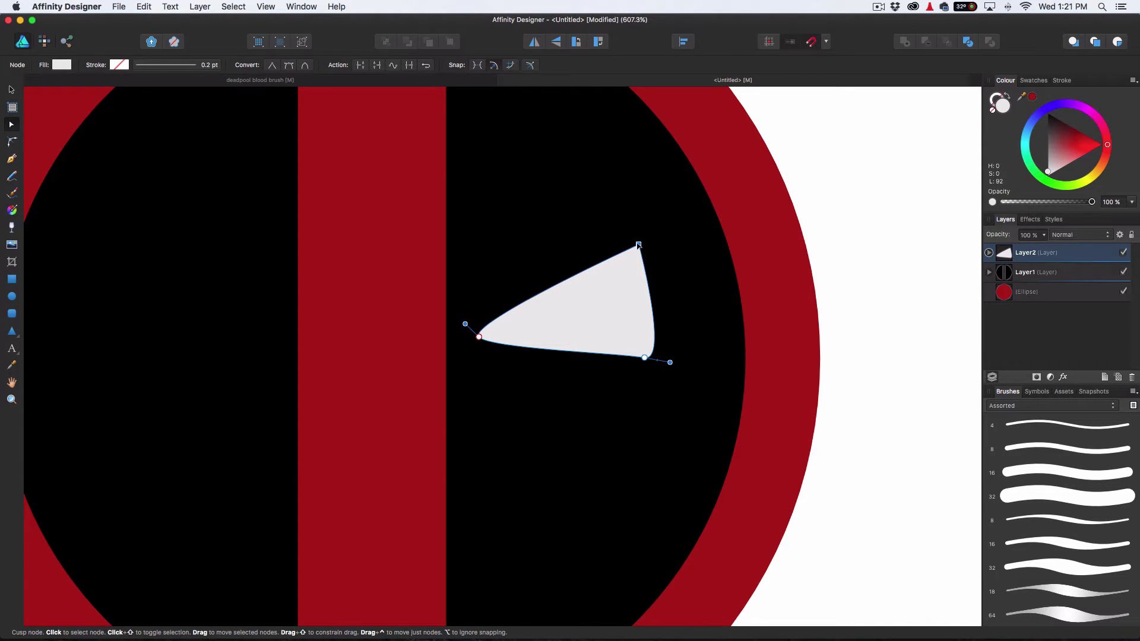
click(289, 66)
mouse_move(668, 245)
mouse_down()
mouse_move(661, 198)
mouse_move(651, 234)
mouse_up()
drag(669, 362, 664, 343)
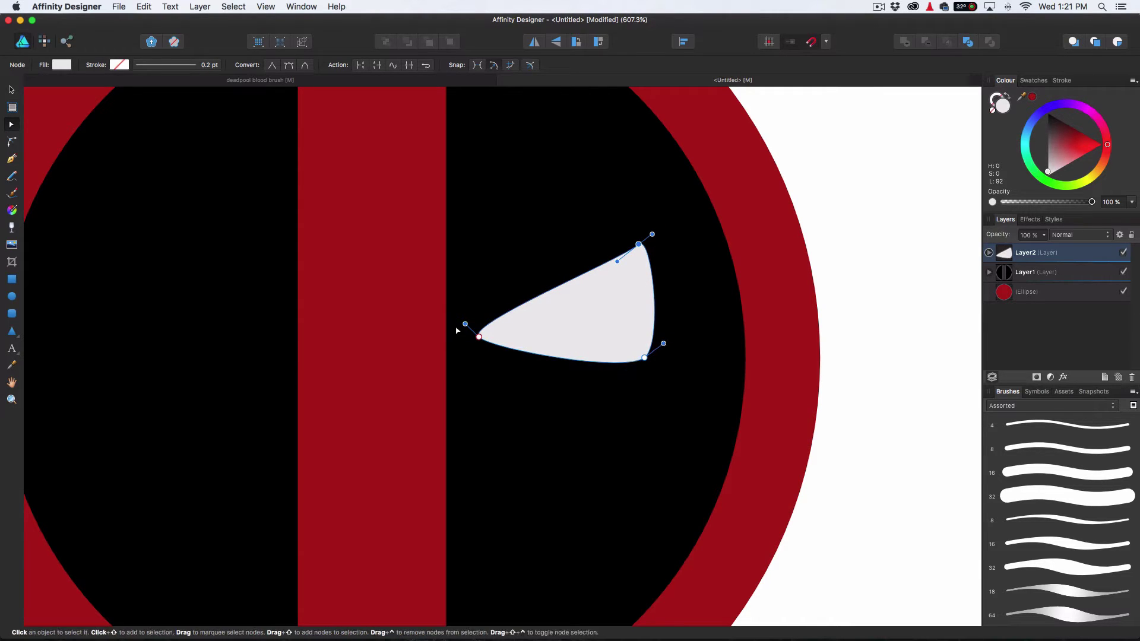
drag(466, 324, 478, 336)
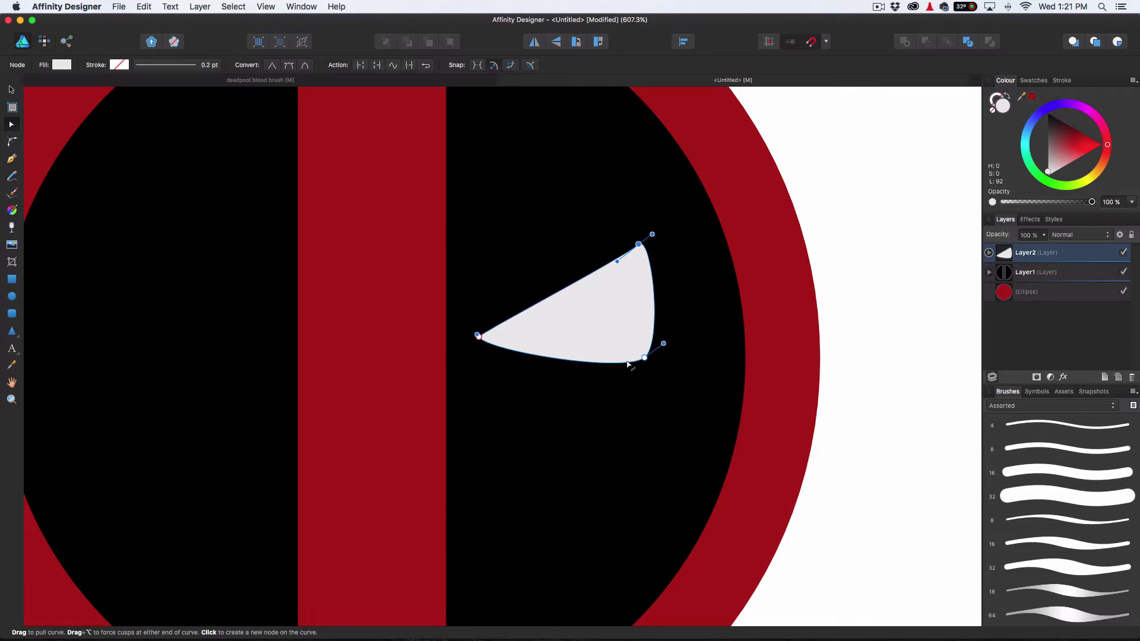
drag(644, 357, 666, 329)
drag(651, 234, 644, 243)
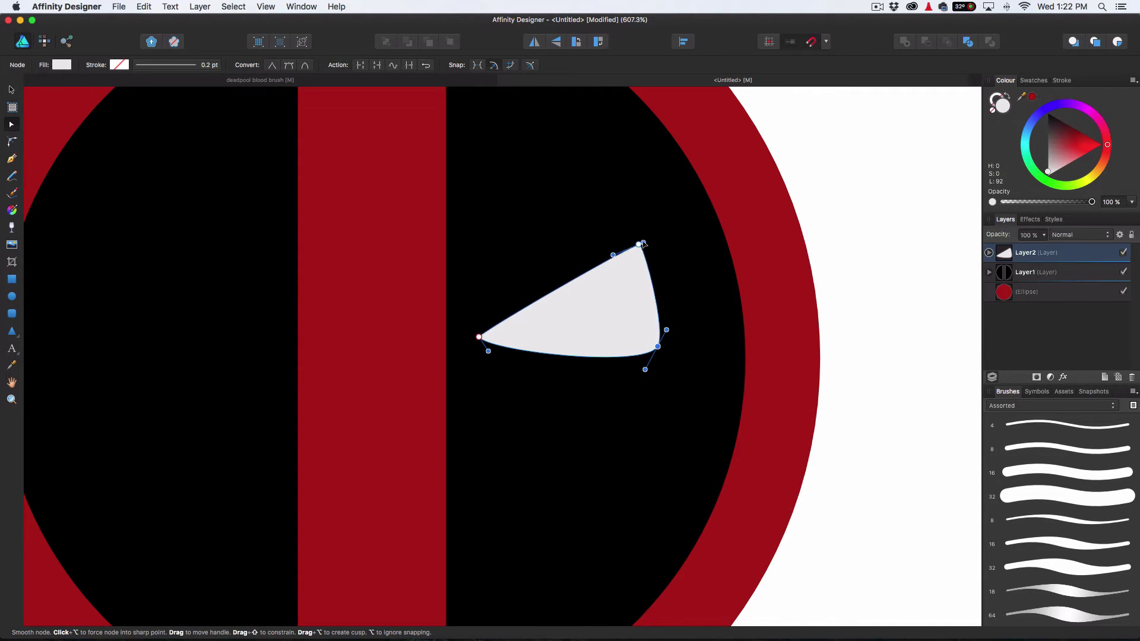
click(883, 279)
Refine the eye's inner point by shifting its node slightly and extending its handle along the lower edge
scroll(624, 351, down, 5)
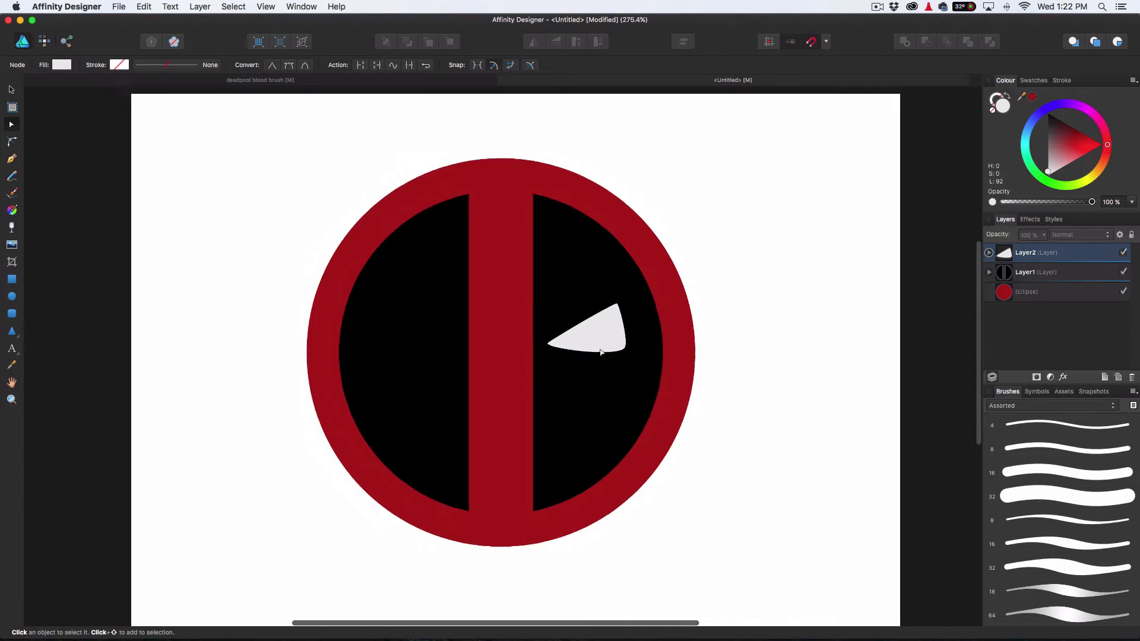
click(598, 347)
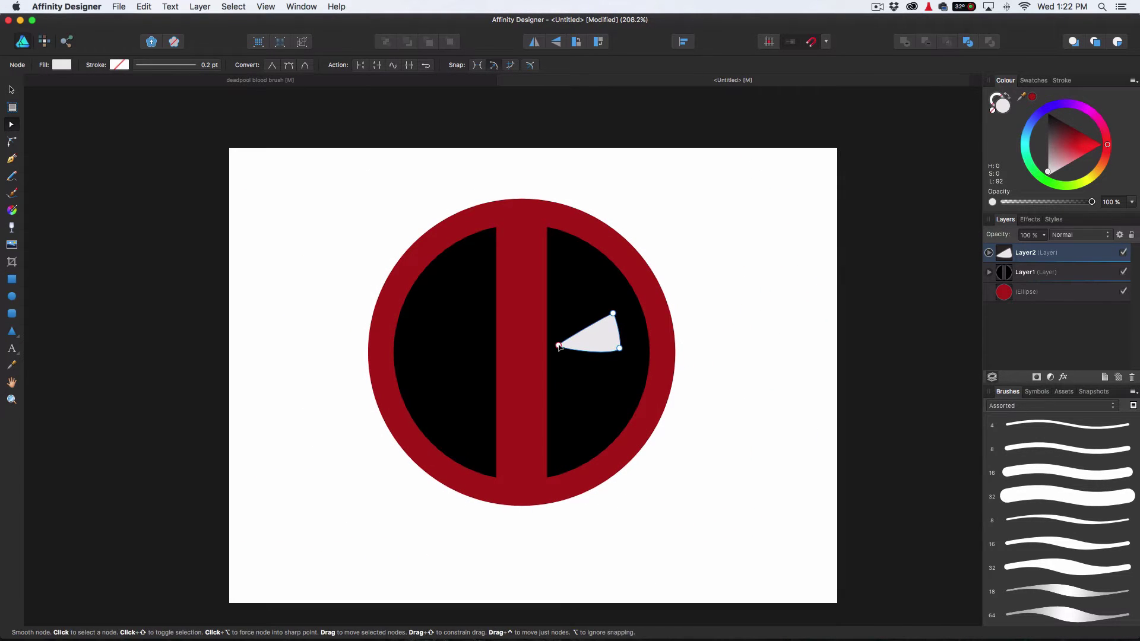
drag(559, 349, 557, 353)
scroll(571, 358, up, 7)
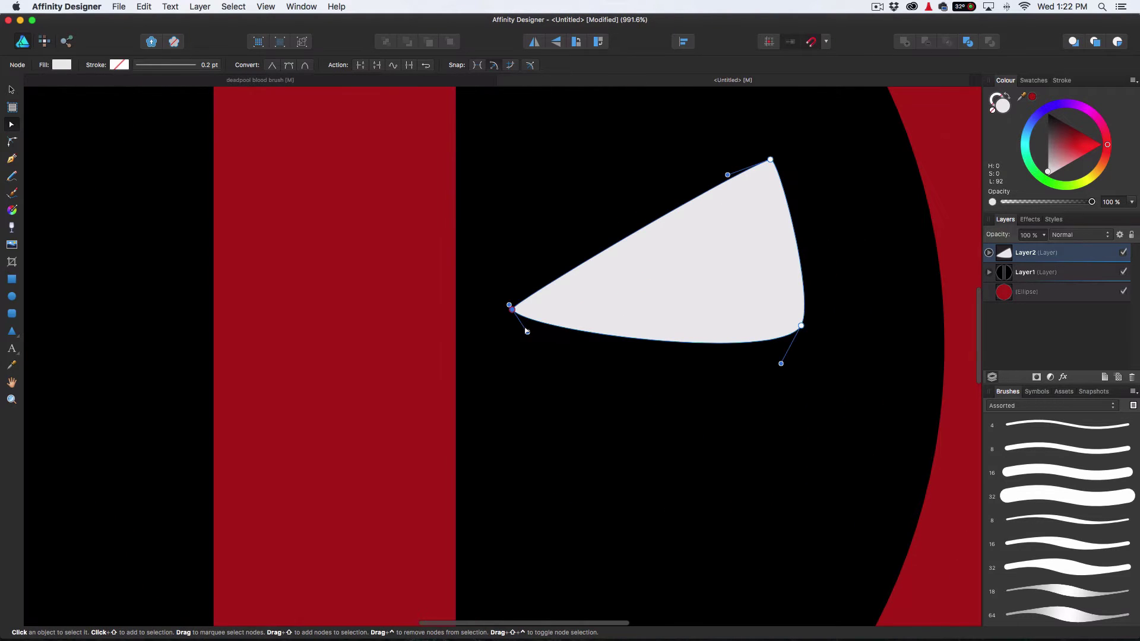
drag(537, 326, 546, 330)
scroll(597, 307, down, 5)
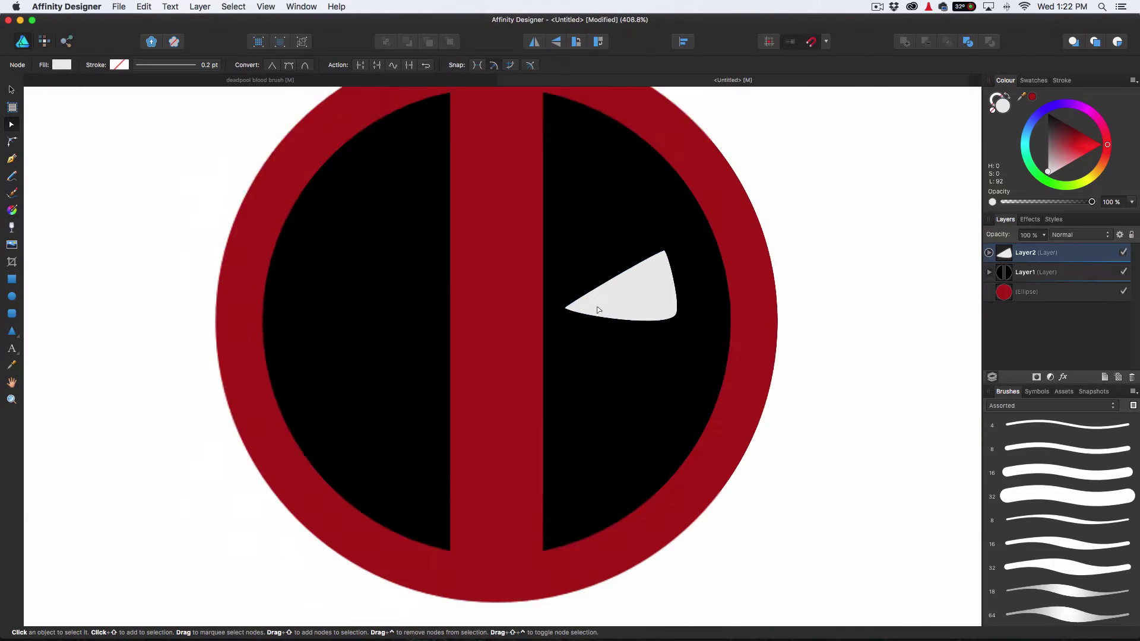
Enlarge the eye shape slightly and reposition it a little lower within the right black half of the logo
key(v)
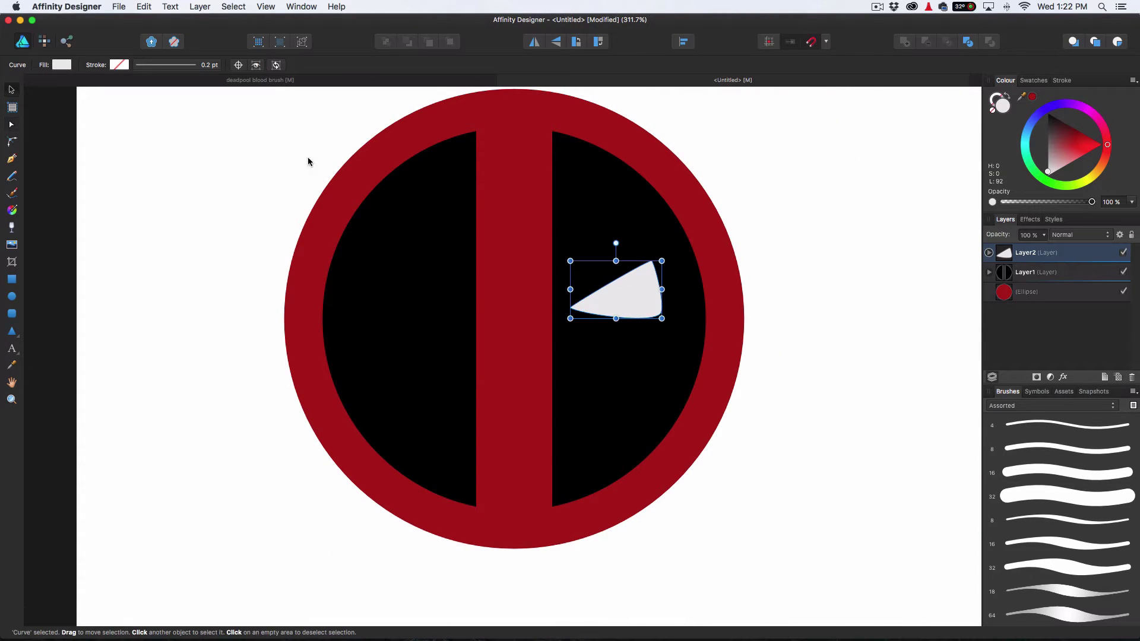
drag(625, 300, 622, 307)
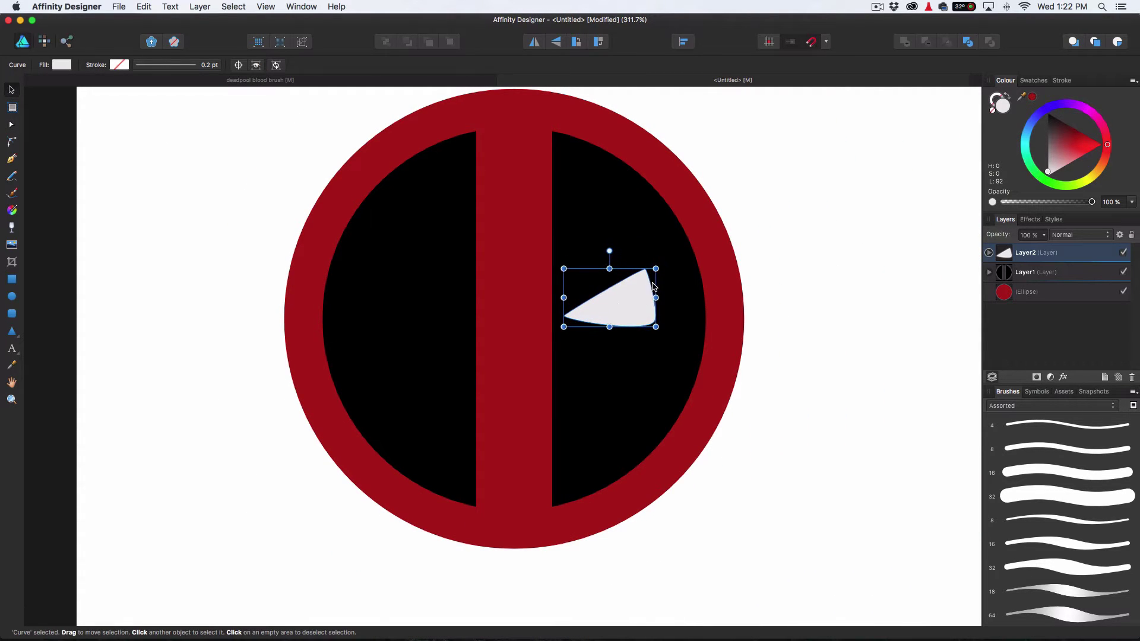
mouse_move(656, 268)
mouse_down()
mouse_move(681, 242)
mouse_move(669, 259)
mouse_up()
drag(636, 298, 635, 303)
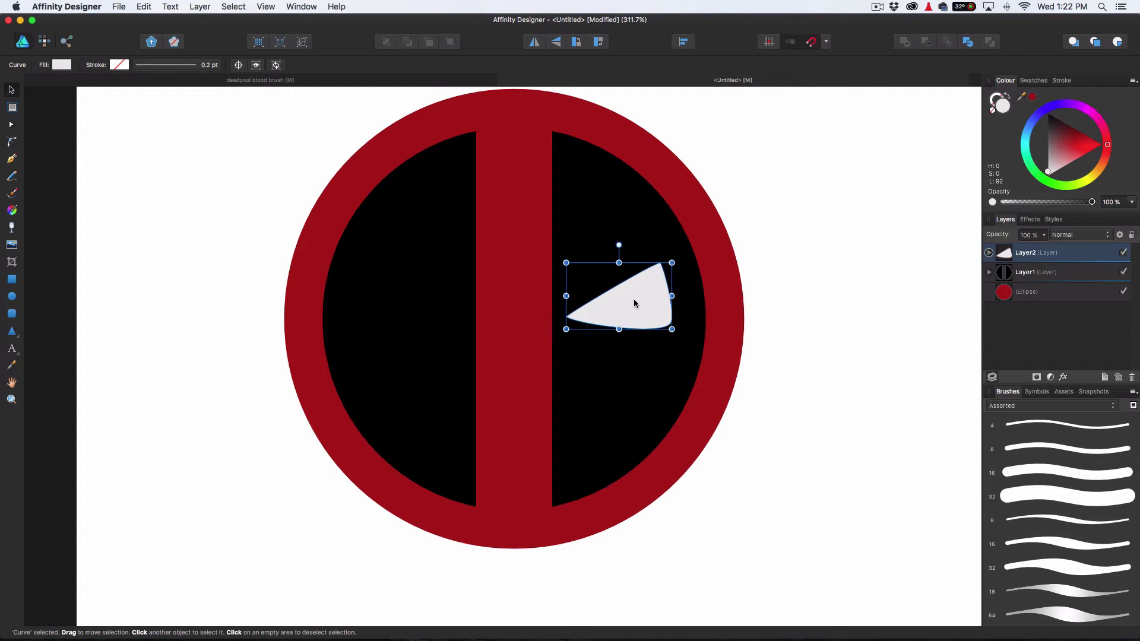
In the deadpool blood brush document, show the refference poster layer and delete it
click(243, 79)
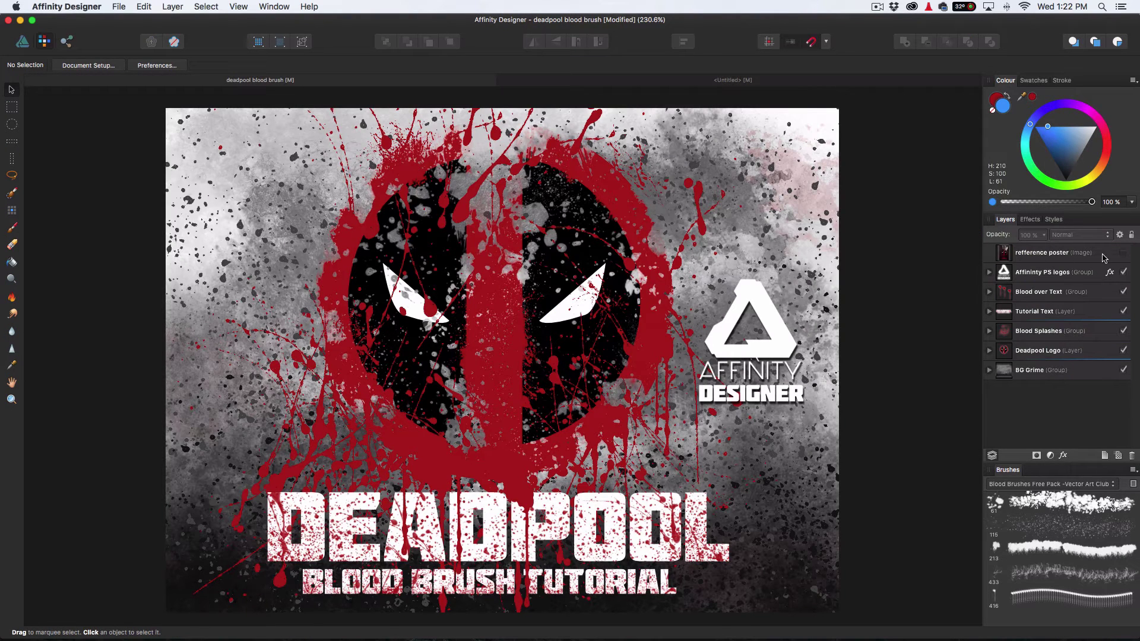
click(1123, 252)
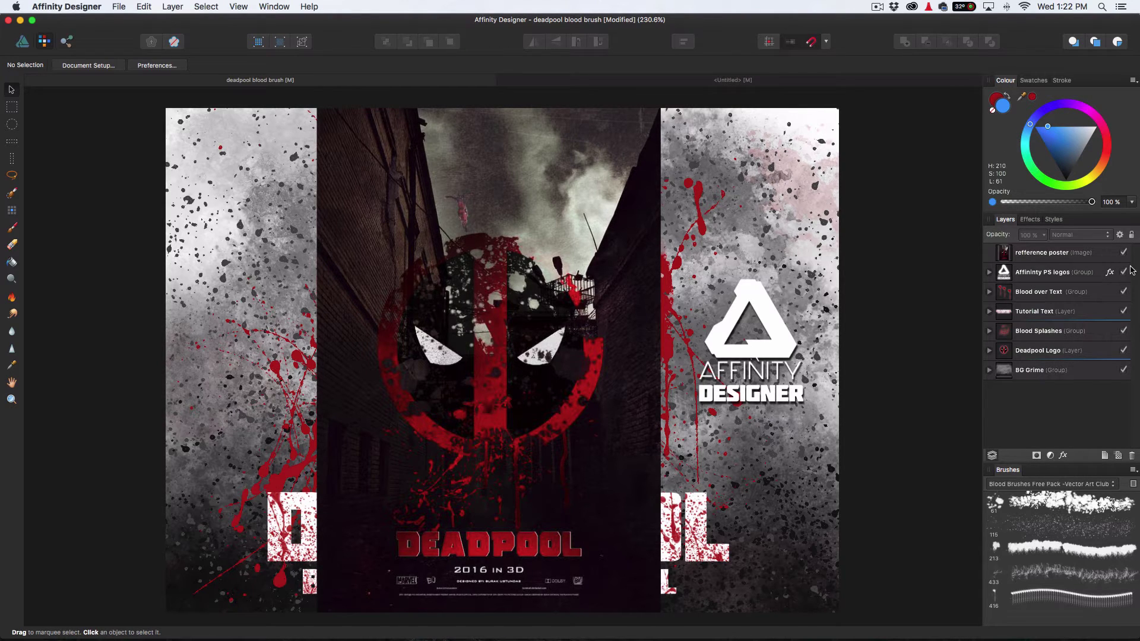
click(1085, 253)
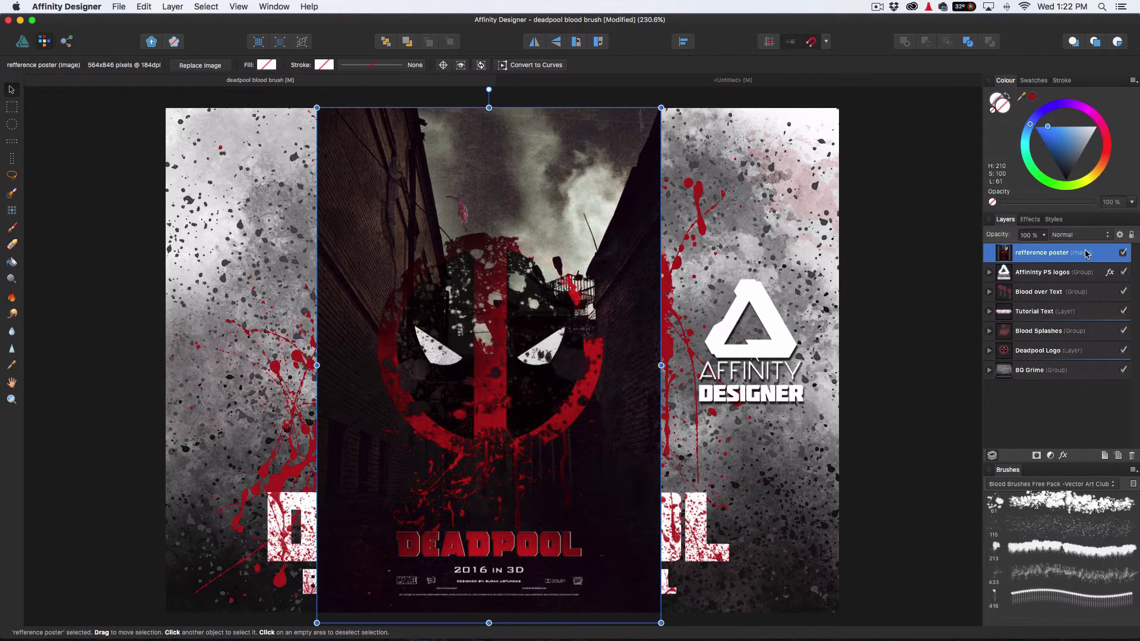
key(Delete)
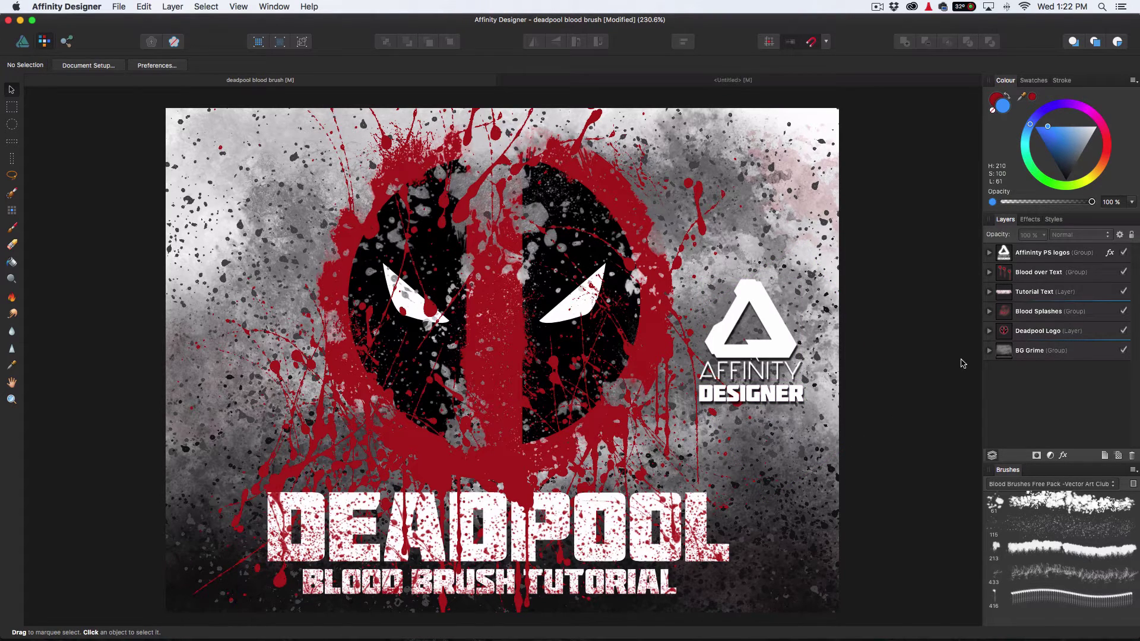
Examine the contents of the Deadpool Logo layer, collapse it, and return to the untitled document
click(989, 331)
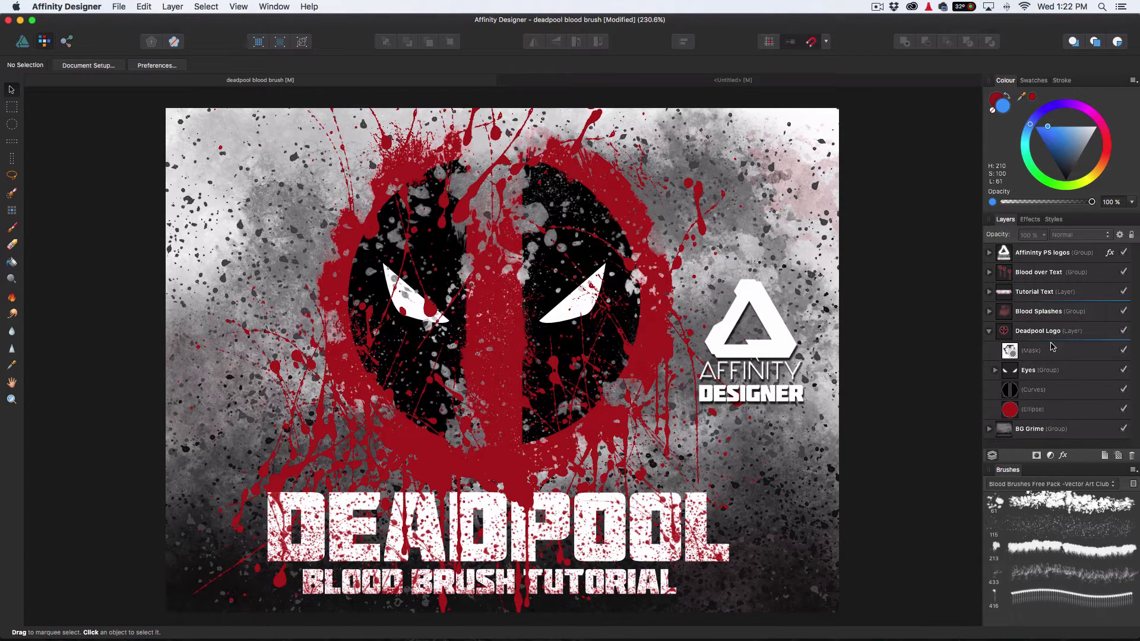
click(990, 332)
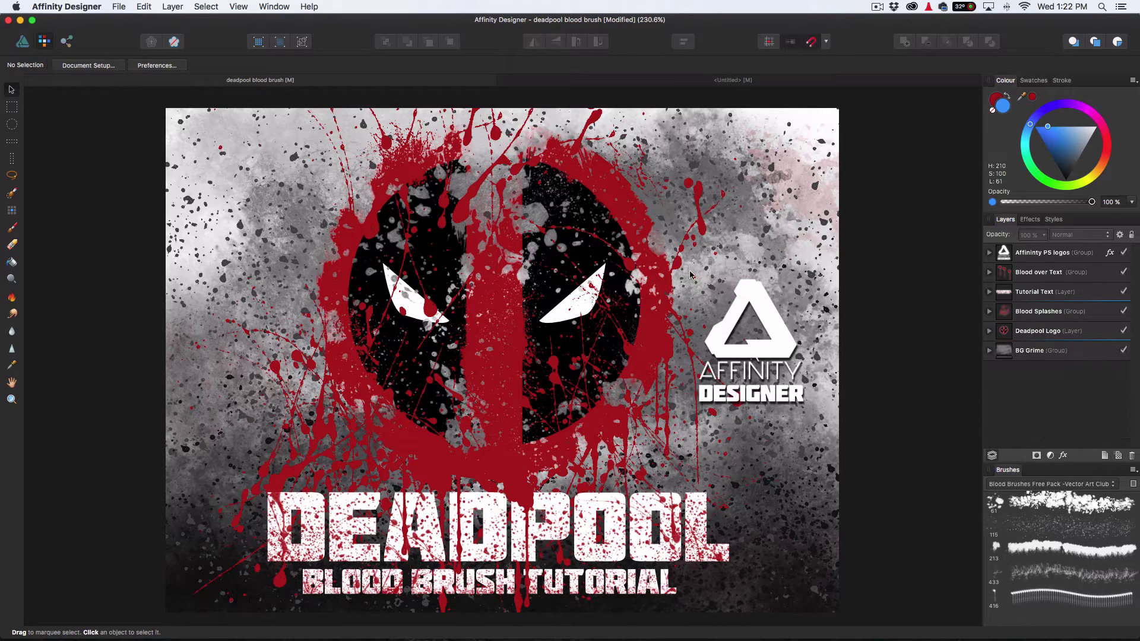
click(656, 78)
Duplicate the eye layer and place the copy in the left black half, level with the original
right_click(633, 301)
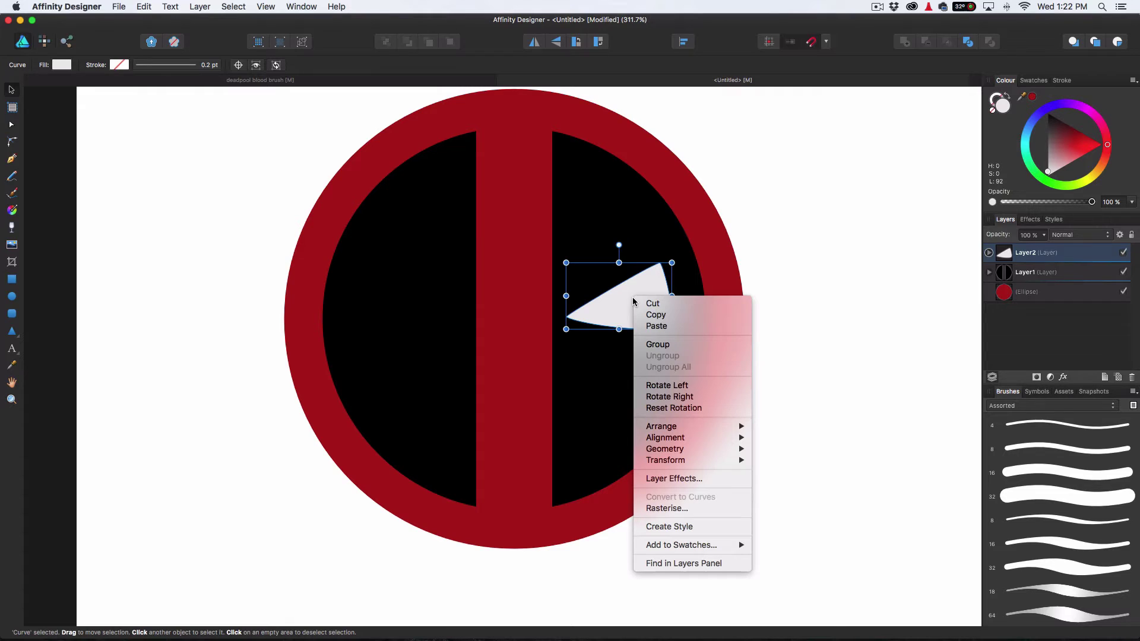
click(767, 455)
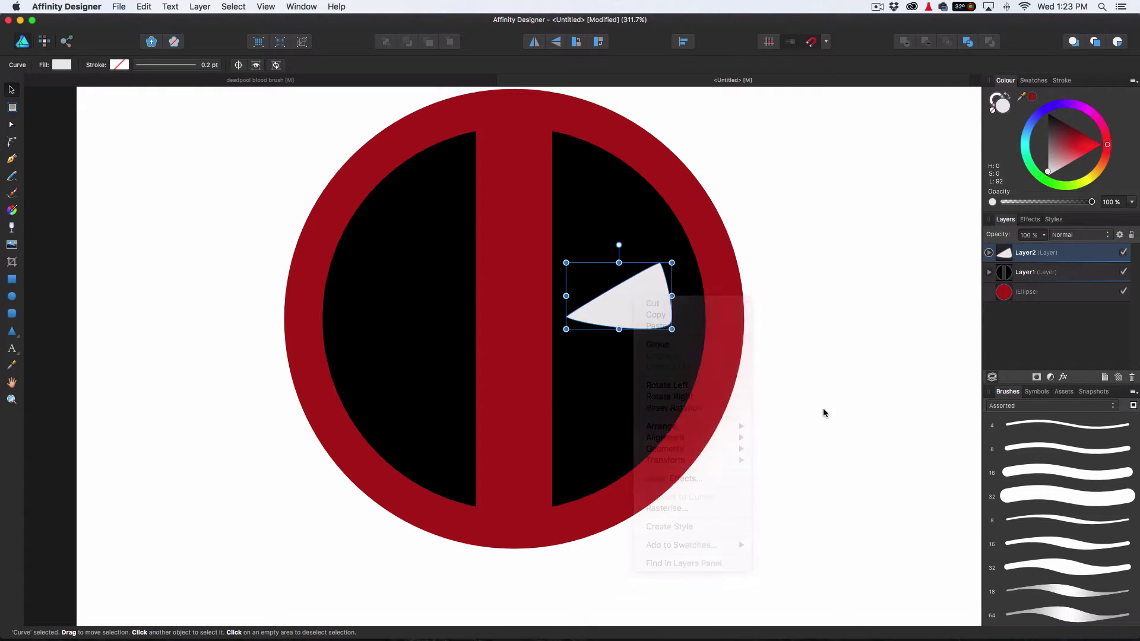
right_click(1065, 257)
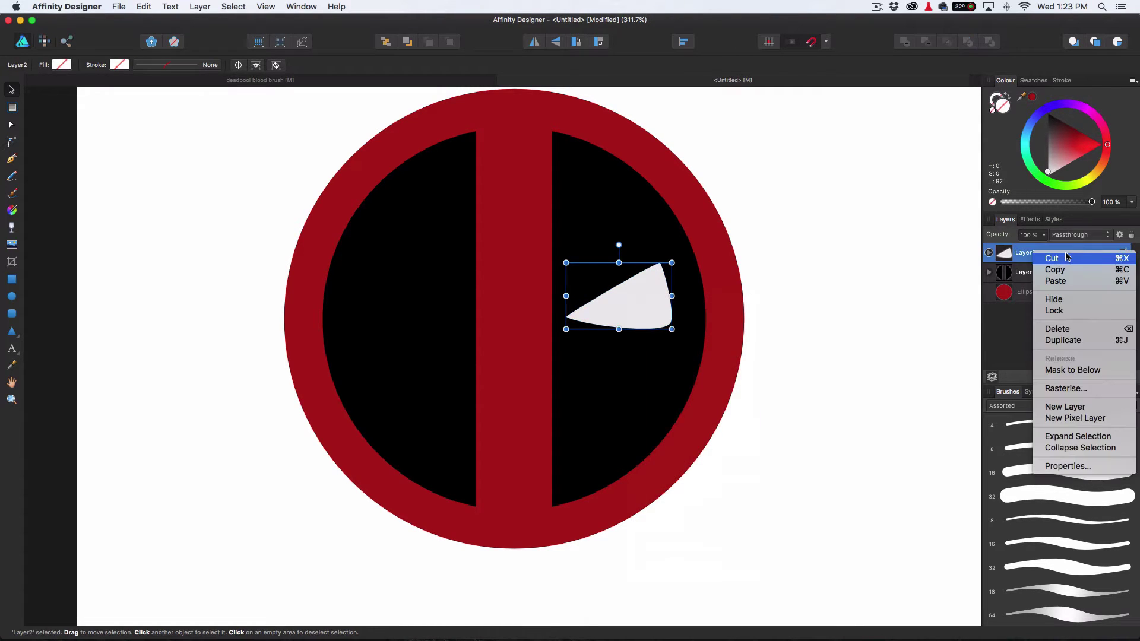
click(1078, 345)
drag(649, 304, 430, 310)
Flip the left eye horizontally, position it symmetrically to the right eye, and deselect it
right_click(430, 309)
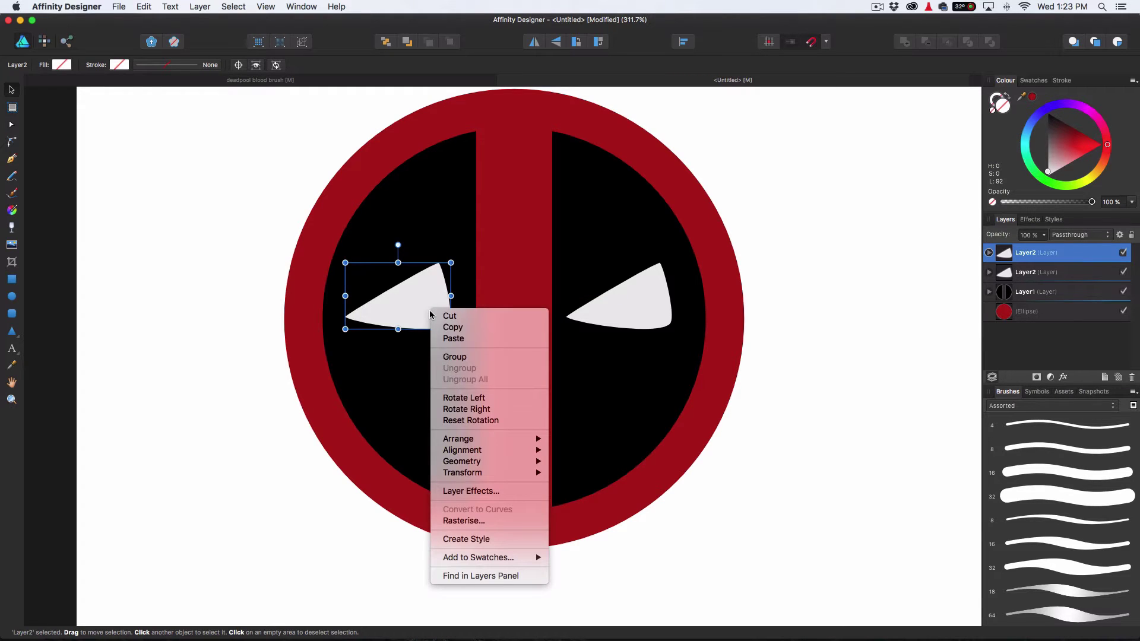
mouse_move(481, 476)
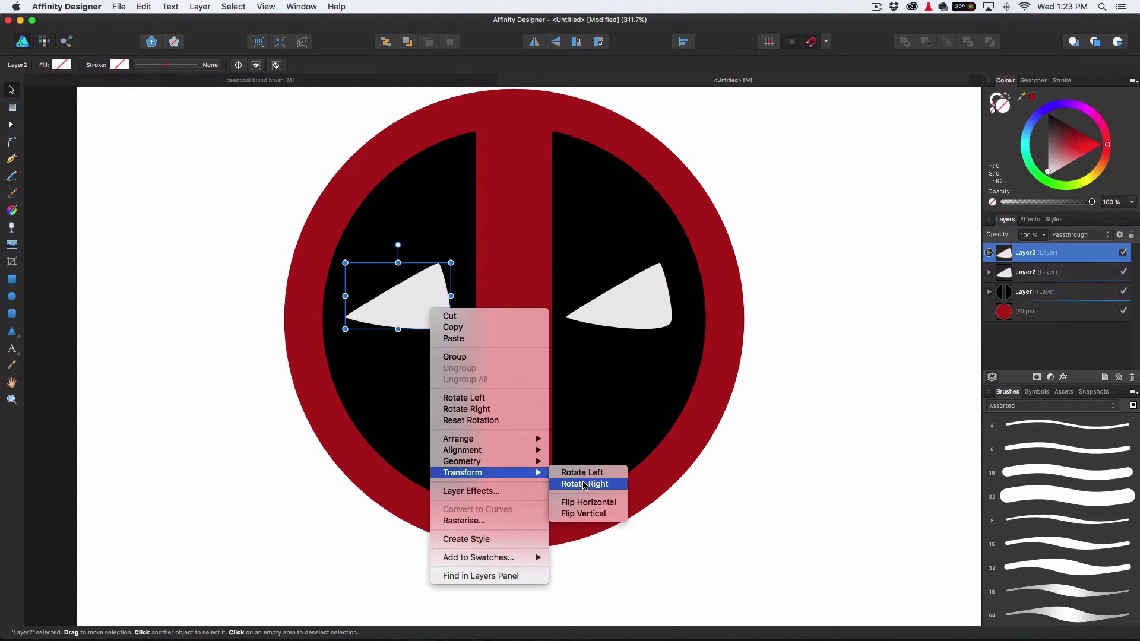
click(595, 505)
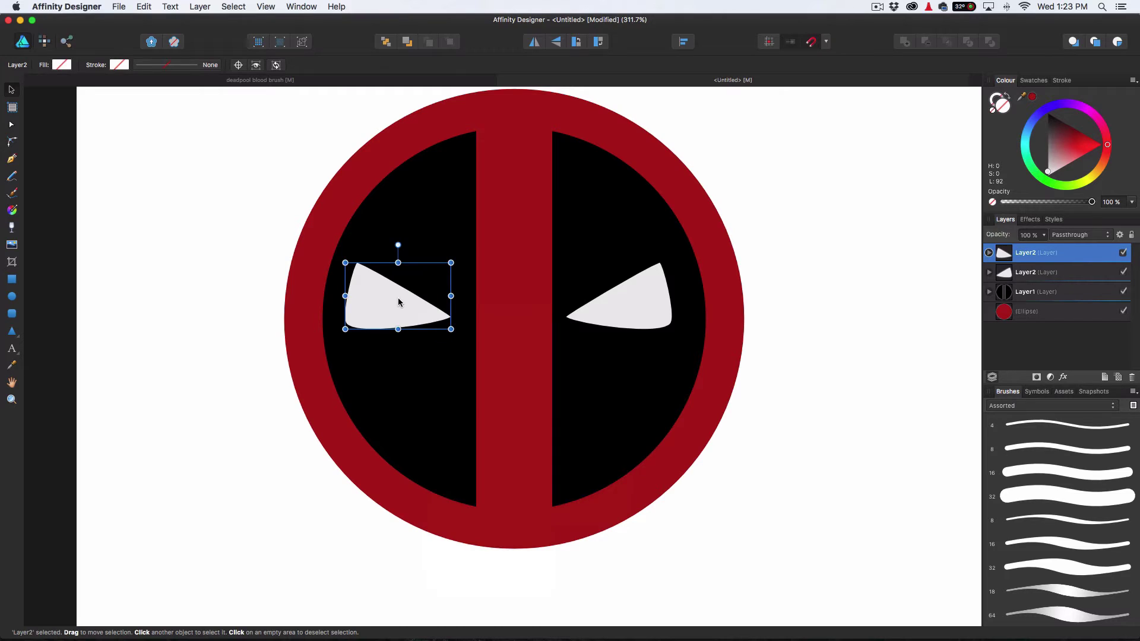
drag(400, 302, 408, 315)
click(812, 337)
click(863, 333)
scroll(610, 365, down, 3)
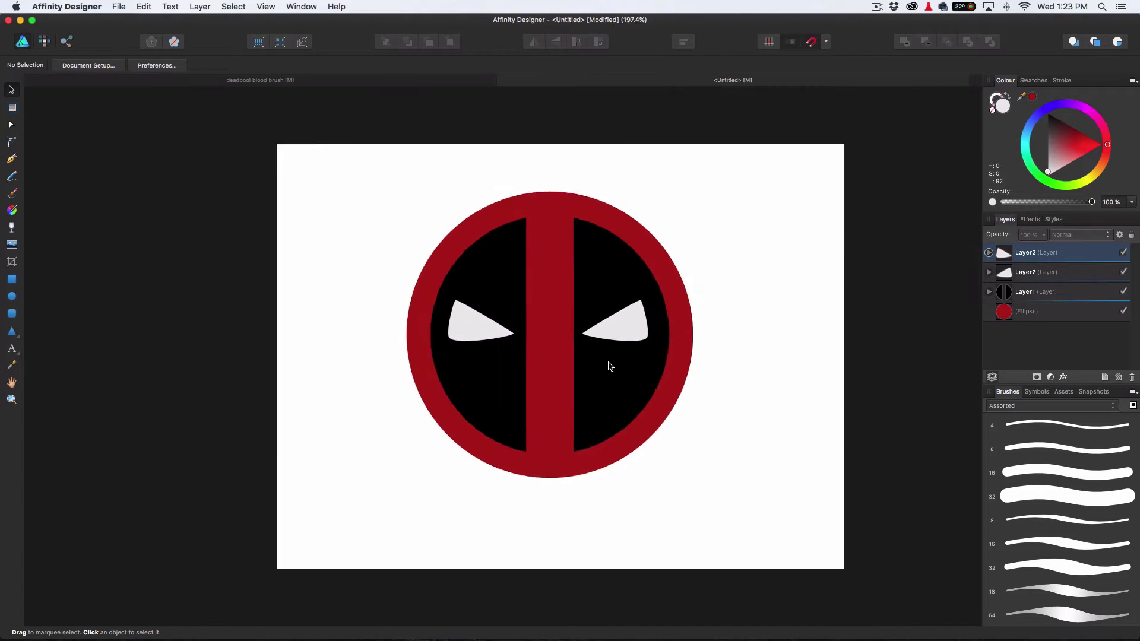
scroll(610, 365, up, 1)
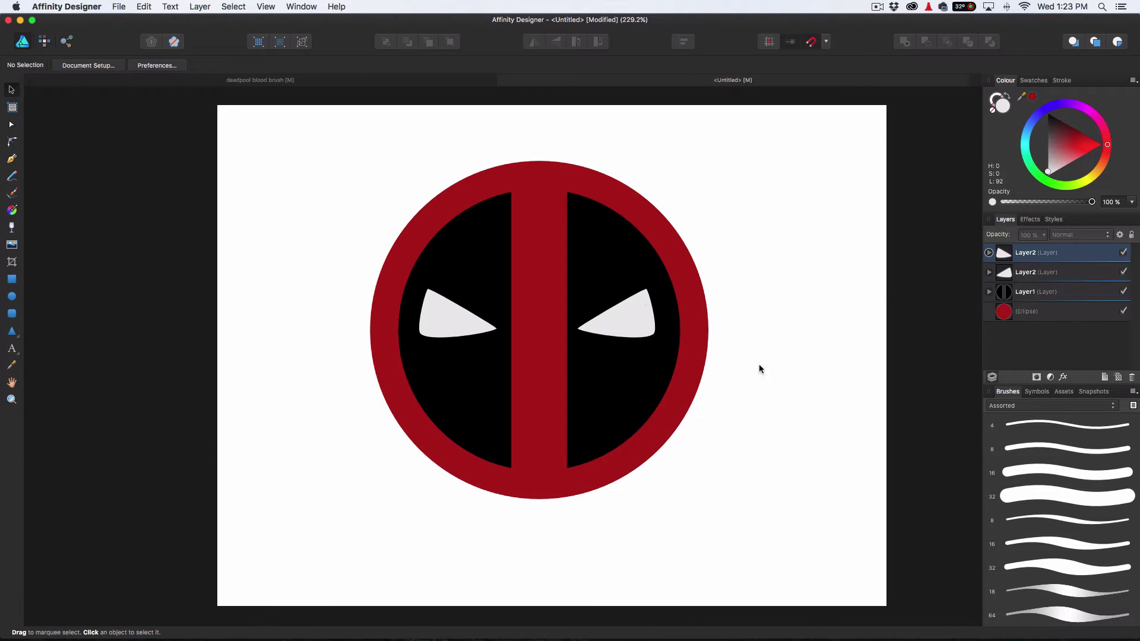
Group the red ellipse, the black halves and both eye layers, and rename the group "Deadpool logo"
click(1048, 311)
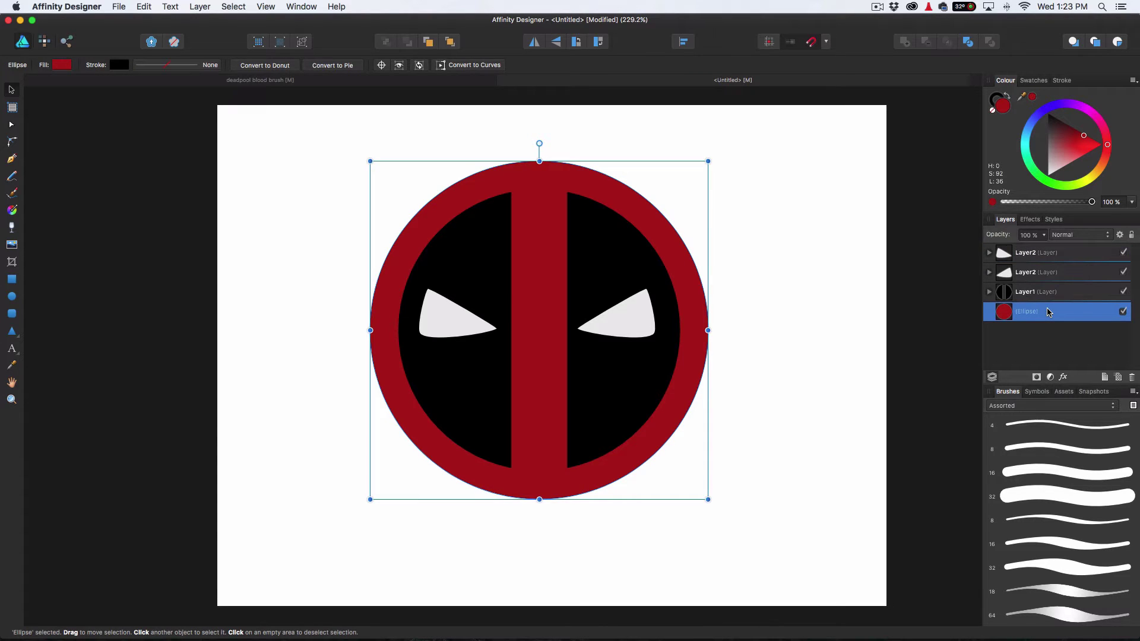
shift+click(1055, 260)
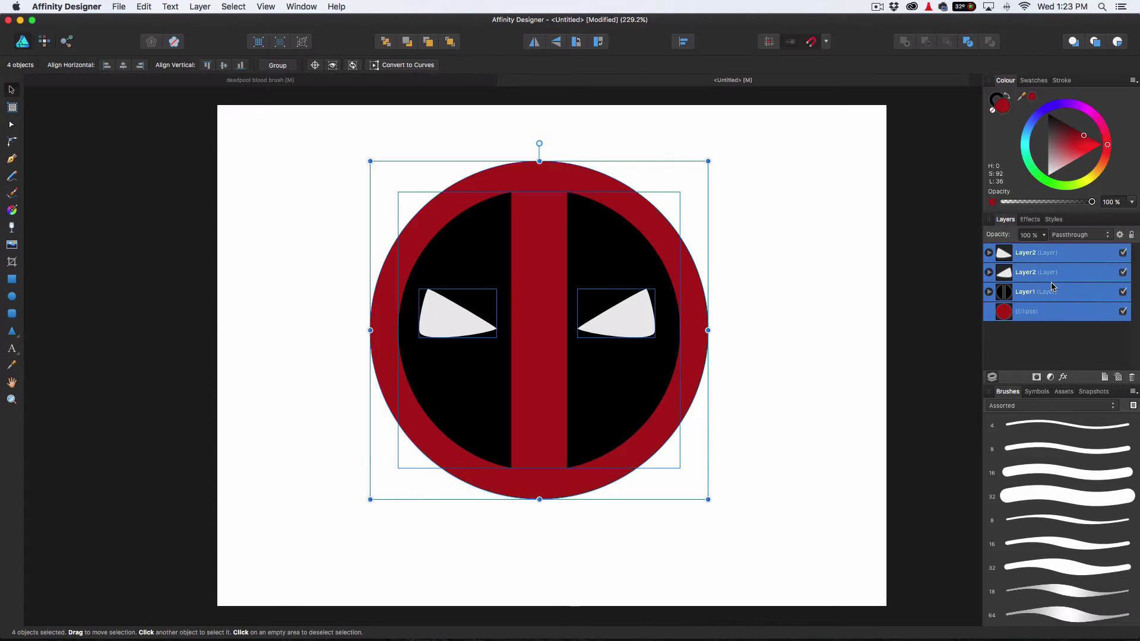
key(super+g)
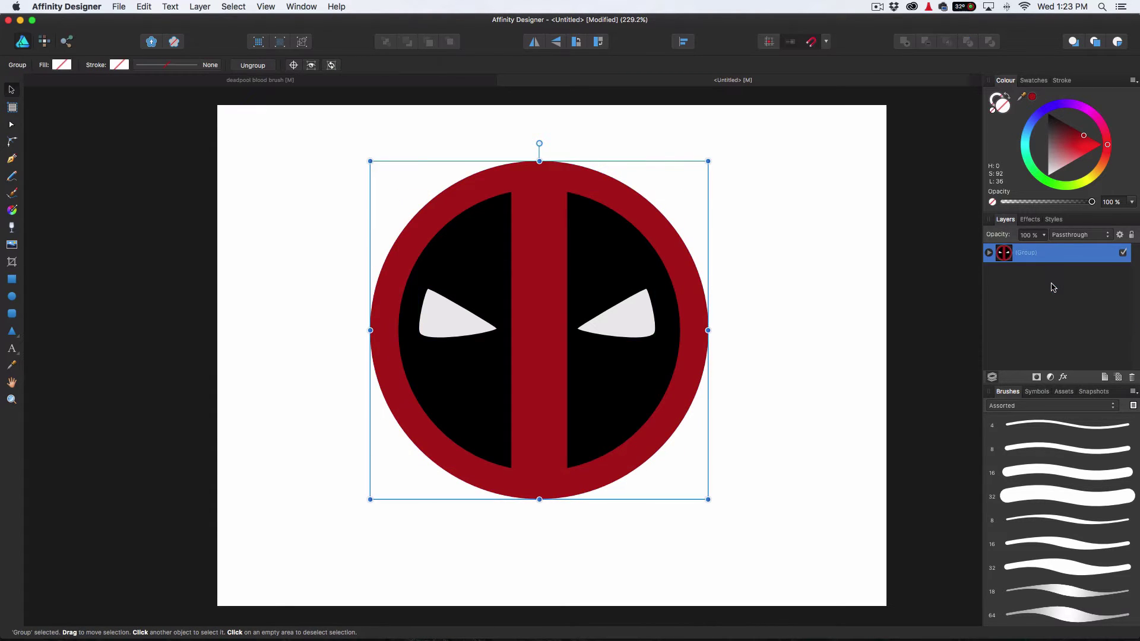
double_click(1027, 254)
text(Deadpool)
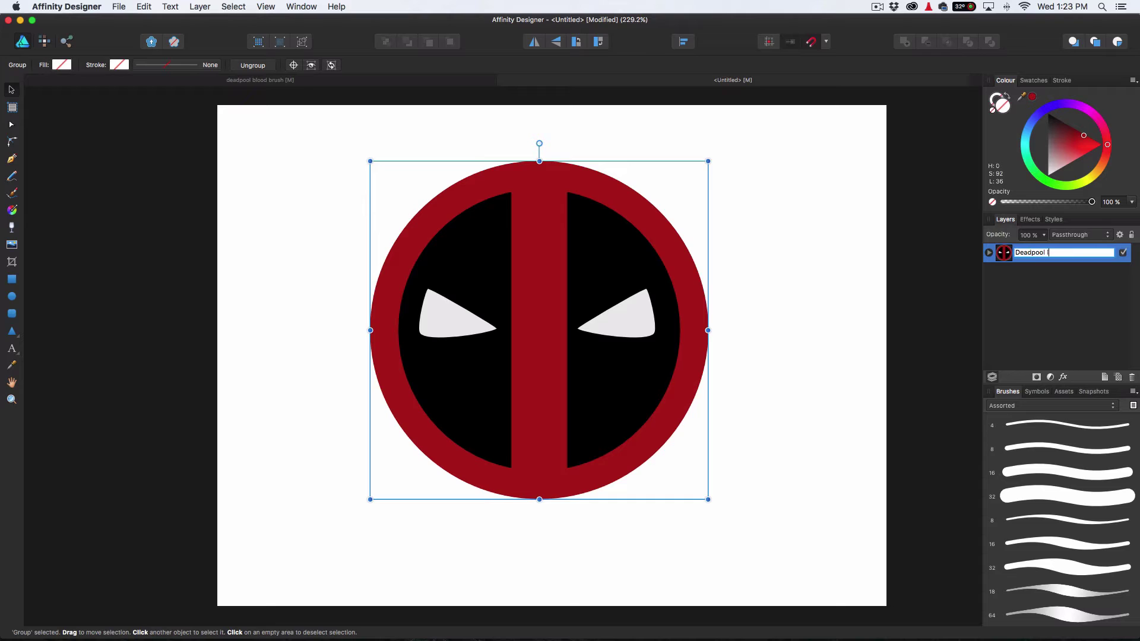
key(Return)
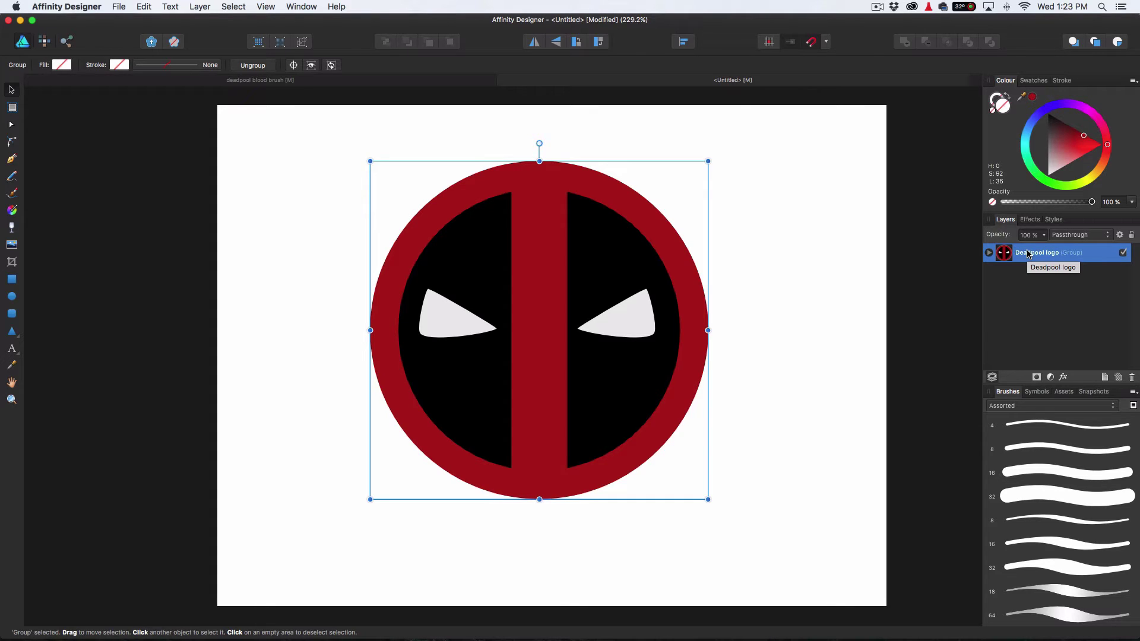
click(776, 283)
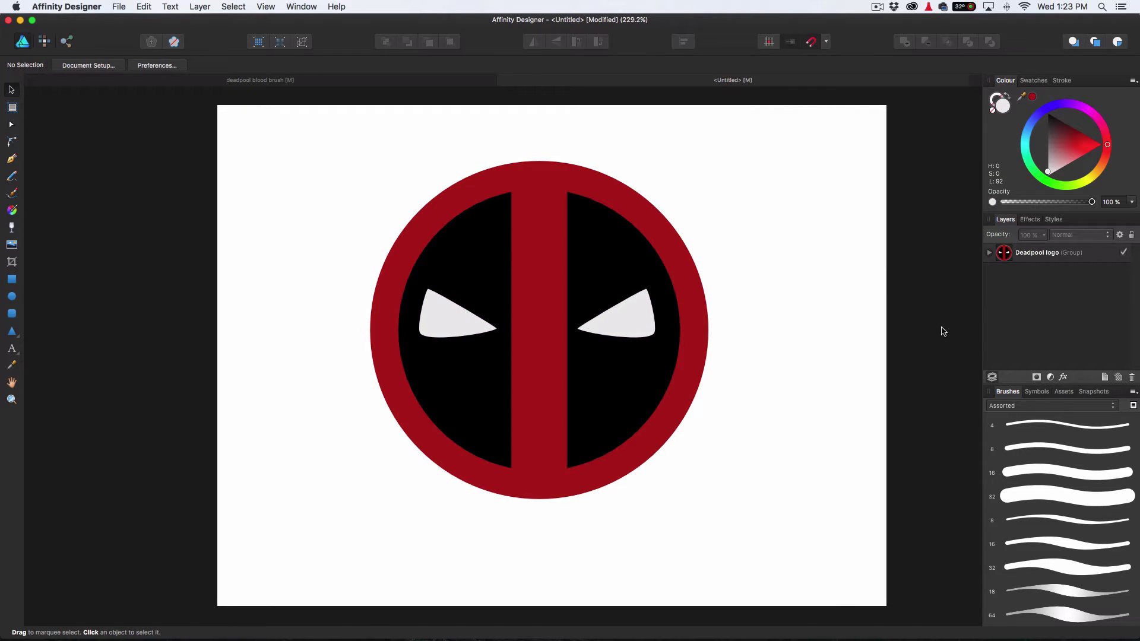
In the Pixel Persona, add a pixel layer and place it beneath the Deadpool logo group
click(45, 42)
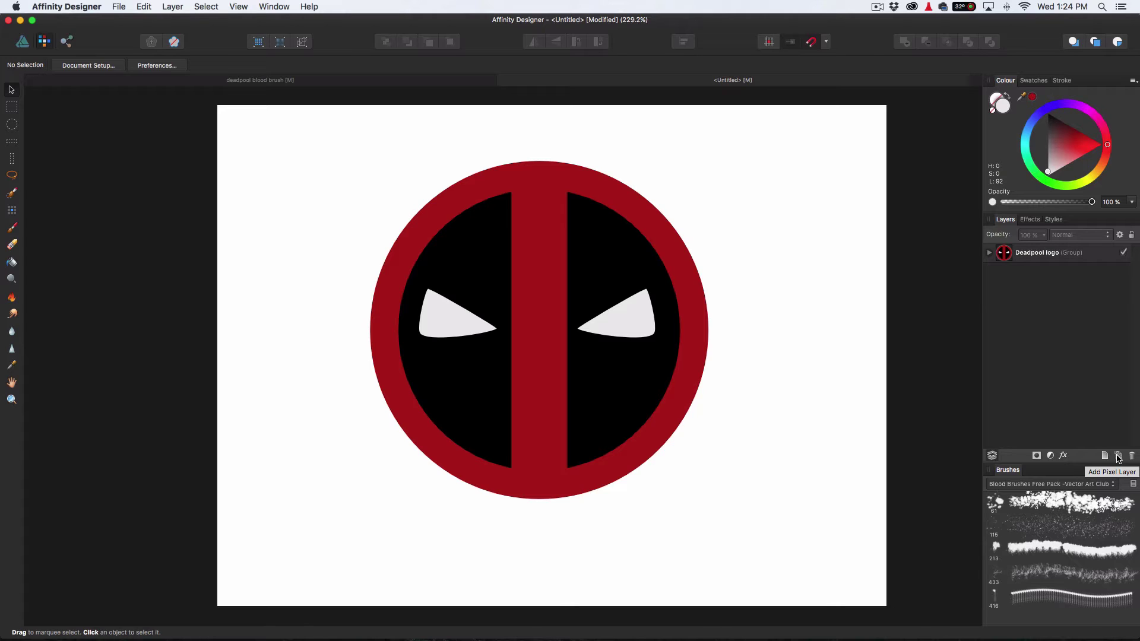
click(1118, 456)
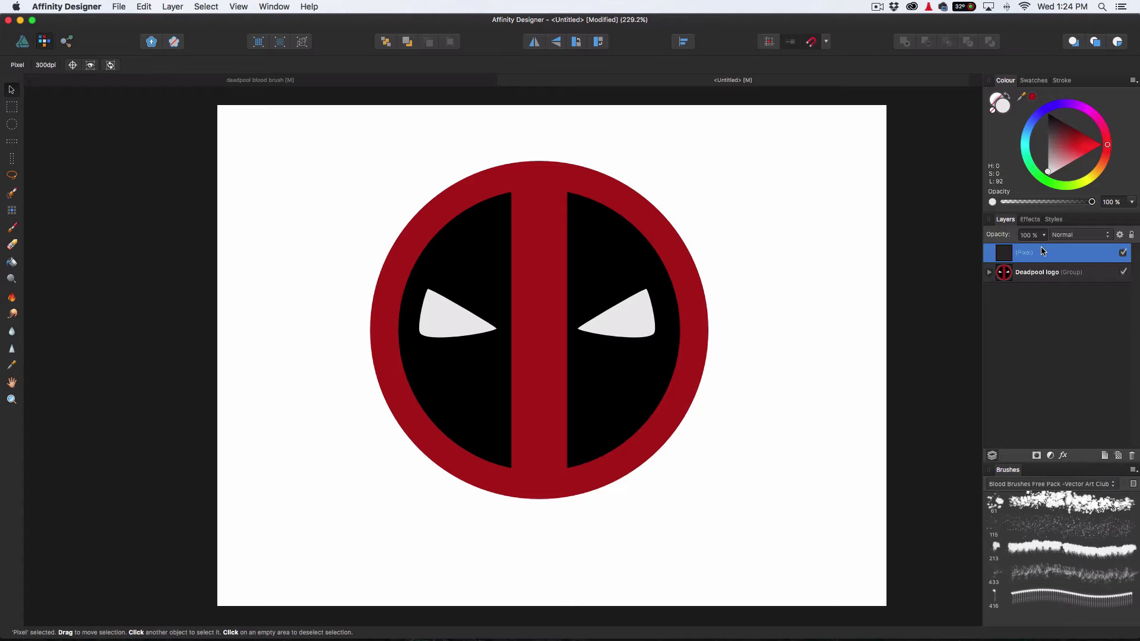
drag(1037, 252, 1017, 292)
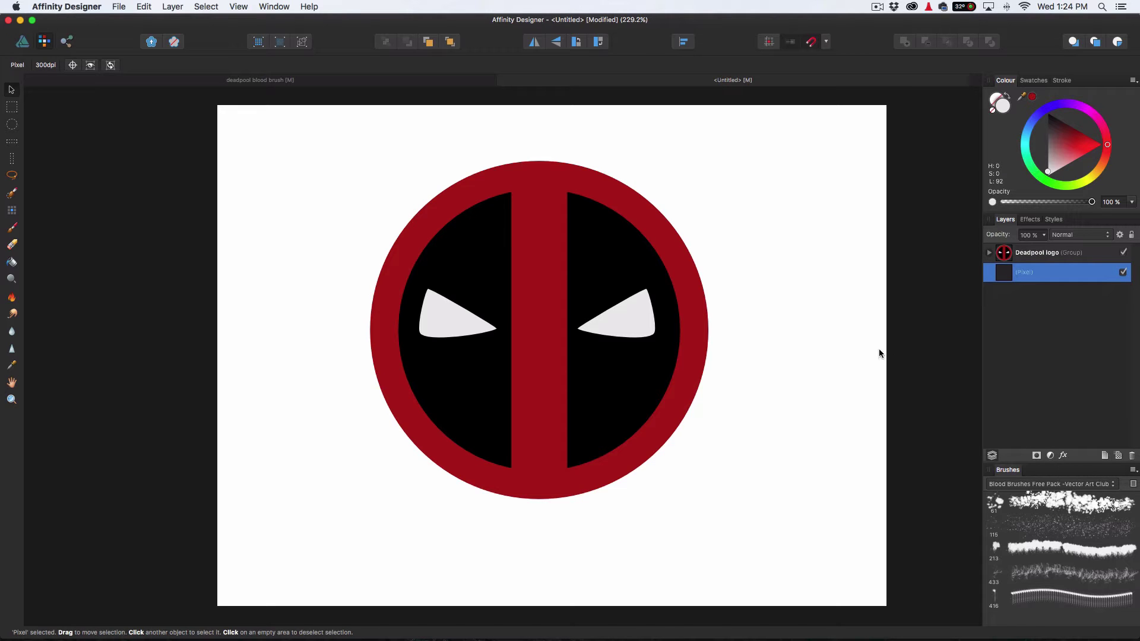
In the deadpool blood brush document, hide every layer except BG Grime and expand that group to examine its pixel layers
click(237, 80)
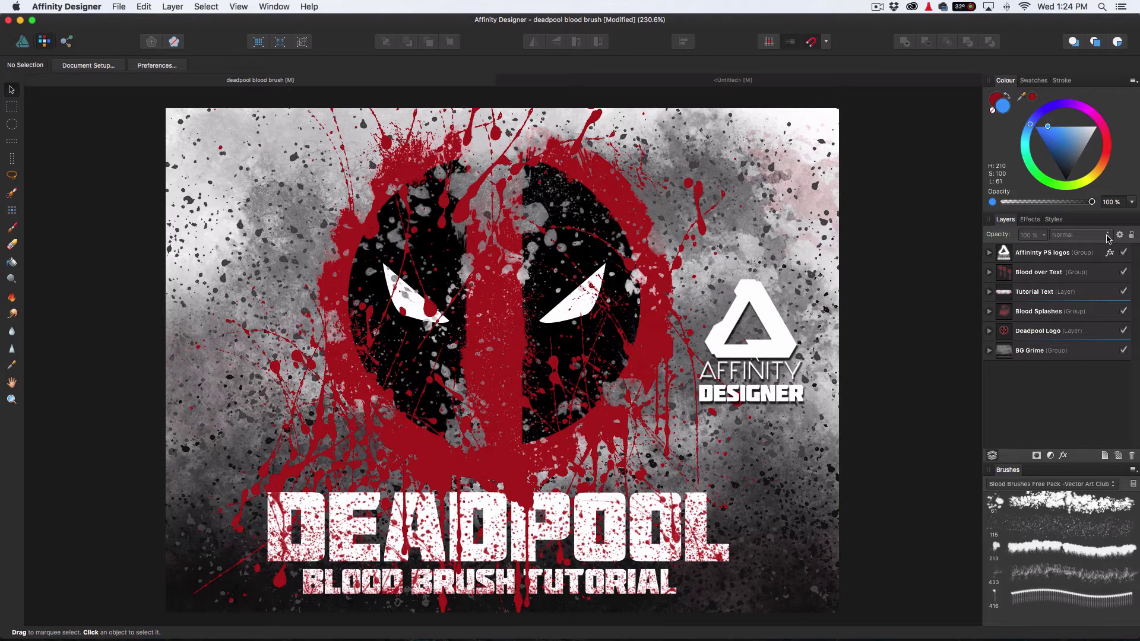
click(1123, 331)
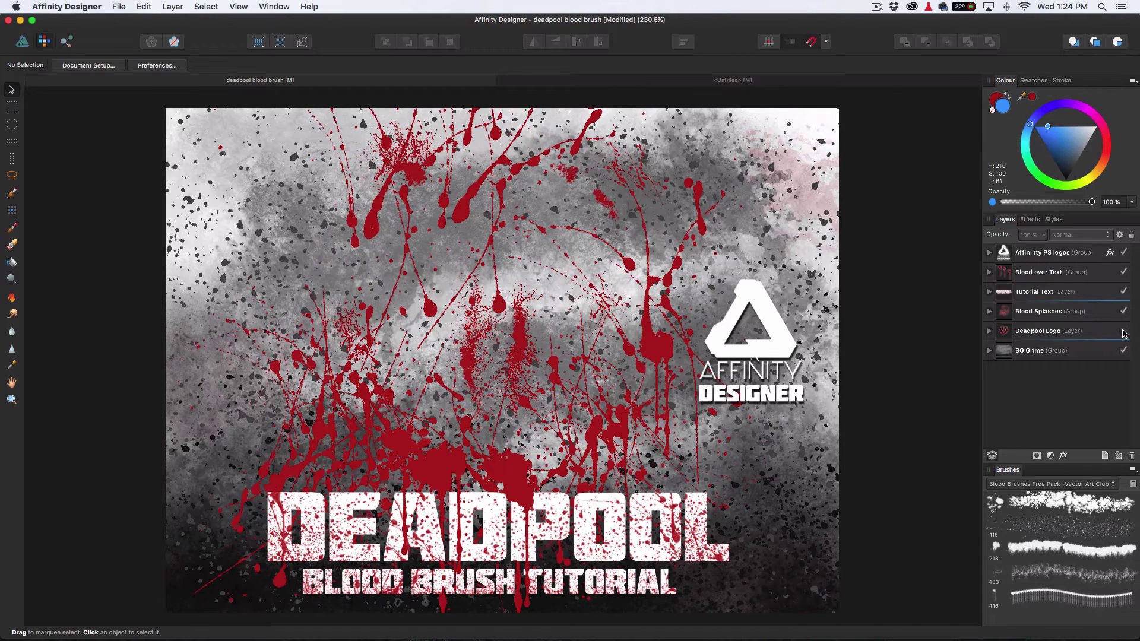
click(1123, 311)
click(1123, 291)
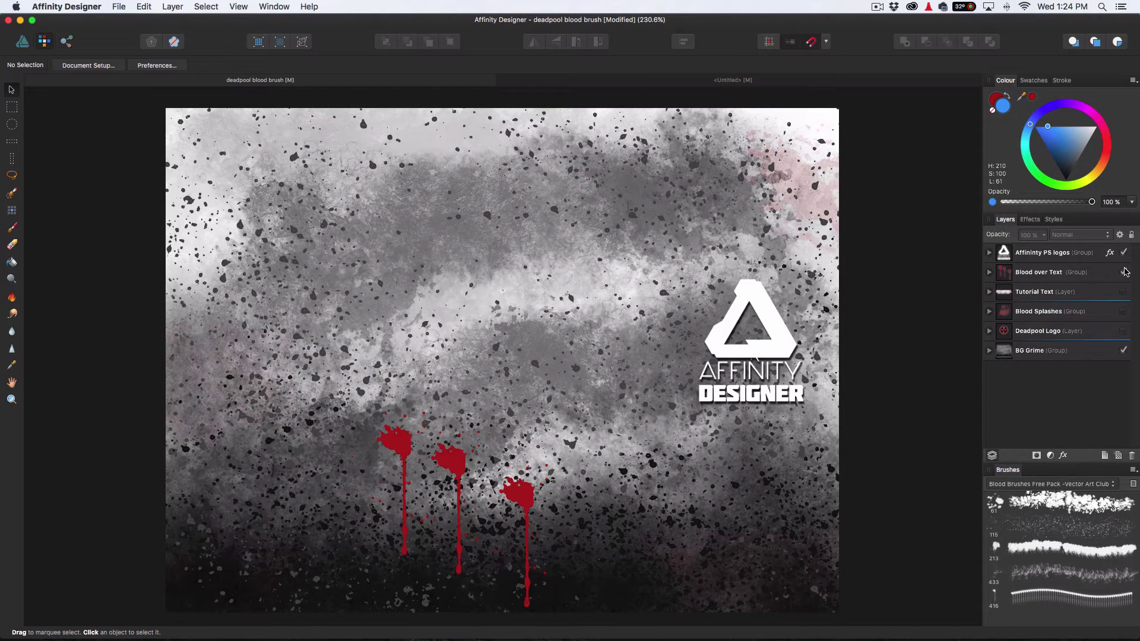
click(1123, 271)
click(1123, 253)
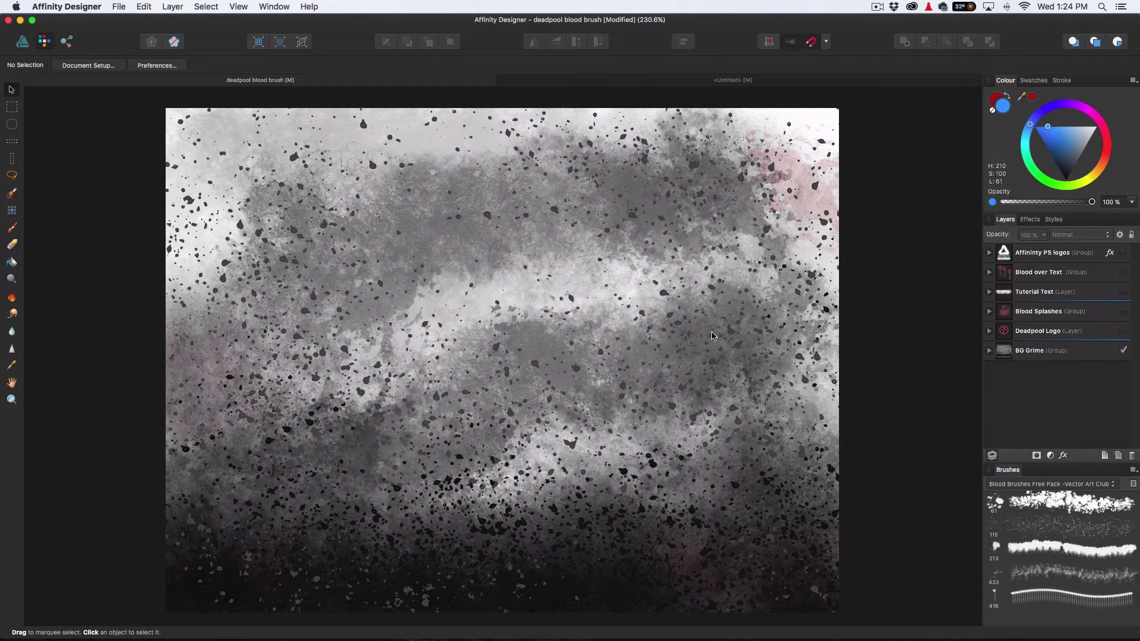
click(989, 352)
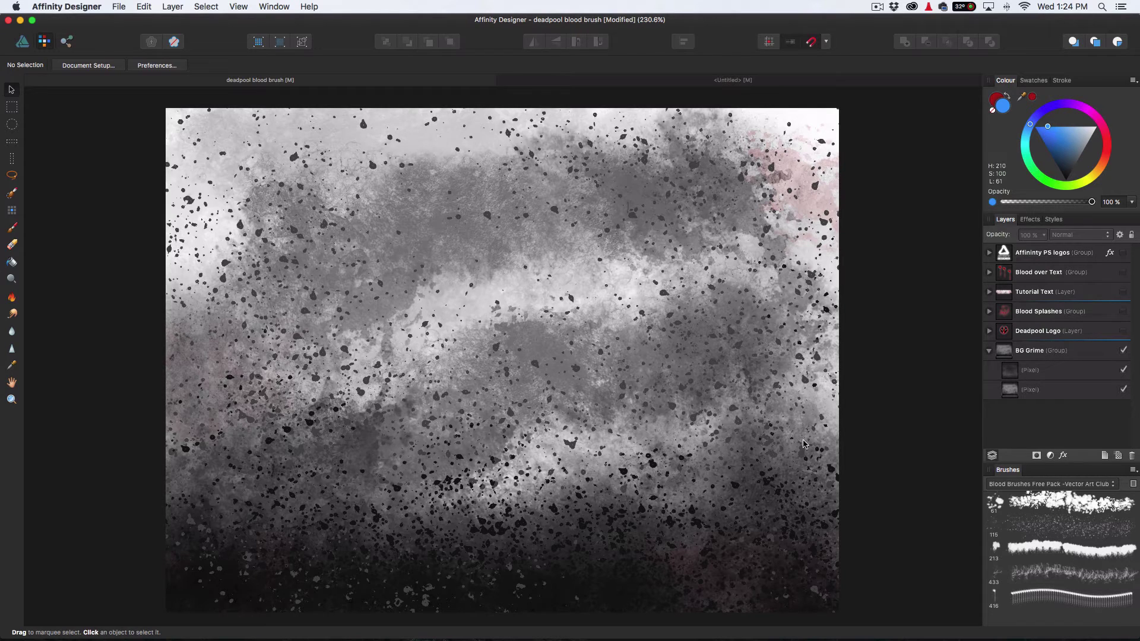
Return to the untitled document, load the Texture brush category, and choose its first brush
click(609, 82)
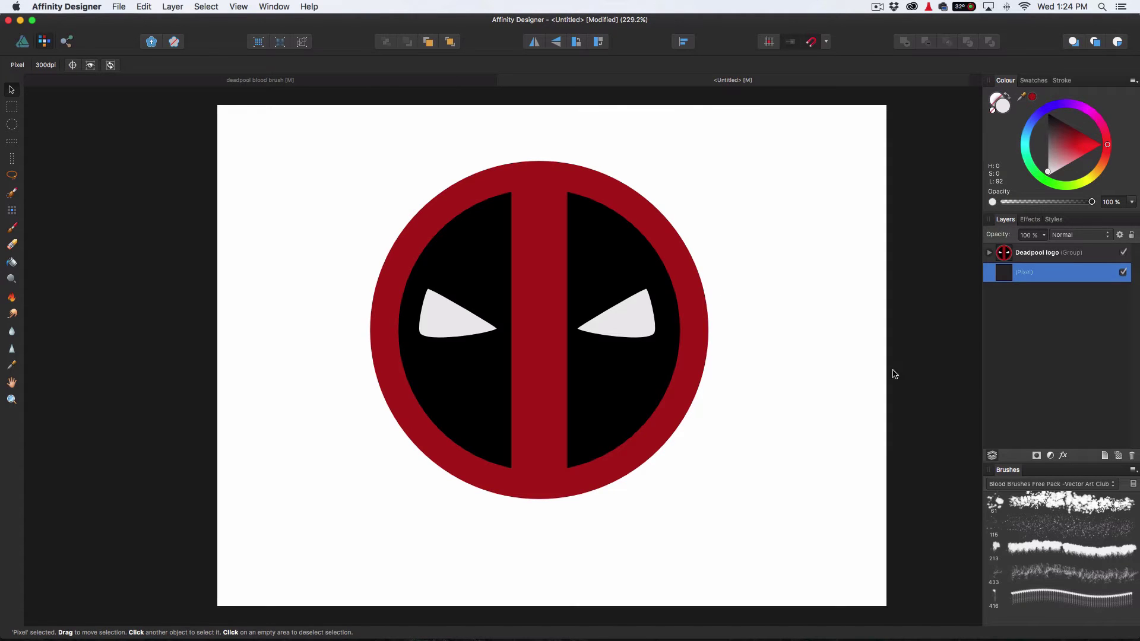
click(1040, 484)
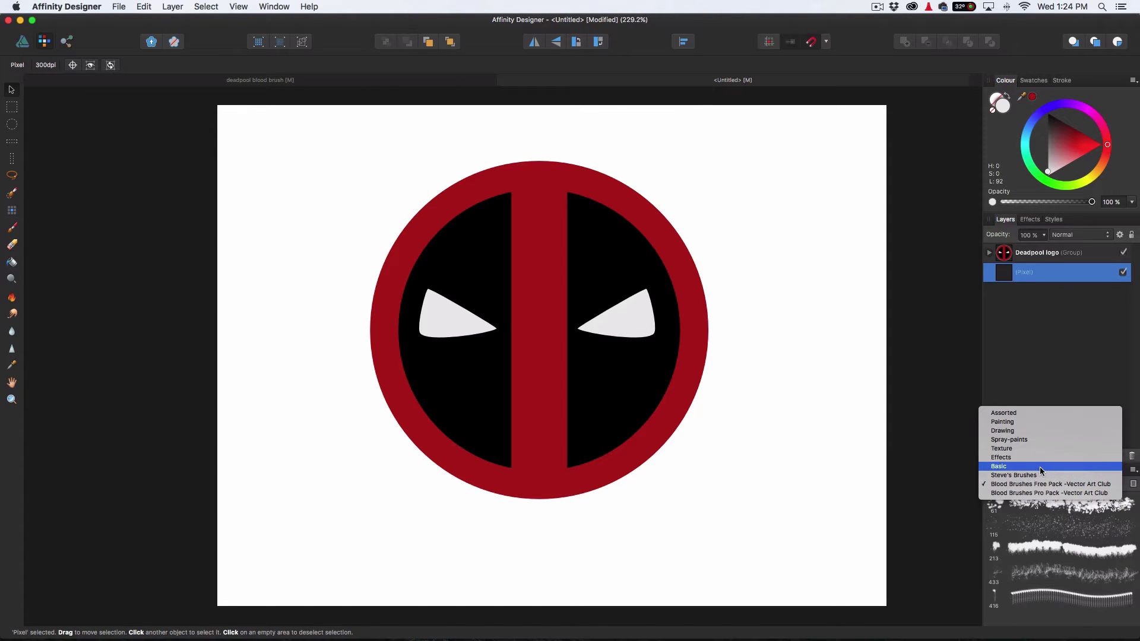
click(1038, 449)
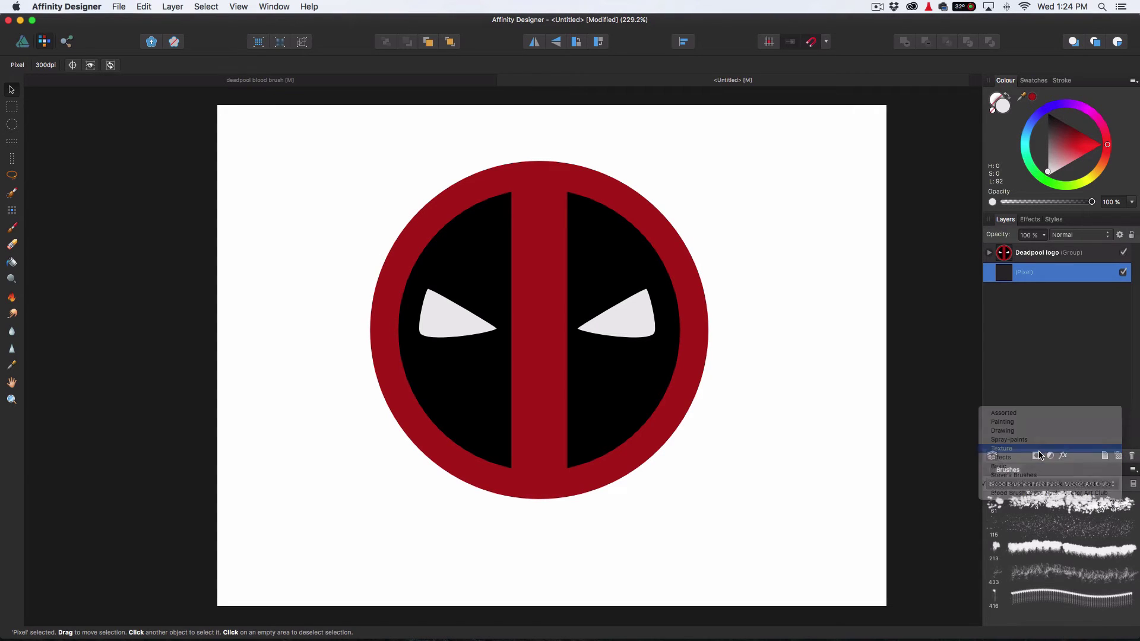
click(1064, 507)
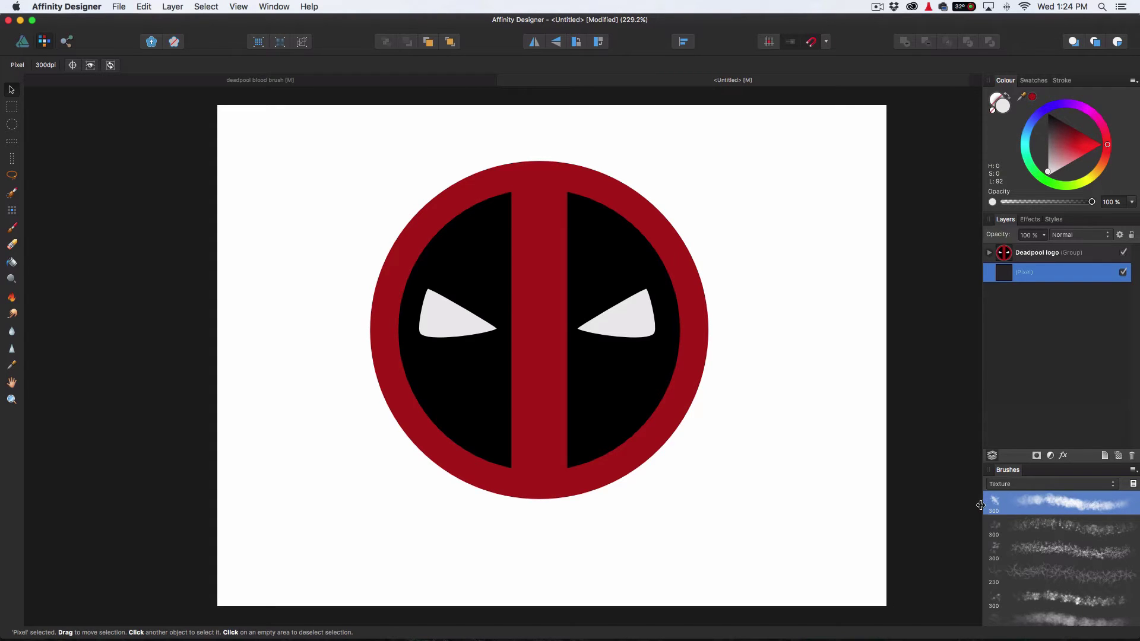
Set the colour to dark grey with lightness 36, make it the active painting colour, and choose the first Texture brush
scroll(1003, 507, down, 3)
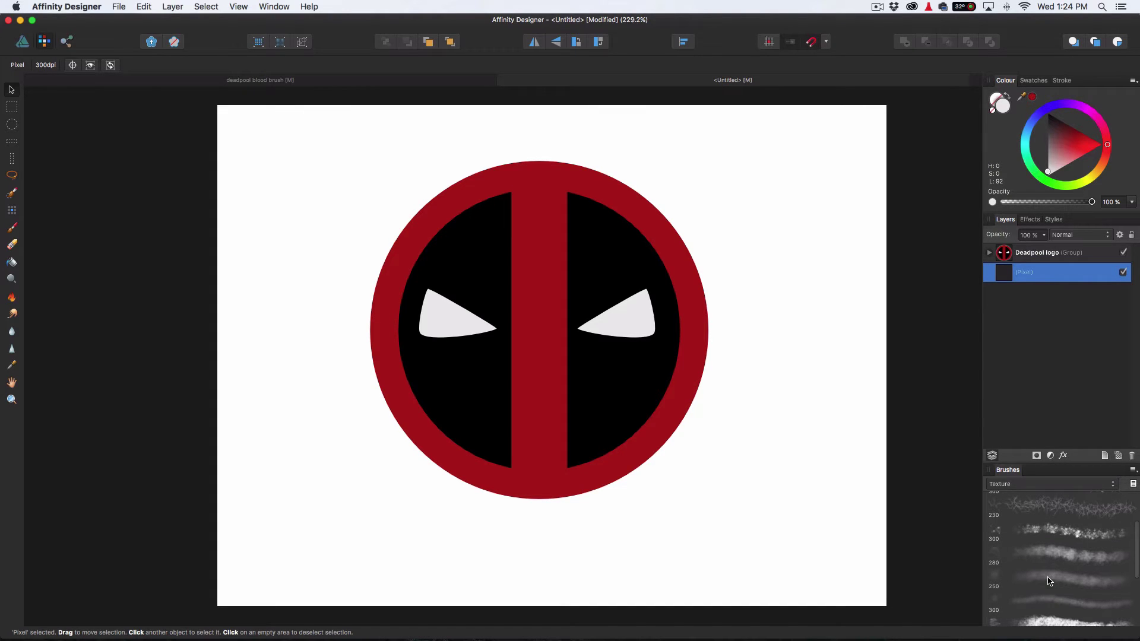
scroll(1048, 582, up, 3)
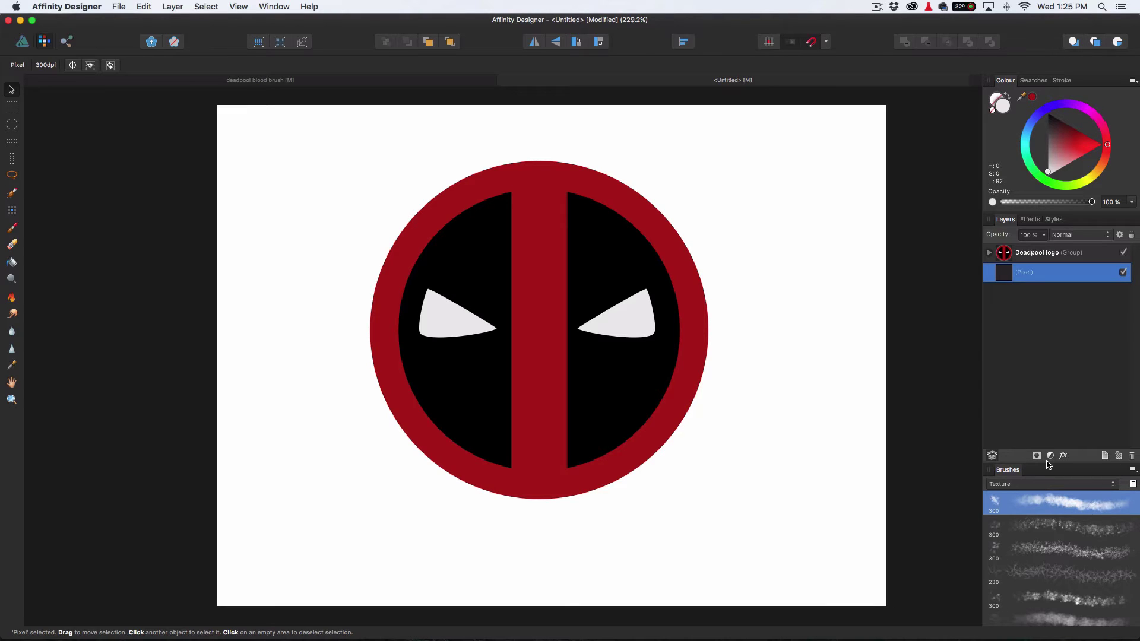
drag(1038, 147, 1034, 140)
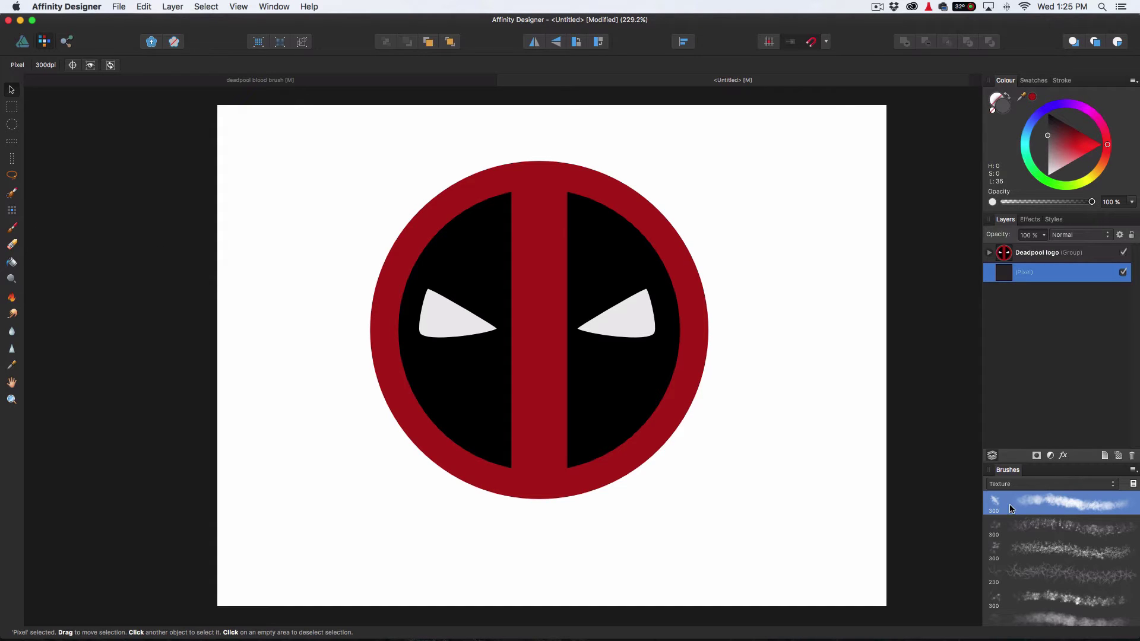
click(12, 229)
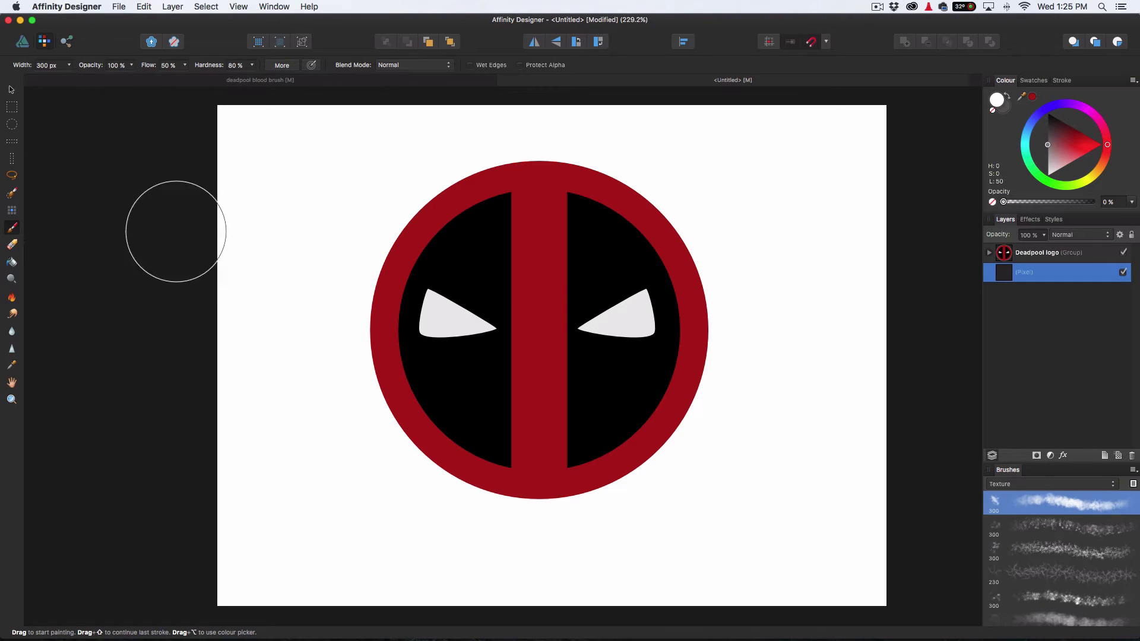
click(12, 212)
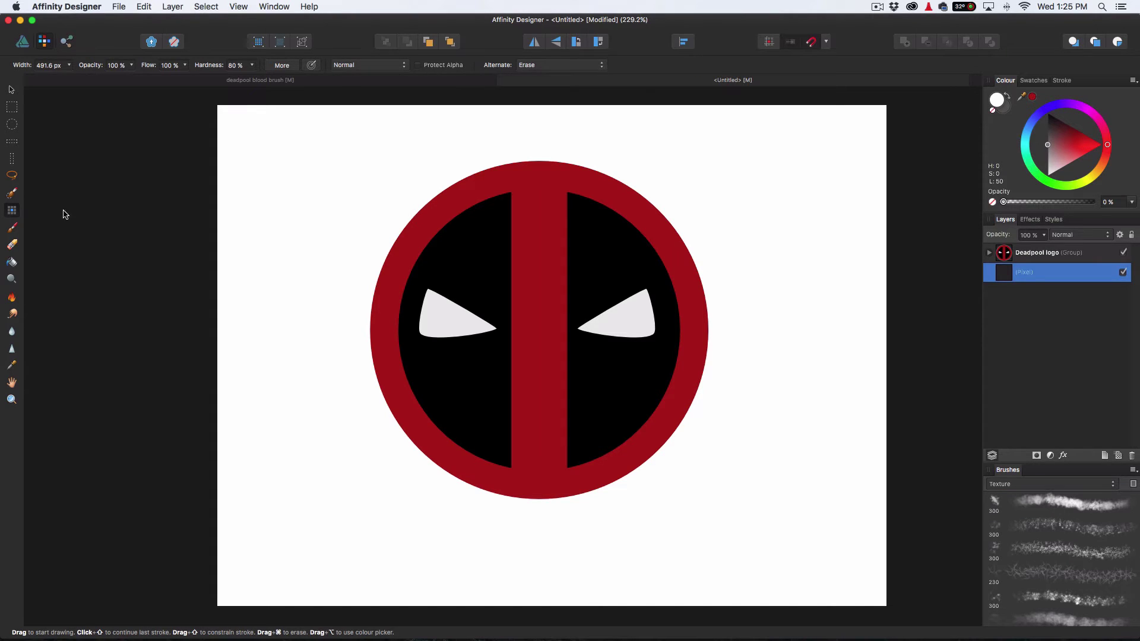
key(b)
key(b)
key(b)
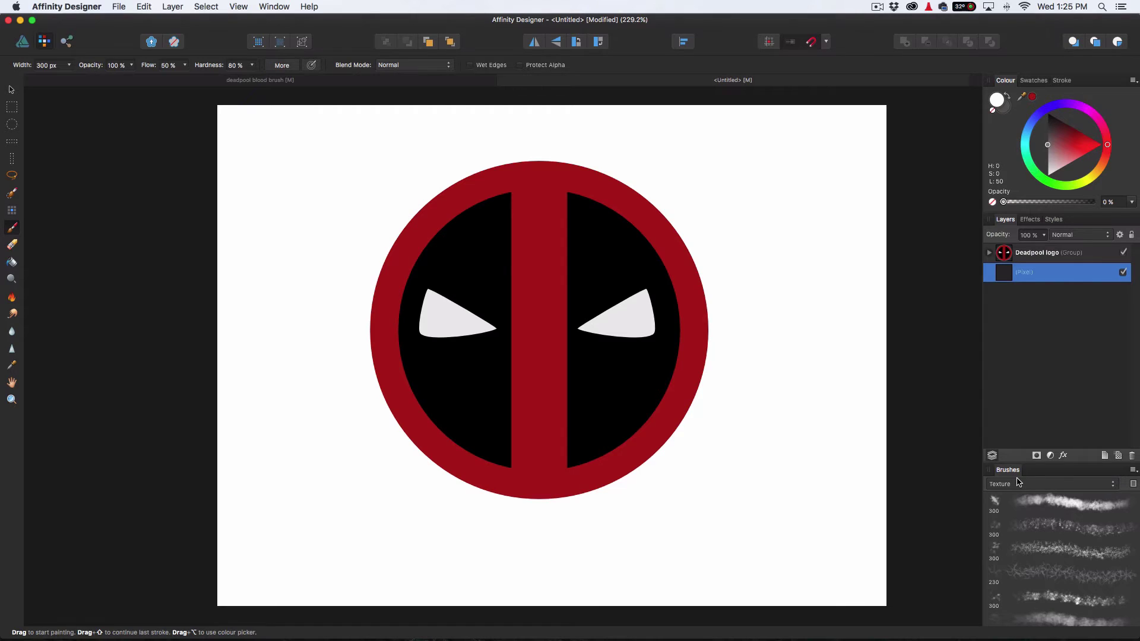
key(b)
click(1085, 510)
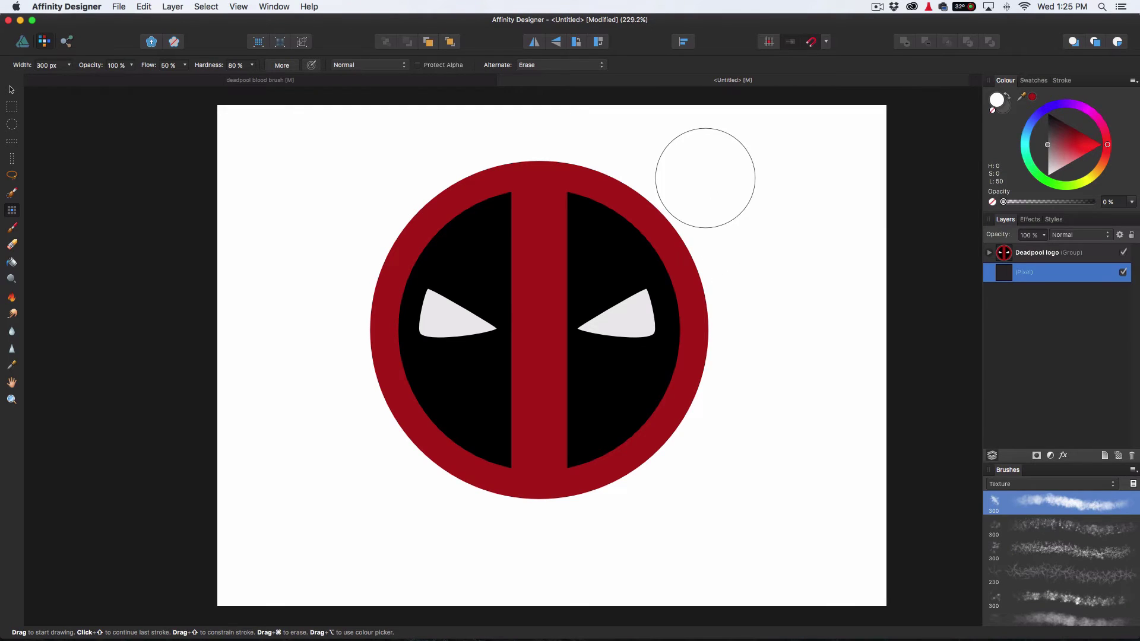
click(1012, 99)
Paint a test patch of grey texture to the upper right of the logo with the Pixel Tool
mouse_move(712, 172)
mouse_down()
mouse_move(712, 208)
mouse_move(737, 234)
mouse_move(725, 184)
mouse_move(725, 240)
mouse_move(773, 261)
mouse_move(784, 312)
mouse_up()
key(super+z)
click(740, 293)
key(super+z)
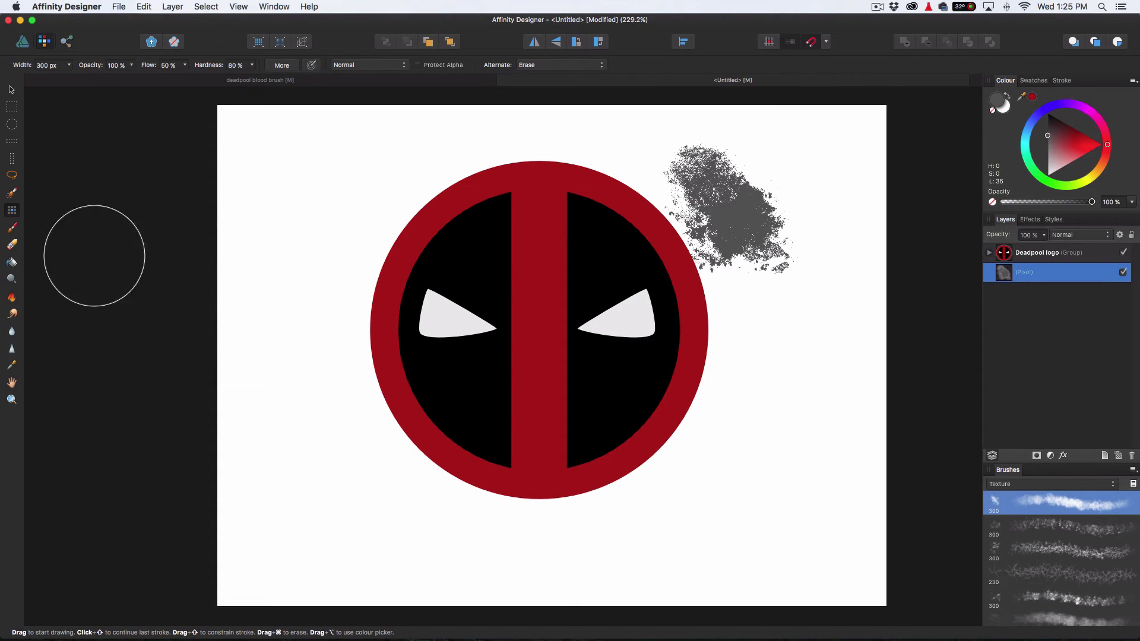
Paint comparison texture strokes beside the test patch with the Paint Brush Tool and the first Texture brush
click(13, 229)
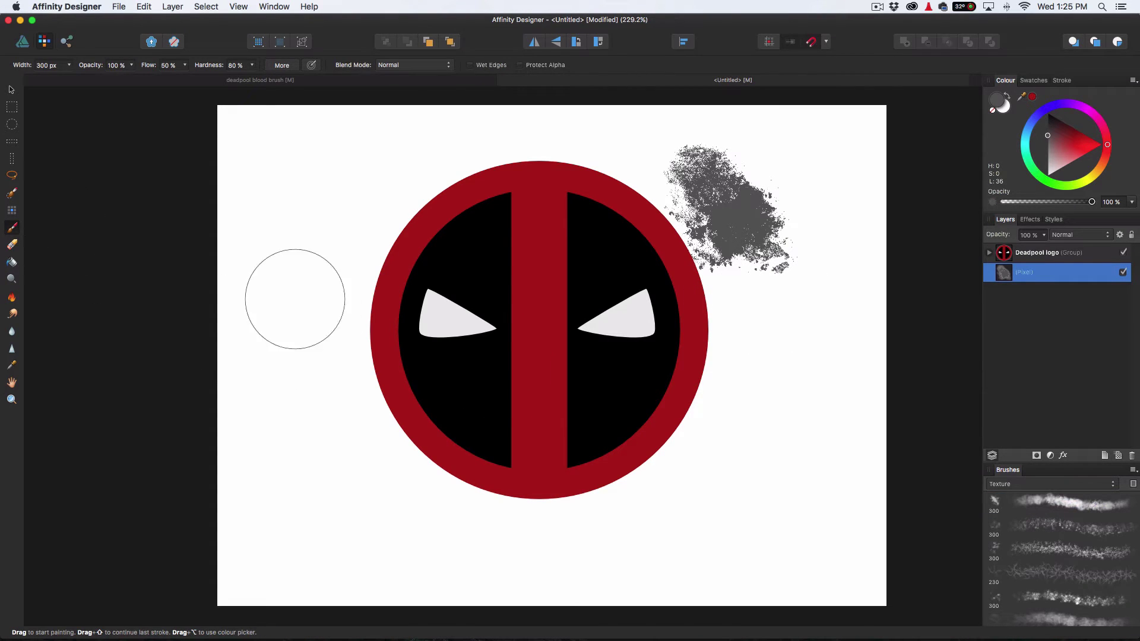
click(1049, 505)
mouse_move(765, 356)
mouse_down()
mouse_move(760, 333)
mouse_move(770, 332)
mouse_move(800, 415)
mouse_move(830, 275)
mouse_move(768, 372)
mouse_move(832, 179)
mouse_move(809, 181)
mouse_move(786, 307)
mouse_move(741, 368)
mouse_move(820, 345)
mouse_move(771, 388)
mouse_move(701, 305)
mouse_up()
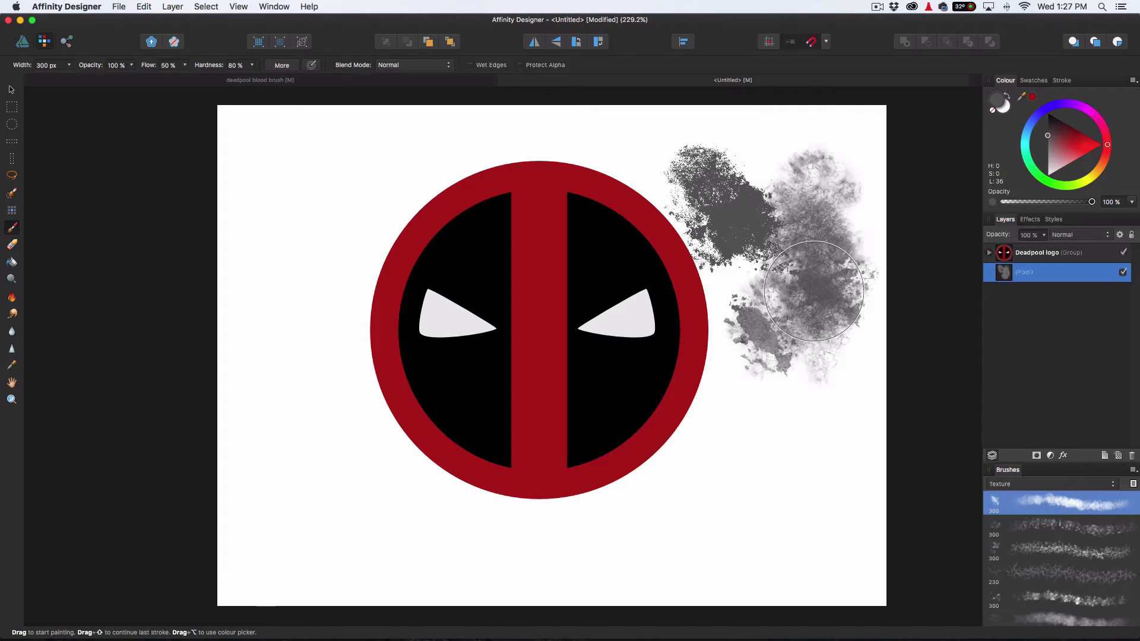
mouse_move(813, 291)
mouse_down()
mouse_move(756, 260)
mouse_move(739, 220)
mouse_move(818, 207)
mouse_move(815, 183)
mouse_move(781, 183)
mouse_move(780, 173)
mouse_move(834, 159)
mouse_move(696, 183)
mouse_move(738, 196)
mouse_up()
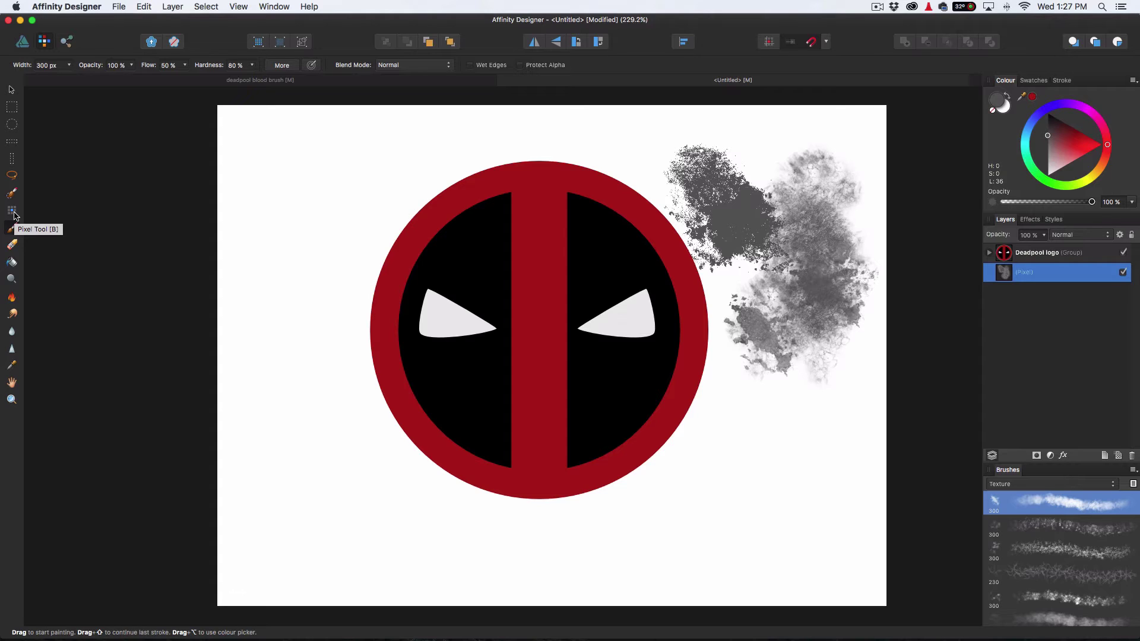
click(204, 7)
mouse_move(172, 8)
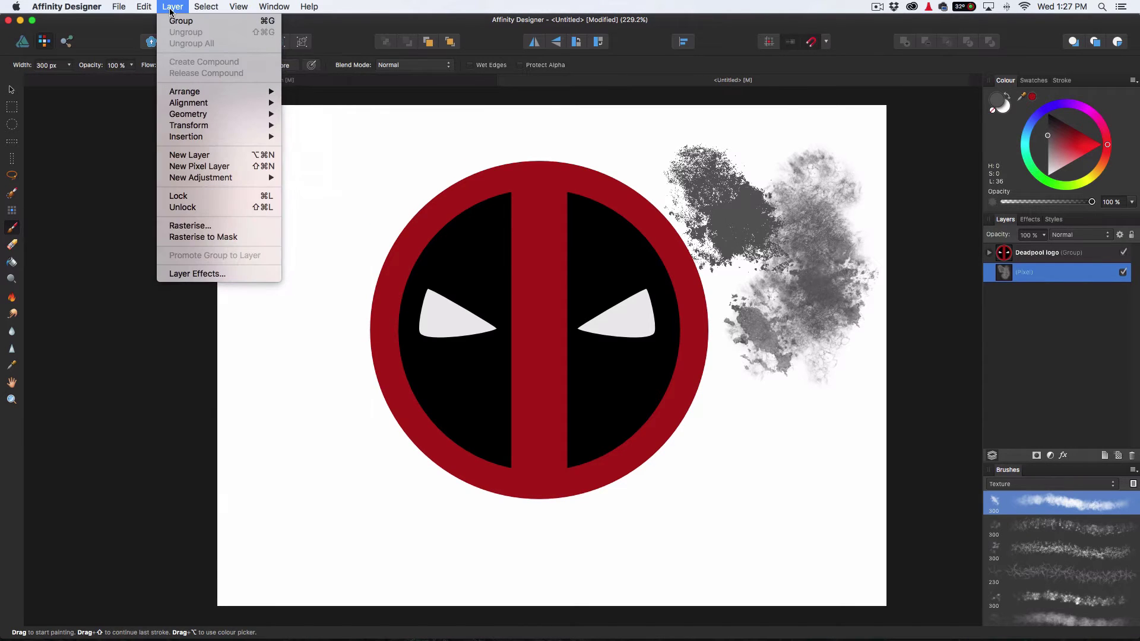
mouse_move(239, 10)
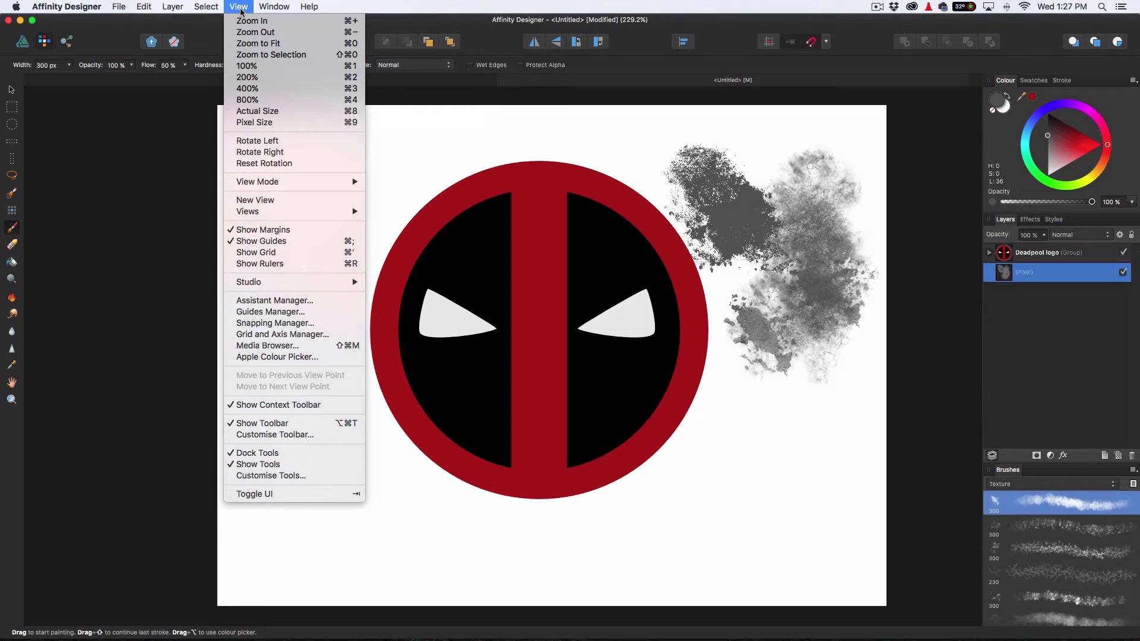
click(273, 436)
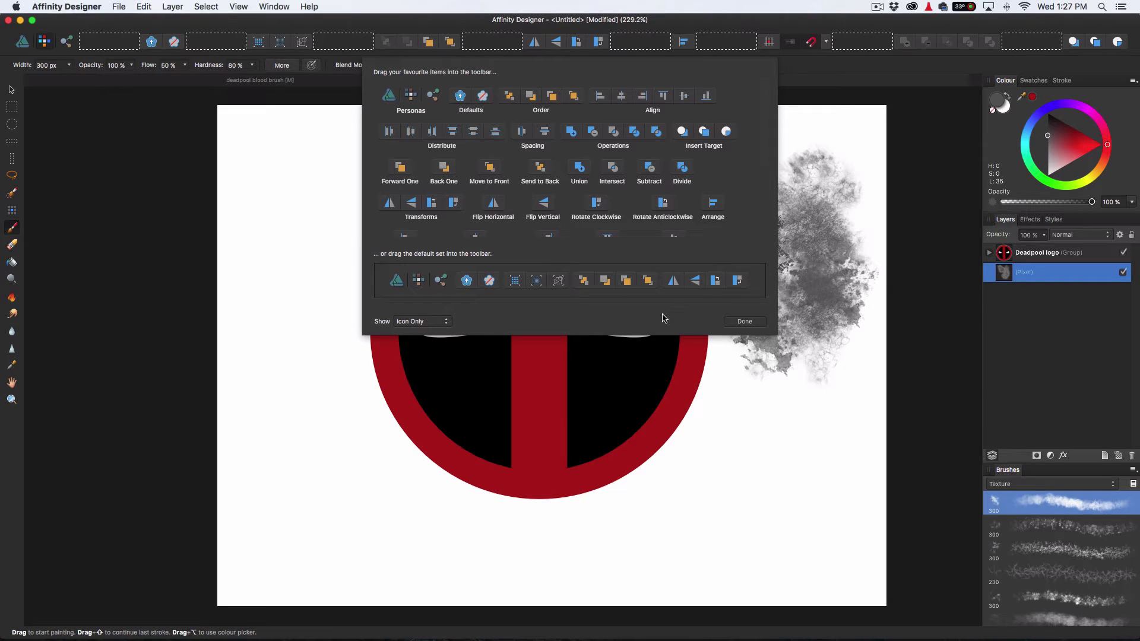
click(737, 322)
key(super+z)
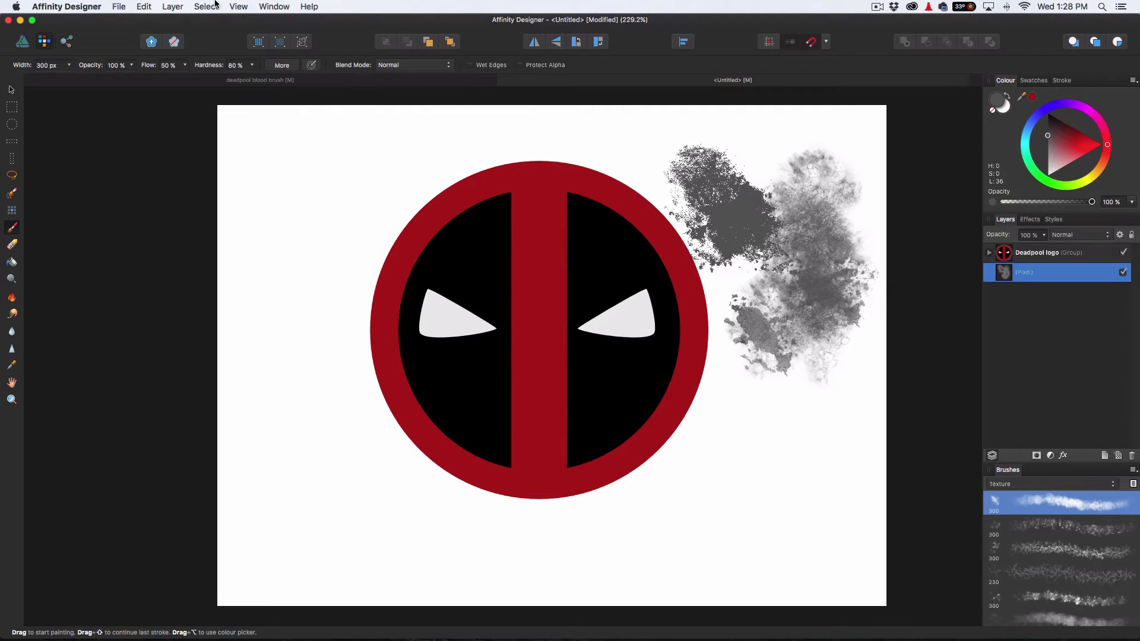
Customise the Pixel Persona tool set by removing the Pixel Tool, leaving the Paint Brush Tool in place
click(232, 7)
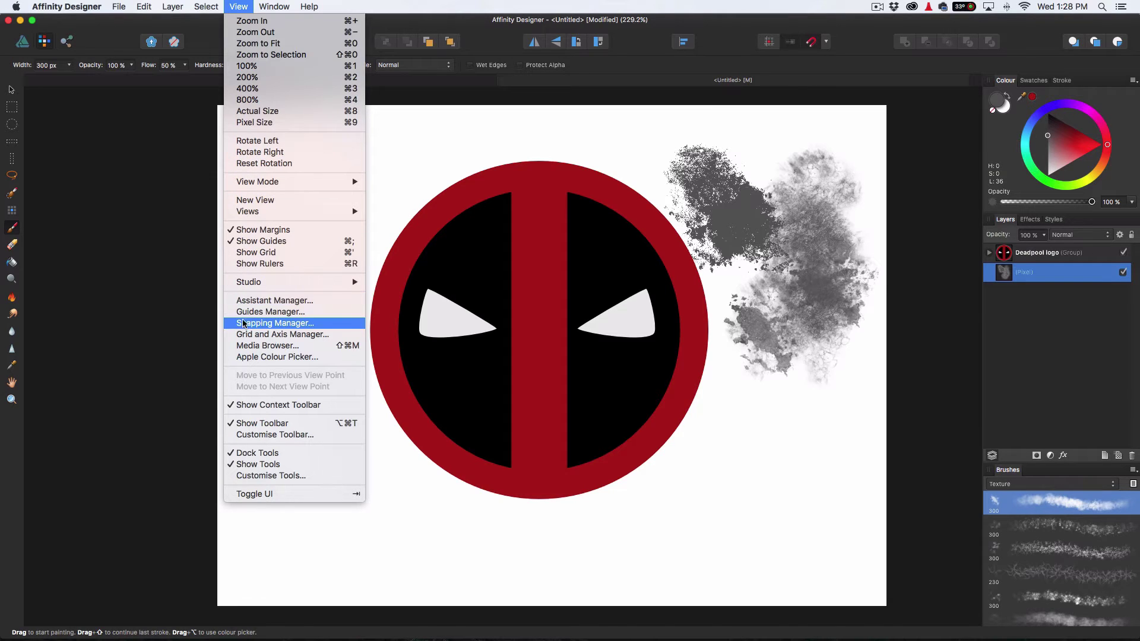
click(275, 478)
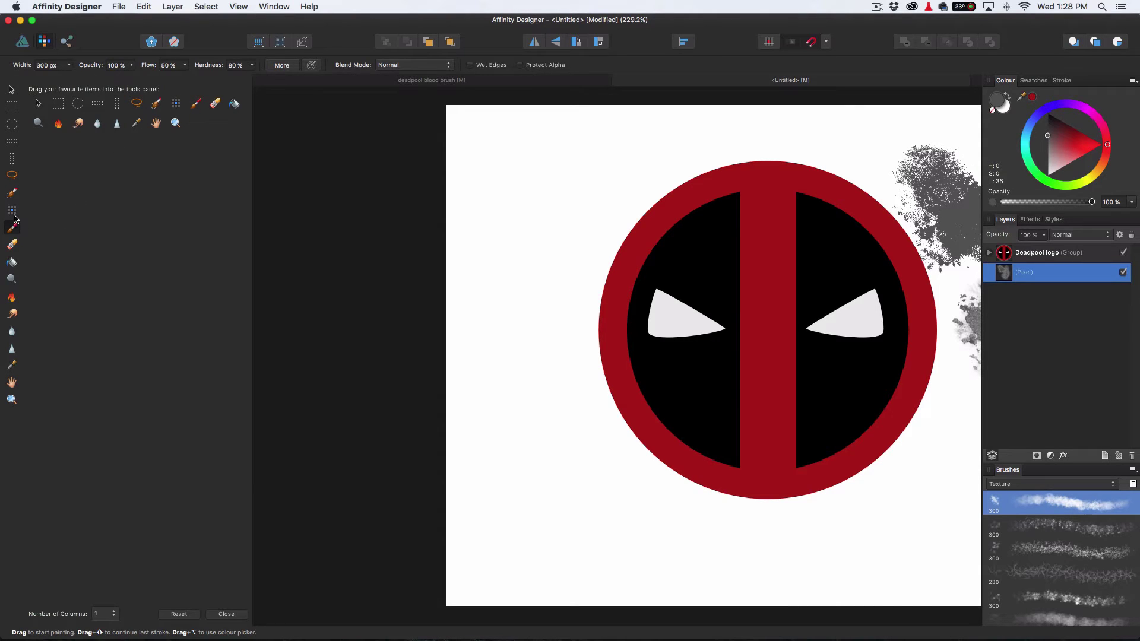
drag(13, 214, 26, 209)
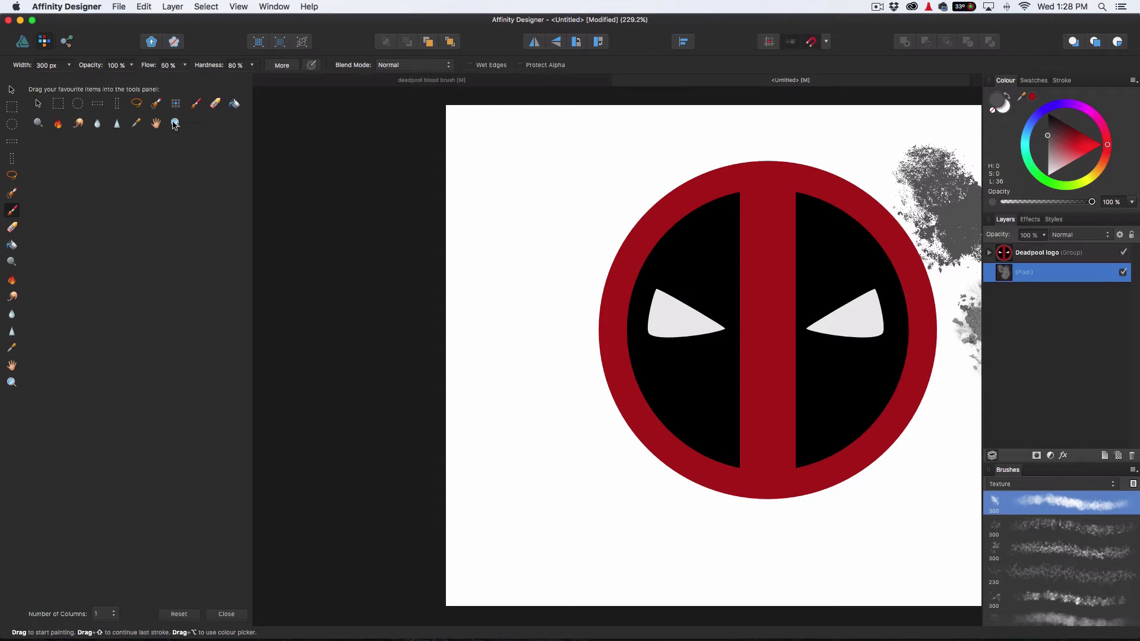
mouse_move(176, 106)
mouse_down()
mouse_move(12, 185)
mouse_move(13, 196)
mouse_move(98, 193)
mouse_up()
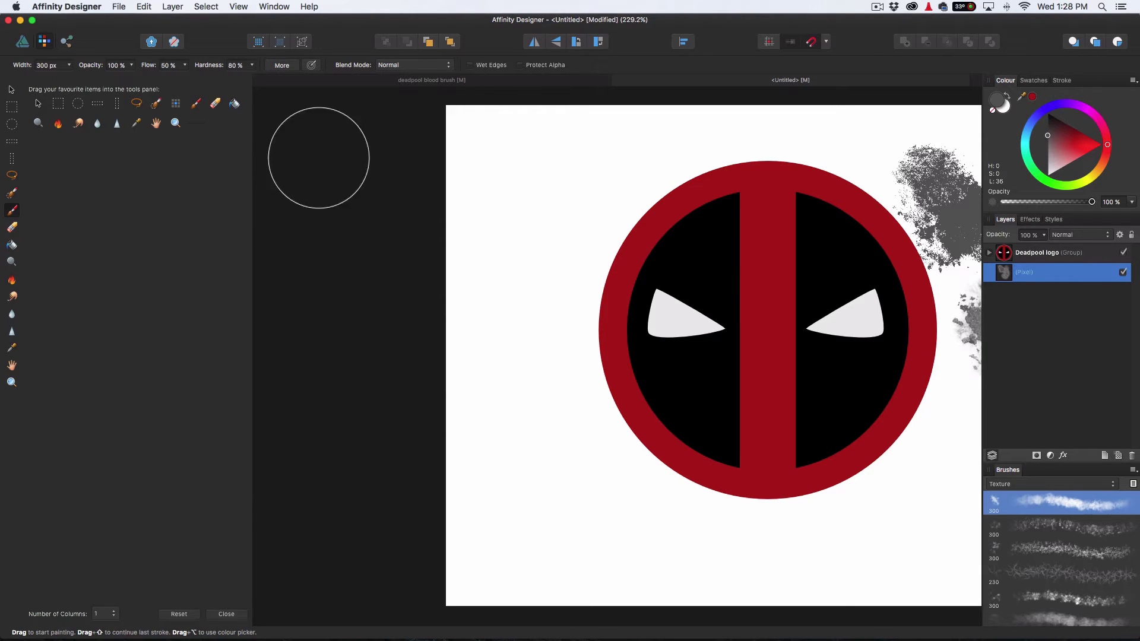
click(225, 615)
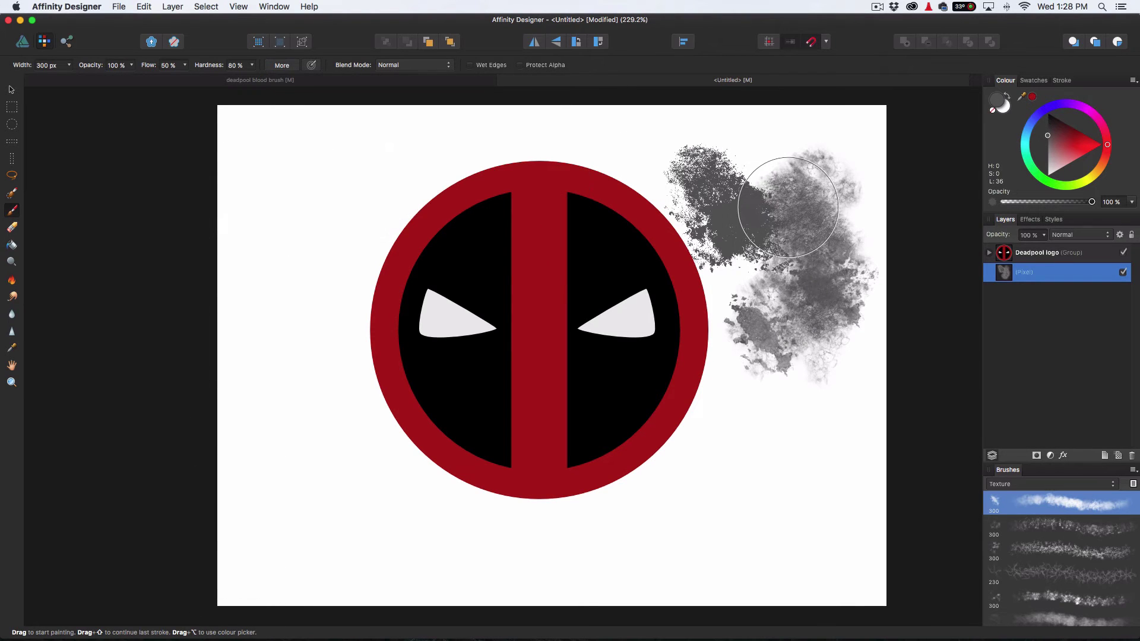
Erase through the soft test strokes right of the logo with the Eraser using the first Texture brush
key(e)
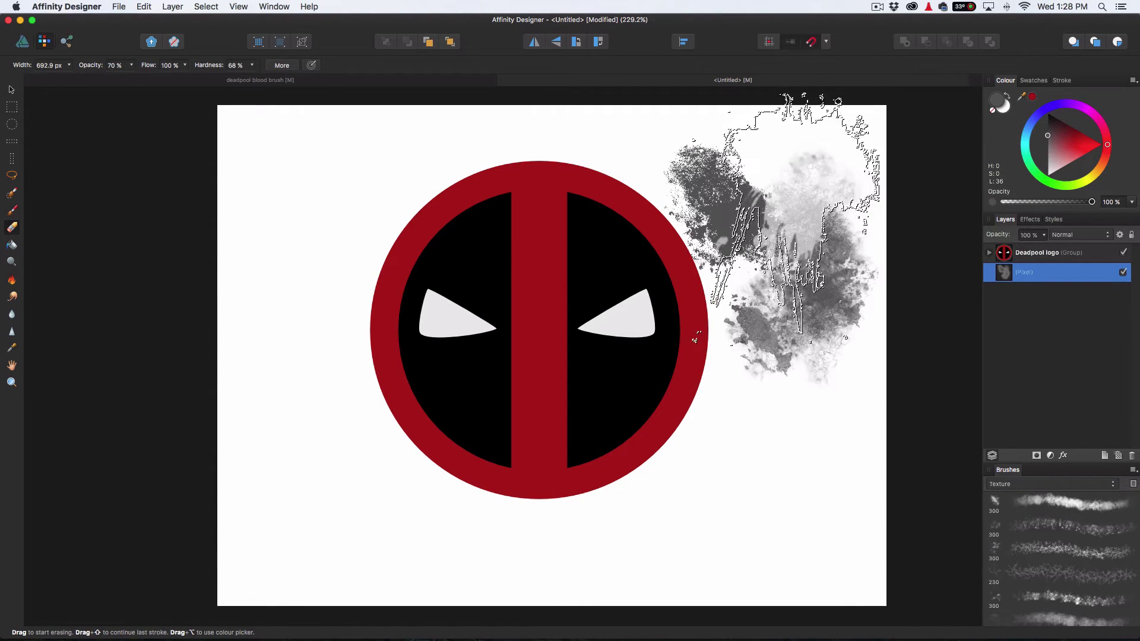
click(1056, 500)
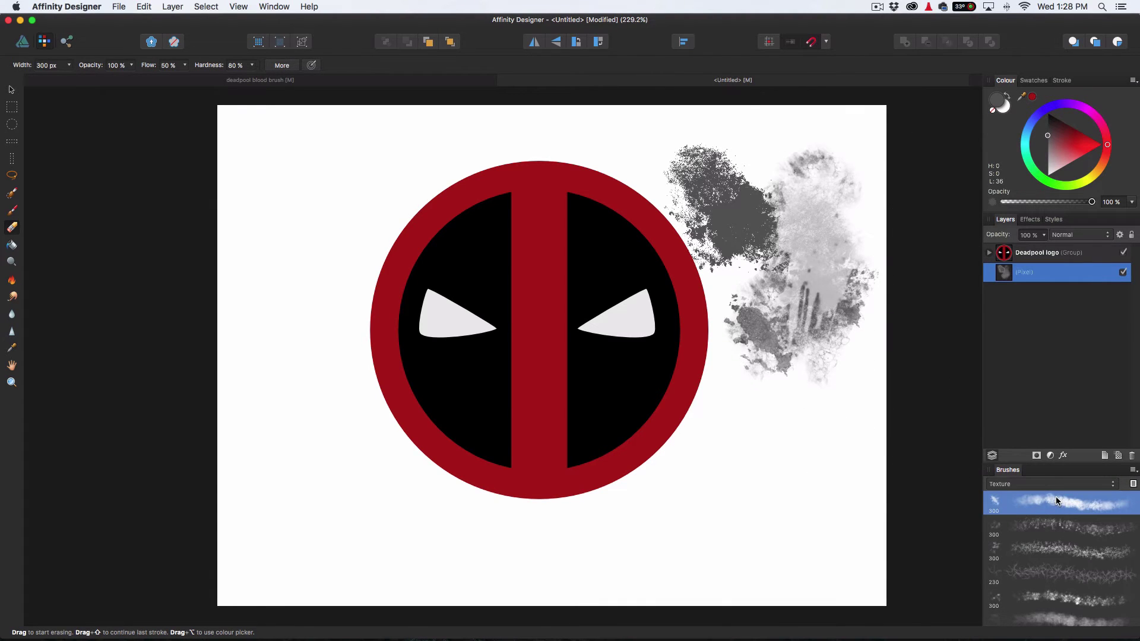
drag(816, 239, 822, 274)
Alternate between painting and erasing with the Texture brush to rework the solid grey test patch
key(b)
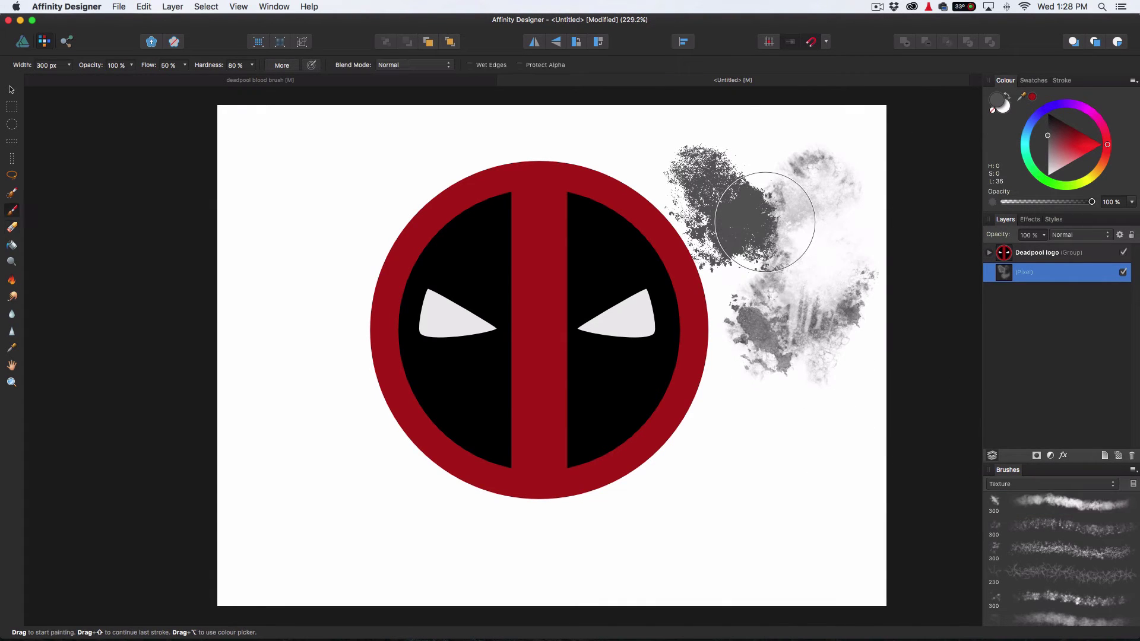
click(765, 222)
key(cmd+z)
key(e)
key(b)
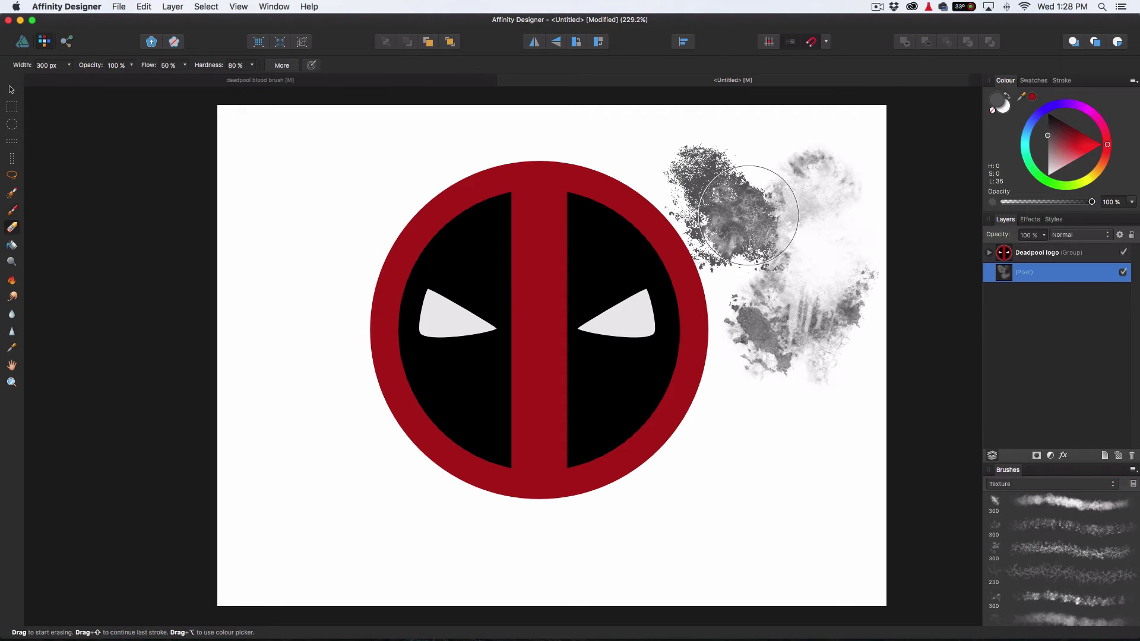
click(748, 215)
key(e)
key(b)
click(755, 207)
key(e)
mouse_move(755, 207)
mouse_down()
mouse_move(769, 214)
mouse_move(757, 214)
mouse_up()
key(b)
click(700, 342)
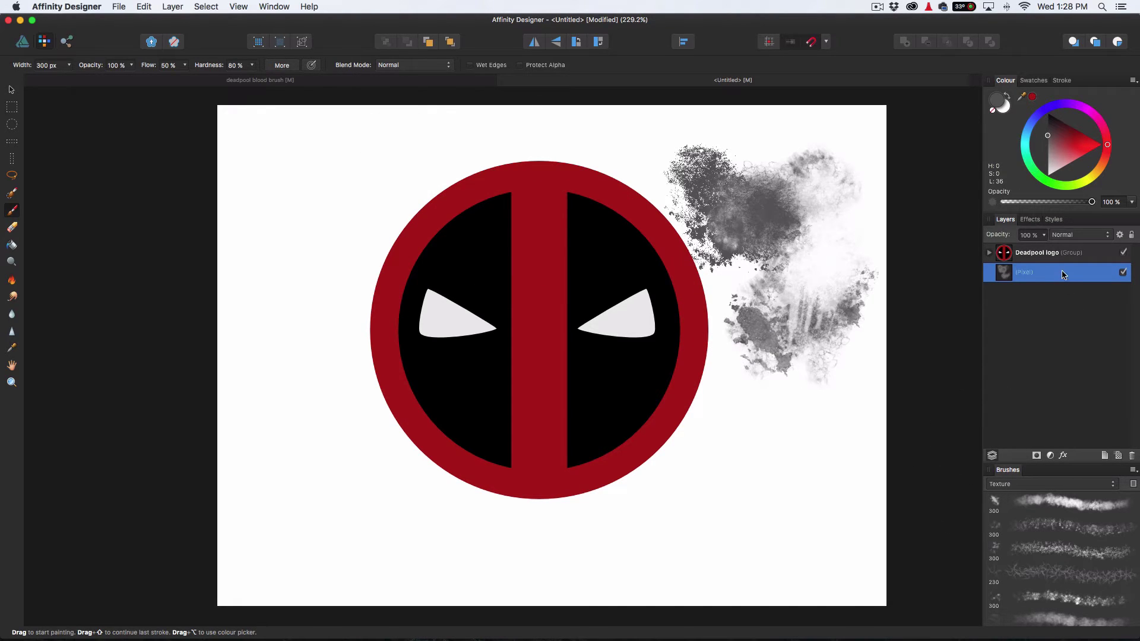
Delete the test pixel layer and add a fresh pixel layer beneath the Deadpool logo group
key(Delete)
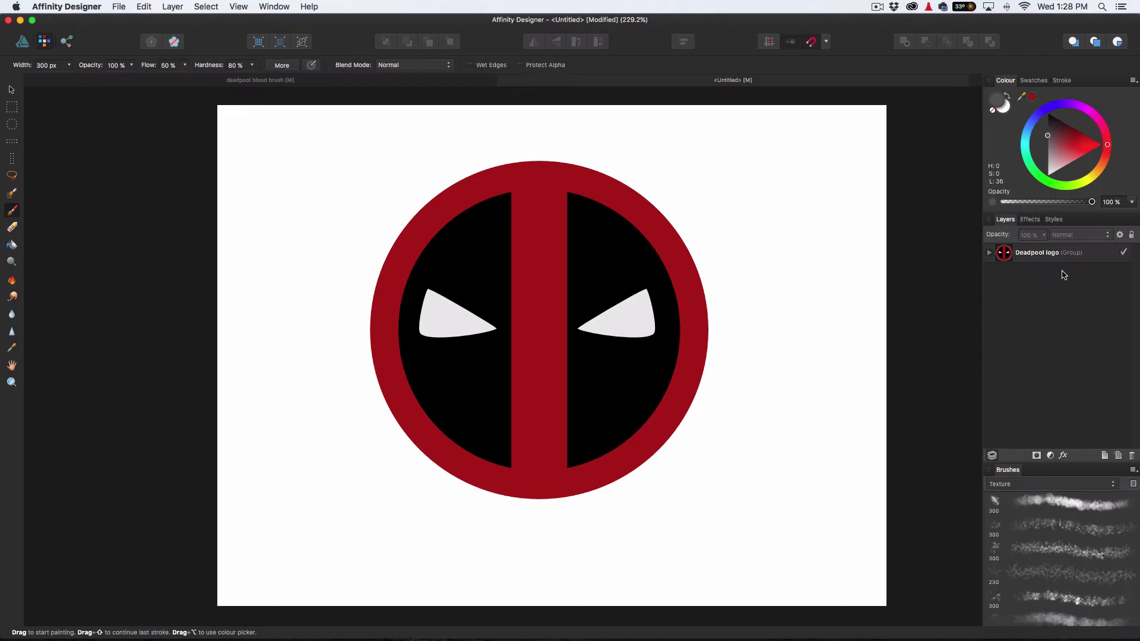
click(1119, 458)
drag(1060, 252, 1056, 291)
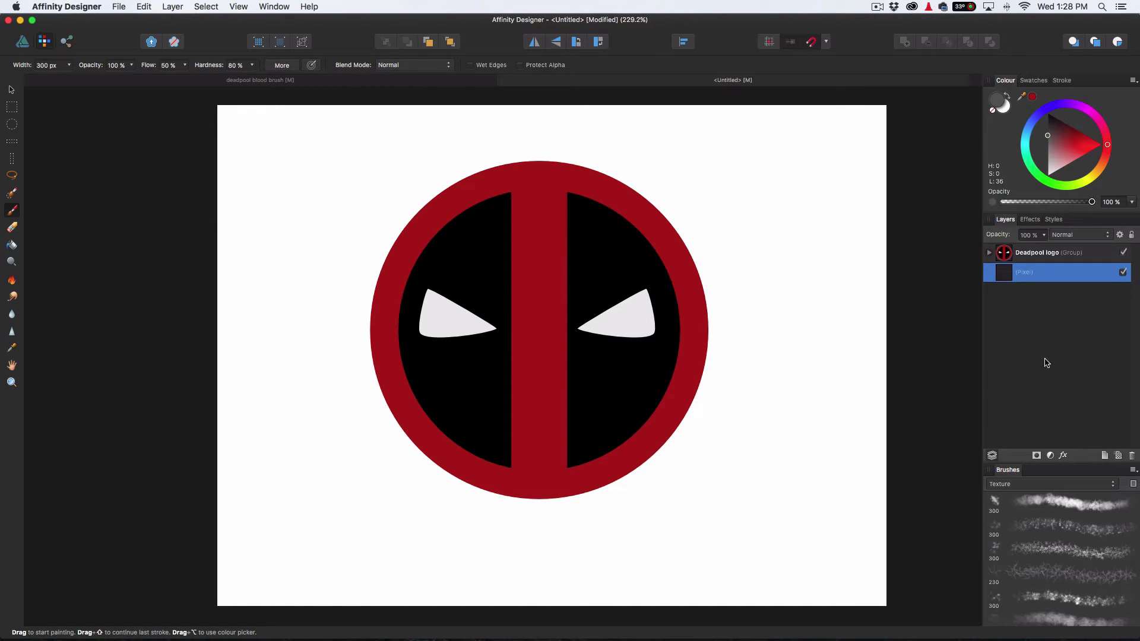
Paint grey grime on both sides of the logo with the first Texture brush, enlarged to about 617 px at 70% opacity
click(1036, 507)
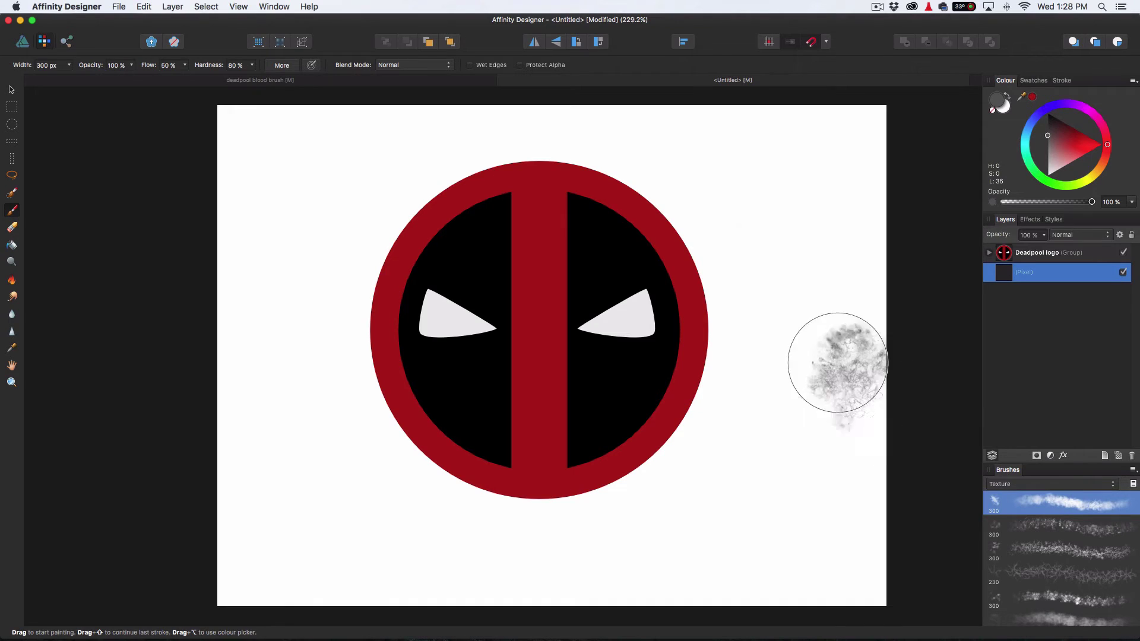
drag(729, 277, 762, 277)
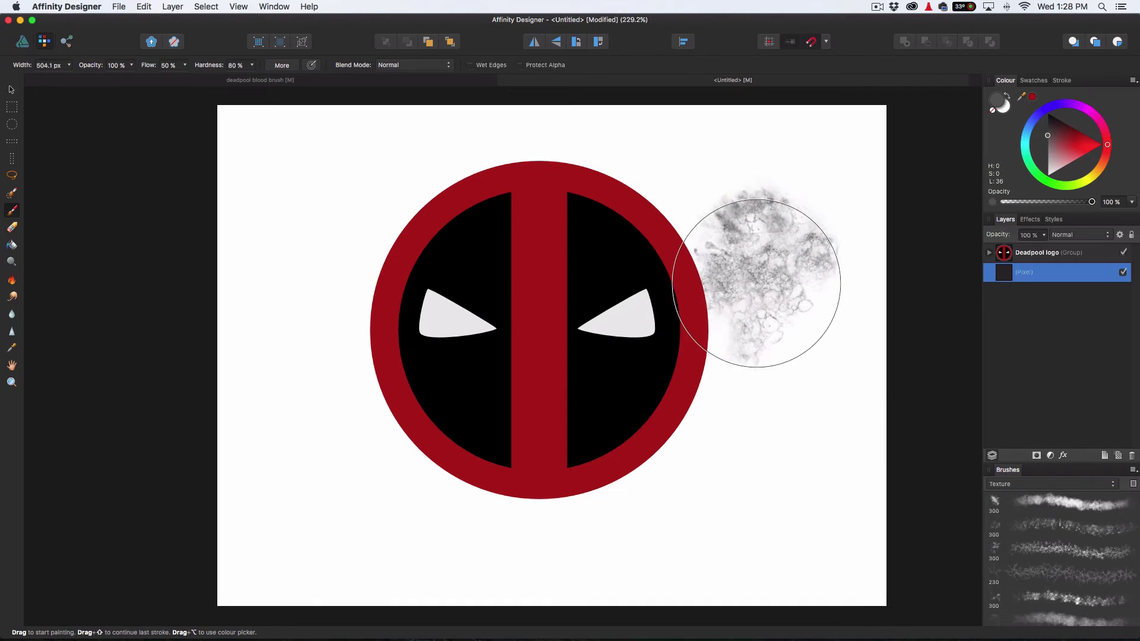
drag(440, 315, 458, 314)
mouse_move(362, 310)
mouse_down()
mouse_move(714, 296)
mouse_move(830, 222)
mouse_move(517, 146)
mouse_move(104, 220)
mouse_move(403, 223)
mouse_up()
key(super+z)
key(7)
mouse_move(568, 318)
mouse_down()
mouse_move(140, 191)
mouse_move(190, 407)
mouse_move(831, 386)
mouse_up()
mouse_move(1136, 362)
mouse_down()
mouse_move(750, 243)
mouse_move(941, 547)
mouse_move(801, 540)
mouse_move(408, 588)
mouse_move(255, 594)
mouse_move(255, 357)
mouse_move(275, 420)
mouse_move(406, 547)
mouse_up()
key(super+z)
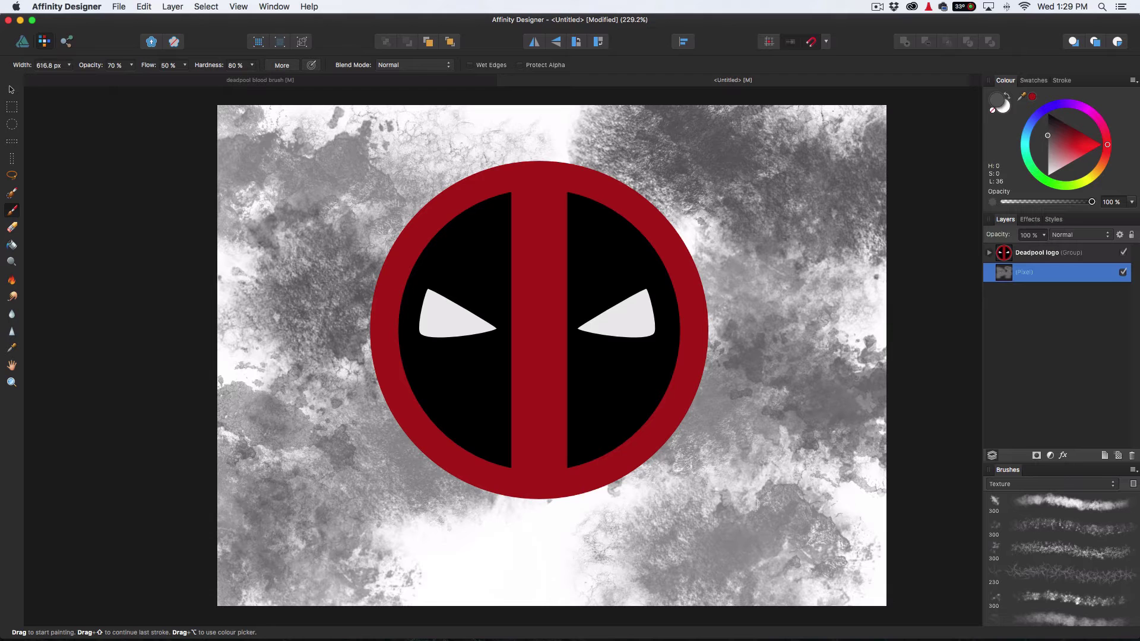
Fill the white gap below the logo with grey texture and enlarge the brush to about 1018 px
mouse_move(622, 484)
mouse_down()
mouse_move(587, 523)
mouse_move(661, 526)
mouse_move(683, 543)
mouse_move(234, 587)
mouse_move(555, 591)
mouse_move(794, 509)
mouse_move(757, 474)
mouse_up()
key(super+z)
mouse_move(647, 514)
mouse_down()
mouse_move(582, 556)
mouse_move(560, 549)
mouse_move(583, 535)
mouse_move(726, 540)
mouse_move(560, 554)
mouse_up()
key(super+z)
key(super+z)
drag(487, 558, 461, 560)
key(])
key(])
key(])
key(])
key(])
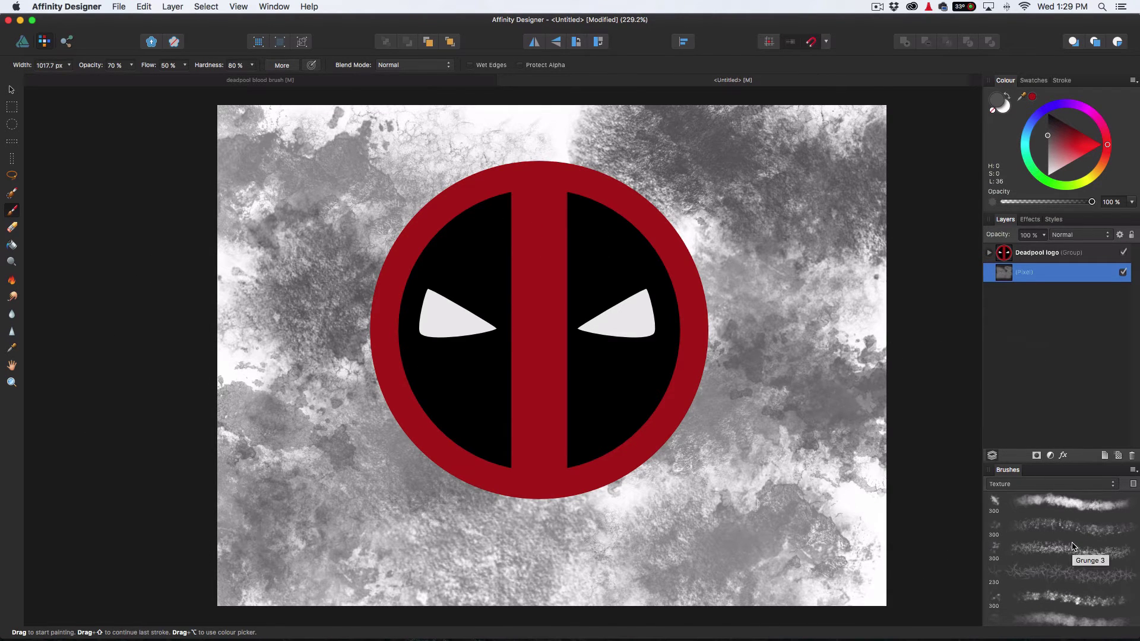
Choose the soft 250 px Texture brush with 30% flow, enlarge it to 896 px, and brush it over the grime background
scroll(1062, 564, down, 3)
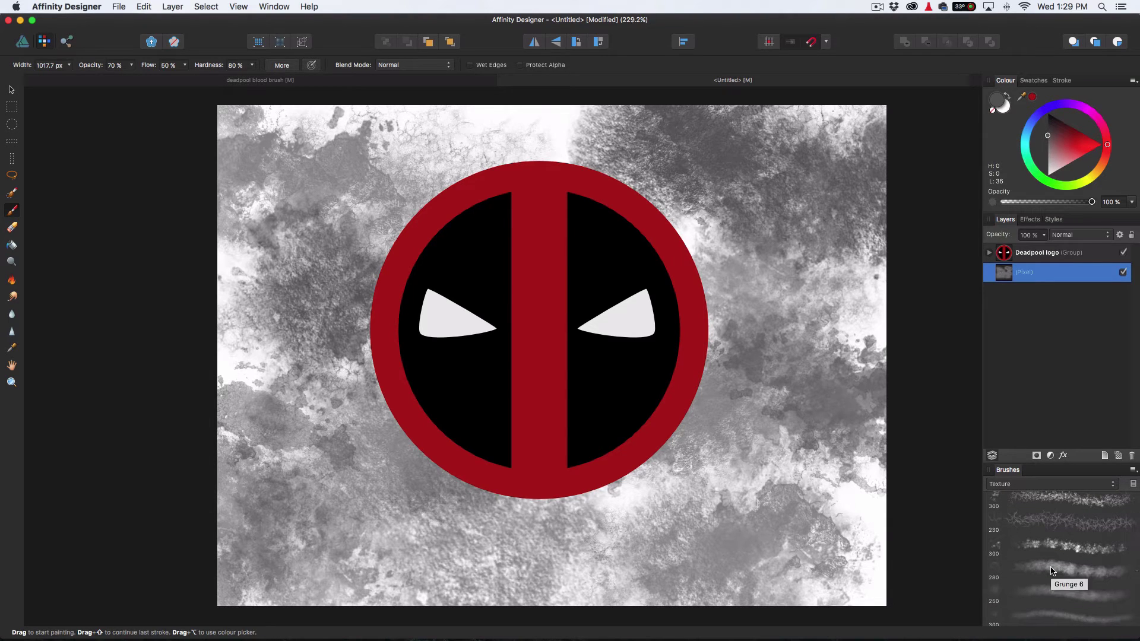
click(1052, 589)
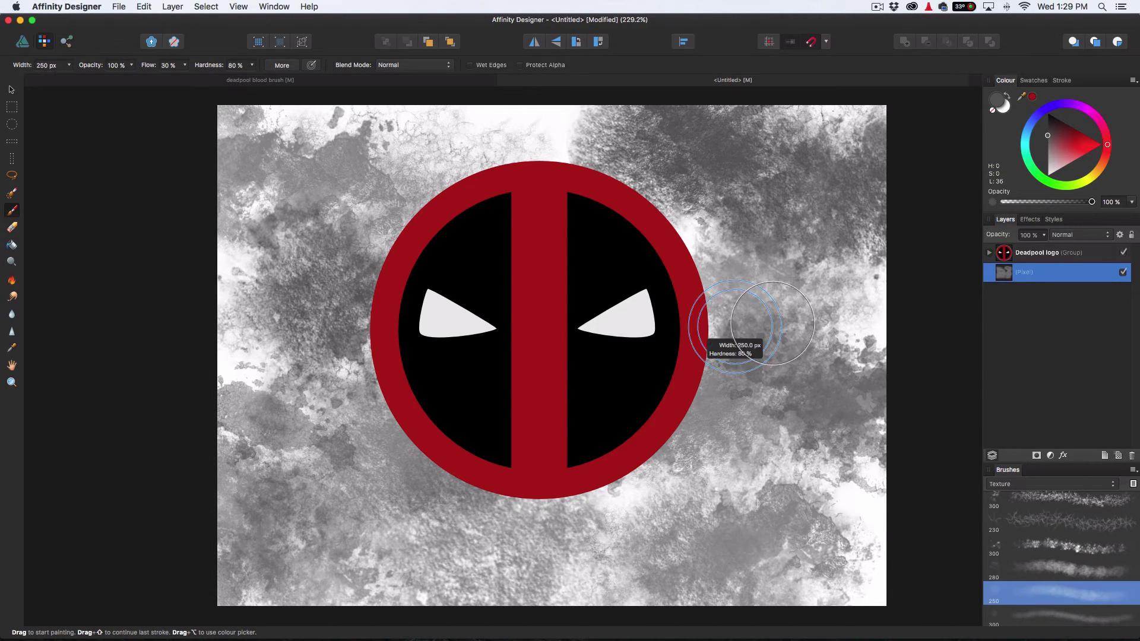
drag(734, 327, 791, 323)
mouse_move(720, 306)
mouse_down()
mouse_move(609, 201)
mouse_move(198, 216)
mouse_move(358, 324)
mouse_move(330, 392)
mouse_move(273, 412)
mouse_move(261, 464)
mouse_move(641, 466)
mouse_move(788, 496)
mouse_move(581, 515)
mouse_move(832, 506)
mouse_move(847, 519)
mouse_move(845, 564)
mouse_move(790, 461)
mouse_move(796, 495)
mouse_move(301, 508)
mouse_up()
drag(421, 391, 416, 362)
mouse_move(484, 494)
mouse_down()
mouse_move(409, 496)
mouse_move(234, 540)
mouse_move(980, 483)
mouse_move(853, 522)
mouse_move(631, 445)
mouse_move(784, 404)
mouse_up()
Darken the colour to lightness 15 and shade the lower part and sides of the grime background around the logo
click(1047, 122)
mouse_move(713, 473)
mouse_down()
mouse_move(867, 473)
mouse_move(142, 496)
mouse_move(485, 488)
mouse_up()
drag(366, 490, 439, 489)
mouse_move(458, 445)
mouse_down()
mouse_move(204, 333)
mouse_move(762, 474)
mouse_move(295, 536)
mouse_up()
key(space)
drag(590, 399, 592, 460)
mouse_move(729, 414)
mouse_down()
mouse_move(859, 310)
mouse_move(853, 410)
mouse_move(610, 397)
mouse_move(478, 359)
mouse_move(232, 355)
mouse_up()
key(space)
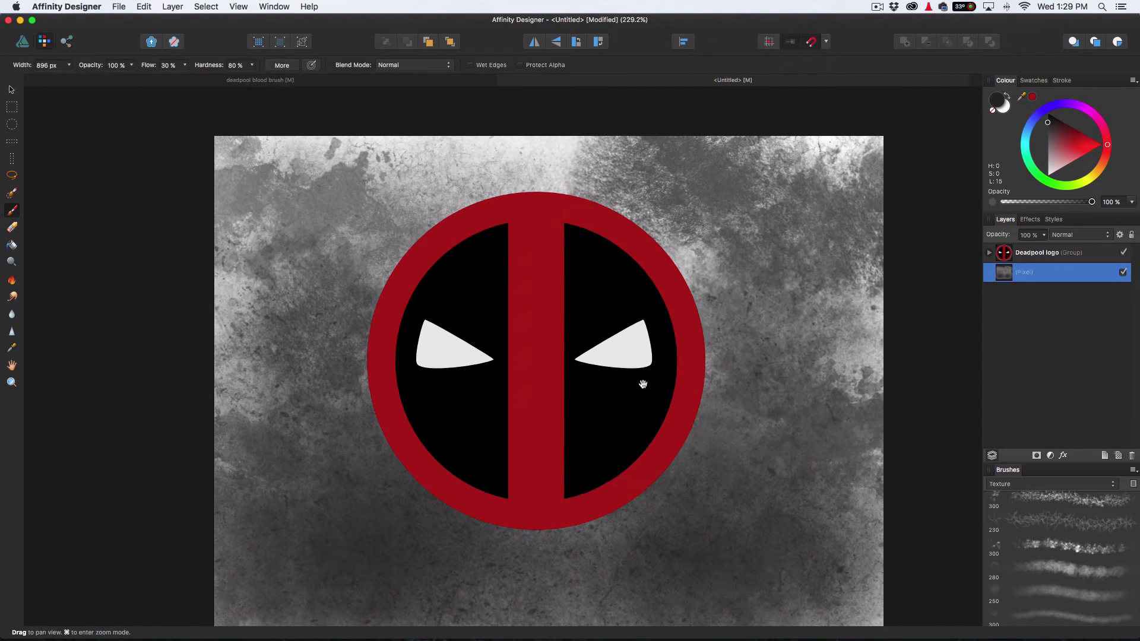
drag(570, 375, 554, 341)
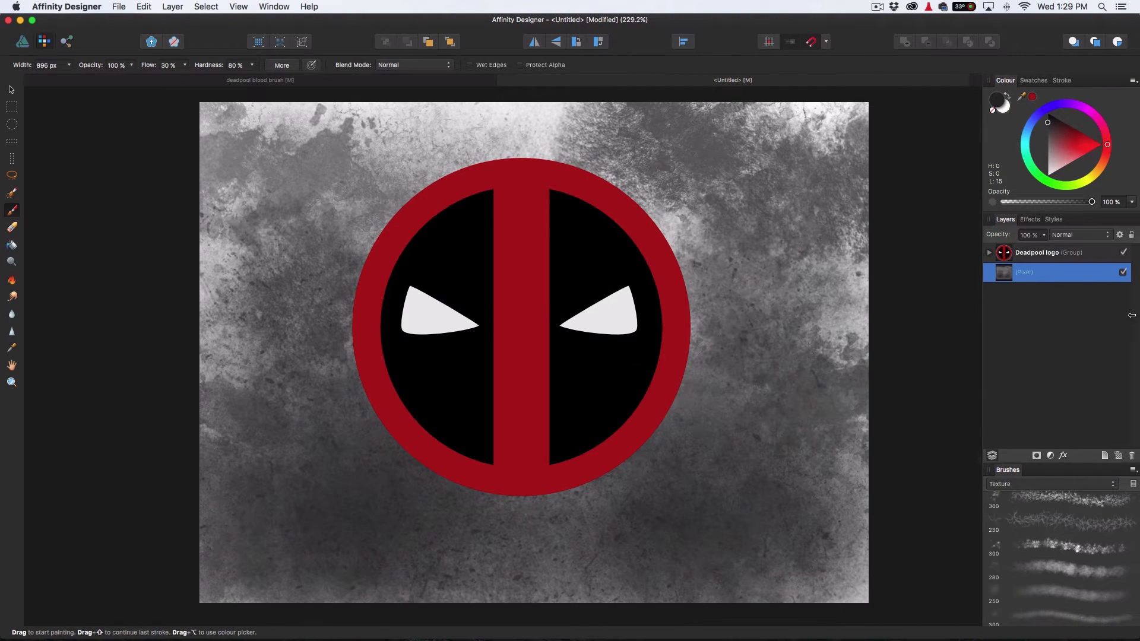
Add a pixel layer above the grime and choose the 115 px speckle brush from Blood Brushes Free Pack -Vector Art Club
click(1119, 456)
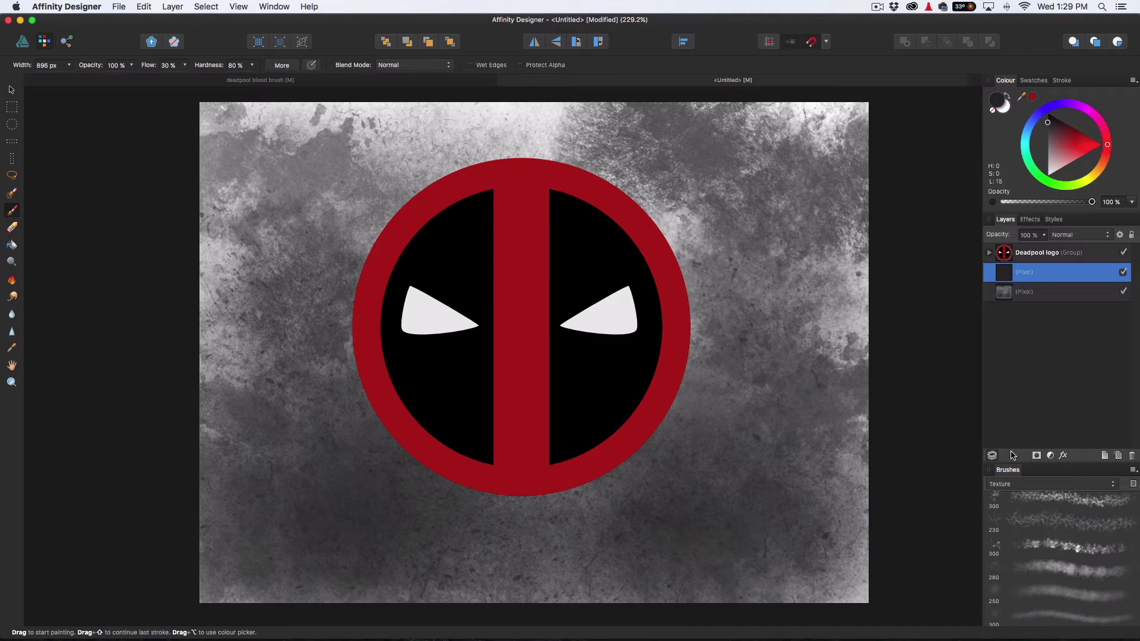
click(1007, 484)
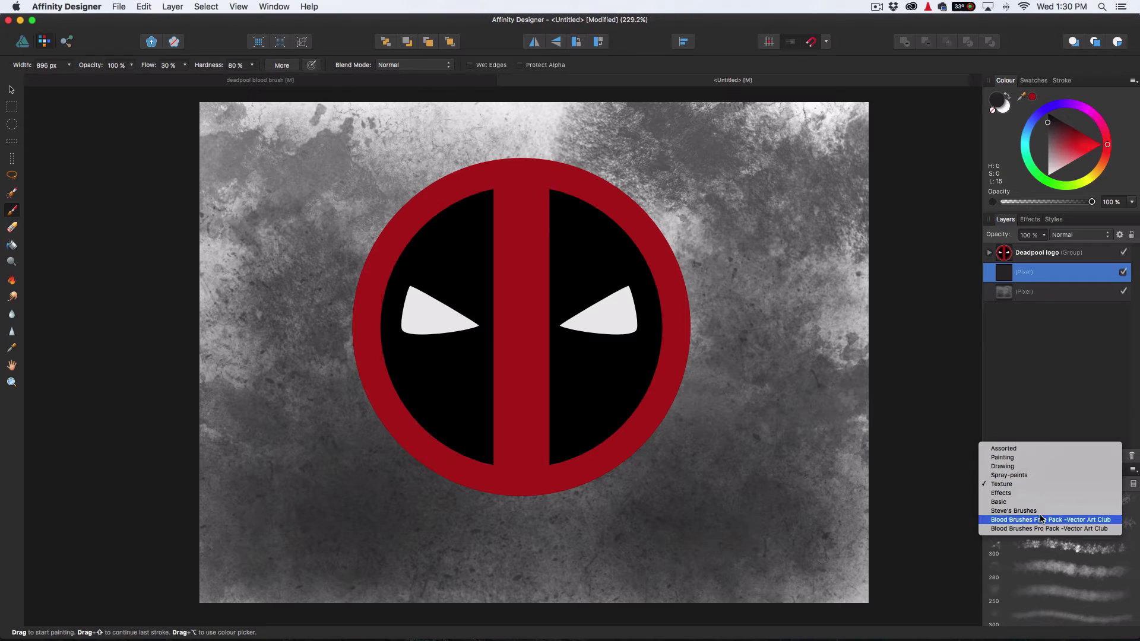
click(1062, 520)
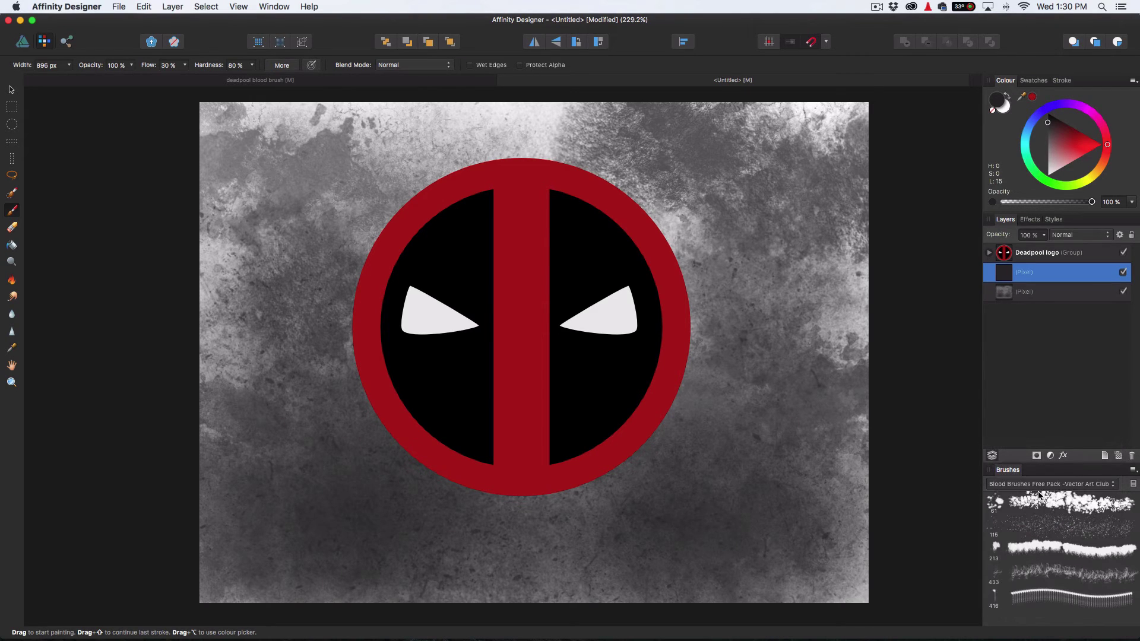
click(1039, 528)
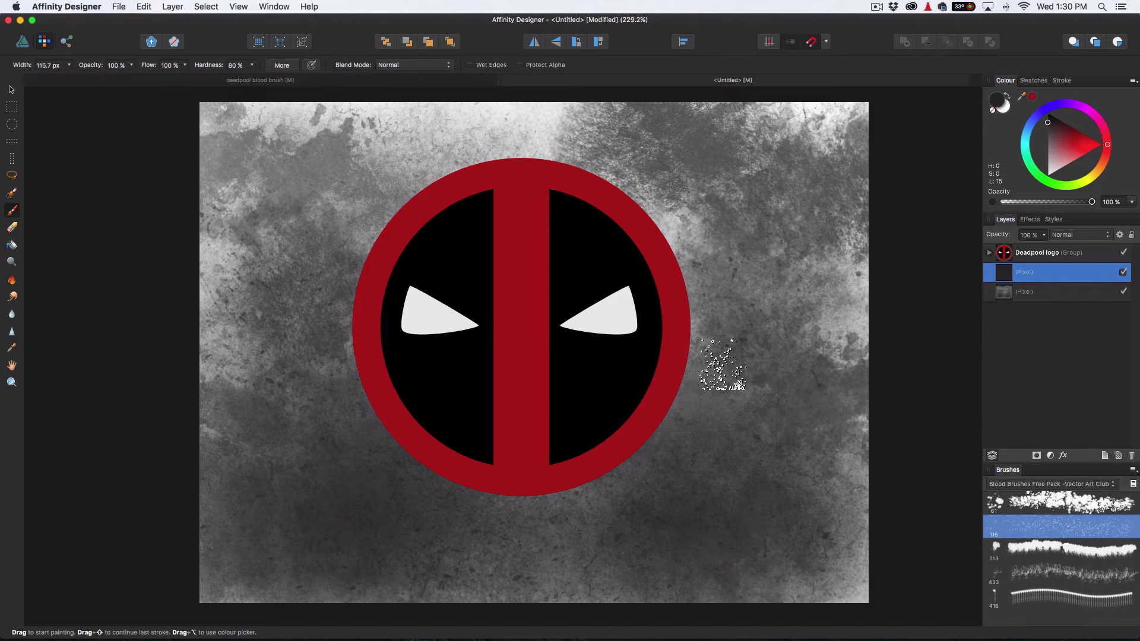
Splatter dark specks over the background all around the logo, varying the speckle brush between about 116 and 359 px
mouse_move(684, 349)
mouse_down()
mouse_move(708, 349)
mouse_move(697, 389)
mouse_move(789, 426)
mouse_up()
mouse_move(205, 316)
mouse_down()
mouse_move(464, 292)
mouse_move(246, 220)
mouse_move(237, 549)
mouse_move(653, 372)
mouse_move(742, 368)
mouse_move(386, 297)
mouse_move(671, 277)
mouse_move(779, 159)
mouse_move(616, 153)
mouse_move(546, 413)
mouse_move(802, 508)
mouse_move(752, 445)
mouse_move(260, 494)
mouse_move(876, 552)
mouse_up()
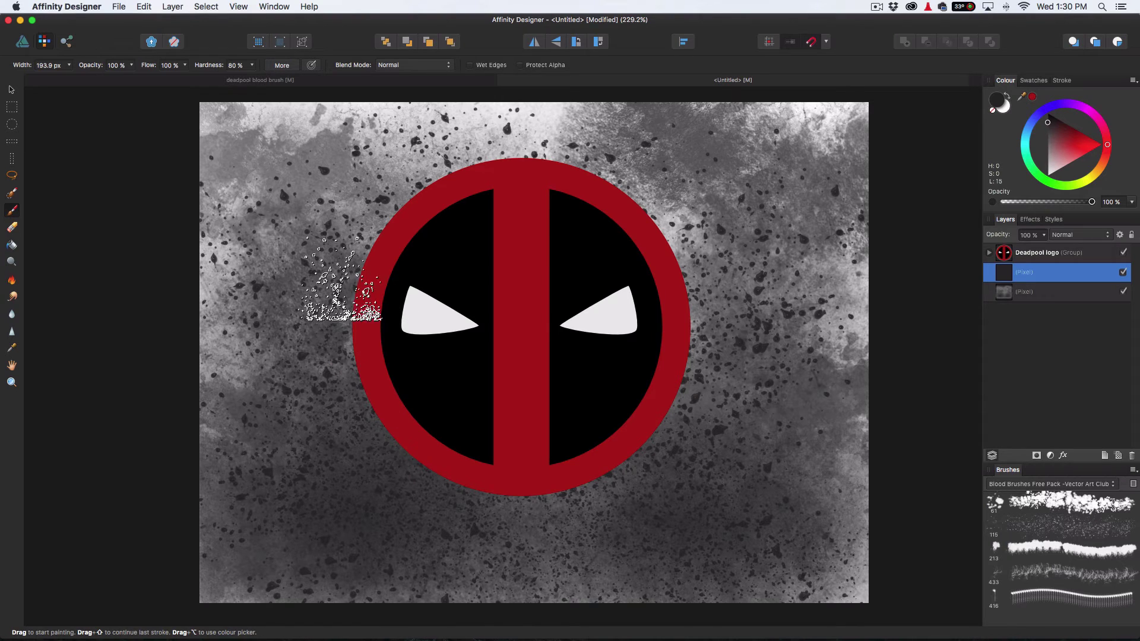
mouse_move(256, 184)
mouse_down()
mouse_move(660, 252)
mouse_move(730, 172)
mouse_move(82, 264)
mouse_move(485, 385)
mouse_up()
drag(599, 415, 698, 377)
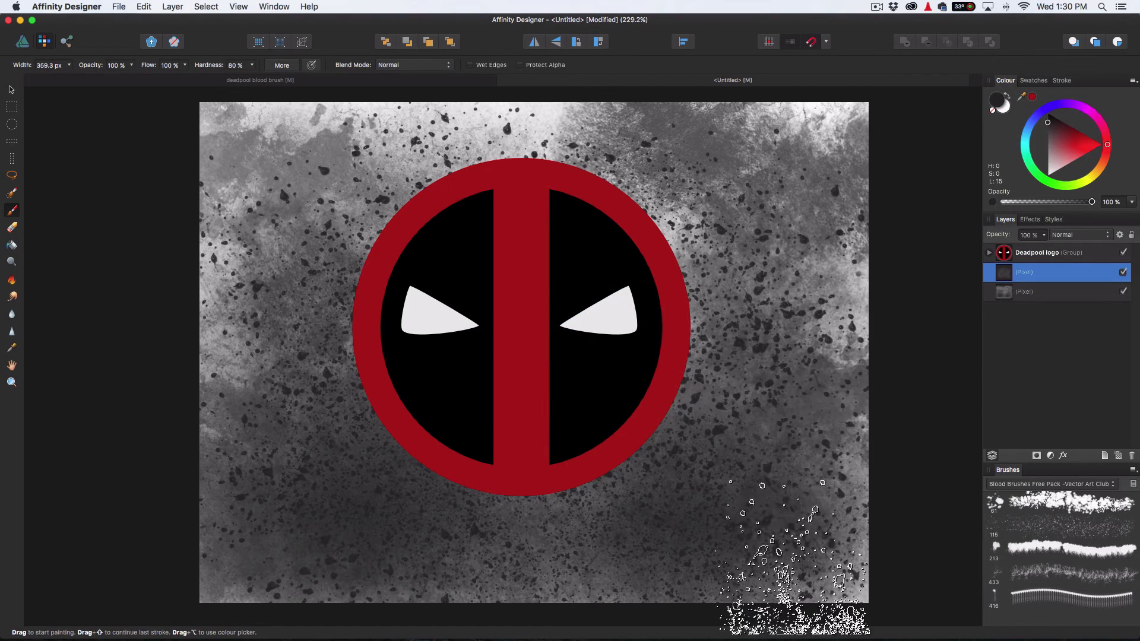
drag(721, 516, 705, 515)
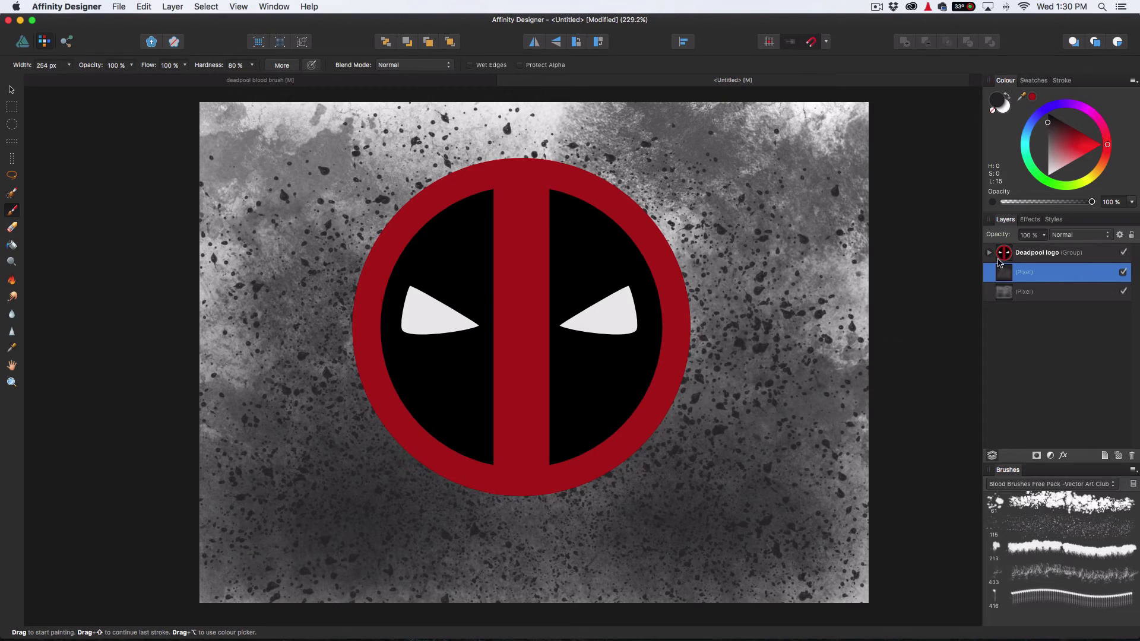
Darken the colour to lightness 4 and add darker specks around the logo with brush widths between about 184 and 603 px
click(1047, 117)
drag(610, 475, 640, 472)
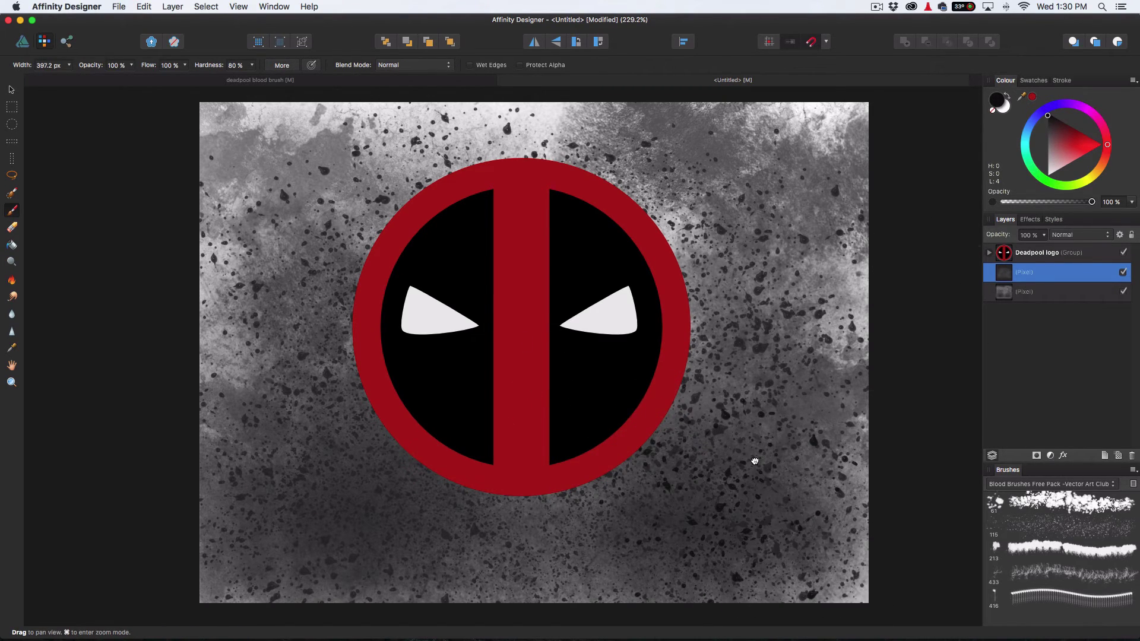
scroll(753, 460, down, 3)
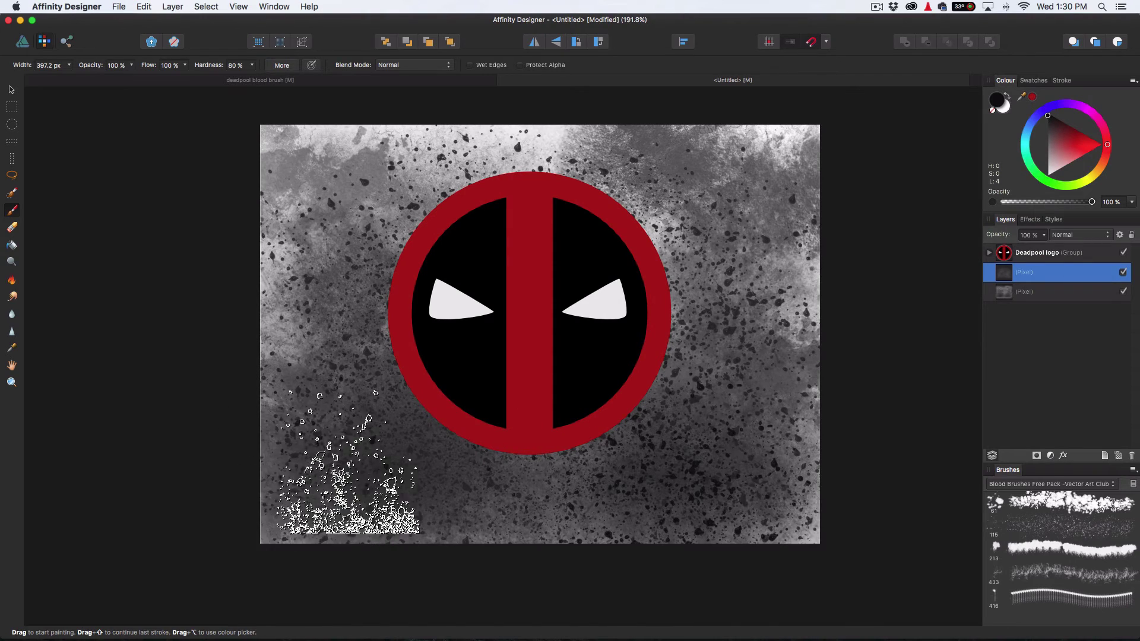
drag(421, 457, 408, 458)
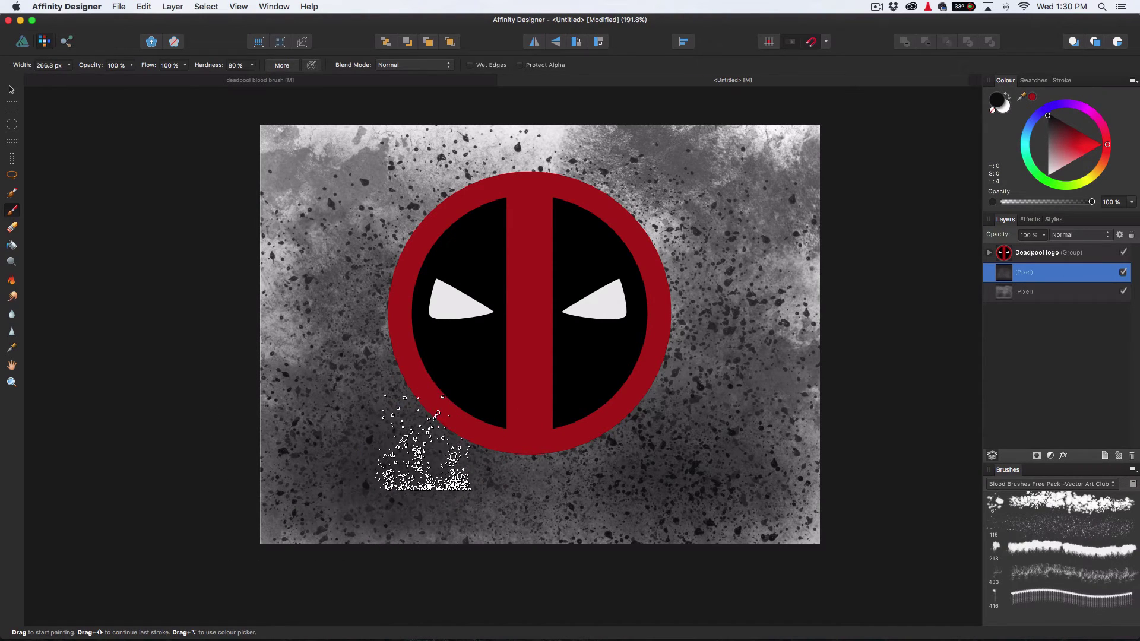
click(382, 398)
drag(633, 306, 617, 304)
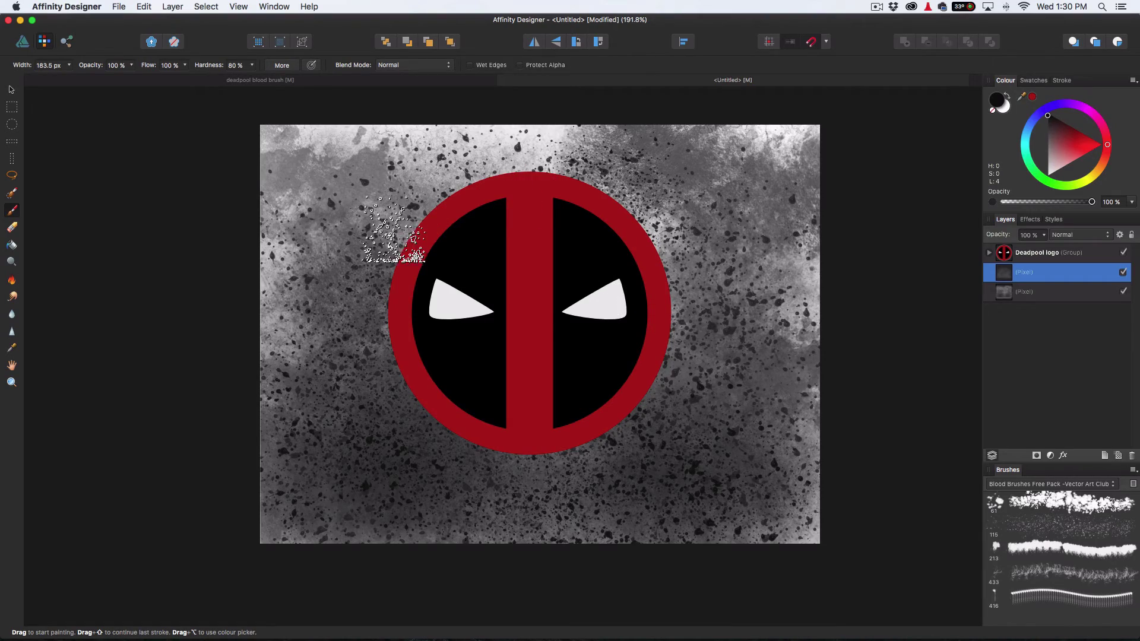
drag(409, 380, 436, 361)
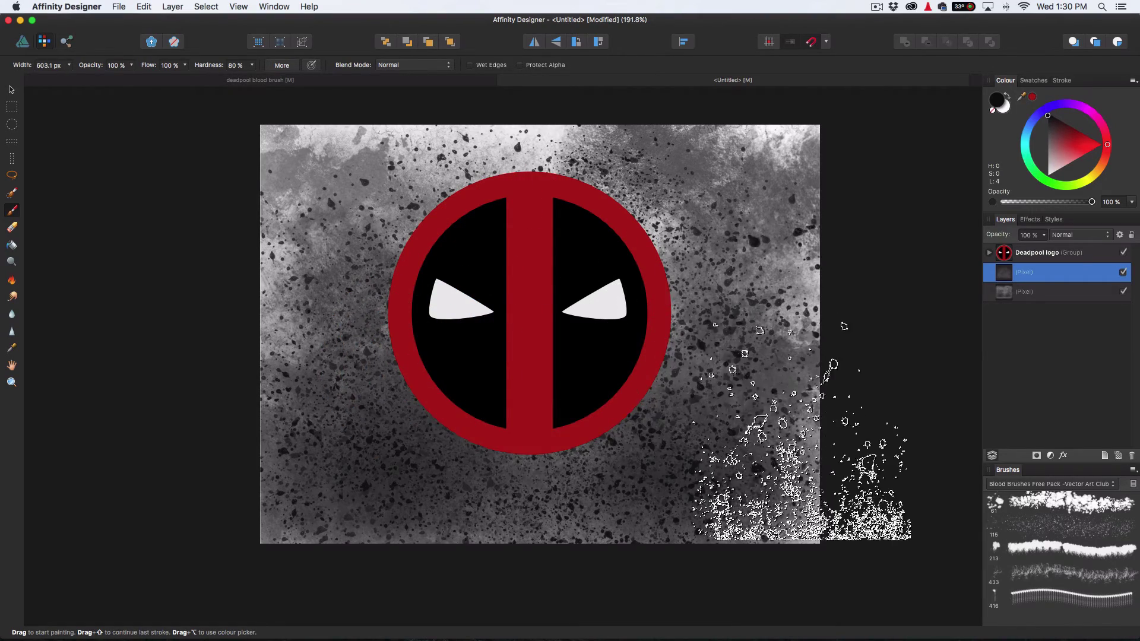
scroll(498, 439, down, 3)
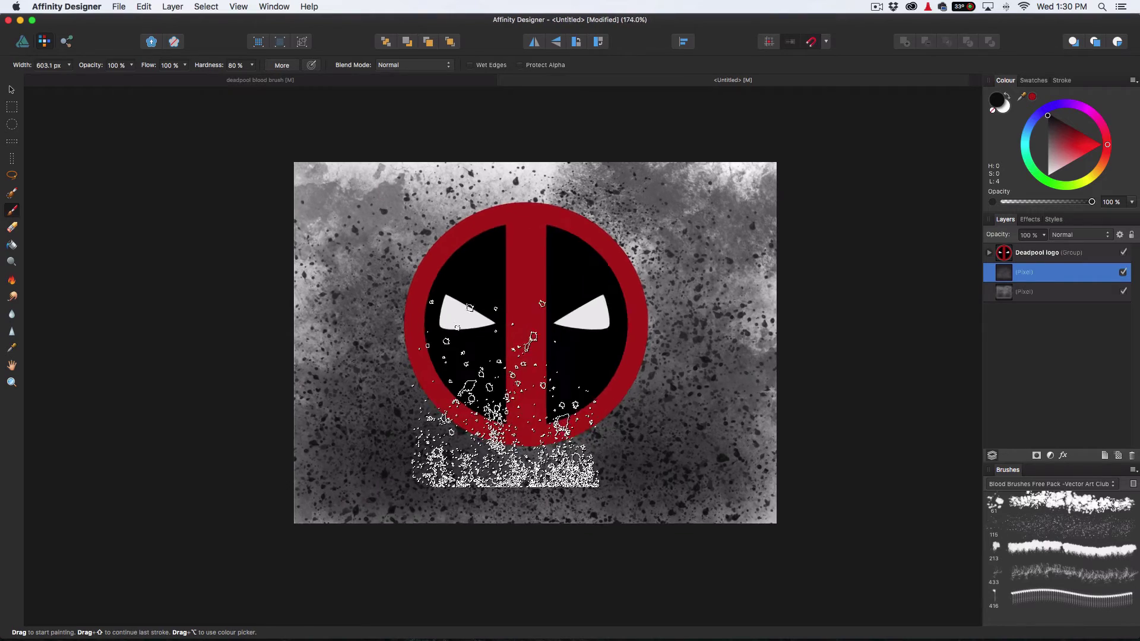
scroll(501, 322, up, 3)
drag(500, 321, 475, 320)
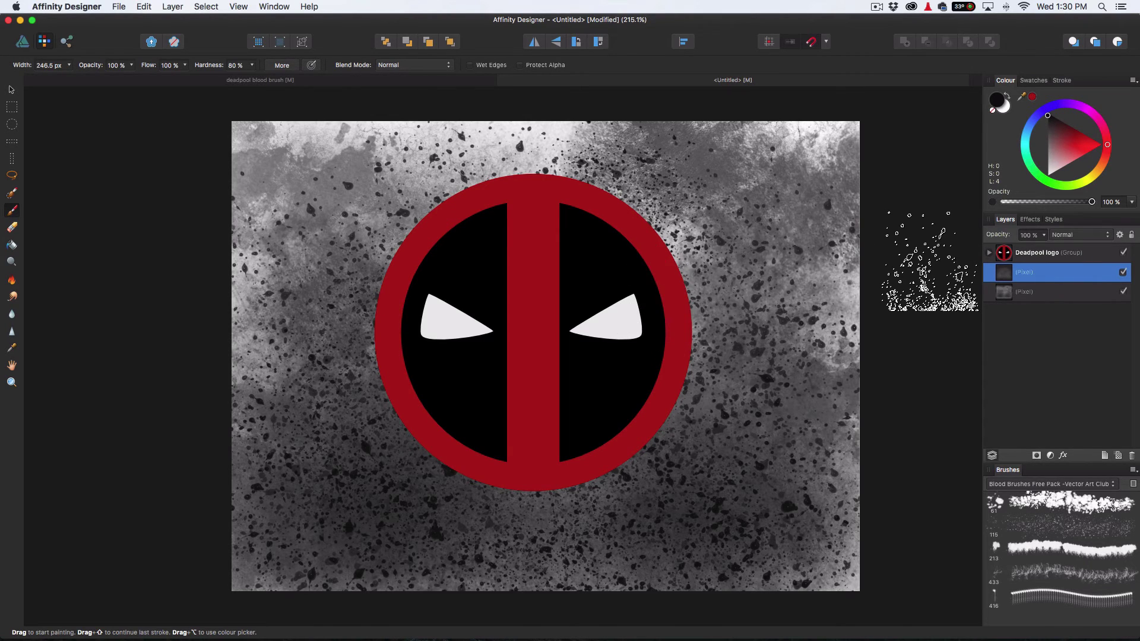
Select the Deadpool logo group and review the deadpool blood brush document with its Deadpool Logo and Blood Splashes layers shown, returning to the untitled poster
click(1094, 254)
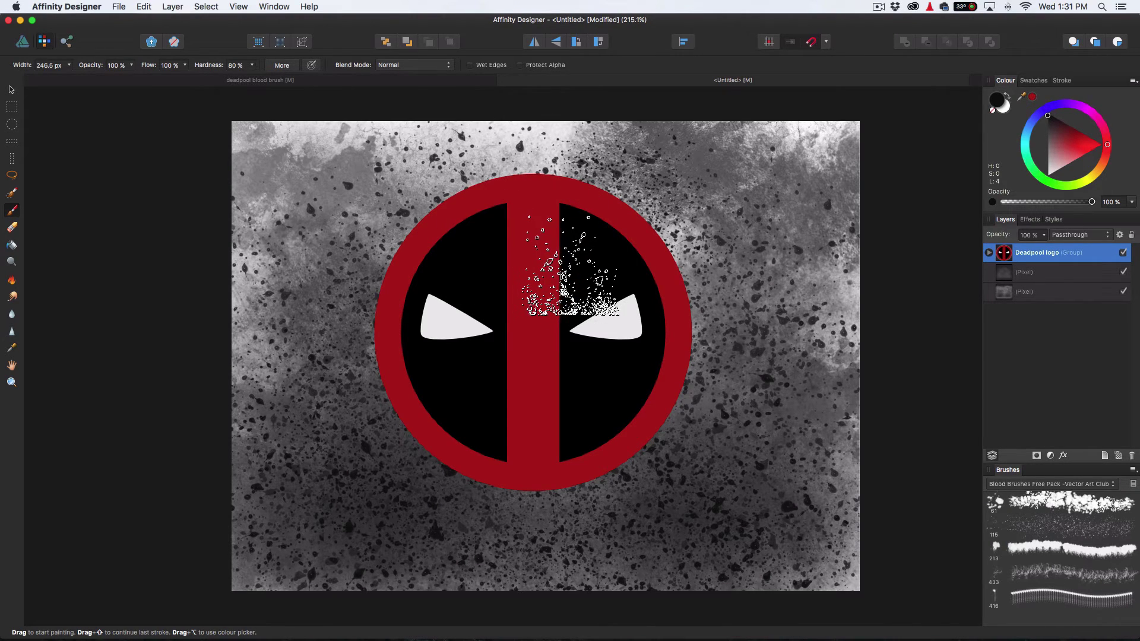
click(260, 80)
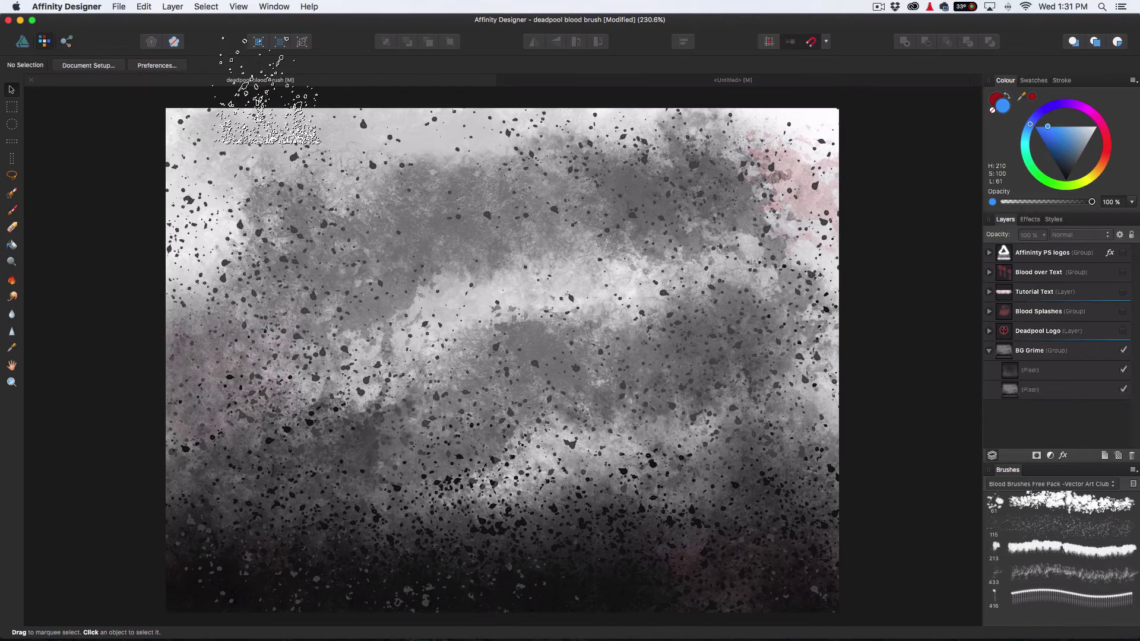
click(1123, 331)
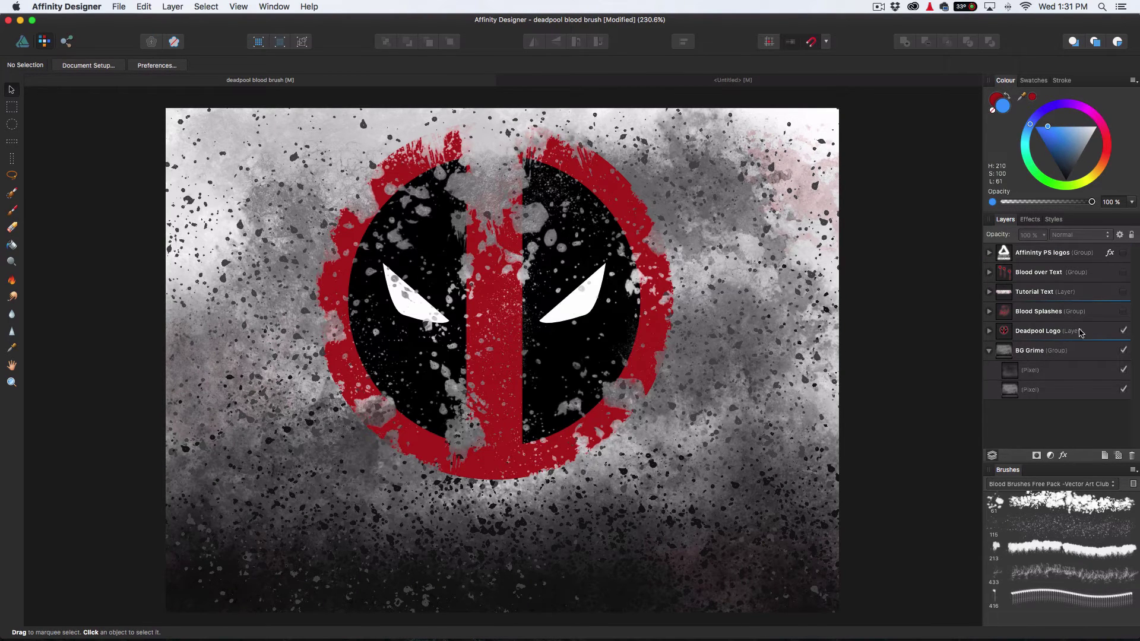
click(1057, 335)
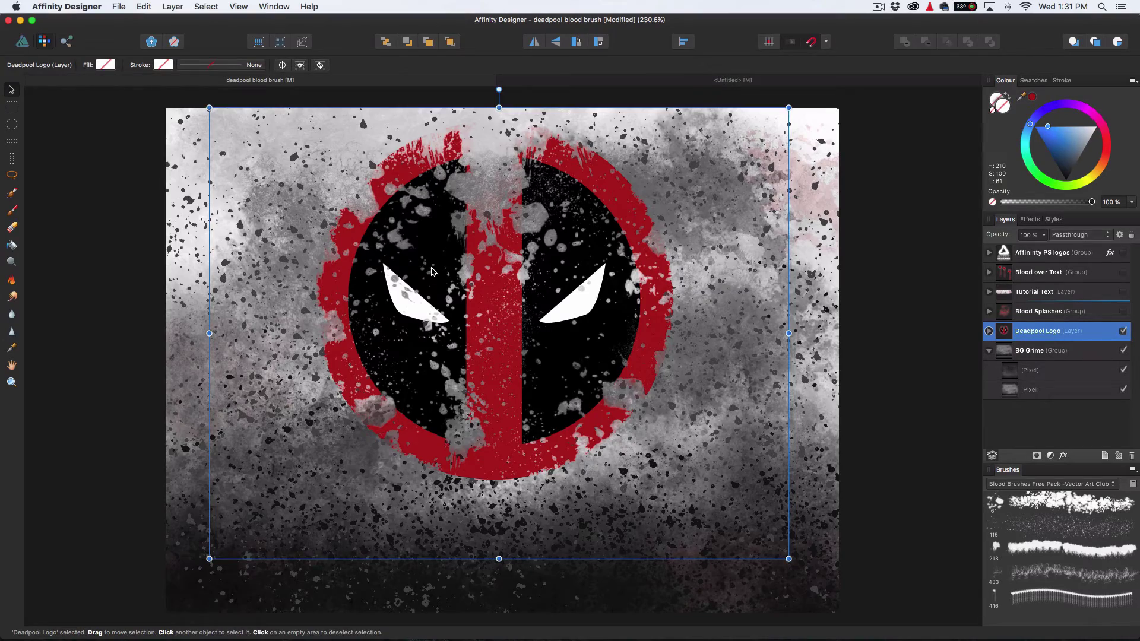
drag(480, 266, 473, 290)
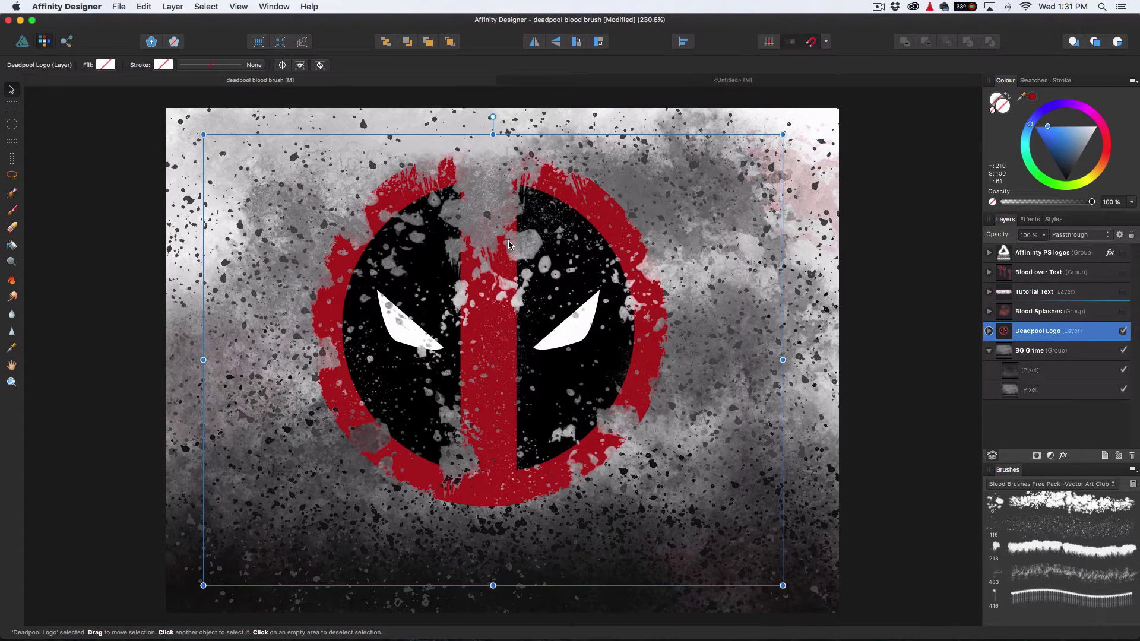
key(super+z)
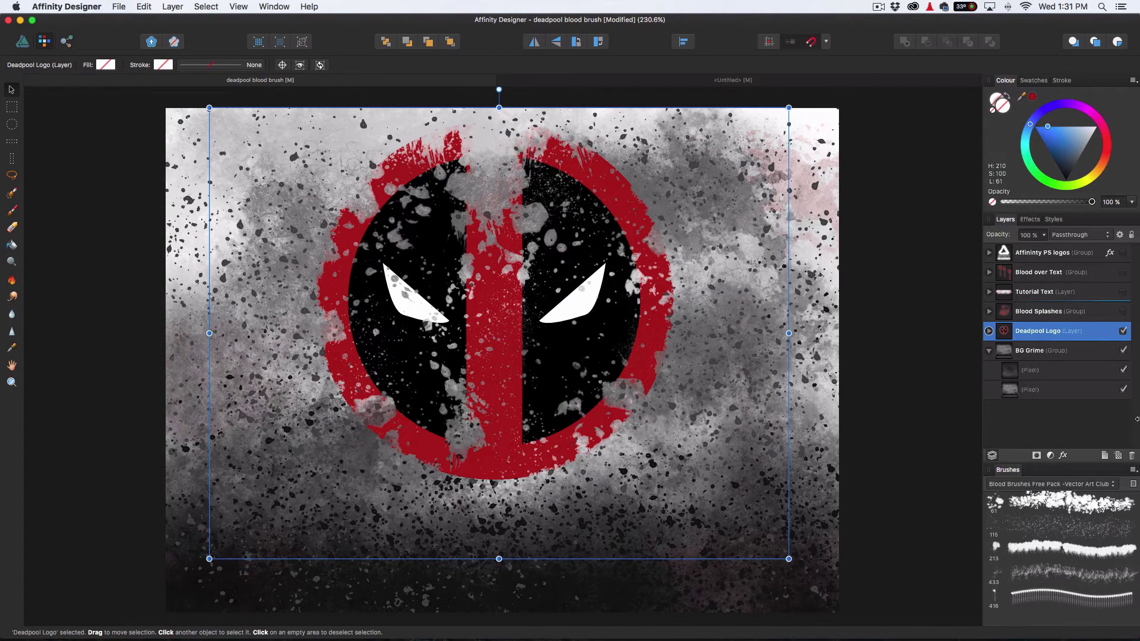
click(1123, 311)
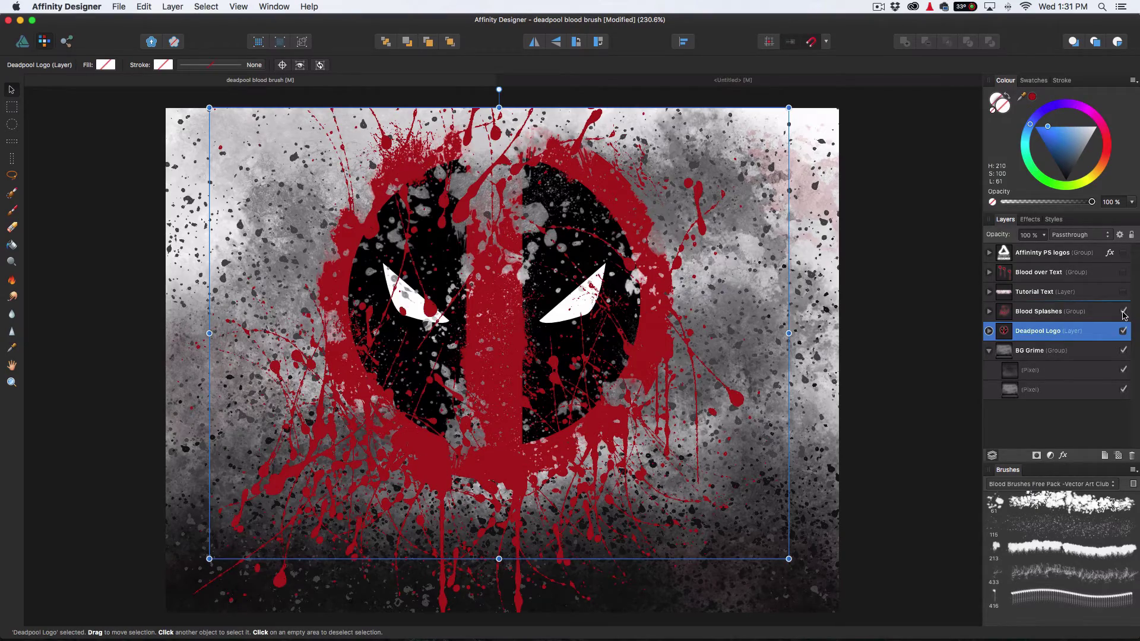
key(ctrl+Right)
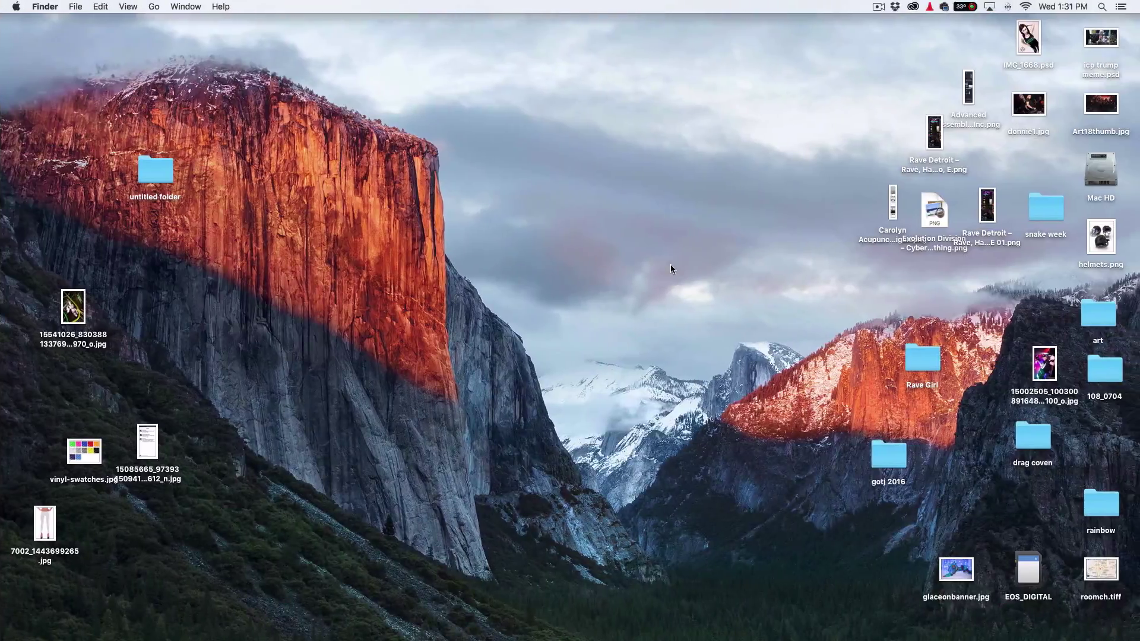
key(ctrl+Left)
click(546, 80)
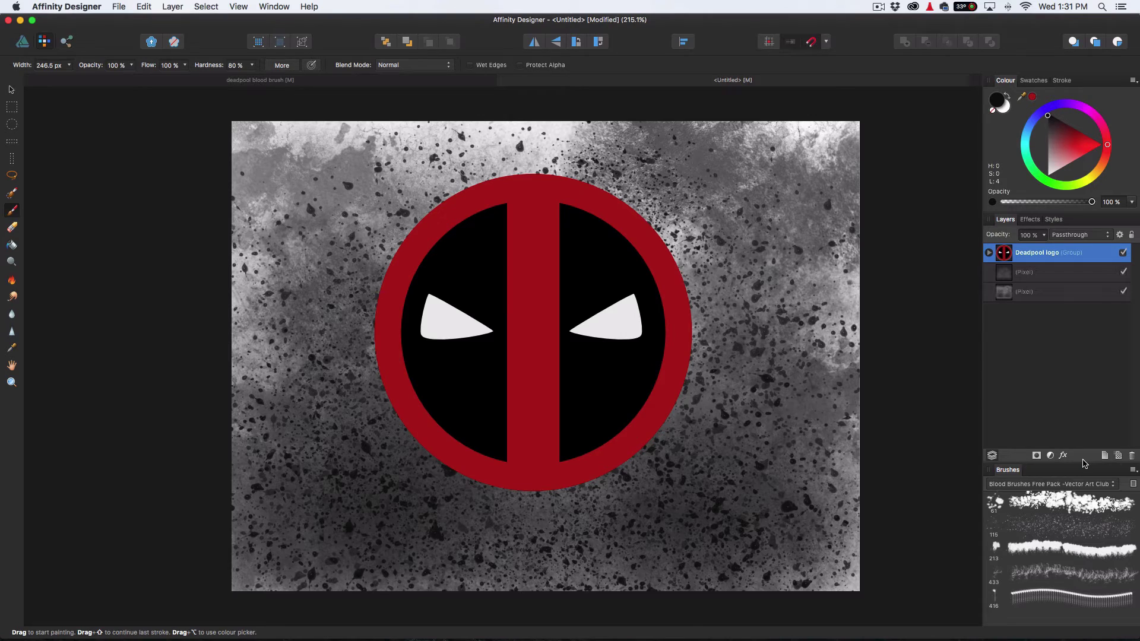
Add a mask layer and nest it inside the Deadpool logo group, above both eye layers
click(989, 254)
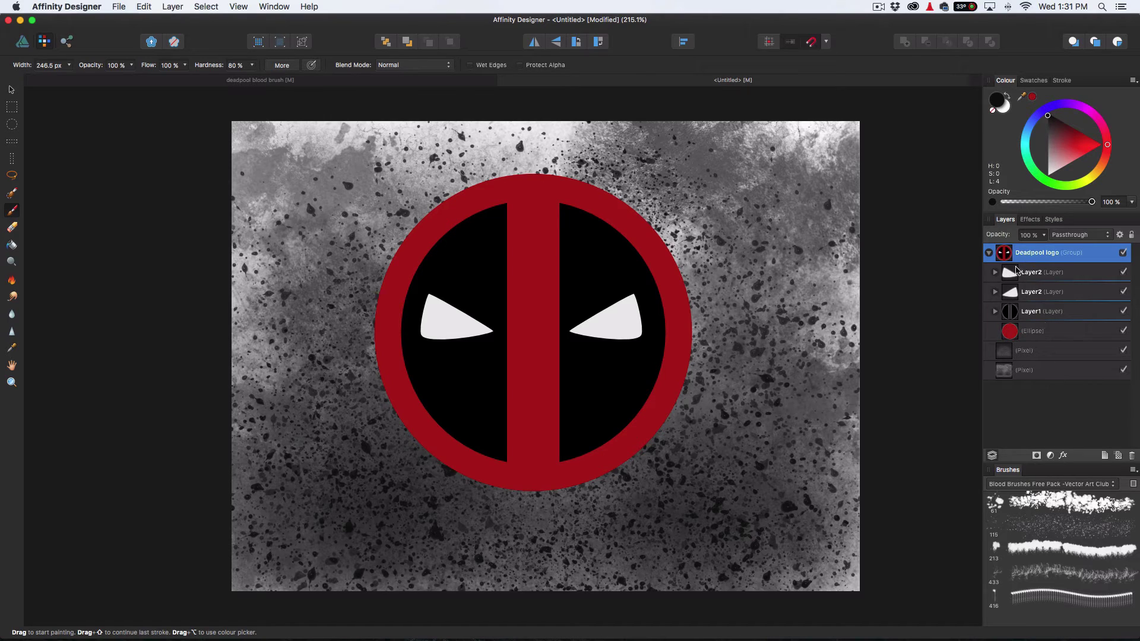
click(1037, 455)
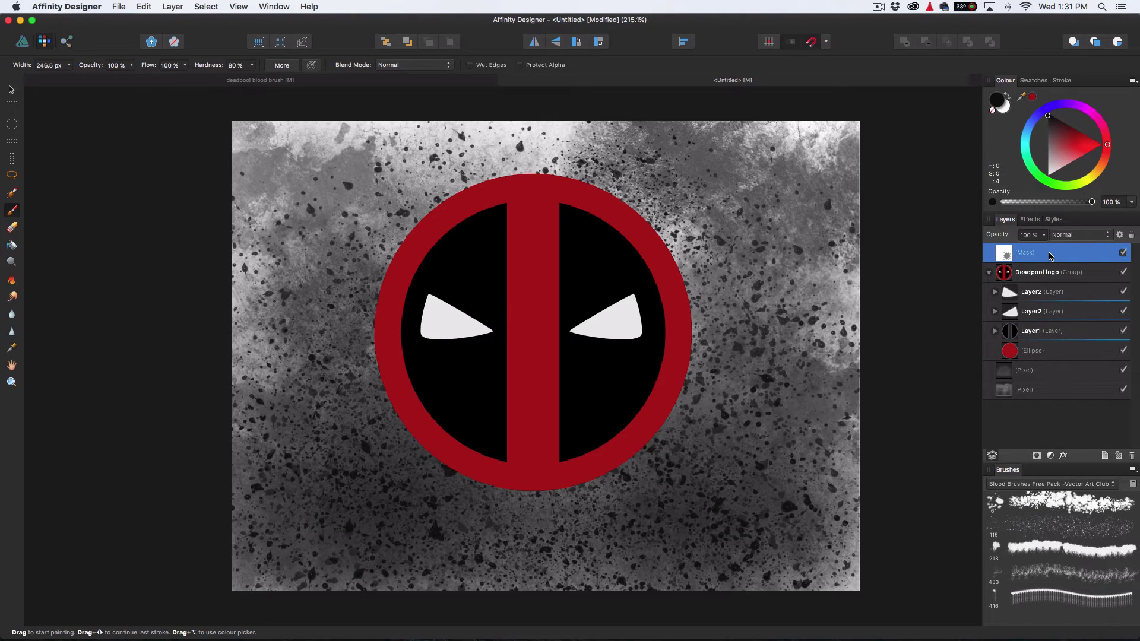
drag(1042, 263, 1038, 279)
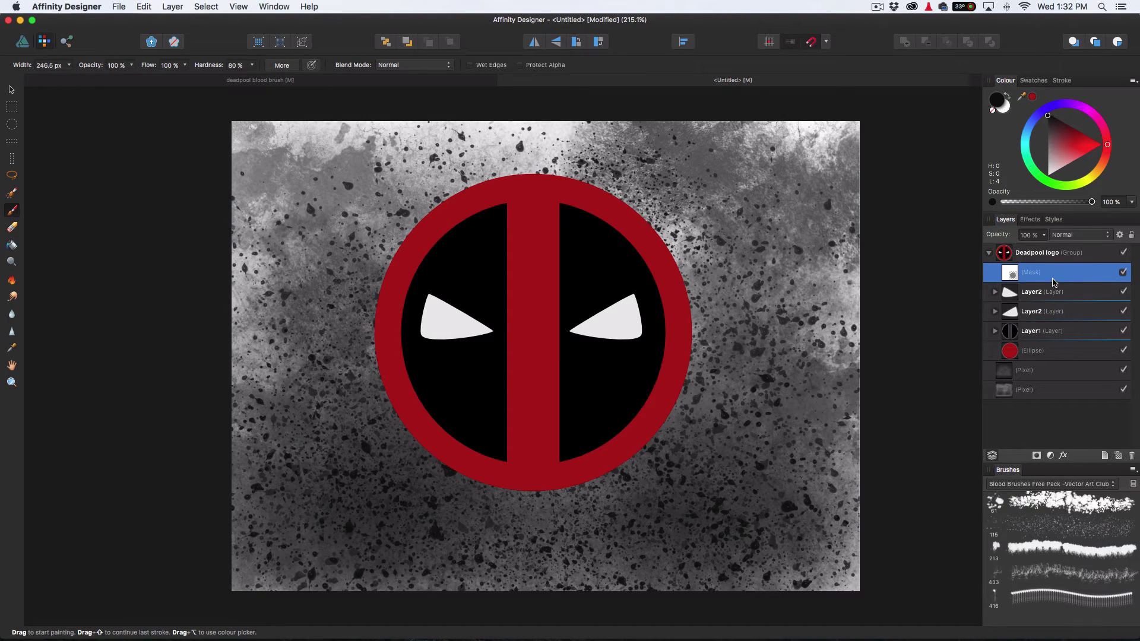
drag(1046, 274, 1014, 322)
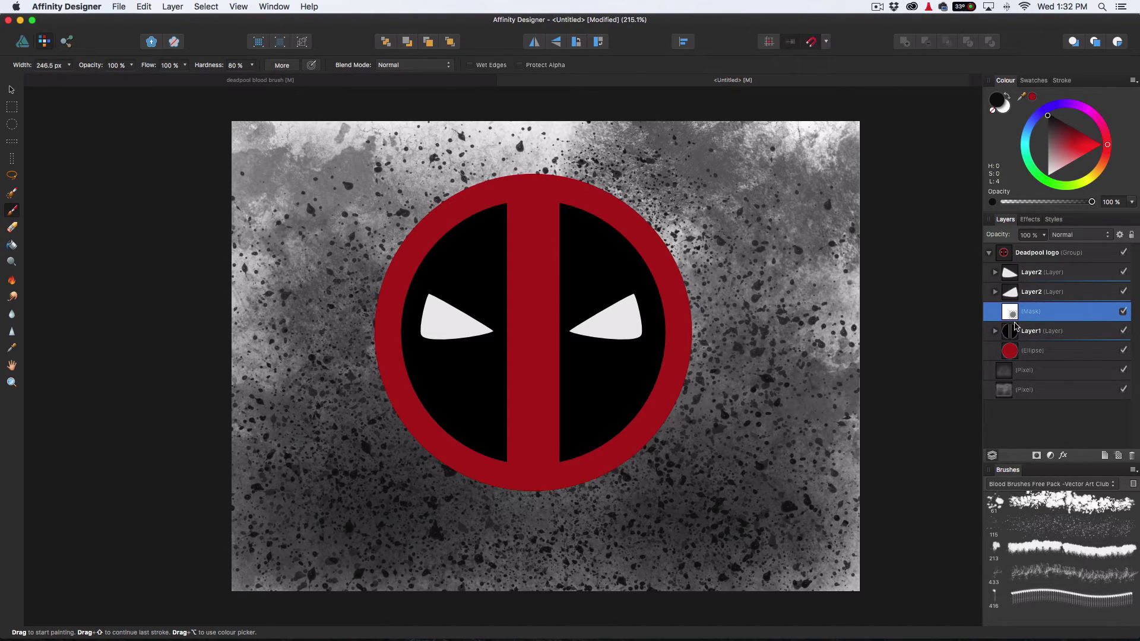
drag(1038, 314, 1005, 275)
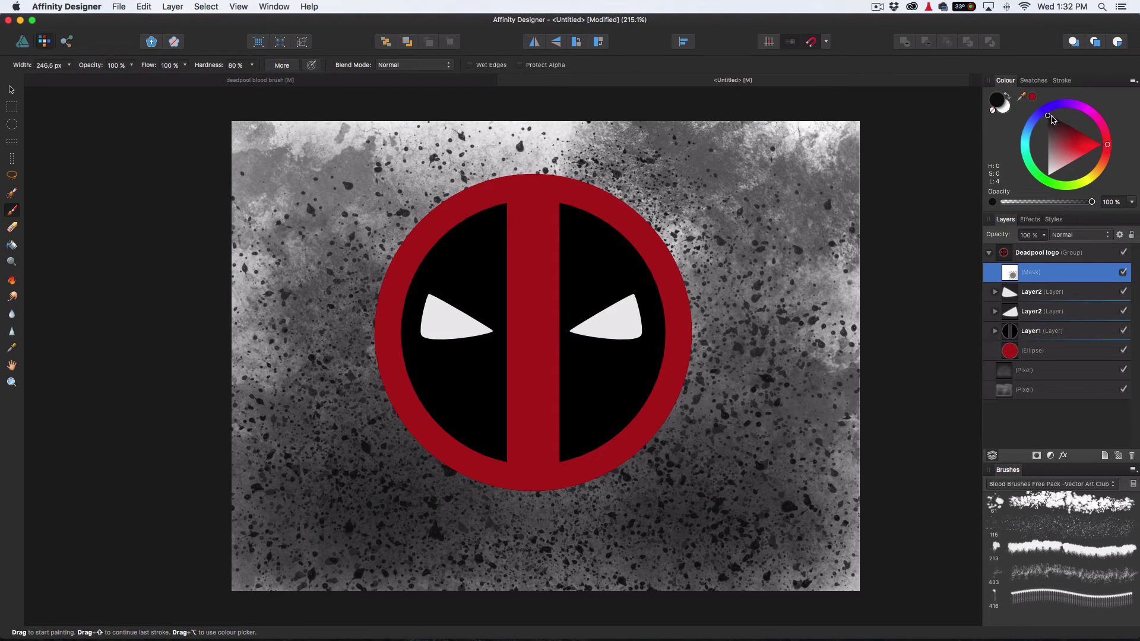
Set the colour to black, choose the first blood splatter brush at about 126 px, and try masking out the upper part of the logo's red bar
drag(611, 287, 612, 275)
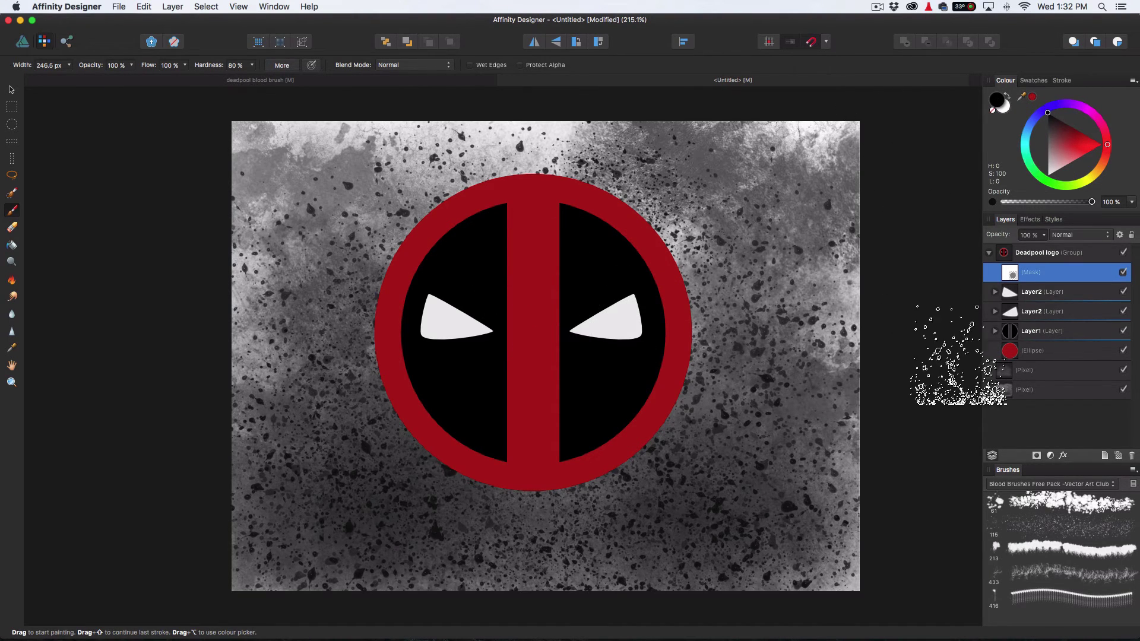
click(1045, 508)
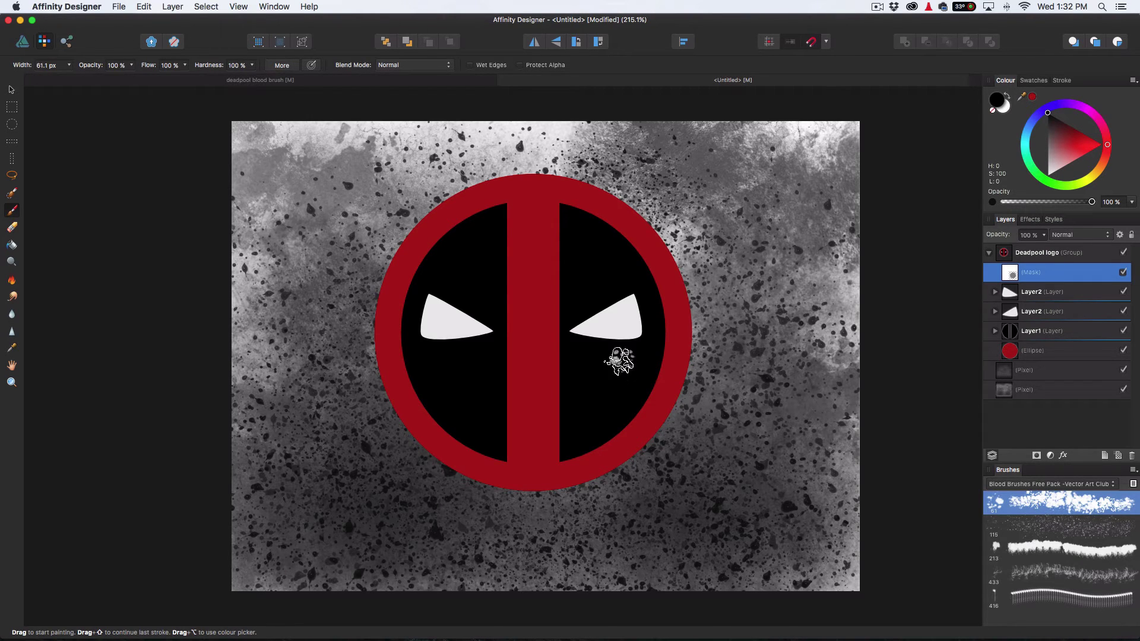
mouse_move(536, 243)
mouse_down()
mouse_move(556, 241)
mouse_move(546, 242)
mouse_up()
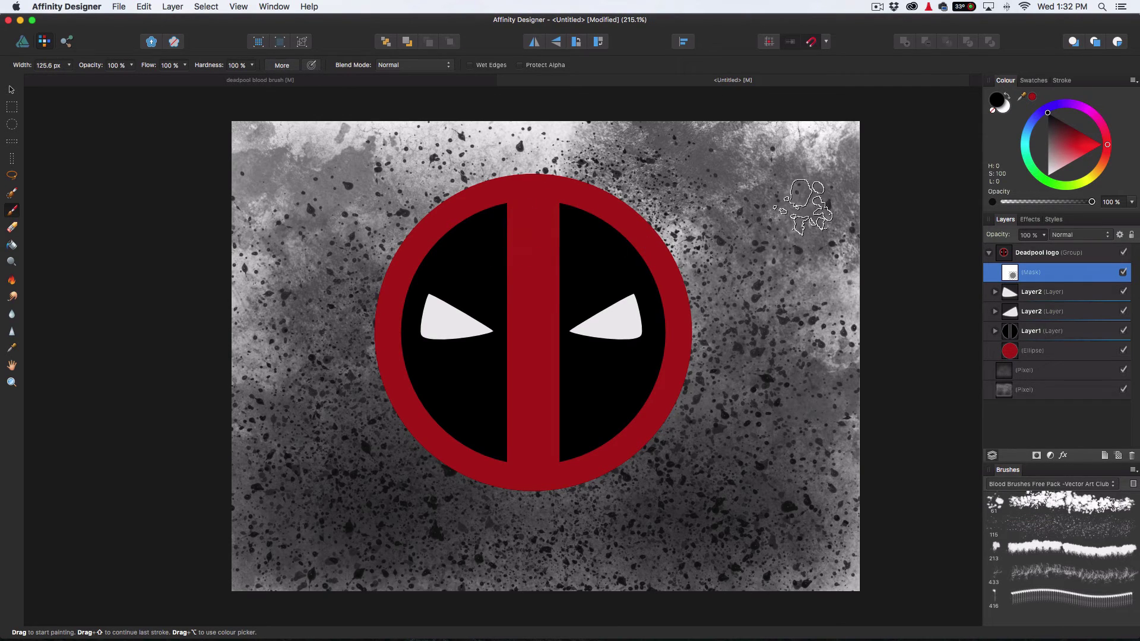
click(532, 221)
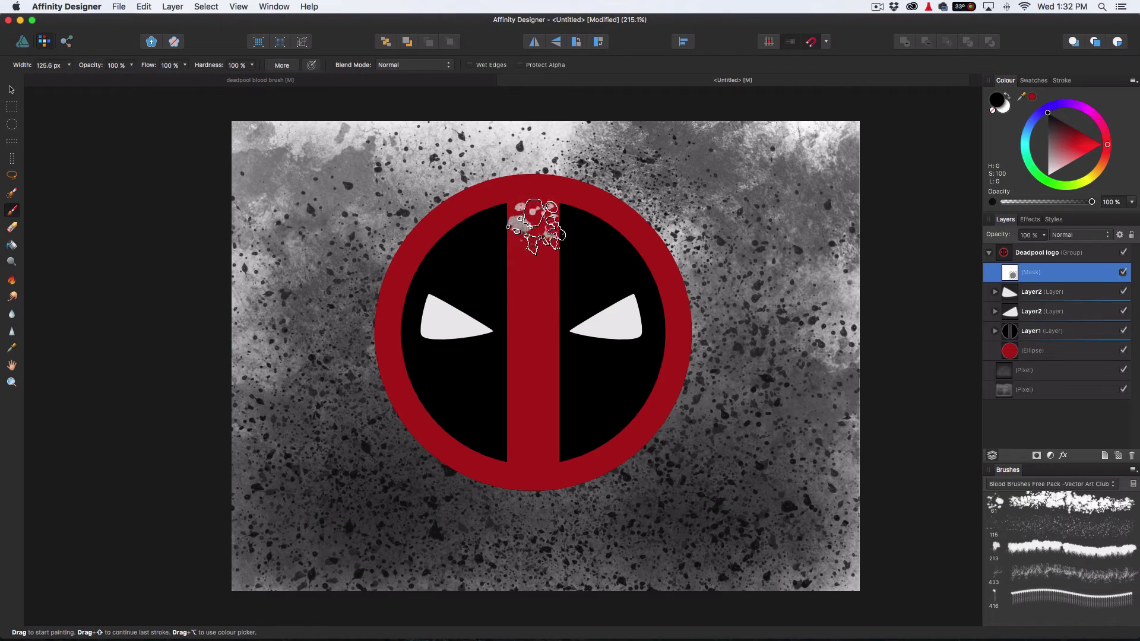
Add a pixel layer above the collapsed Deadpool logo group and paint black test splatters on the background's upper-right area
click(991, 256)
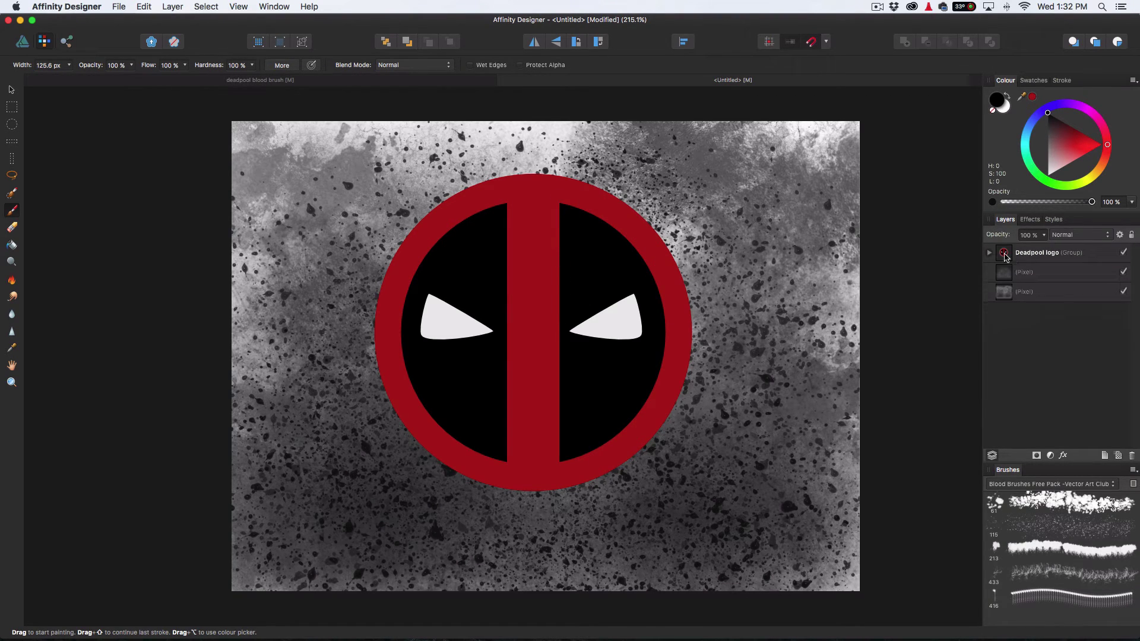
click(1061, 257)
click(1118, 456)
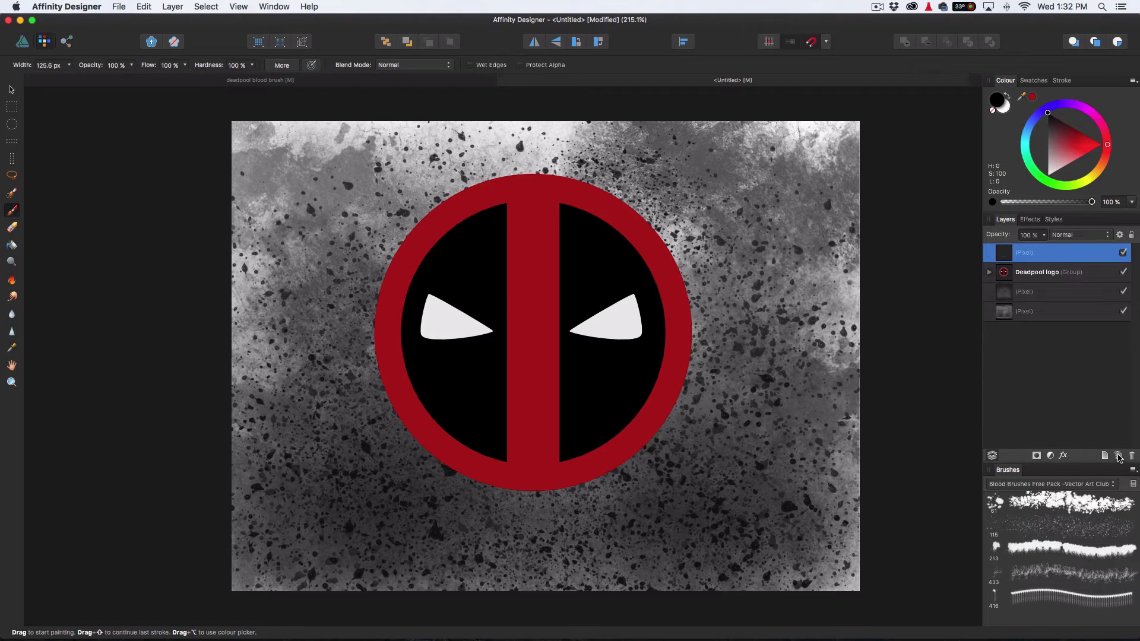
click(769, 190)
drag(782, 189, 769, 190)
click(782, 181)
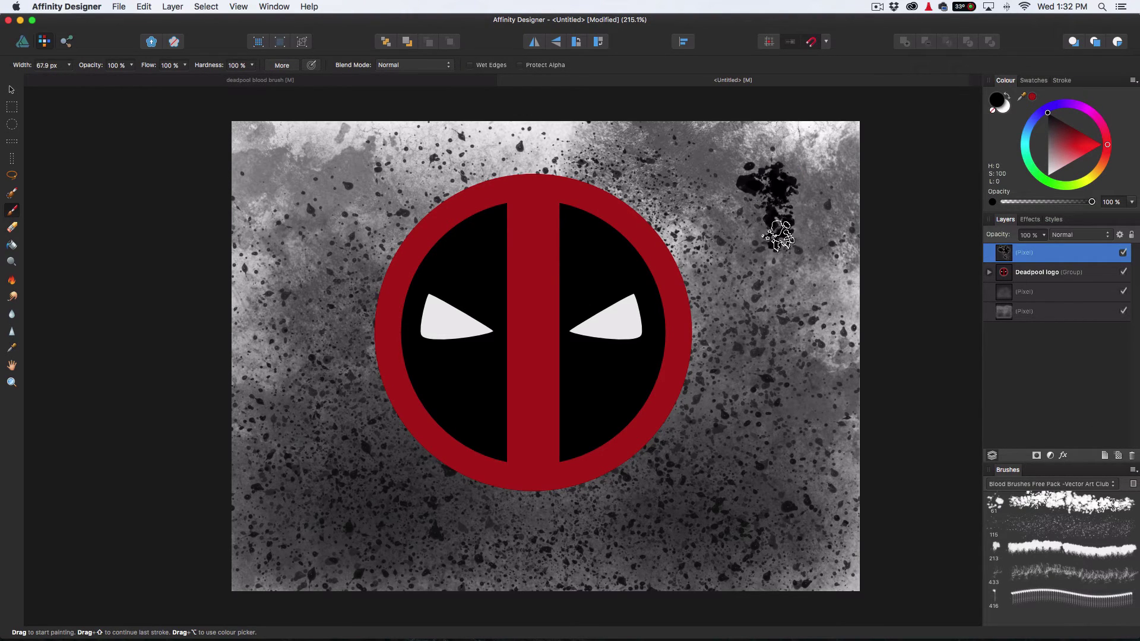
Paint more black test splatters with the brush at about 56 to 63 px, filling patches on the background right of the logo
mouse_move(775, 231)
mouse_down()
mouse_move(794, 232)
mouse_move(775, 241)
mouse_up()
click(783, 224)
click(783, 214)
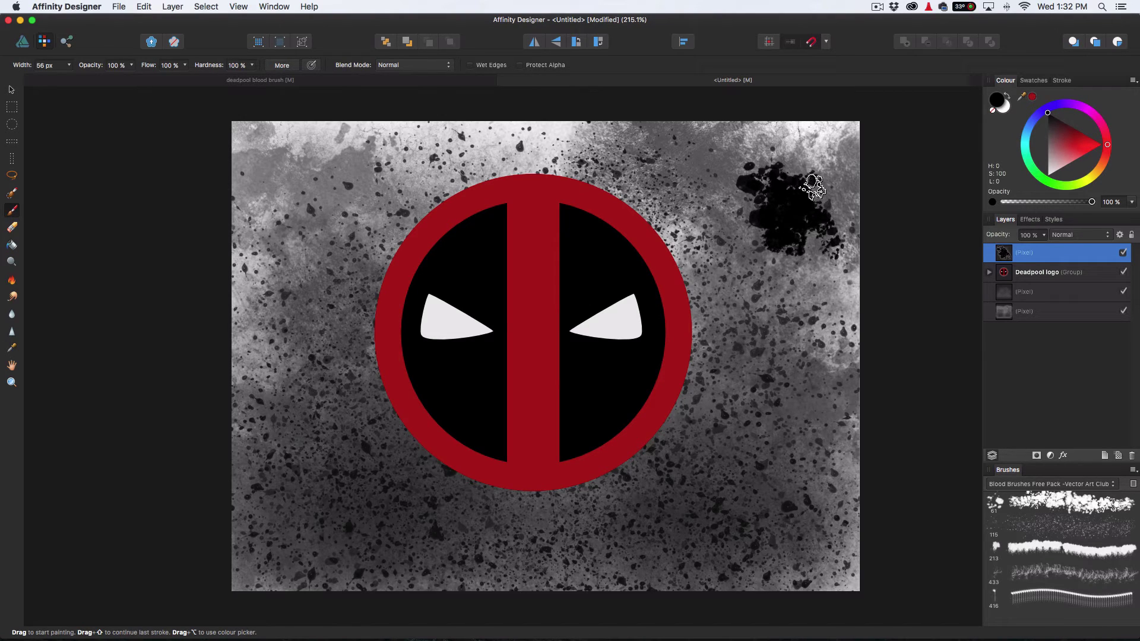
mouse_move(817, 199)
mouse_down()
mouse_move(851, 199)
mouse_move(776, 182)
mouse_up()
click(799, 193)
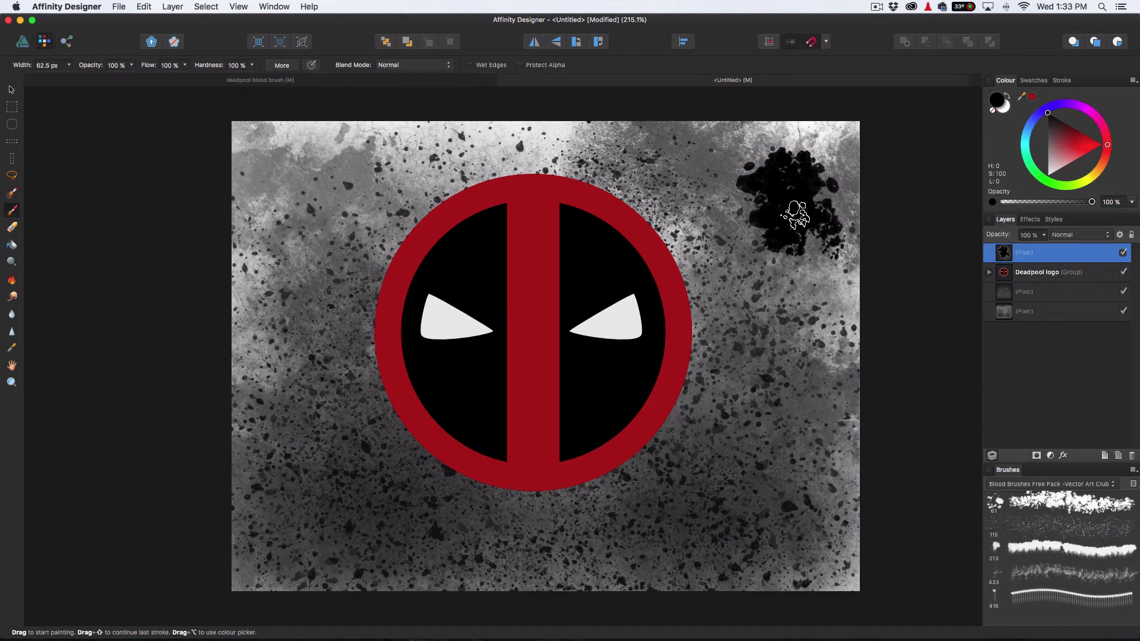
mouse_move(789, 291)
mouse_down()
mouse_move(777, 432)
mouse_move(799, 328)
mouse_up()
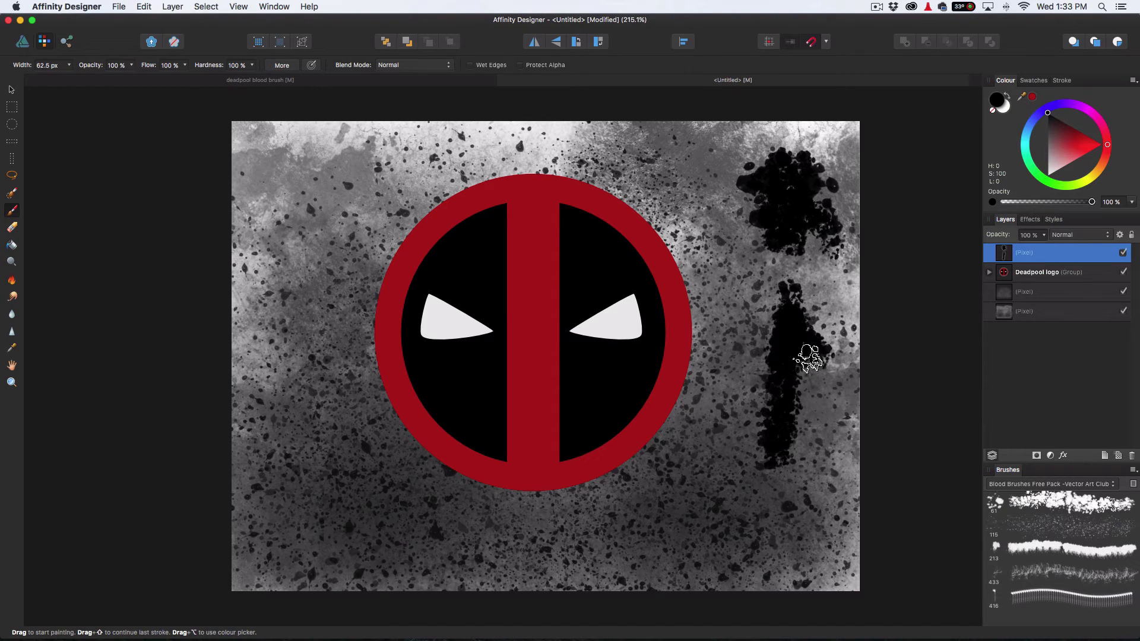
drag(793, 390, 774, 364)
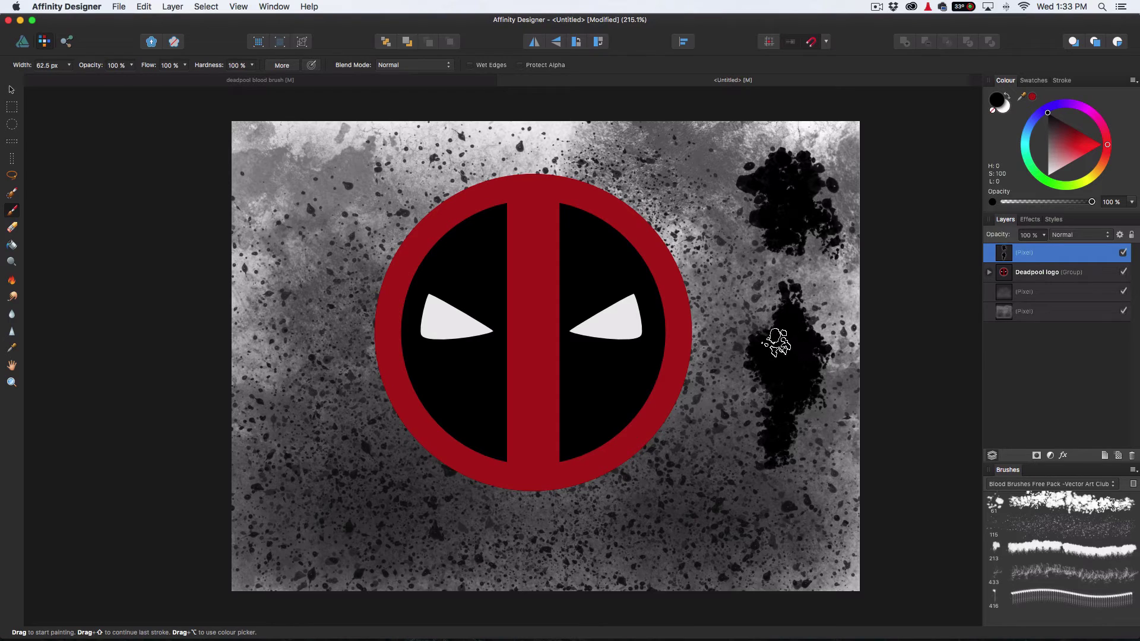
Hide the test splatter pixel layer, expand the Deadpool logo group and select its mask layer
click(1122, 252)
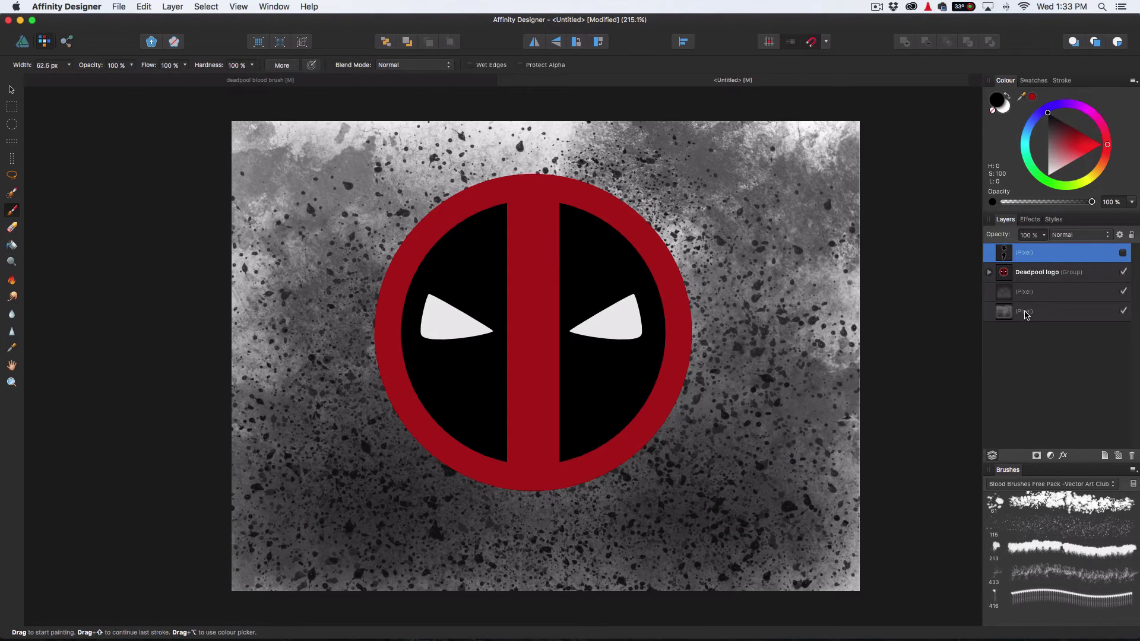
click(990, 272)
click(1018, 295)
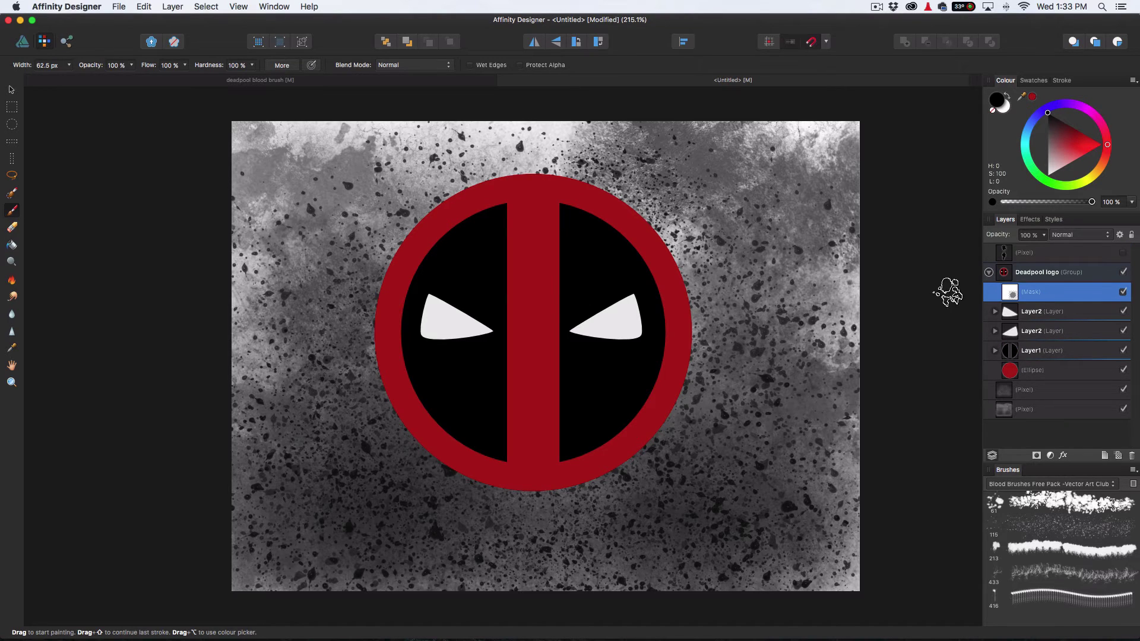
Try masking splatters out of the red bar's upper part, consulting the deadpool blood brush document for comparison
drag(528, 265, 545, 265)
click(546, 276)
key(super+z)
key(super+z)
click(319, 82)
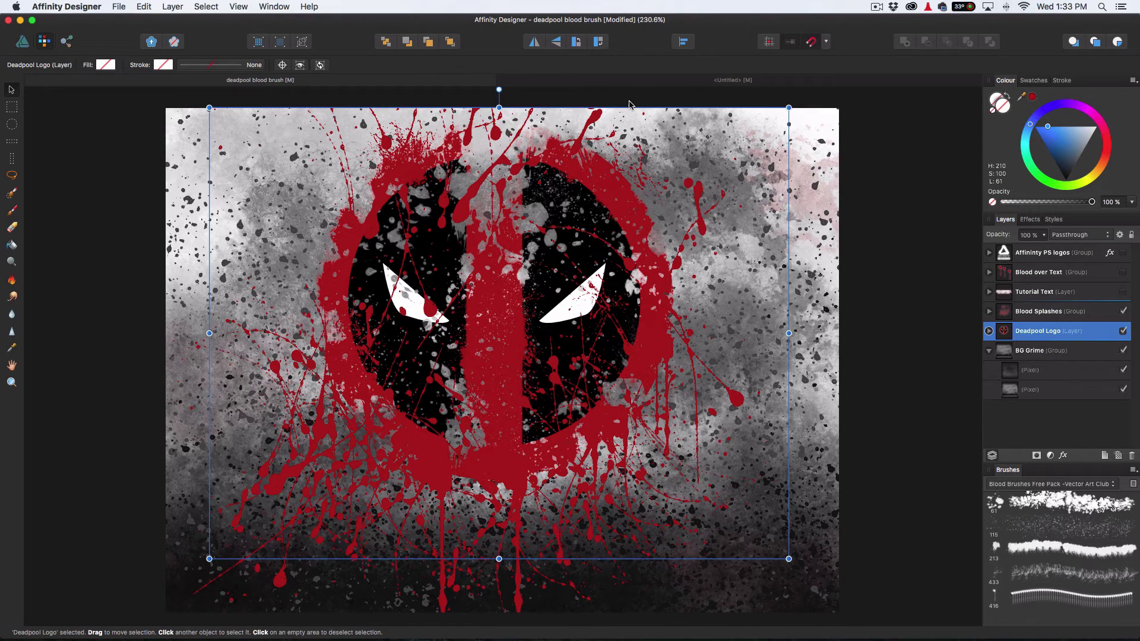
click(638, 82)
click(567, 276)
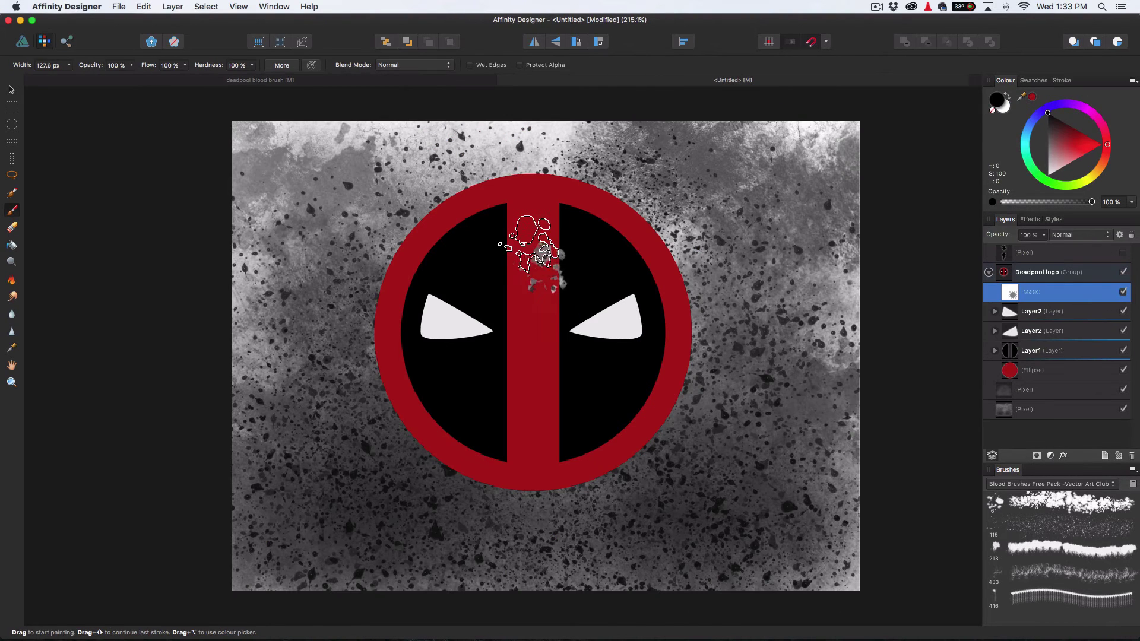
key(super+z)
Mask out large splatters at the top of the red bar and the adjoining parts of both black halves, brush about 119 px
click(533, 245)
mouse_move(538, 235)
mouse_down()
mouse_move(560, 234)
mouse_move(500, 263)
mouse_up()
click(553, 229)
key(super+z)
click(500, 237)
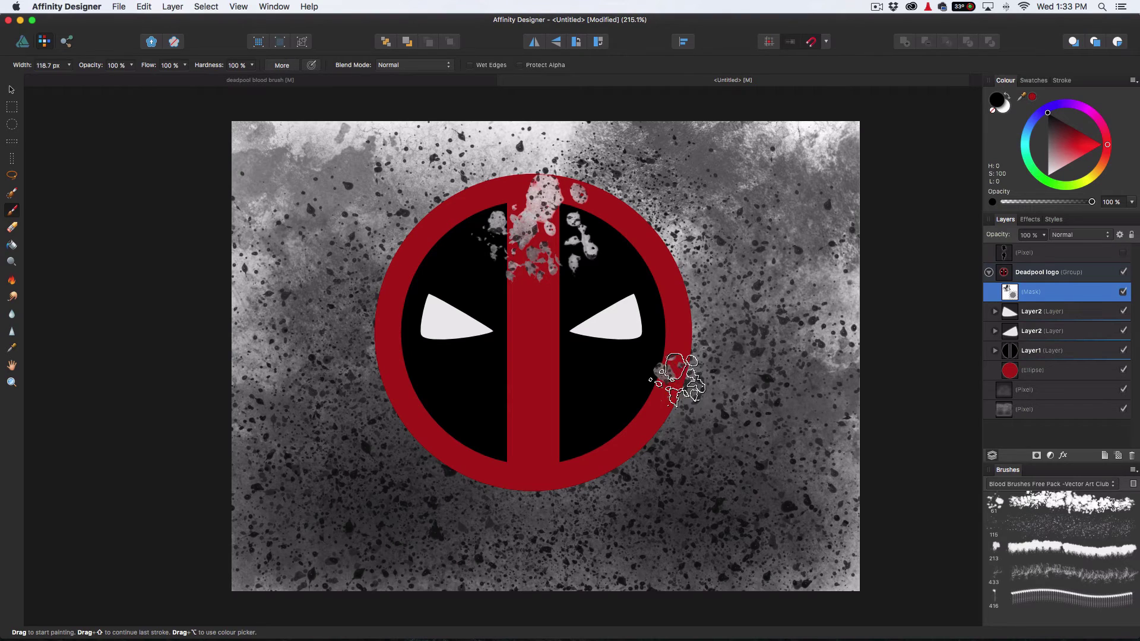
Mask out splatters along the logo's lower-right rim with a 61 px brush and at the bar's lower end with a 145 px brush
drag(698, 396, 682, 396)
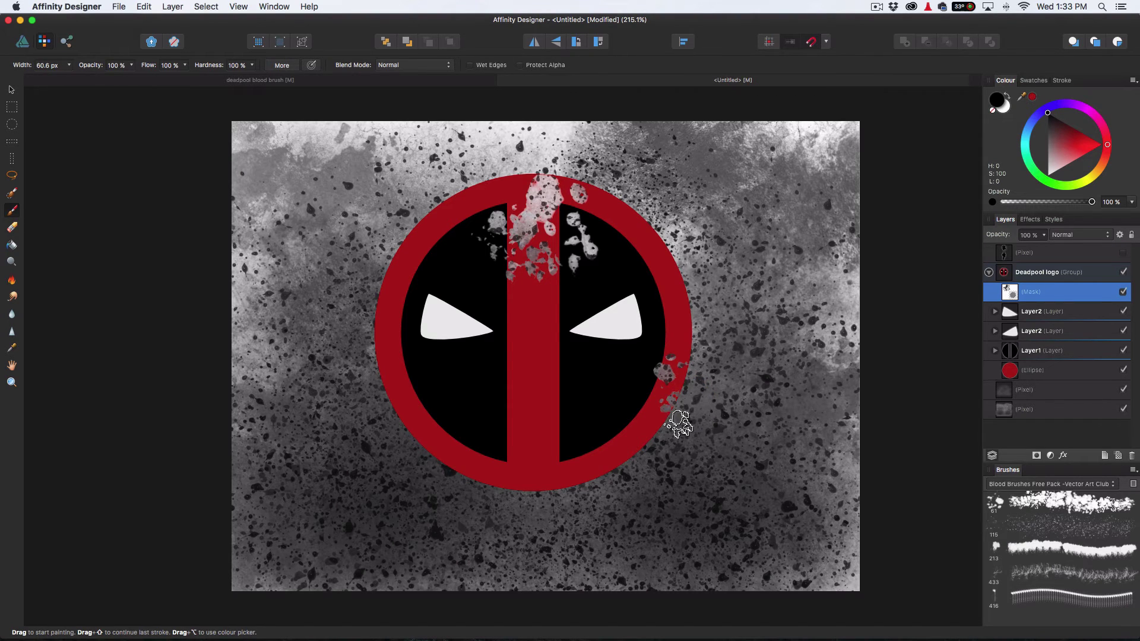
drag(599, 459, 621, 459)
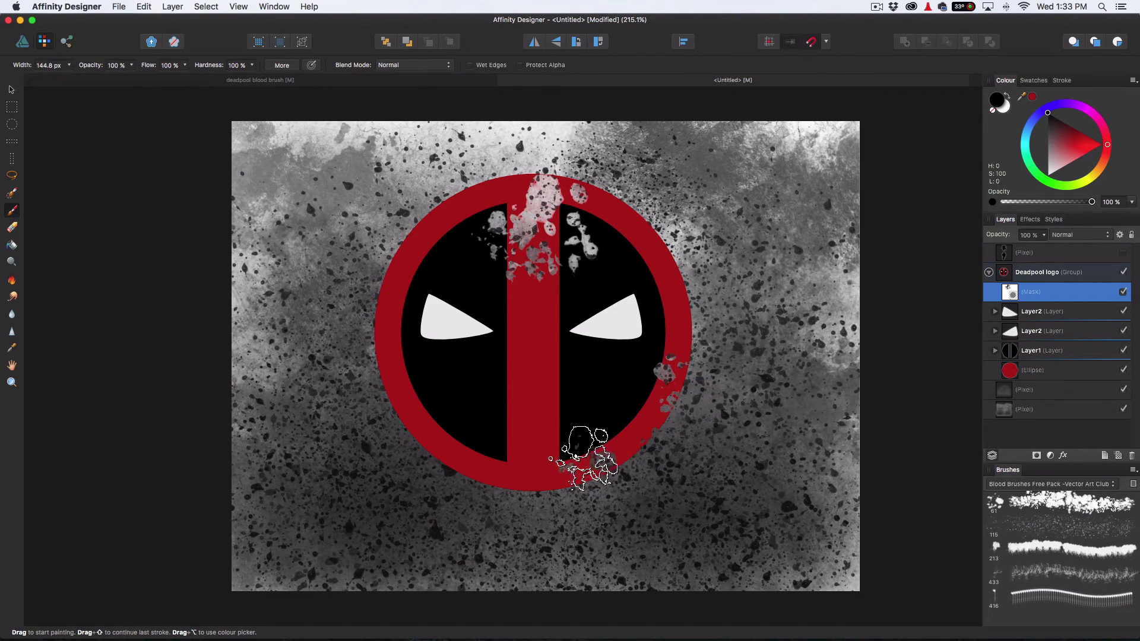
mouse_move(508, 440)
mouse_down()
mouse_move(493, 441)
mouse_move(533, 450)
mouse_up()
click(497, 438)
click(508, 463)
drag(507, 411, 482, 412)
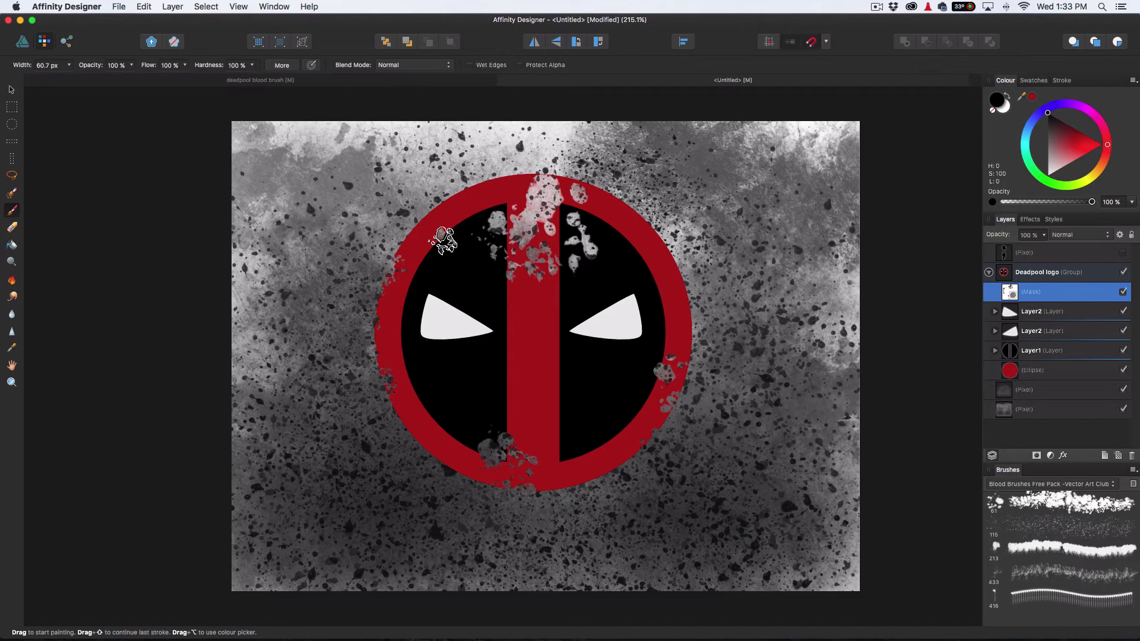
Roughen the red ring's upper-left and left parts by masking splatters with the brush at about 110 px
drag(452, 223, 465, 223)
click(458, 220)
click(430, 229)
click(460, 202)
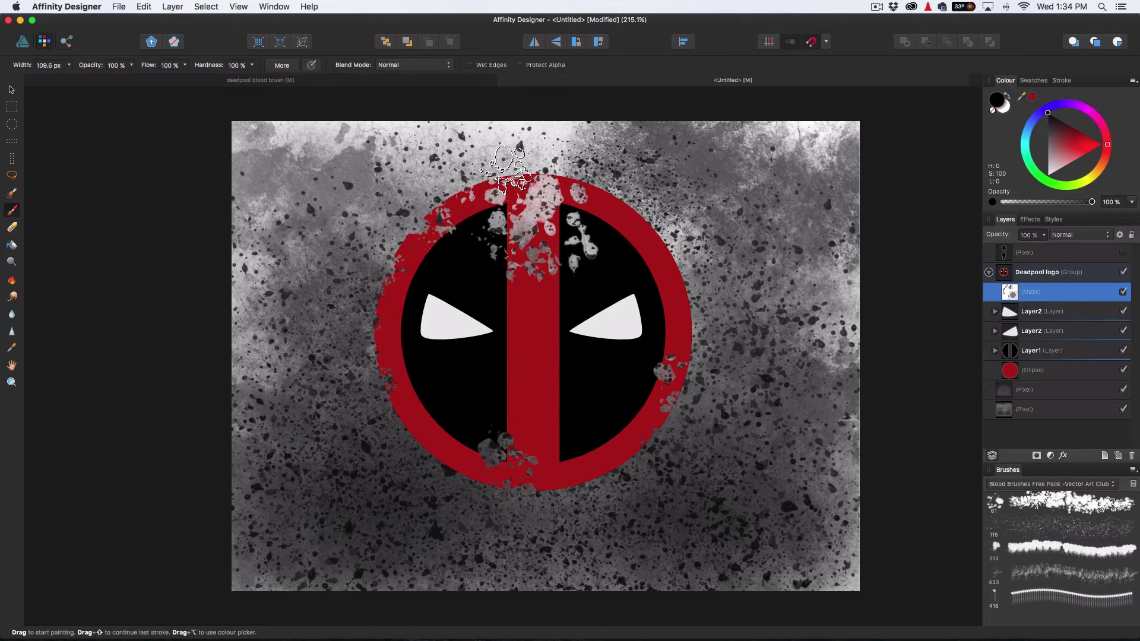
click(408, 340)
drag(404, 326, 390, 328)
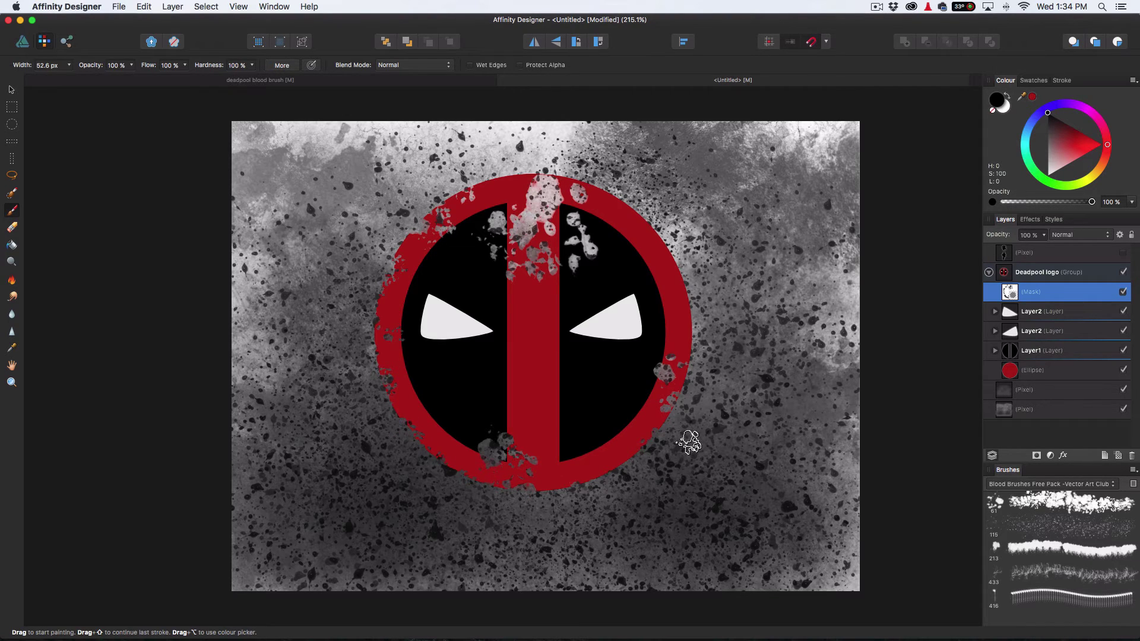
Roughen the ring's right edge at about 53 px and mask larger splatters below the right eye at about 175 px
click(689, 289)
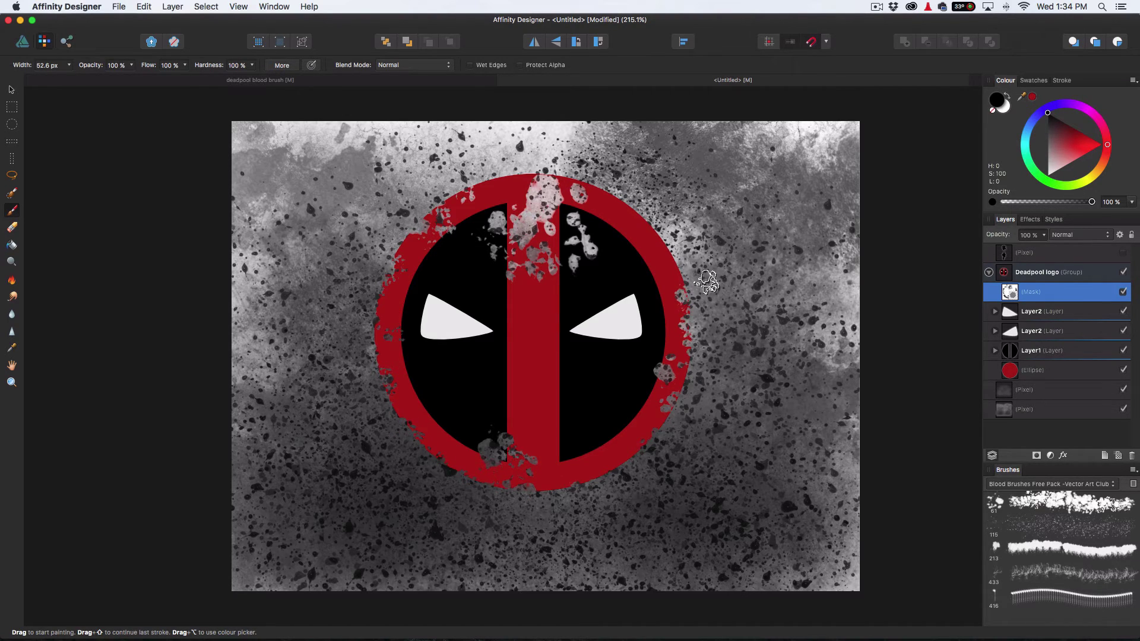
drag(693, 381, 724, 383)
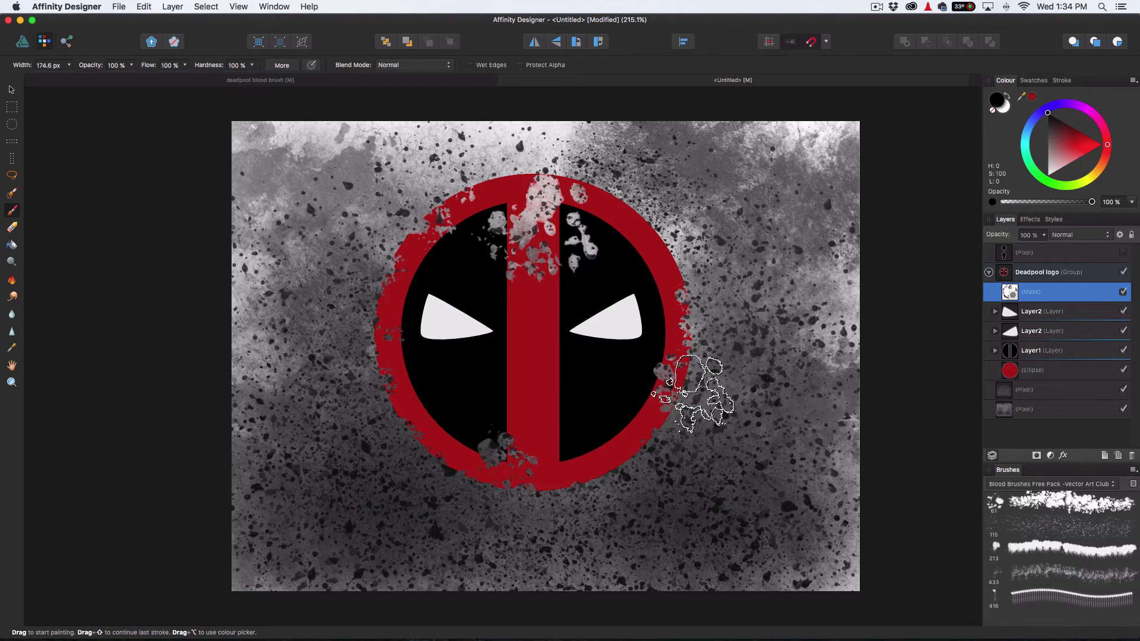
click(629, 375)
drag(699, 359, 670, 358)
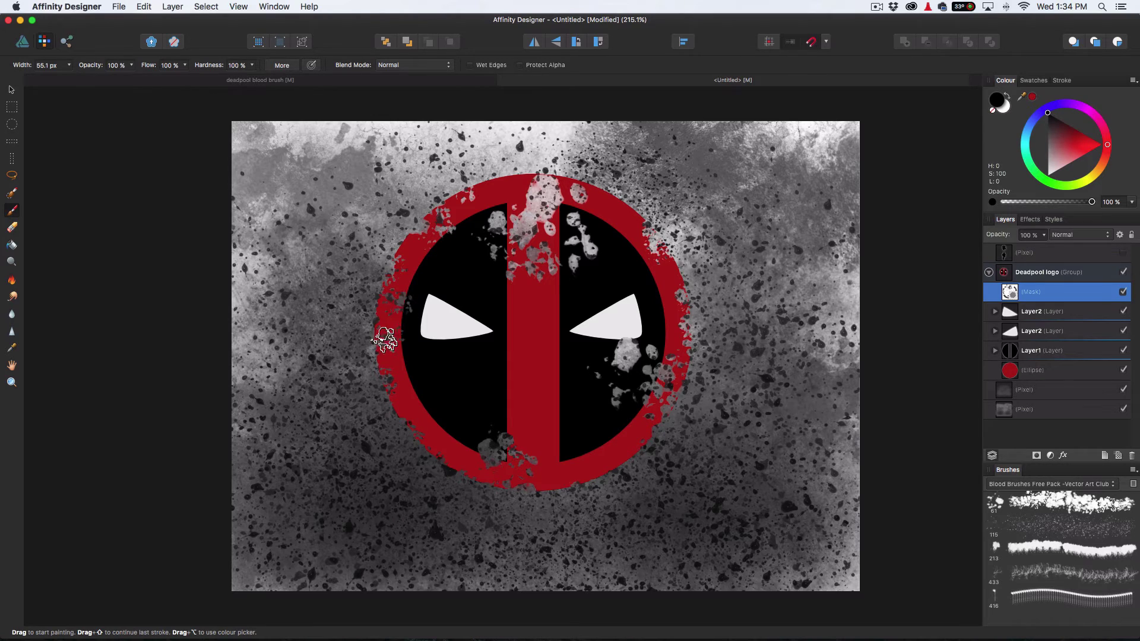
Mask splatters into the black left half below the eye at about 143 px, then reduce the brush to about 40 px
drag(391, 325, 411, 326)
click(414, 379)
click(512, 479)
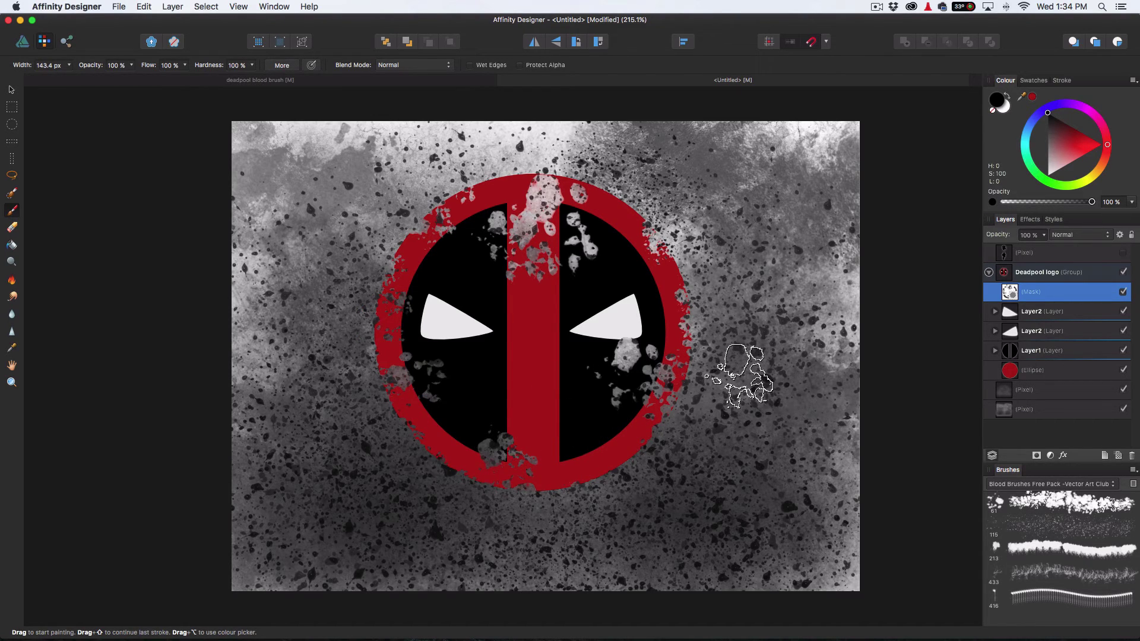
drag(484, 440, 469, 440)
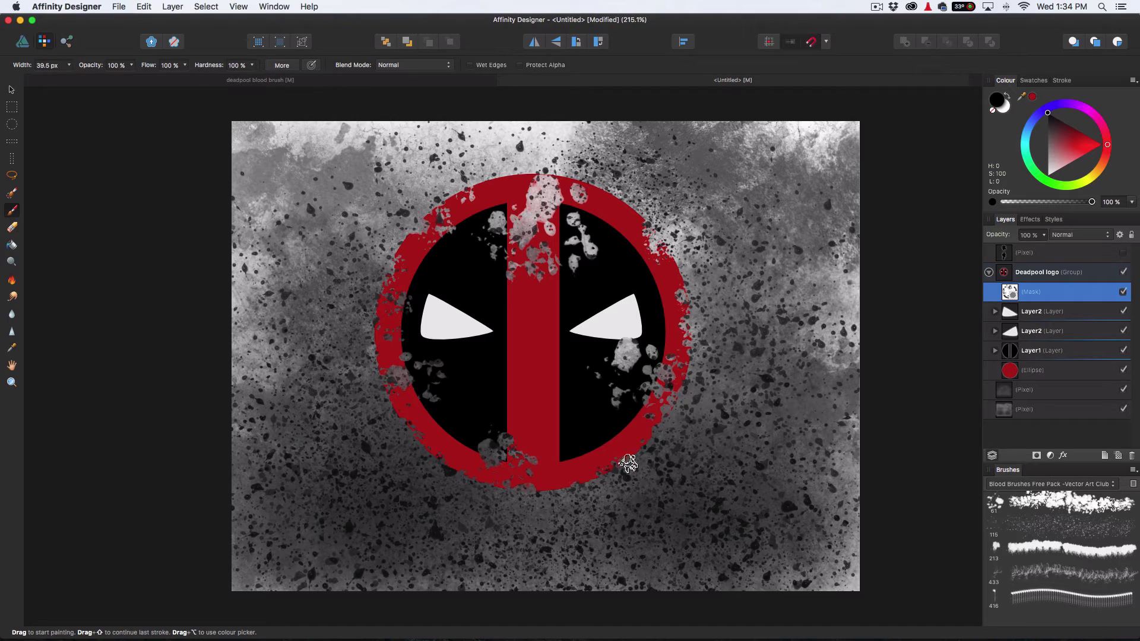
Mask out additional splatters around the upper red bar and the adjoining black area, with the brush at about 57 px
drag(712, 427, 760, 419)
scroll(730, 427, down, 1)
scroll(730, 427, up, 1)
scroll(758, 419, down, 1)
click(575, 404)
scroll(563, 394, up, 4)
mouse_move(564, 395)
mouse_down()
mouse_move(580, 382)
mouse_move(570, 341)
mouse_up()
drag(640, 269, 616, 271)
click(598, 238)
key(super+z)
click(566, 205)
click(538, 125)
drag(538, 125, 516, 126)
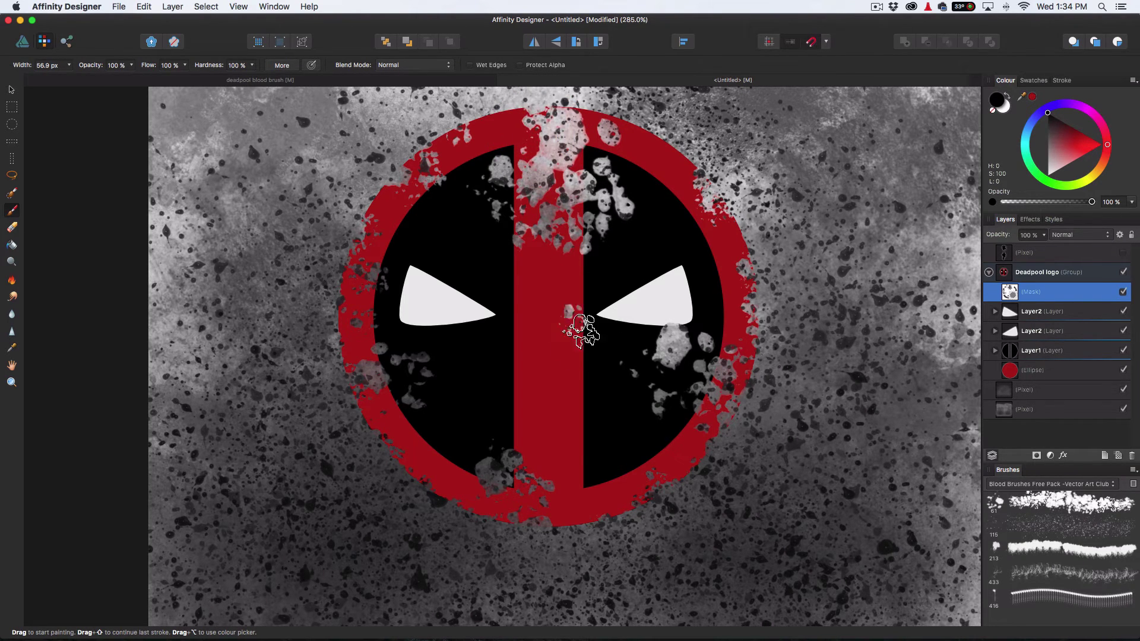
Mask small splatters along the red bar's right edge, at the right eye's inner tip and on the left eye, brush 58 px
click(563, 255)
mouse_move(577, 301)
mouse_down()
mouse_move(602, 300)
mouse_move(590, 317)
mouse_move(563, 316)
mouse_up()
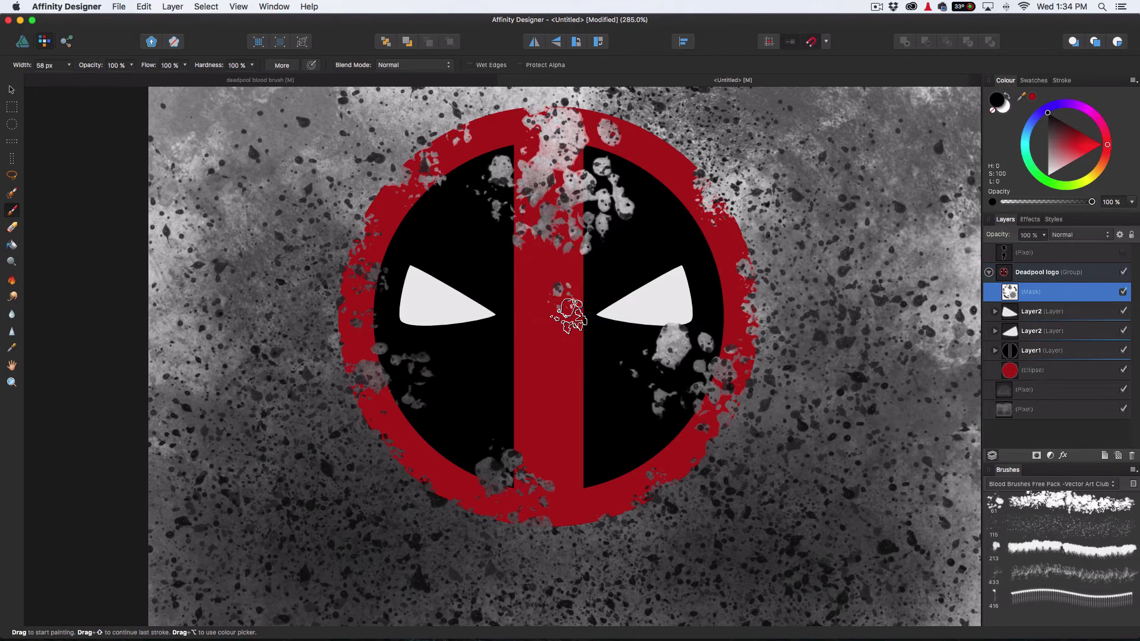
click(585, 271)
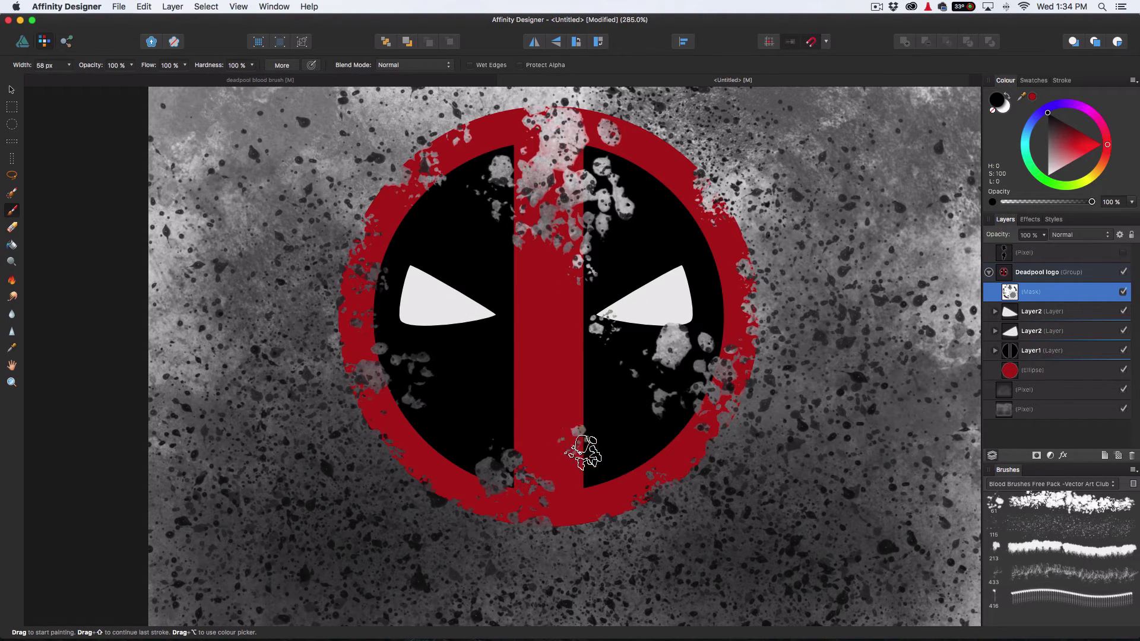
scroll(682, 457, up, 3)
scroll(683, 457, right, 3)
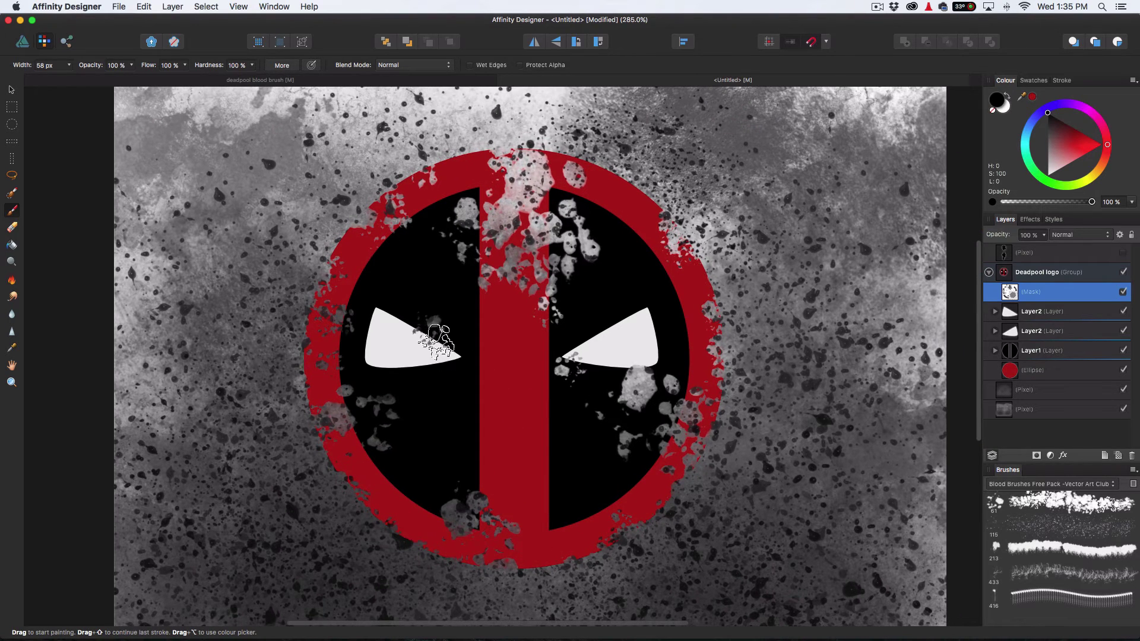
key(space)
drag(698, 378, 676, 368)
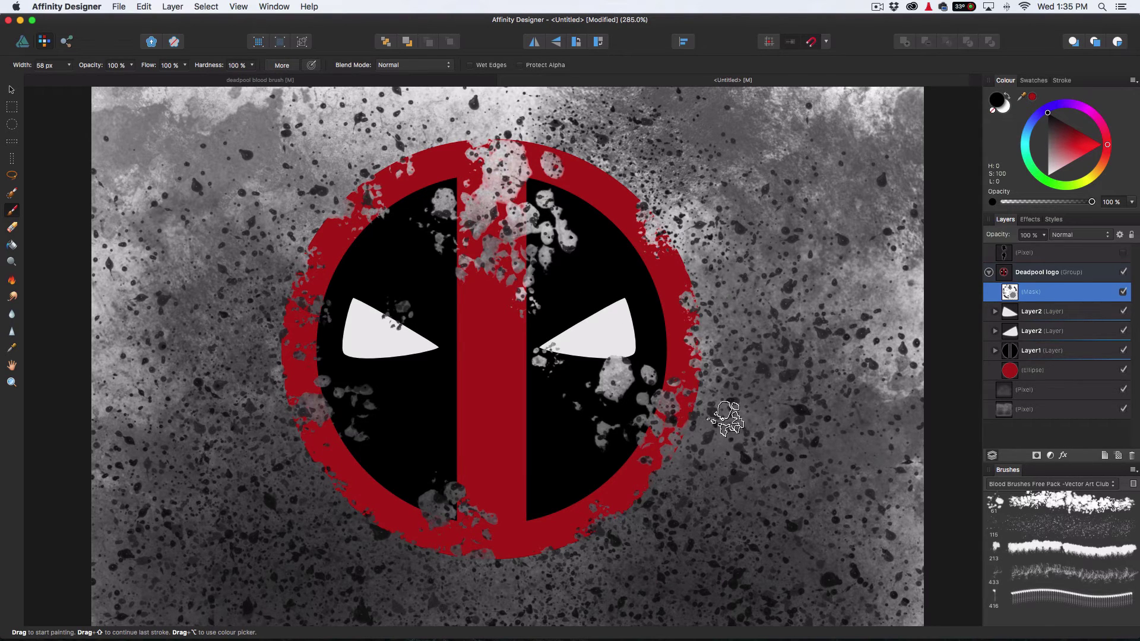
Choose the second brush in the blood set and mask fine speckles across both black halves, eyes and bar at about 319 and 185 px
click(1023, 527)
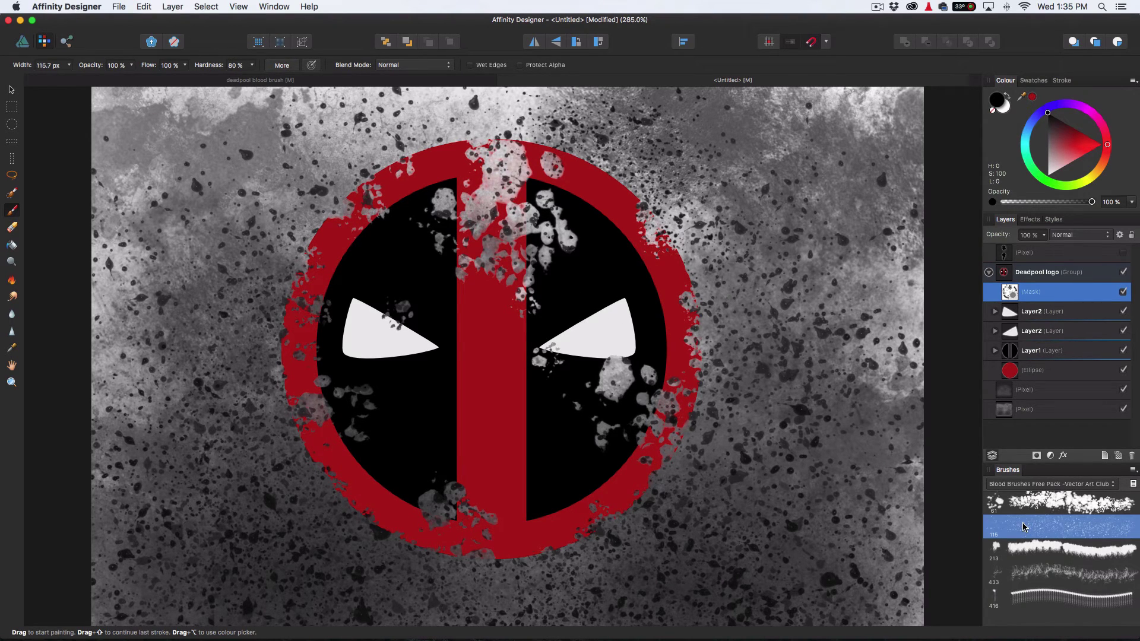
drag(483, 365, 536, 365)
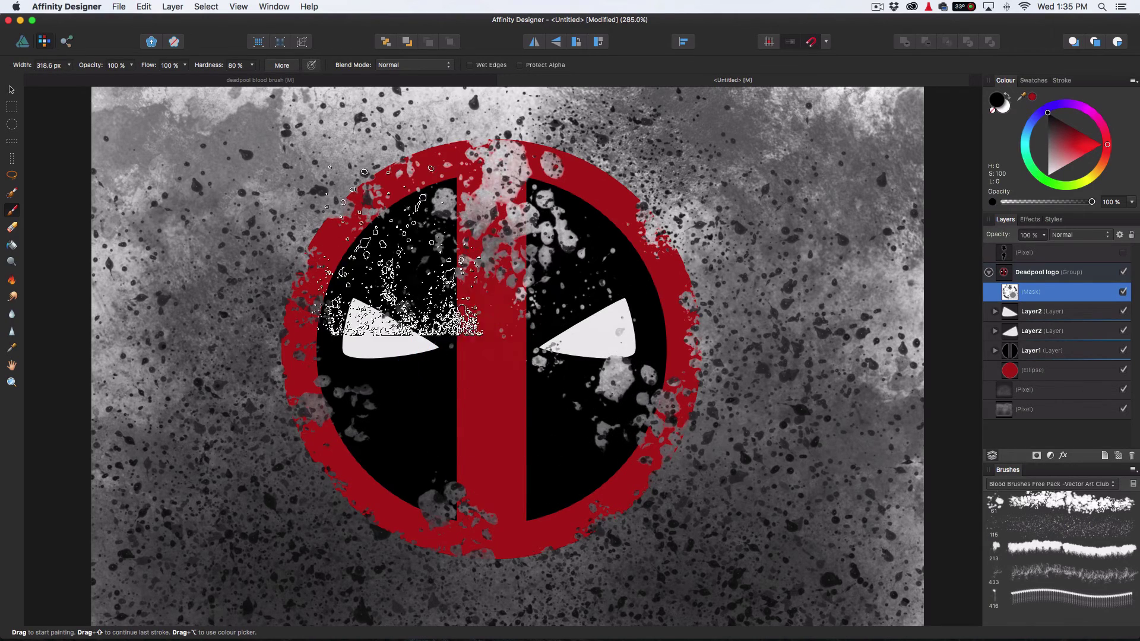
drag(418, 284, 333, 404)
drag(609, 436, 576, 438)
scroll(610, 547, down, 5)
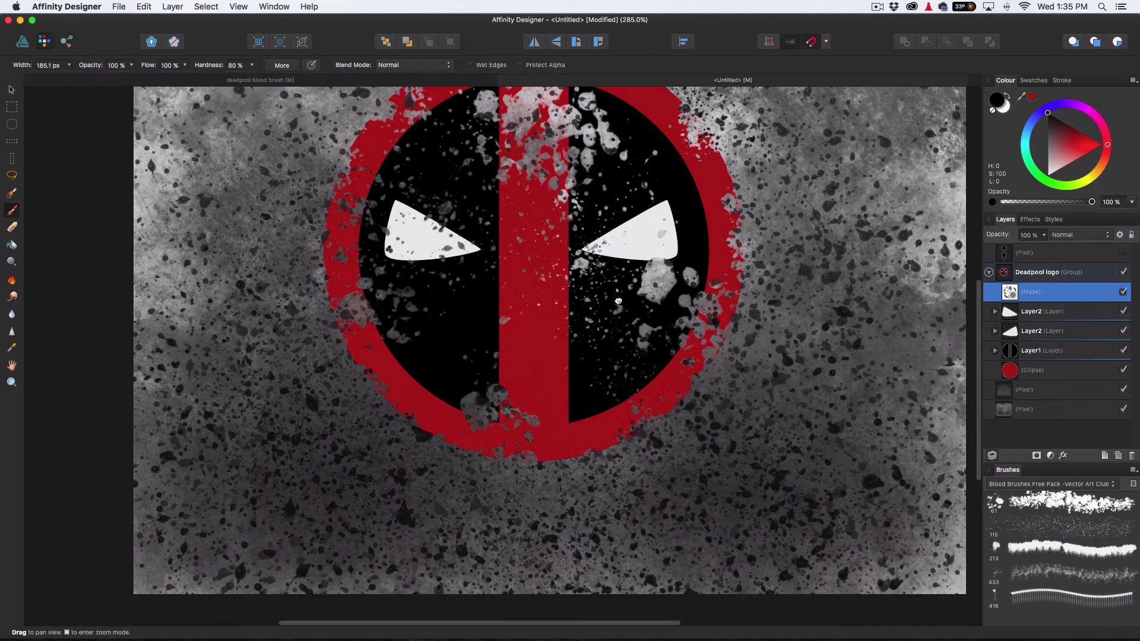
scroll(306, 445, up, 5)
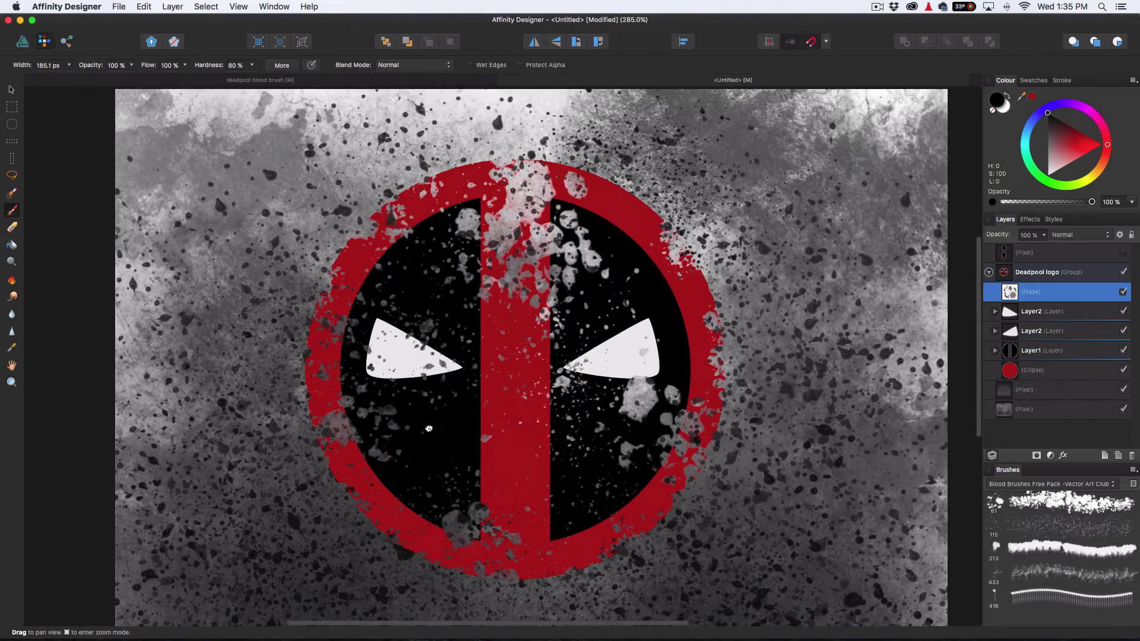
scroll(615, 228, right, 2)
Mask fine speckles along the red ring and the top of the bar with the brush at about 106 px and 80 px
drag(682, 243, 667, 239)
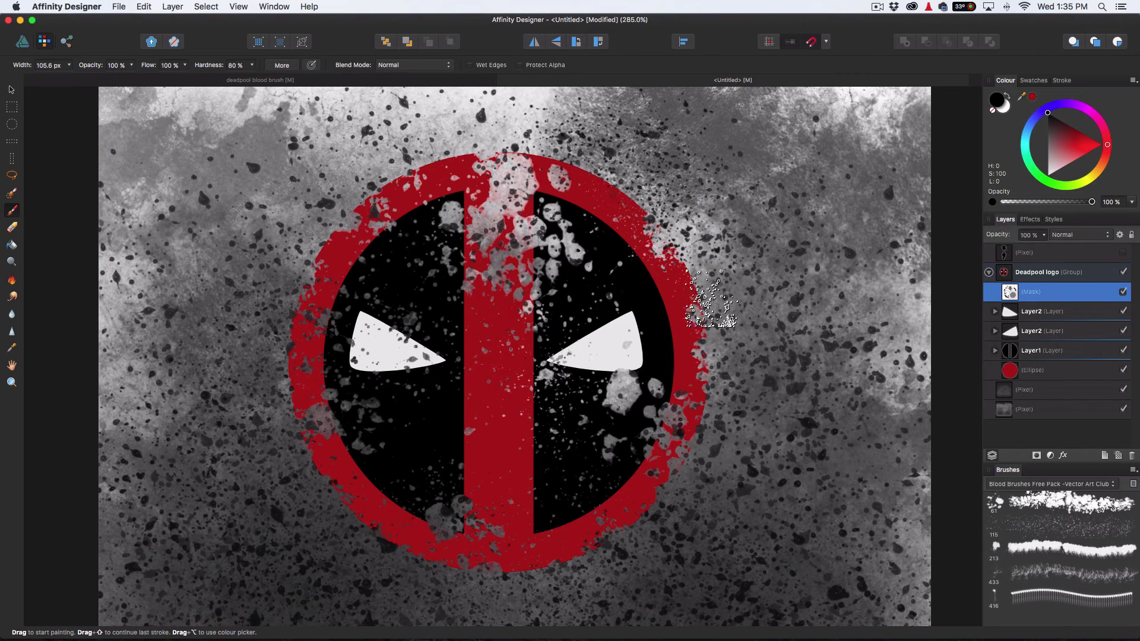
key(super+1)
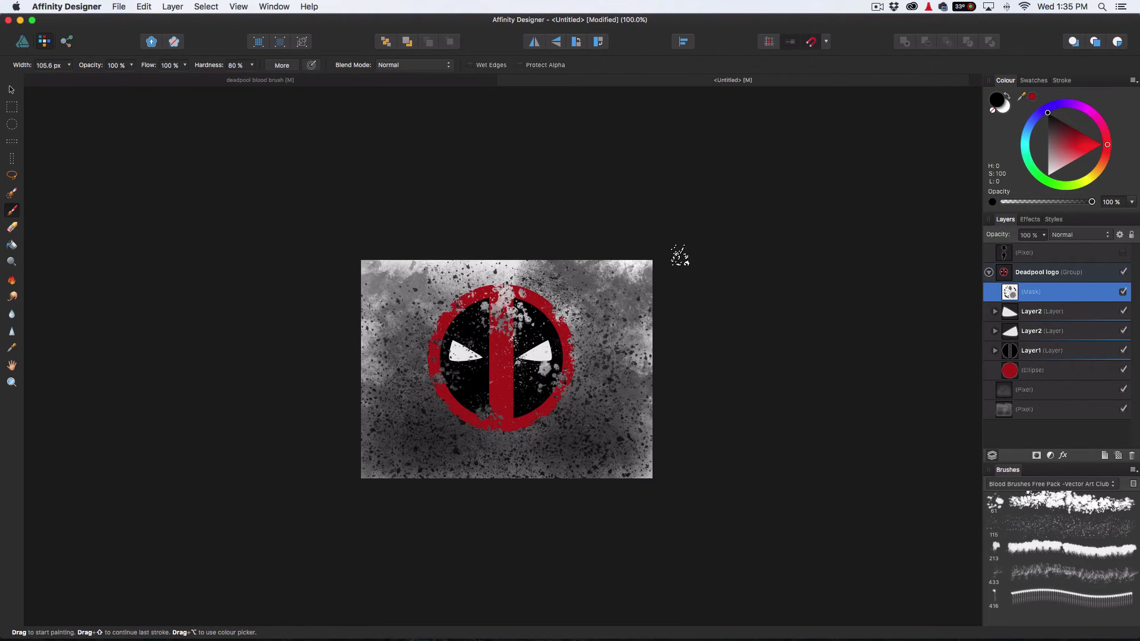
scroll(520, 335, up, 5)
scroll(520, 334, down, 2)
mouse_move(570, 260)
mouse_down()
mouse_move(591, 259)
mouse_move(562, 260)
mouse_up()
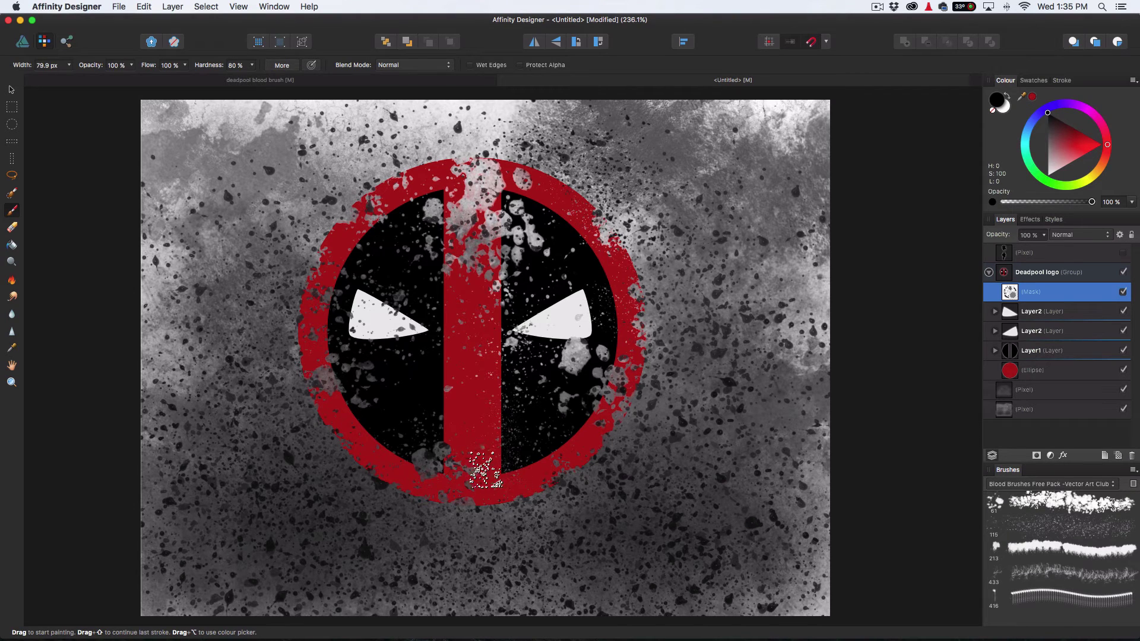
Add more fine speckles to the mask over the left black half, eyes and red bar, varying the brush between about 124 and 288 px
drag(441, 479, 453, 480)
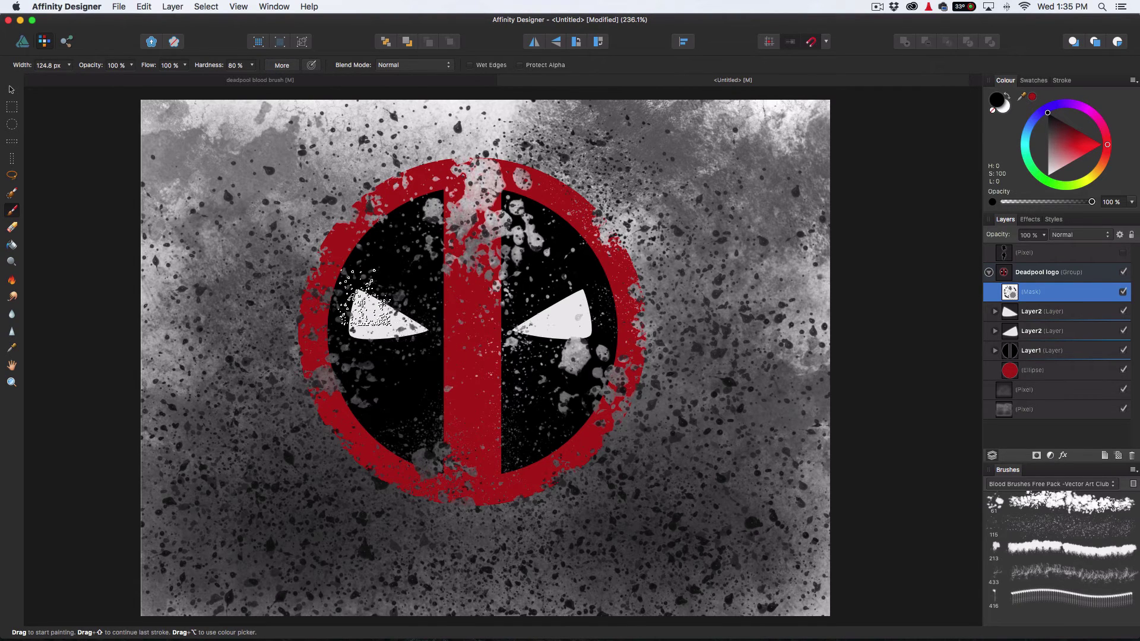
drag(438, 392, 451, 392)
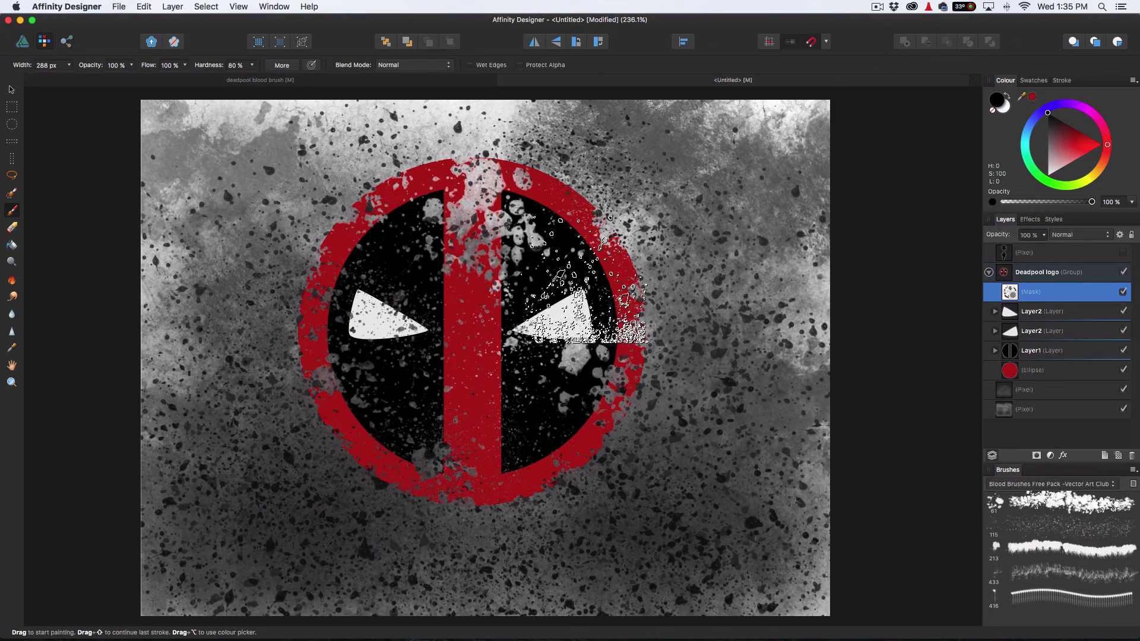
drag(502, 177, 491, 175)
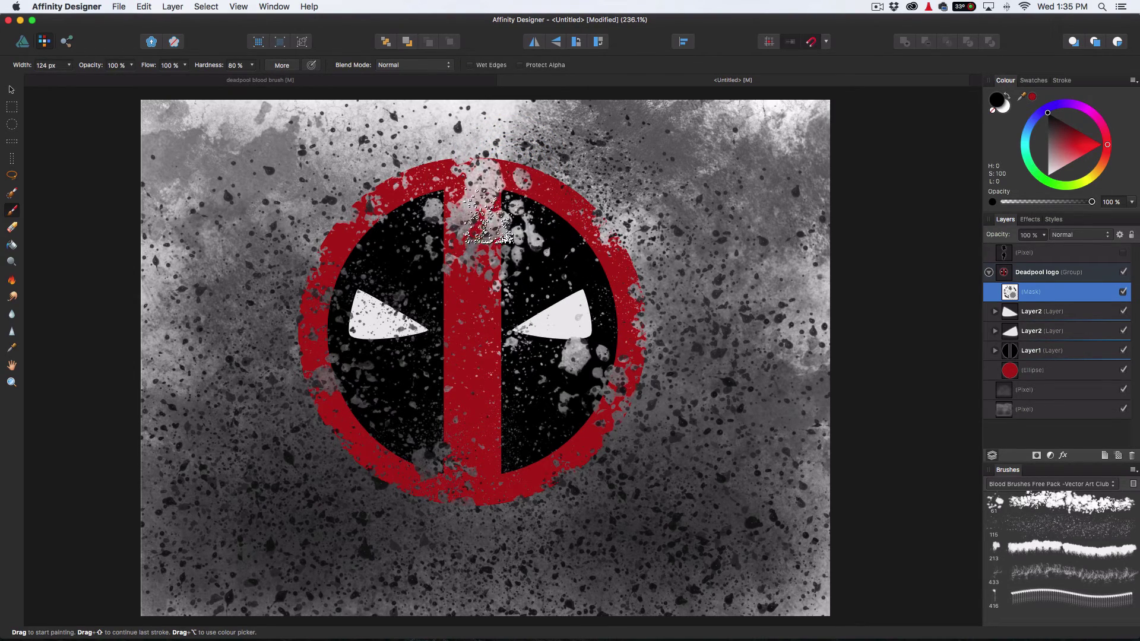
drag(523, 352, 543, 338)
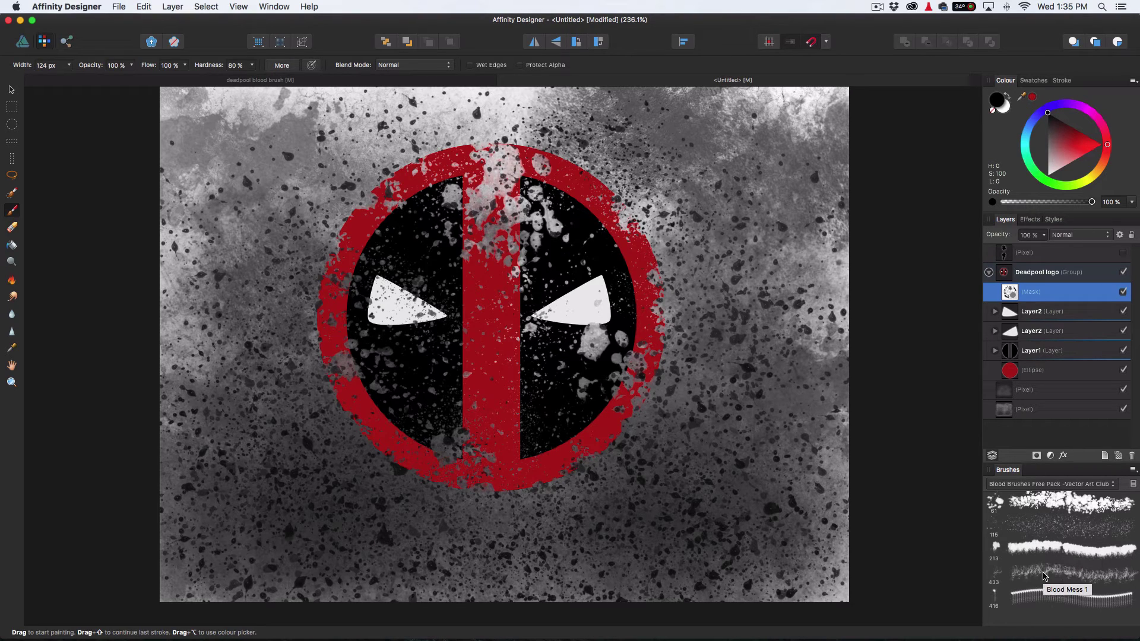
Choose the third brush in the blood set and mask drips along the ring's top and over the right eye, varying the width between about 57 and 213 px
click(1048, 552)
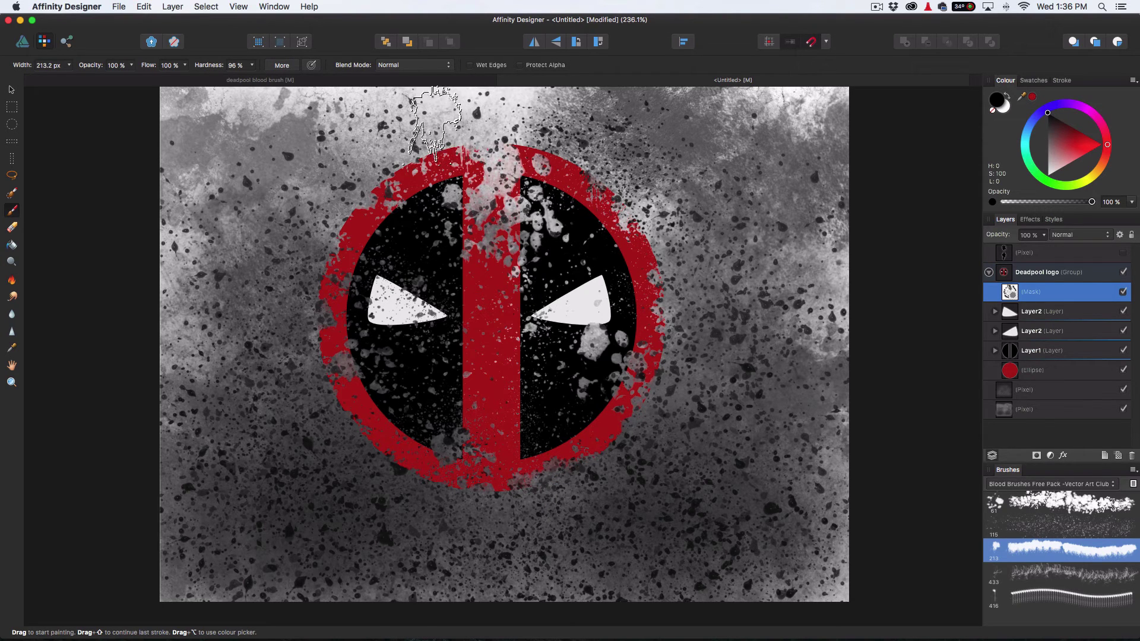
drag(543, 131, 531, 132)
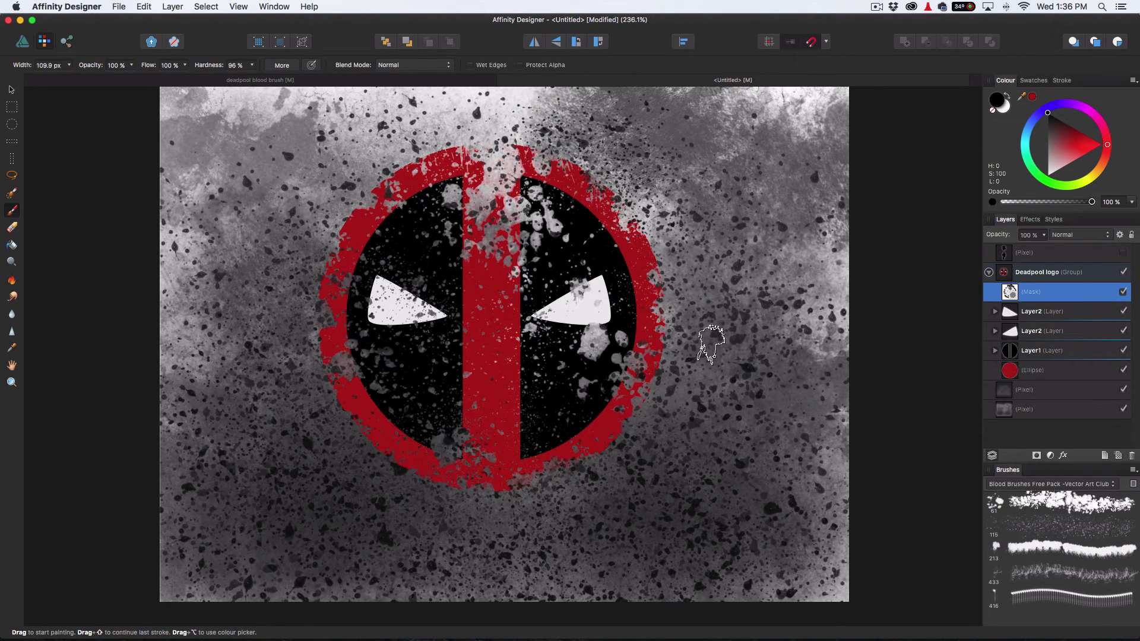
drag(594, 357, 588, 359)
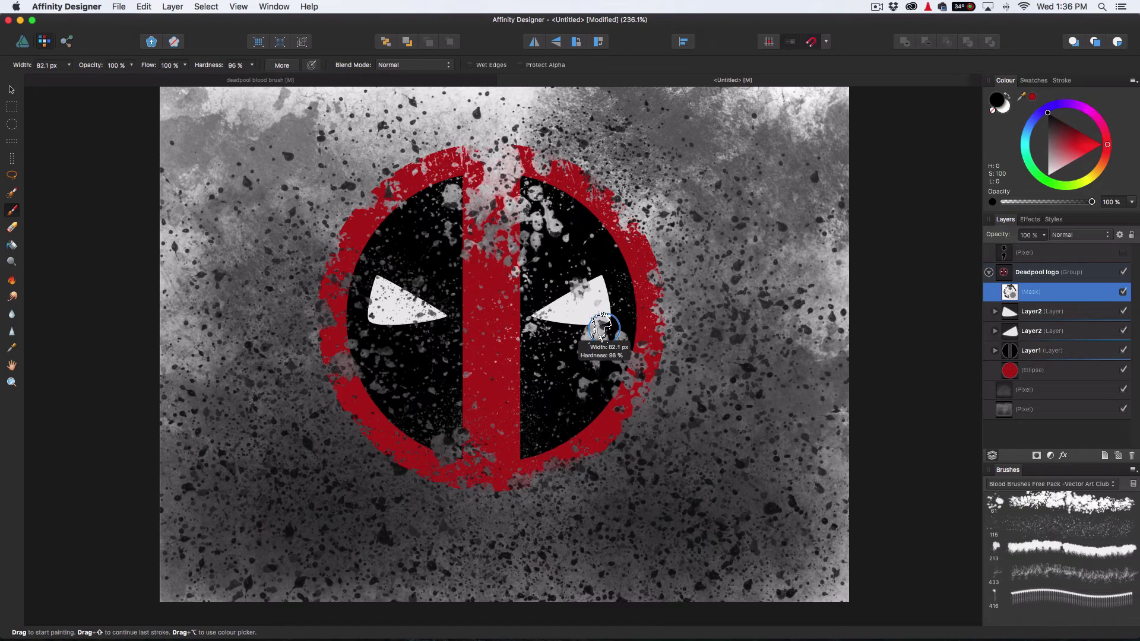
drag(590, 326, 590, 327)
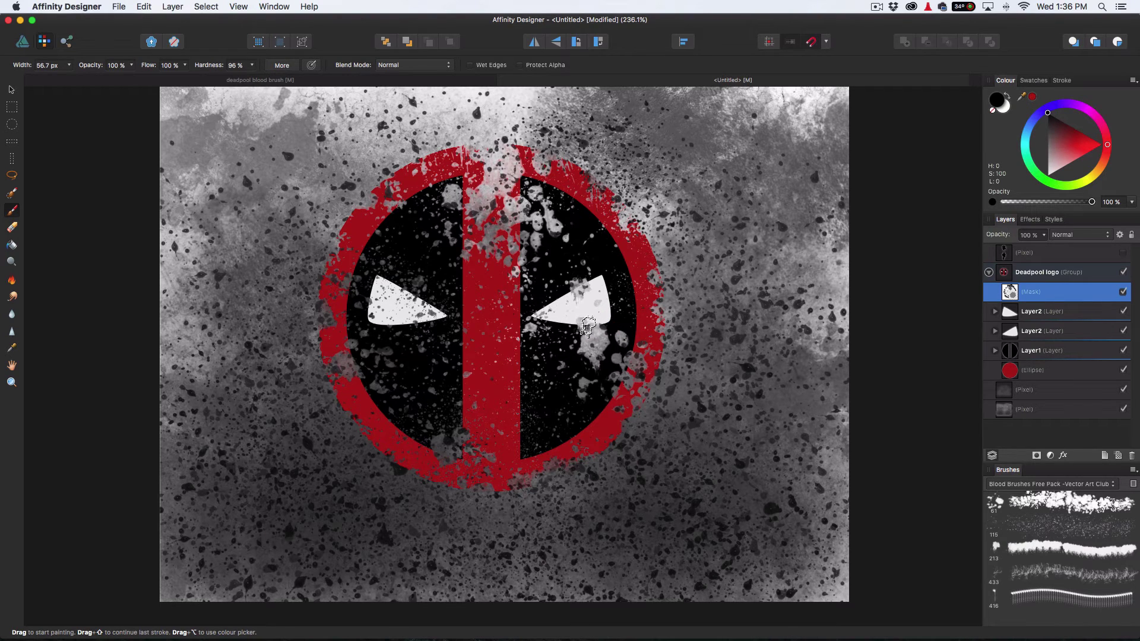
key(bracketright)
key(bracketright)
key(bracketright)
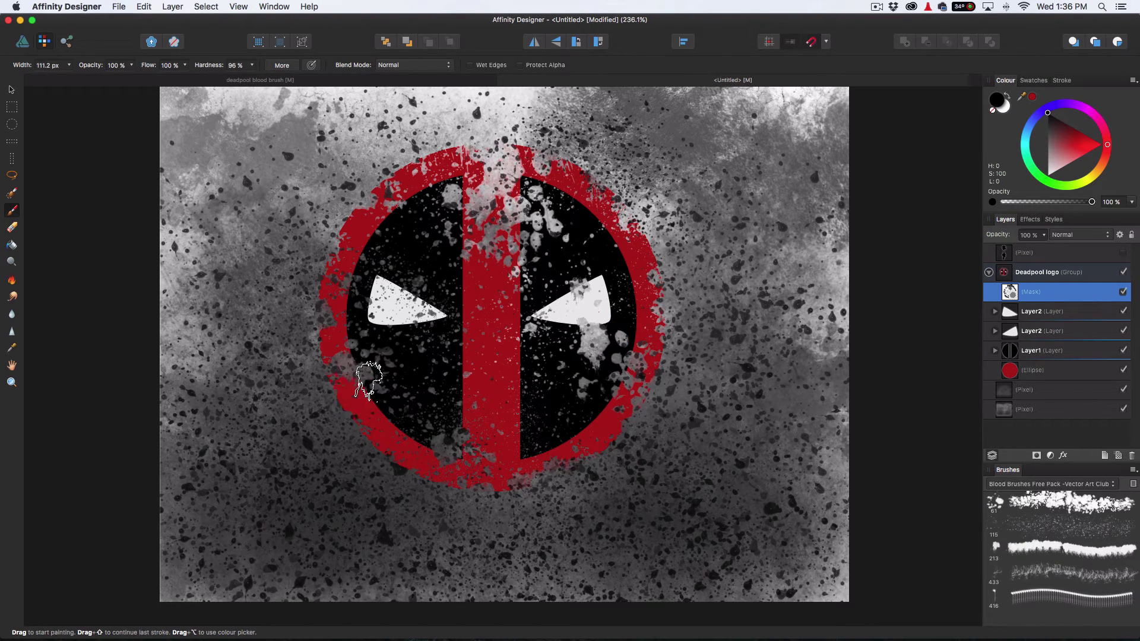
drag(367, 374, 387, 374)
Show the hidden test pixel layer and paint black test strokes with the third blood brush beside the logo
click(1123, 254)
click(1104, 255)
mouse_move(629, 172)
mouse_down()
mouse_move(683, 169)
mouse_move(644, 128)
mouse_move(687, 171)
mouse_up()
scroll(705, 267, down, 3)
mouse_move(682, 419)
mouse_down()
mouse_move(679, 346)
mouse_move(676, 358)
mouse_move(687, 335)
mouse_up()
key(bracketleft)
key(bracketleft)
key(bracketleft)
mouse_move(651, 370)
mouse_down()
mouse_move(625, 349)
mouse_move(613, 442)
mouse_up()
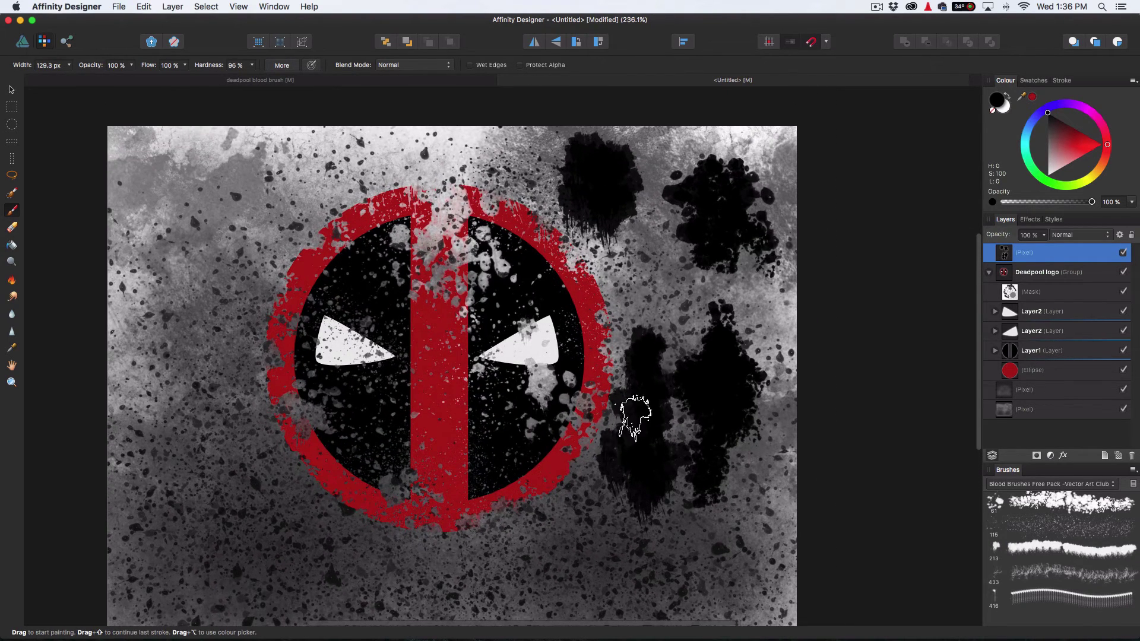
Stamp the drip brush once at about 210 px between the black test swatches, reduce it to about 110 px and hide the test layer
key(bracketright)
key(bracketright)
key(bracketright)
key(bracketright)
click(647, 300)
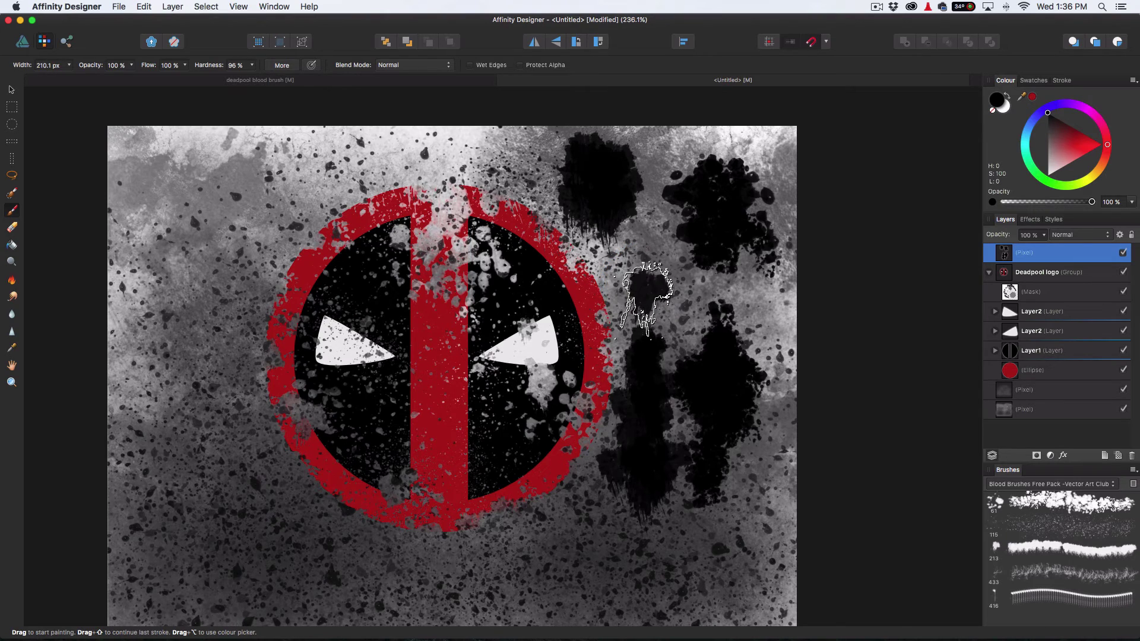
click(643, 276)
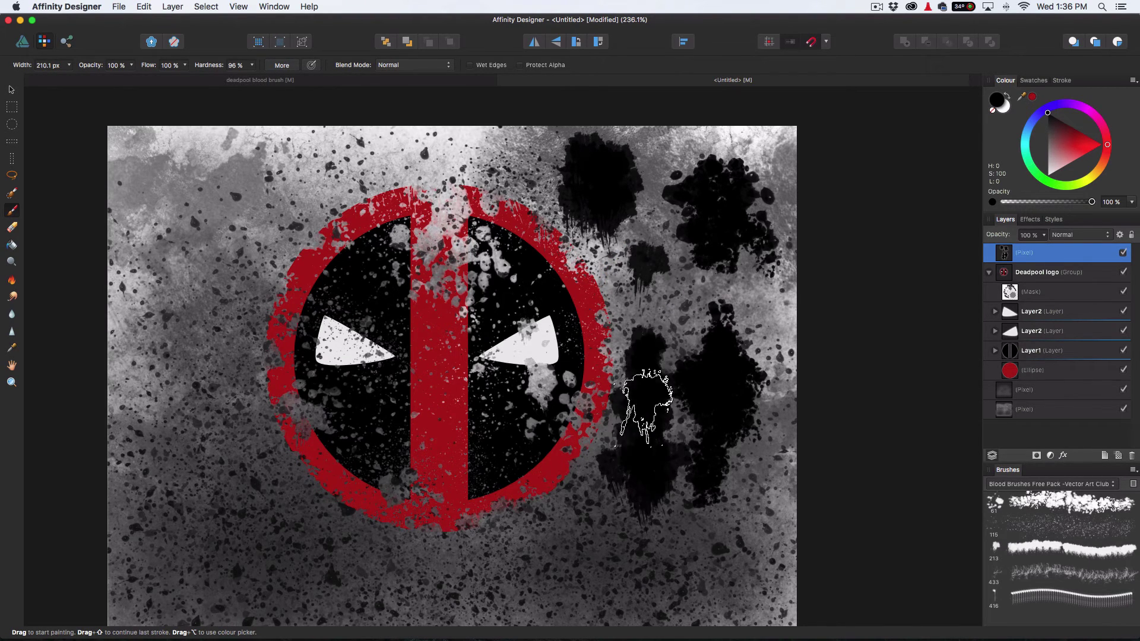
key(bracketleft)
key(bracketleft)
key(bracketleft)
key(bracketleft)
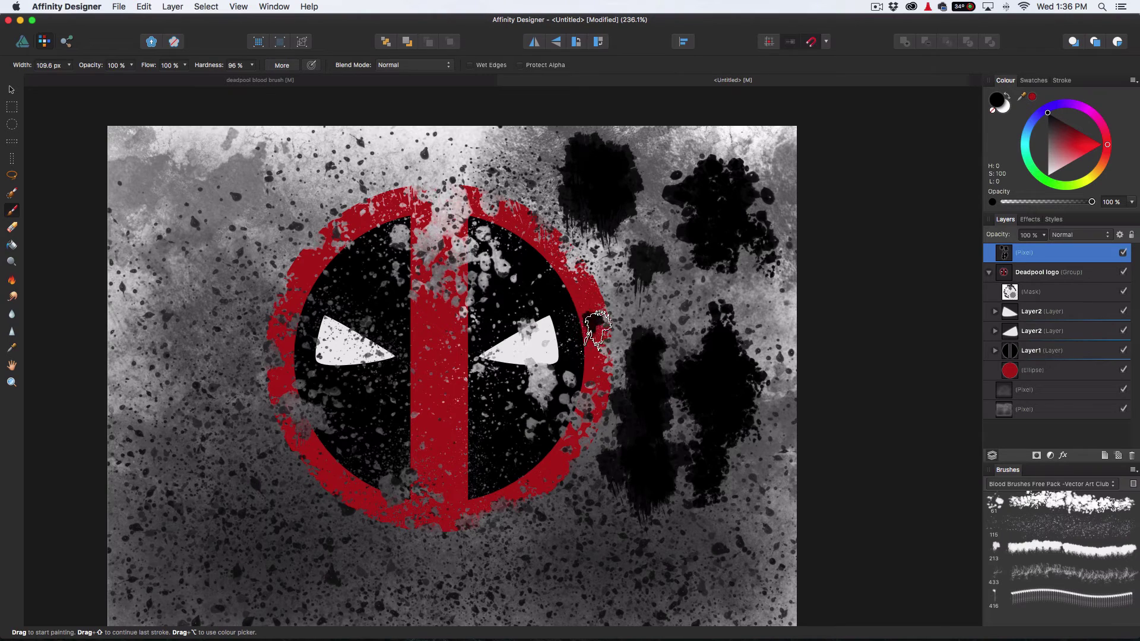
click(1123, 254)
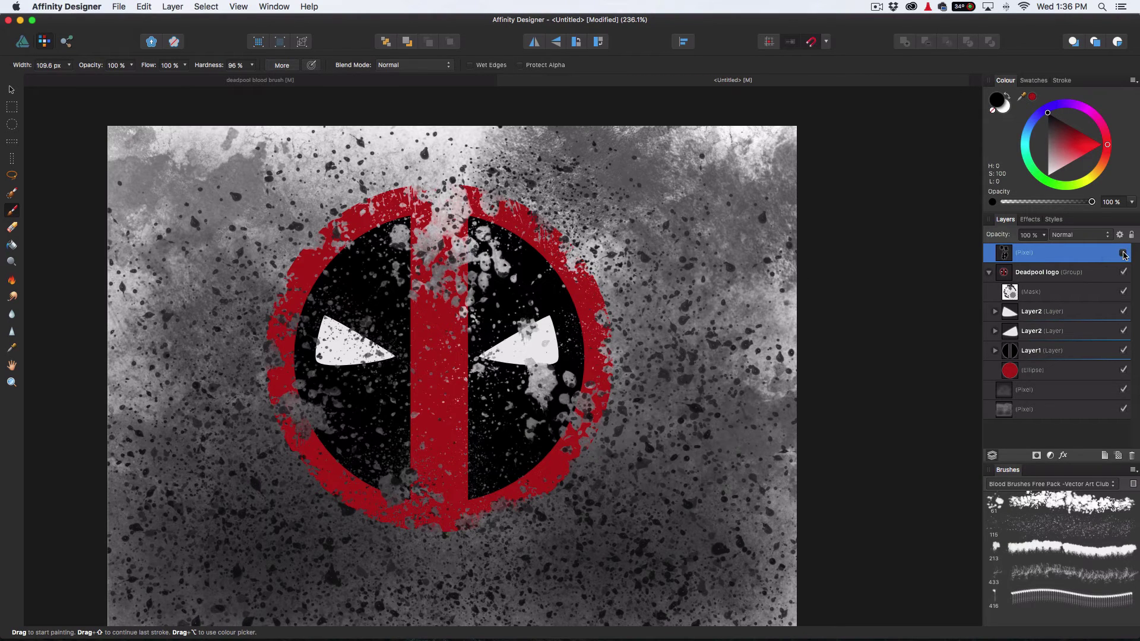
Reselect the logo's mask and mask out a drip patch beside the left eye's inner tip, enlarging the brush to about 155 px
click(1051, 292)
drag(575, 323, 608, 308)
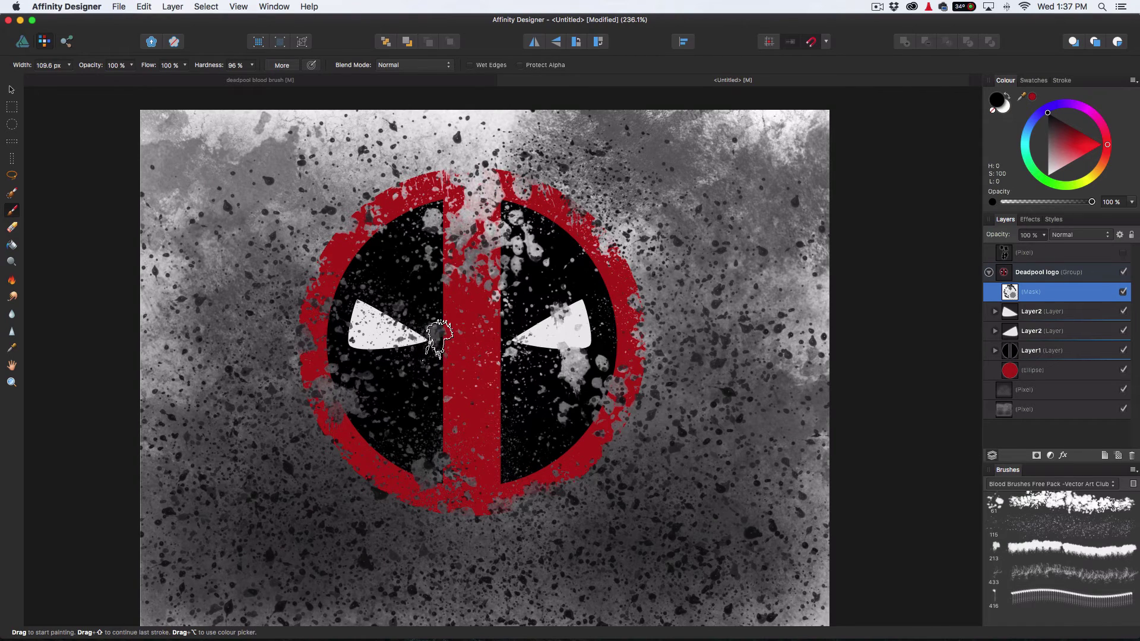
key(bracketright)
key(bracketright)
key(bracketright)
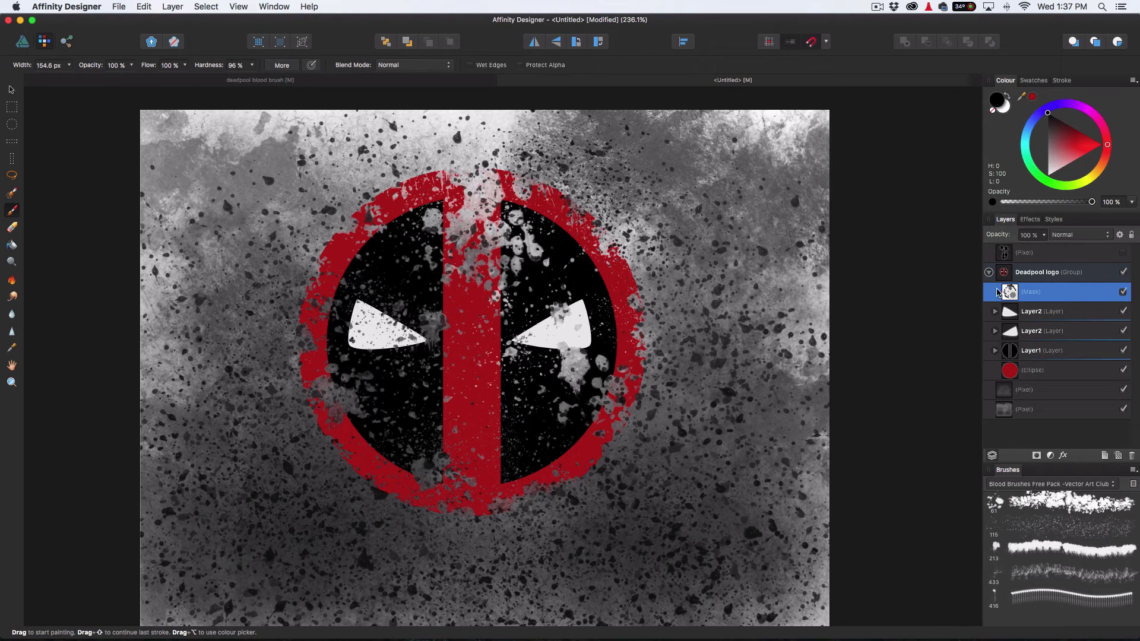
Add a new pixel layer, place it directly above the Deadpool logo group and collapse the group
click(988, 273)
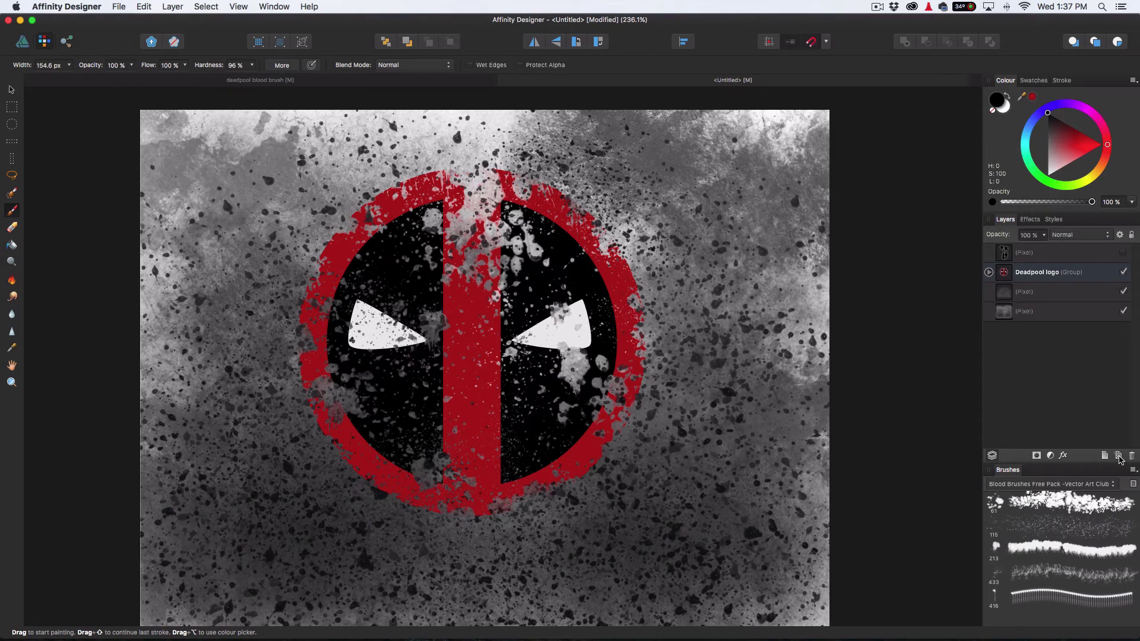
click(989, 273)
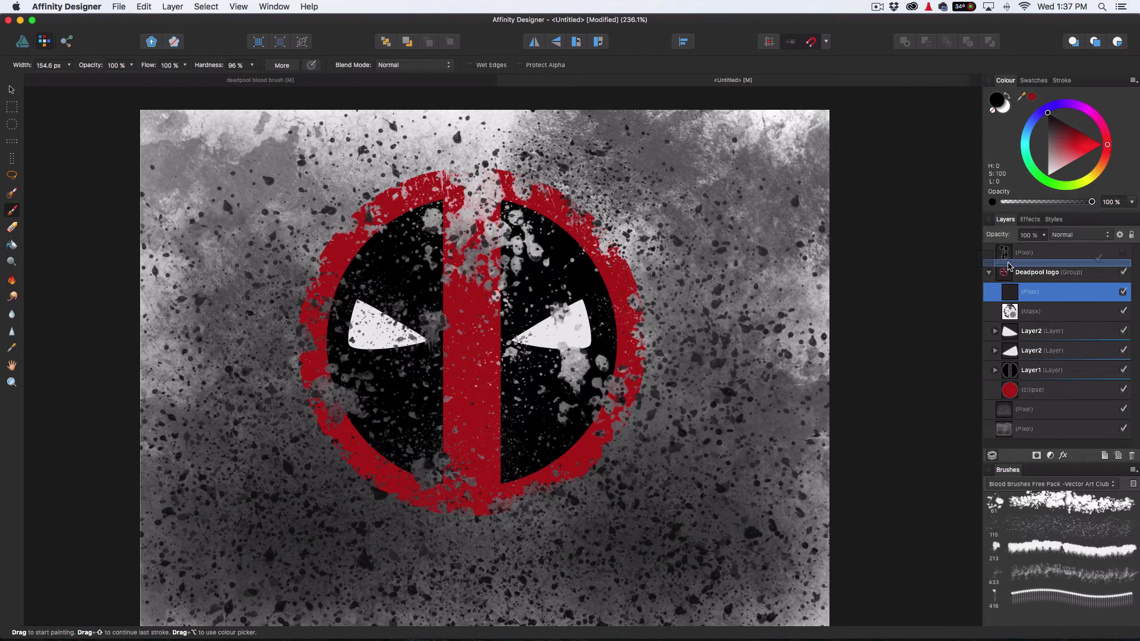
drag(1008, 266, 1007, 268)
click(989, 293)
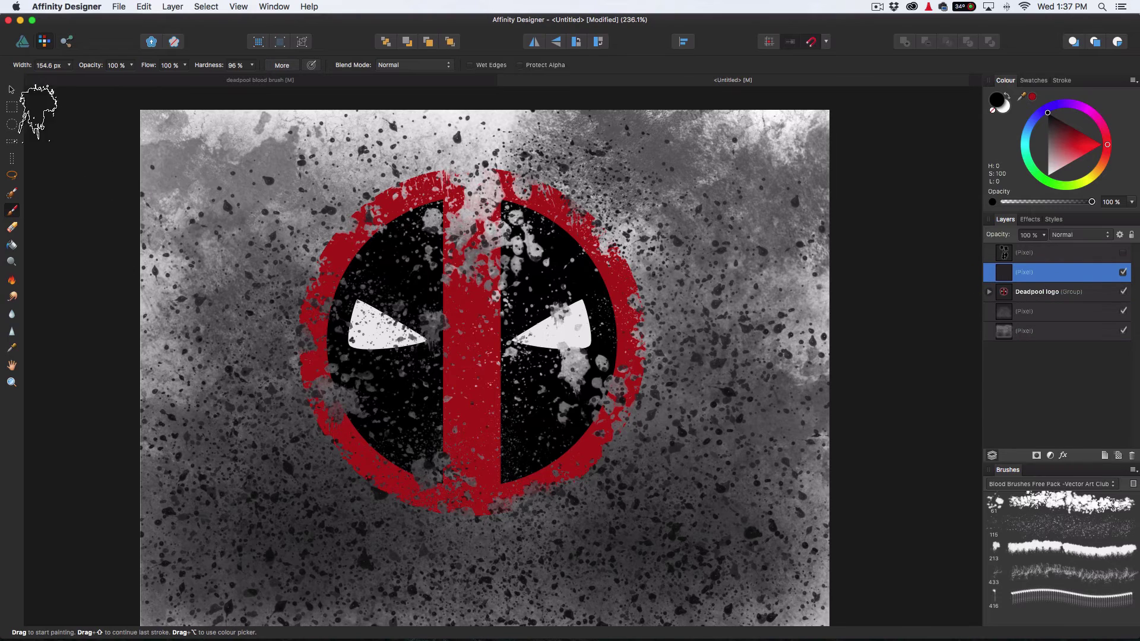
Examine the Blood Splashes group in the deadpool blood brush document by toggling its visibility, and return to the untitled poster
click(207, 82)
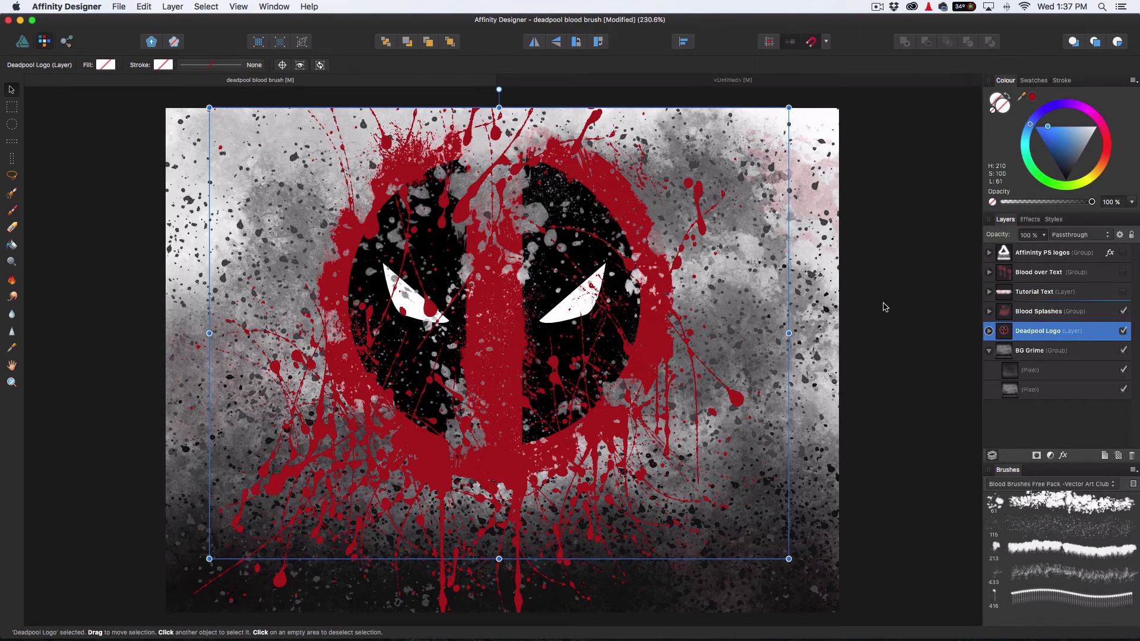
click(1122, 312)
click(1123, 312)
click(1122, 311)
click(1122, 312)
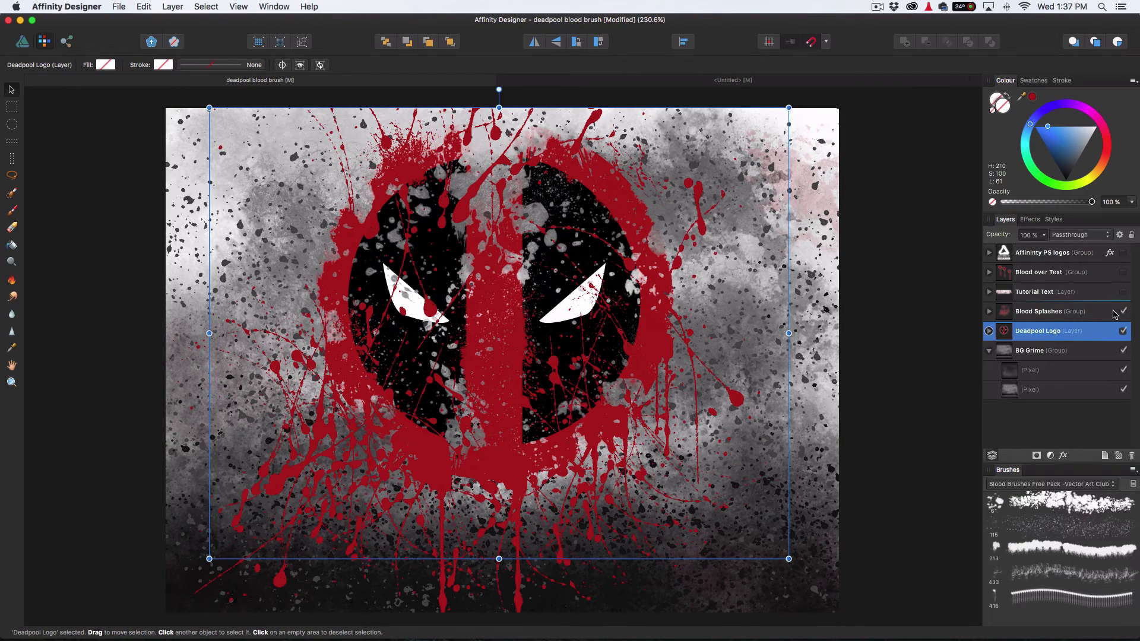
click(728, 81)
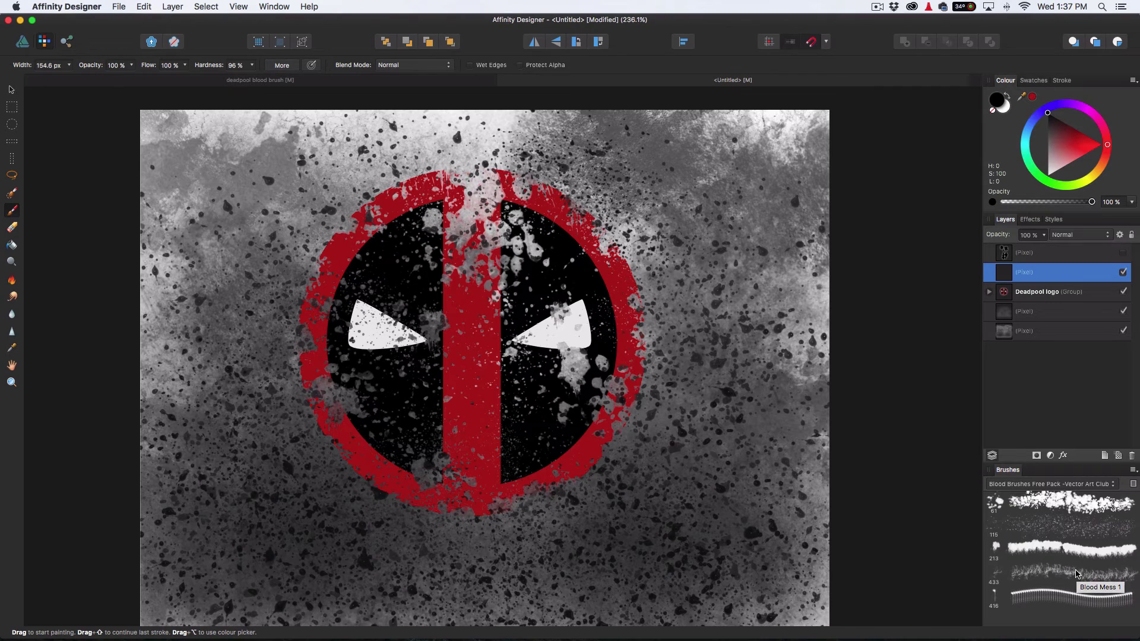
Choose the second blood brush with dark red (H 0, S 92, L 35) and paint speckles over the logo and around it, enlarging the brush to about 350 px
click(1053, 529)
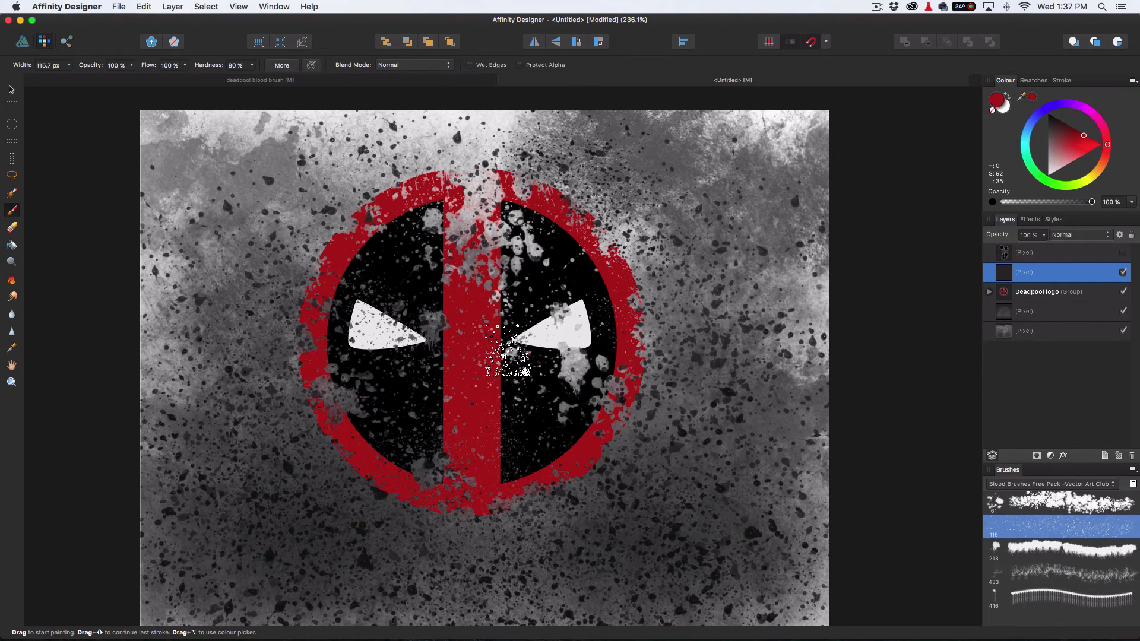
mouse_move(508, 312)
mouse_down()
mouse_move(592, 312)
mouse_move(312, 313)
mouse_move(404, 407)
mouse_move(634, 480)
mouse_up()
mouse_move(482, 431)
mouse_down()
mouse_move(525, 386)
mouse_move(497, 386)
mouse_up()
mouse_move(386, 356)
mouse_down()
mouse_move(483, 468)
mouse_move(421, 451)
mouse_up()
mouse_move(514, 447)
mouse_down()
mouse_move(449, 506)
mouse_move(640, 517)
mouse_move(677, 464)
mouse_up()
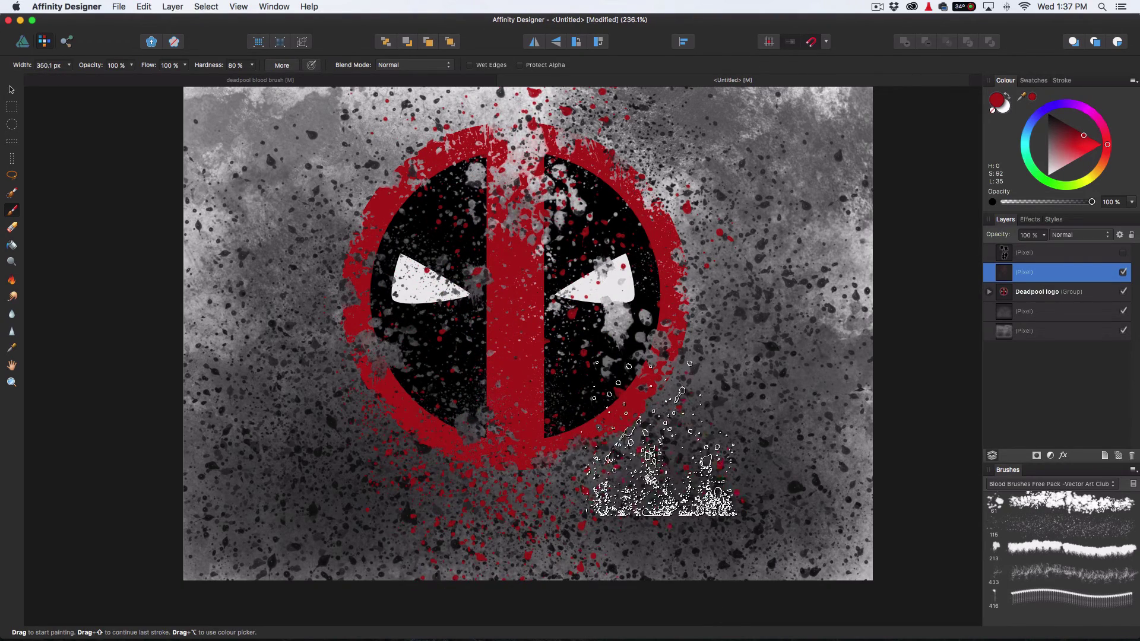
drag(702, 375, 887, 350)
Add red speckles over the left eye and the area beside the ring with the brush at about 452 px, undoing one stroke
mouse_move(291, 332)
mouse_down()
mouse_move(290, 319)
mouse_move(340, 326)
mouse_up()
drag(336, 320, 357, 321)
key(super+z)
click(383, 297)
drag(421, 296, 370, 341)
key(space)
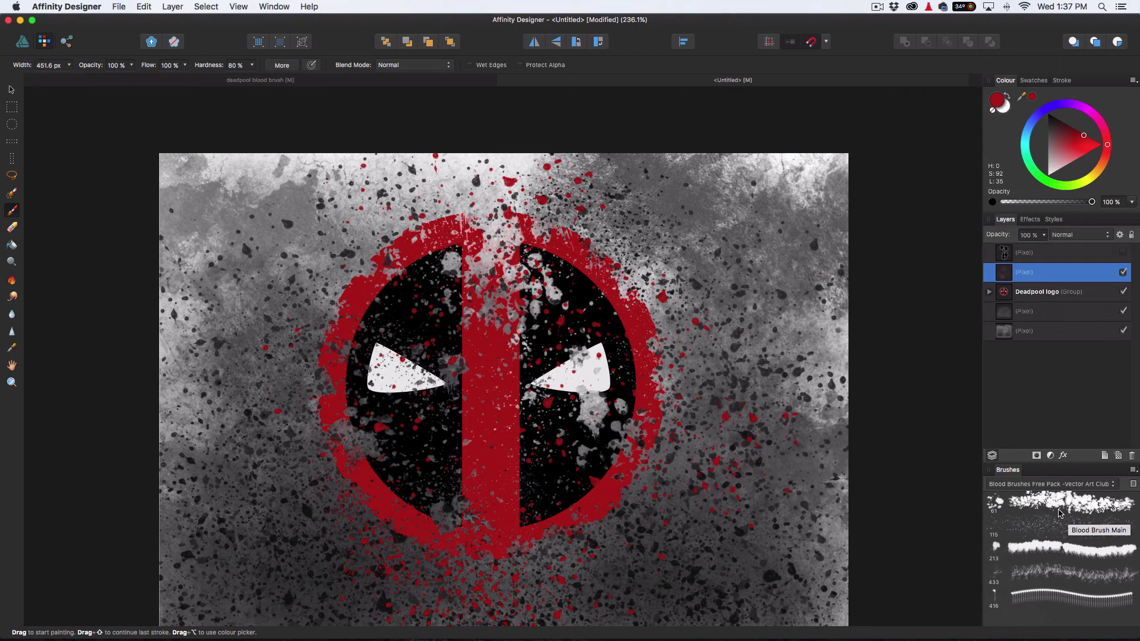
scroll(1099, 541, down, 2)
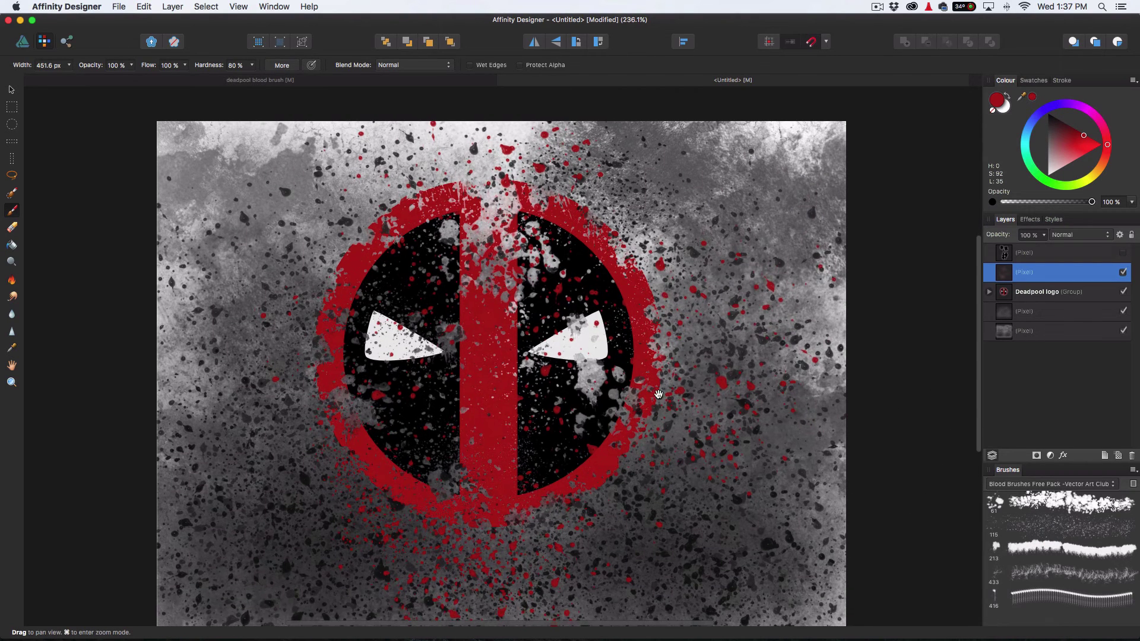
Choose the Blood Mess 1 brush, show the test layer and stamp red splatters at 433 px over the black test swatches
click(1072, 575)
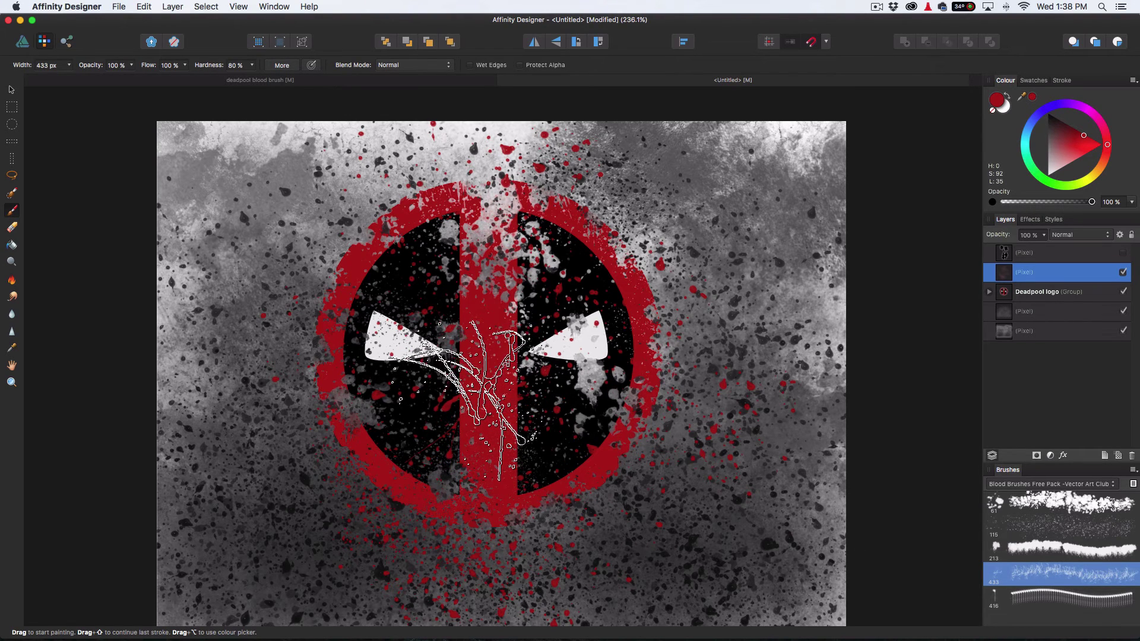
click(1080, 255)
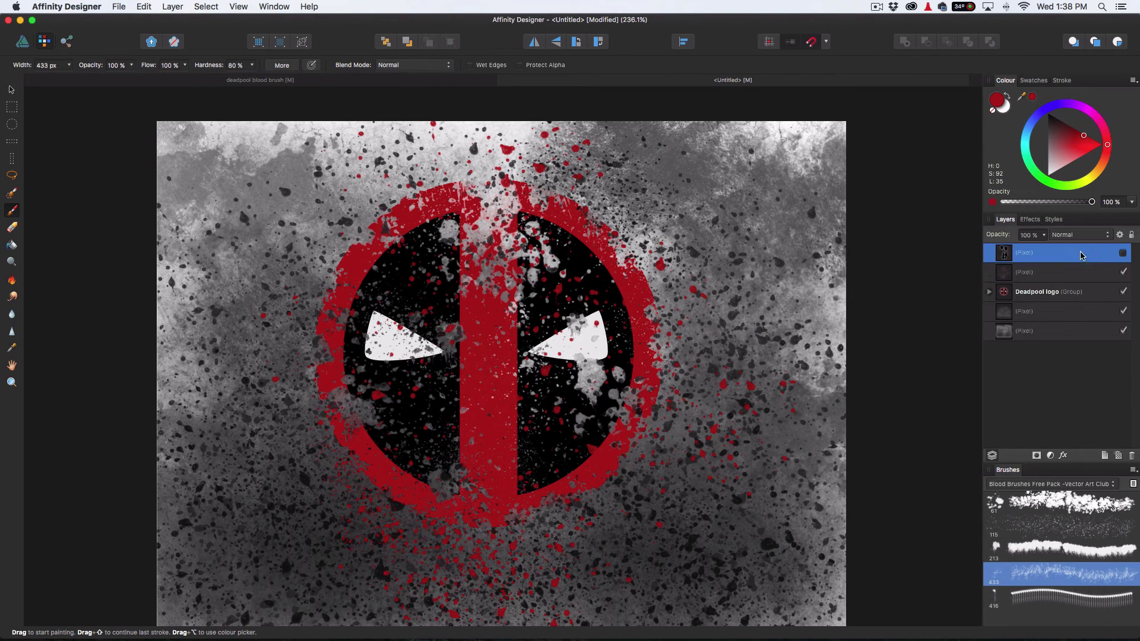
click(1124, 254)
click(749, 221)
click(745, 454)
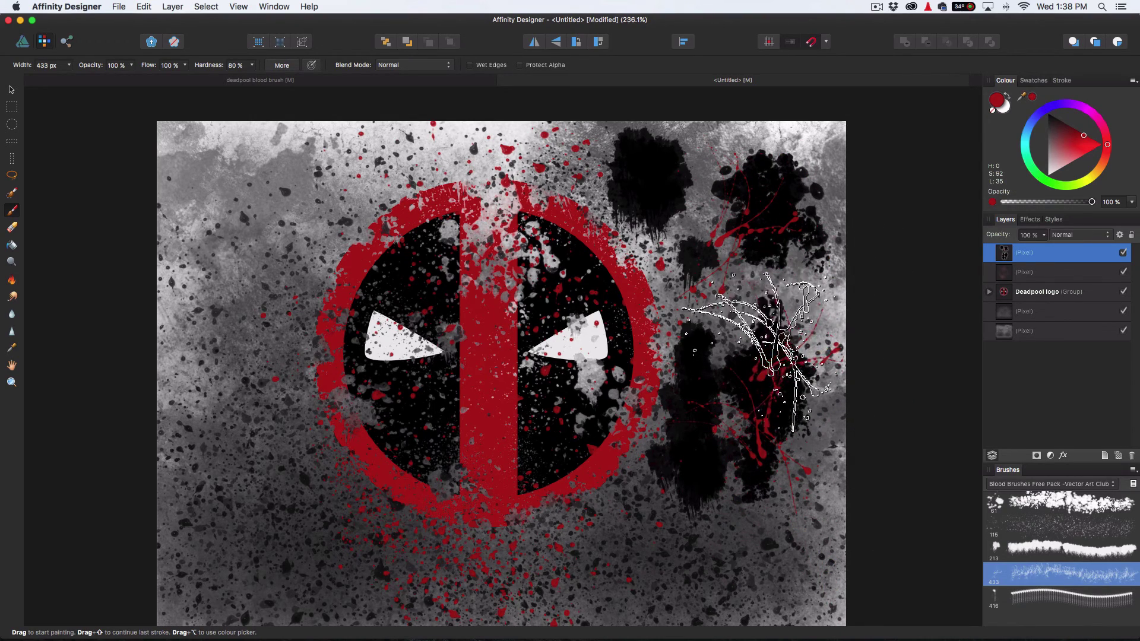
click(644, 193)
Stamp further test splatters at about 296 and 550 px, toggle the test layer's visibility and leave it hidden
drag(758, 241, 734, 241)
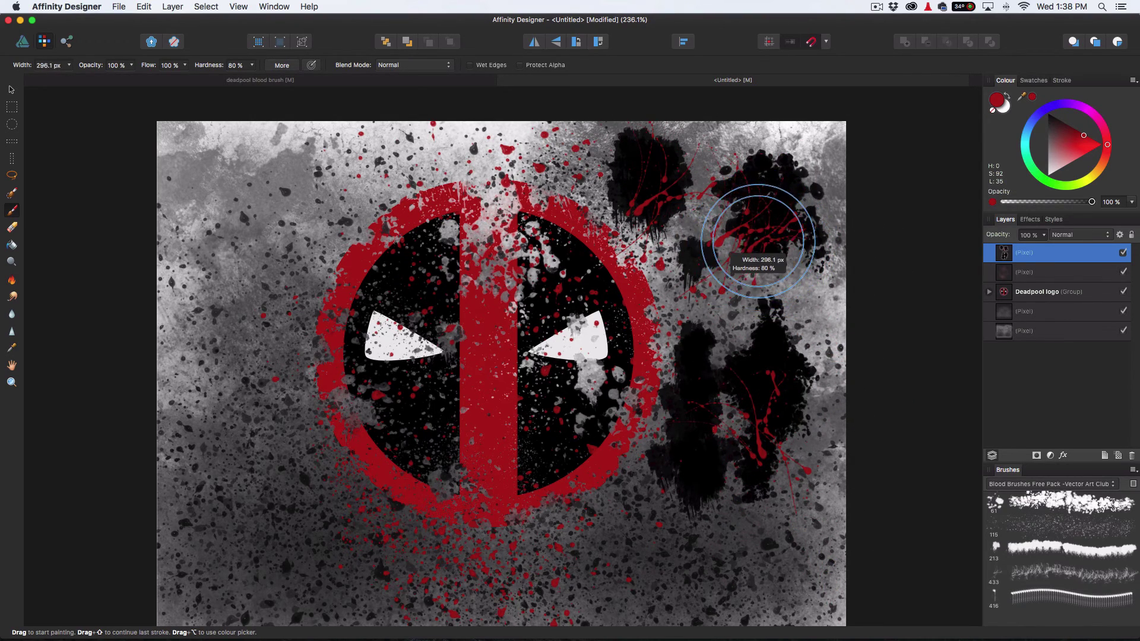
click(721, 249)
drag(706, 361, 751, 360)
click(757, 357)
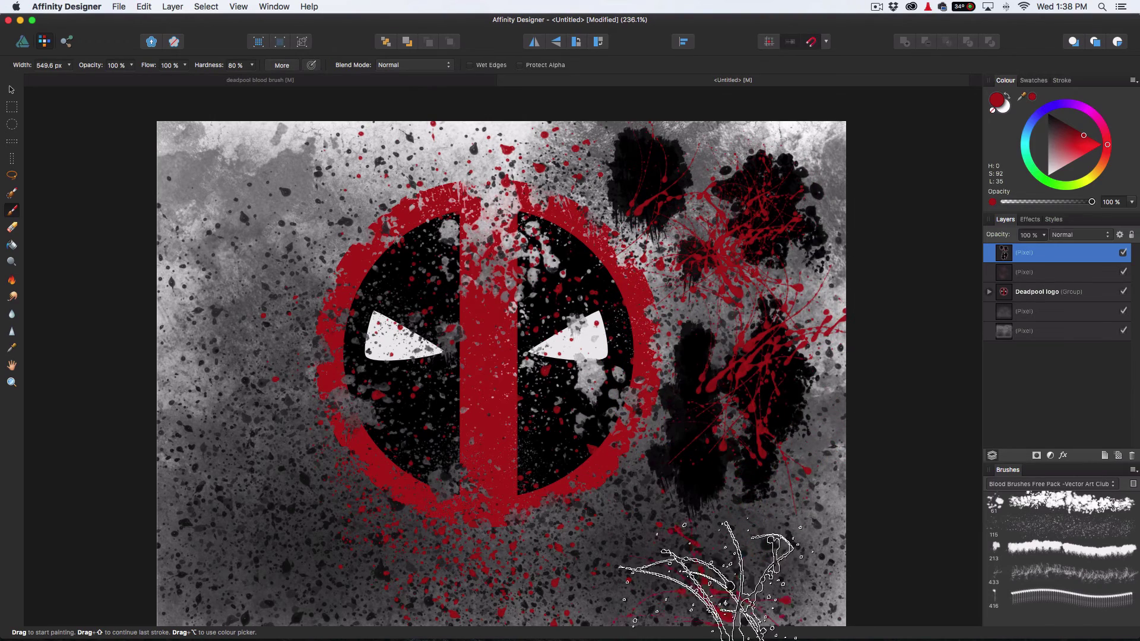
click(1123, 254)
click(1123, 254)
click(1124, 253)
click(1124, 254)
click(1122, 254)
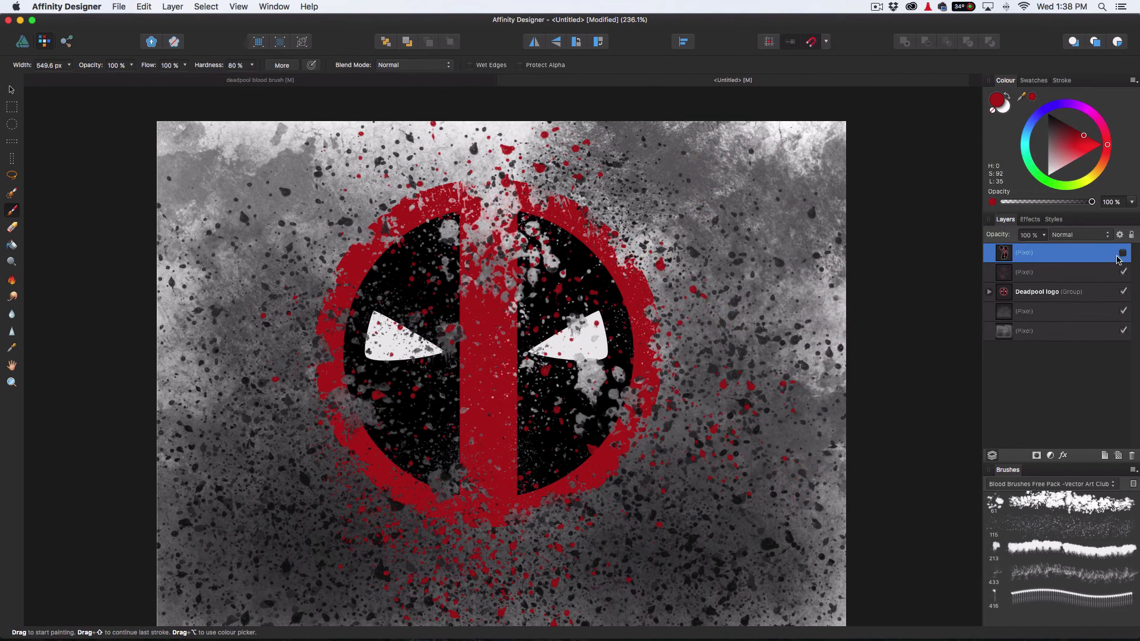
On the red speckle layer, stamp Blood Mess 1 splatters over both eyes, the bar and the ring's lower edges, varying the width between about 418 and 816 px
click(1069, 272)
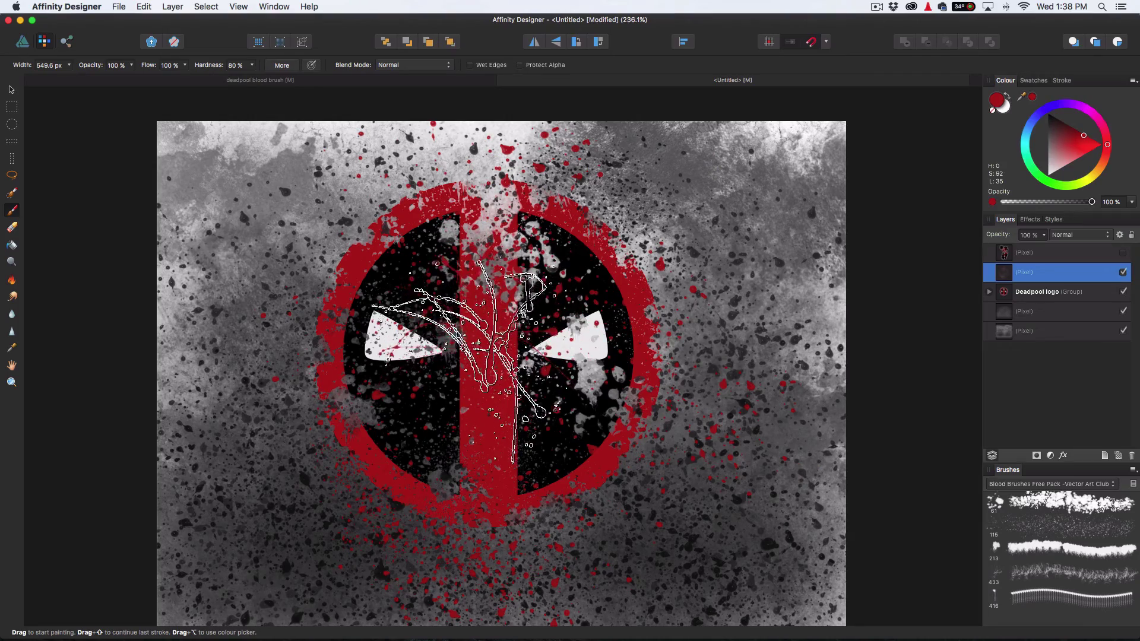
click(444, 381)
click(529, 361)
drag(504, 362, 532, 363)
click(528, 301)
drag(562, 411, 594, 410)
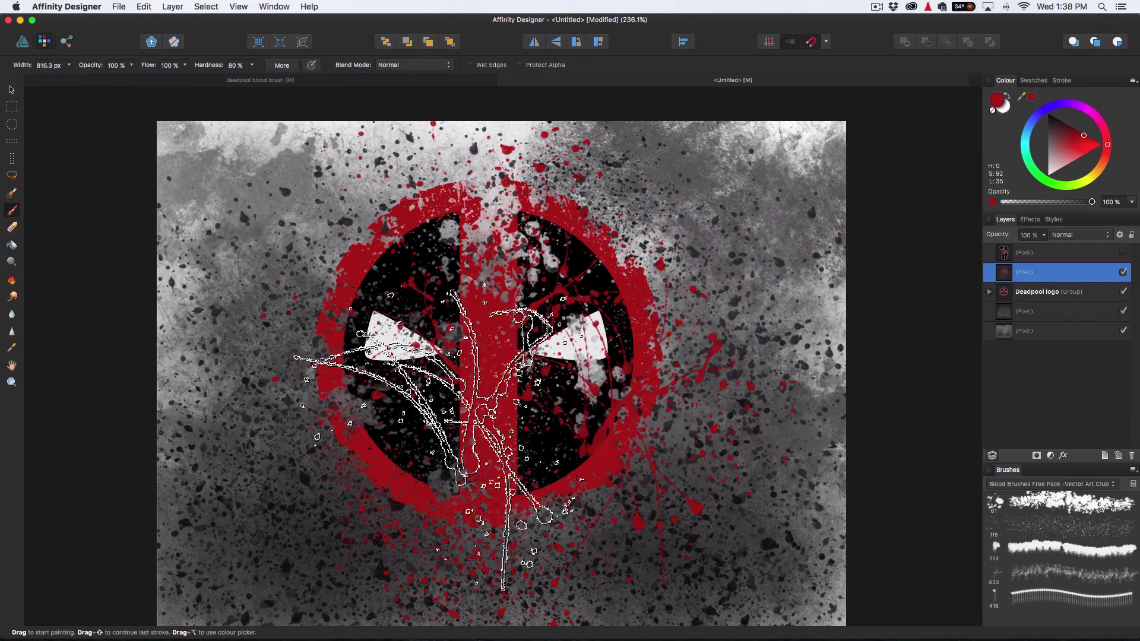
drag(360, 437, 335, 436)
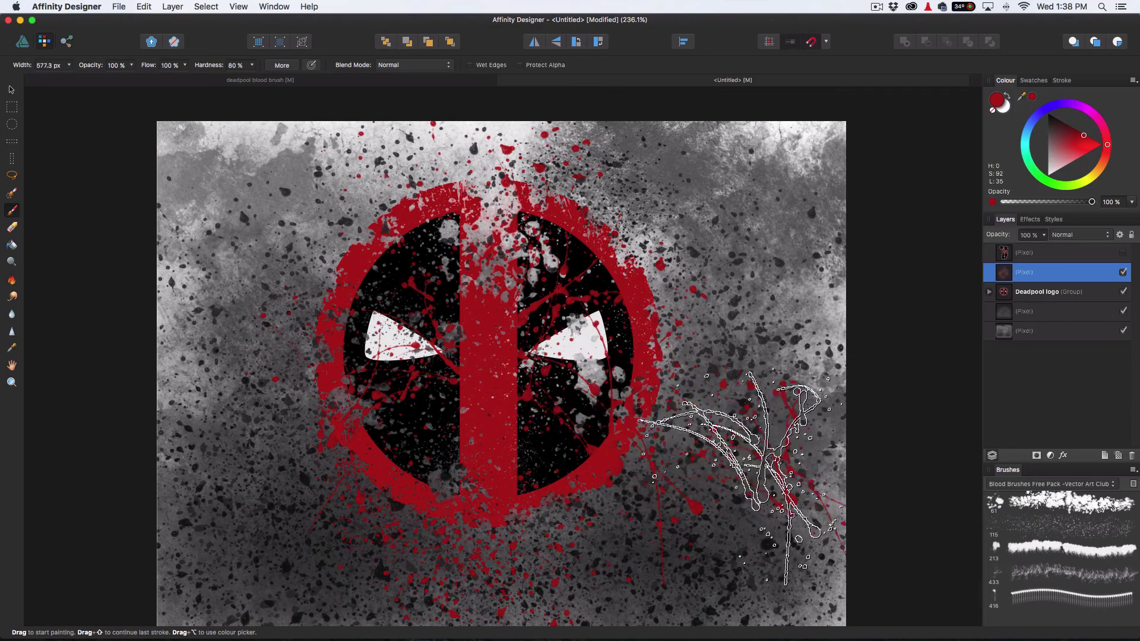
scroll(489, 430, down, 2)
drag(697, 261, 679, 261)
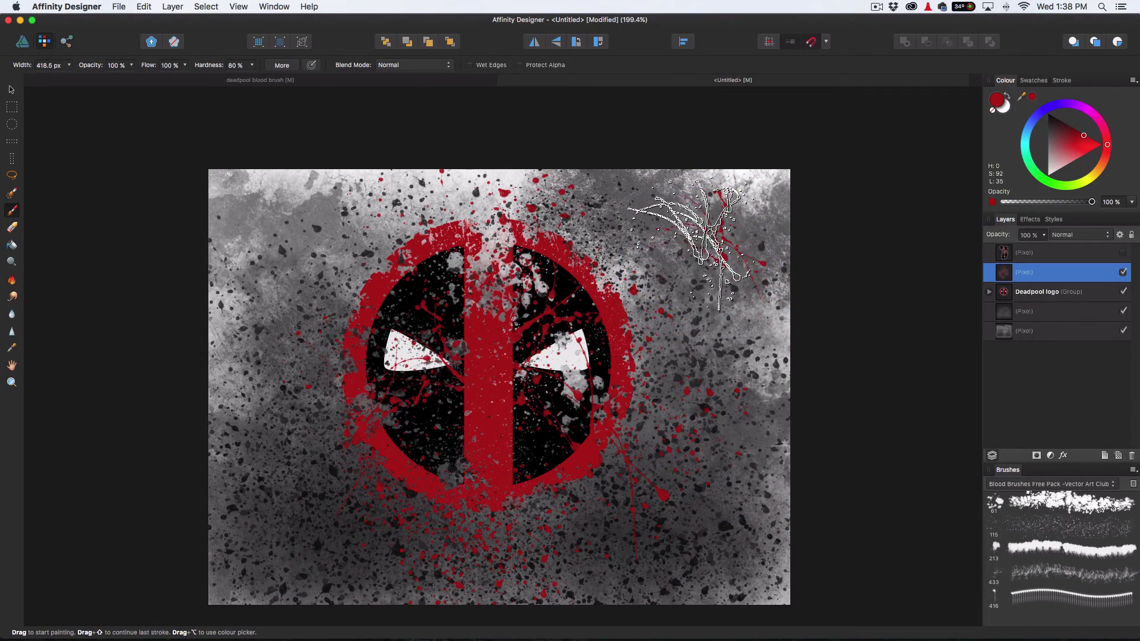
Show the test layer, stamp 418.5 px Blood Mess 1 splatters on the canvas's left side, hide the layer and reselect the red splatter layer
click(1052, 254)
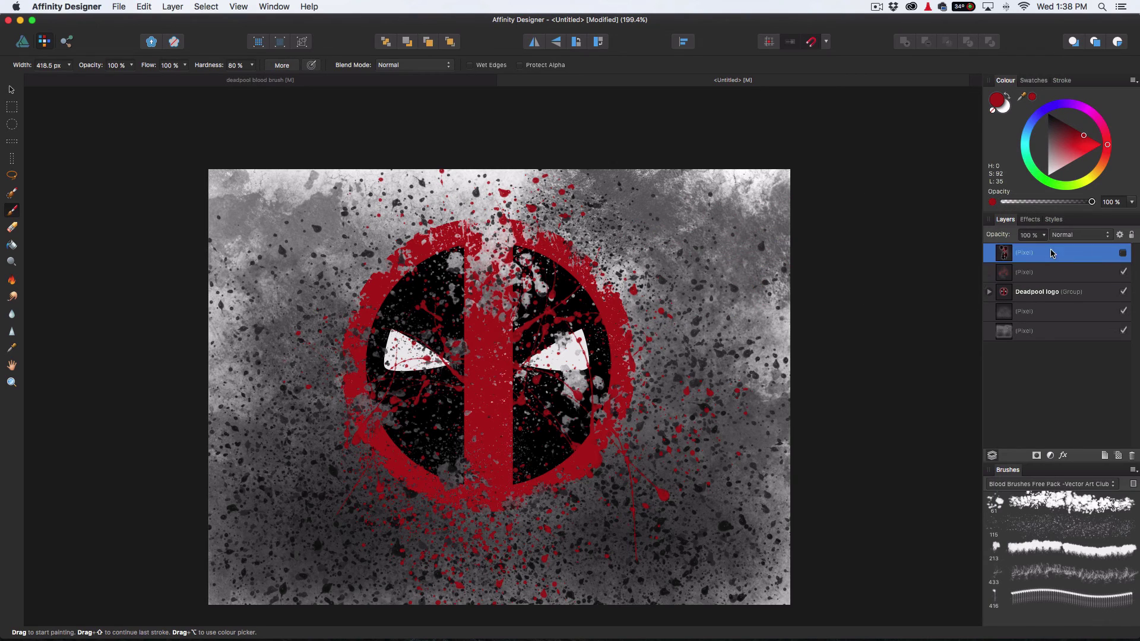
click(1123, 253)
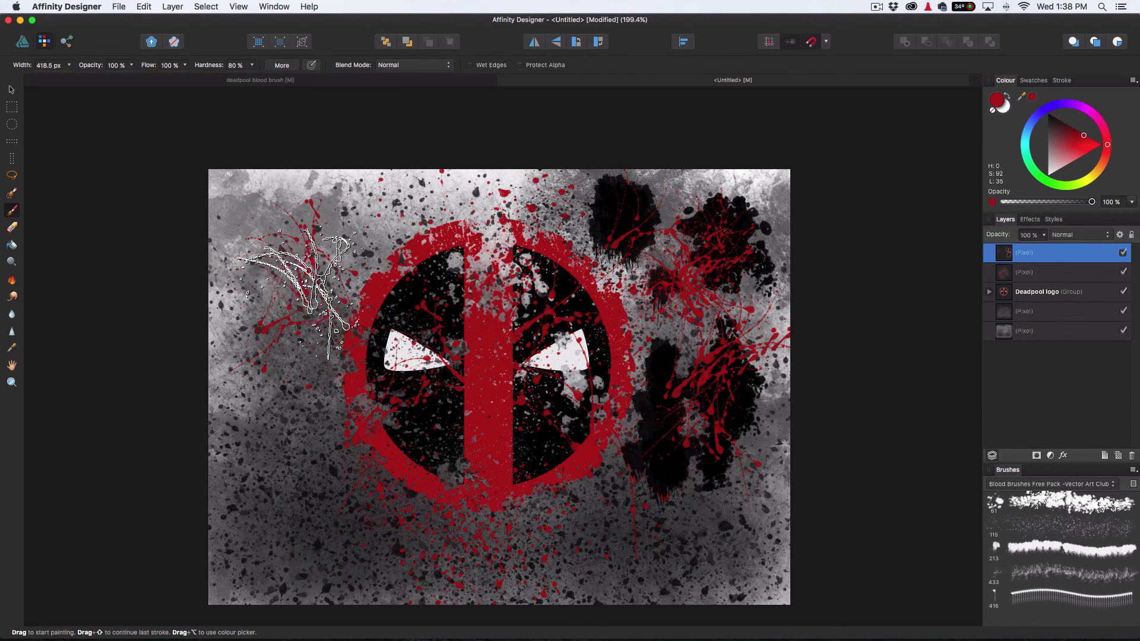
click(265, 472)
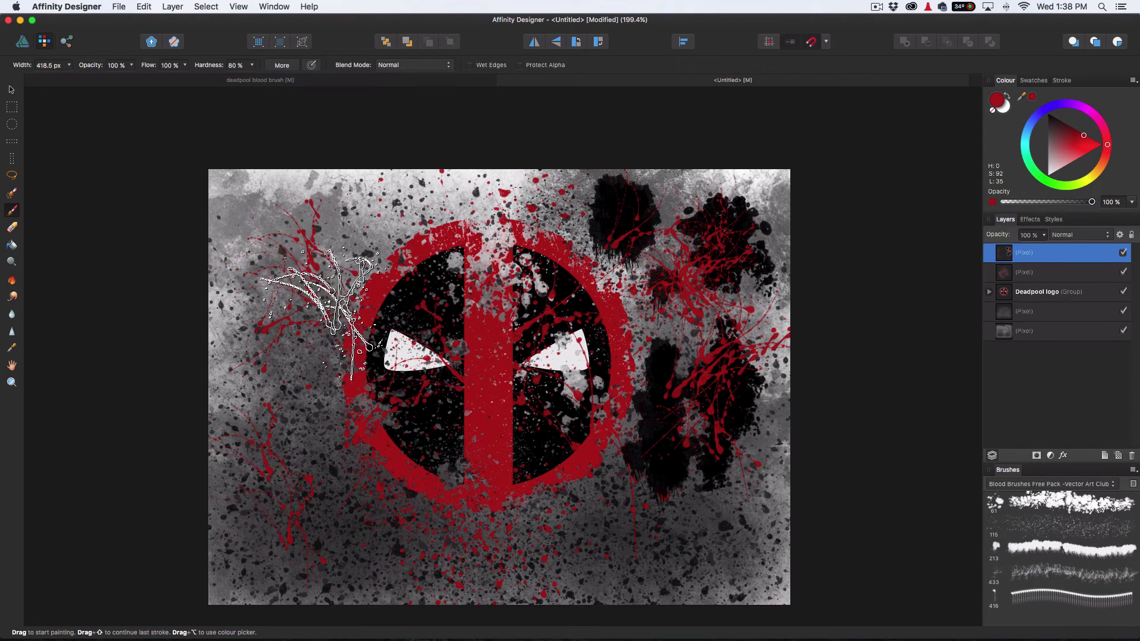
click(1124, 253)
click(1090, 276)
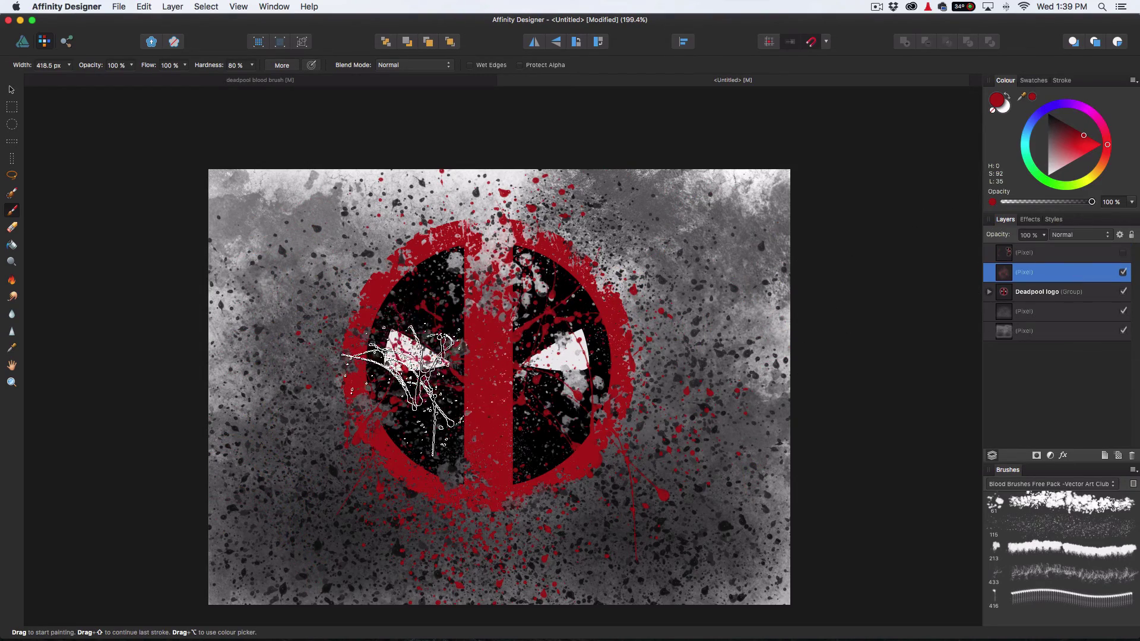
Stamp a 418.5 px splatter outside the ring's upper left edge and a 1075.4 px splatter below the logo's lower left
scroll(410, 386, up, 5)
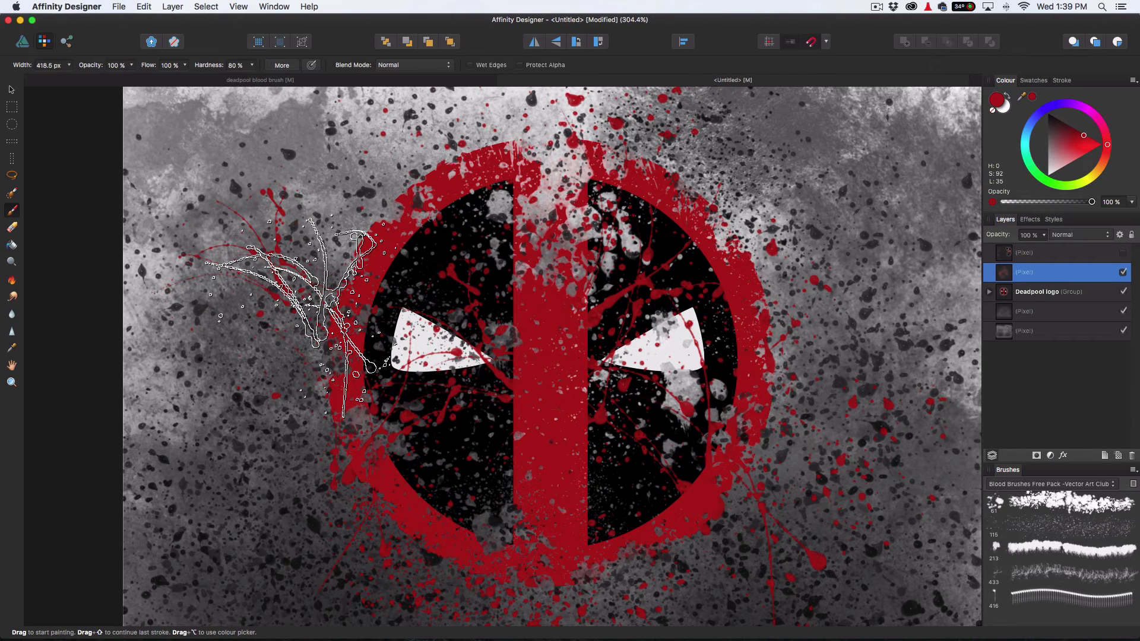
mouse_move(300, 315)
mouse_down()
mouse_move(282, 271)
mouse_move(269, 282)
mouse_move(294, 268)
mouse_move(313, 301)
mouse_up()
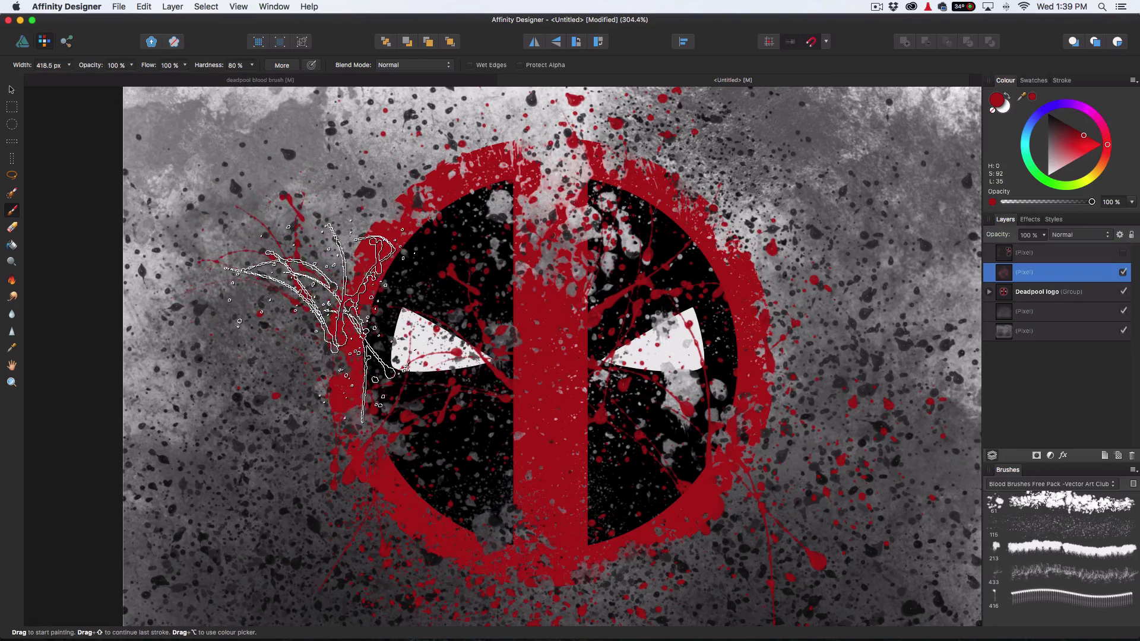
scroll(398, 352, down, 5)
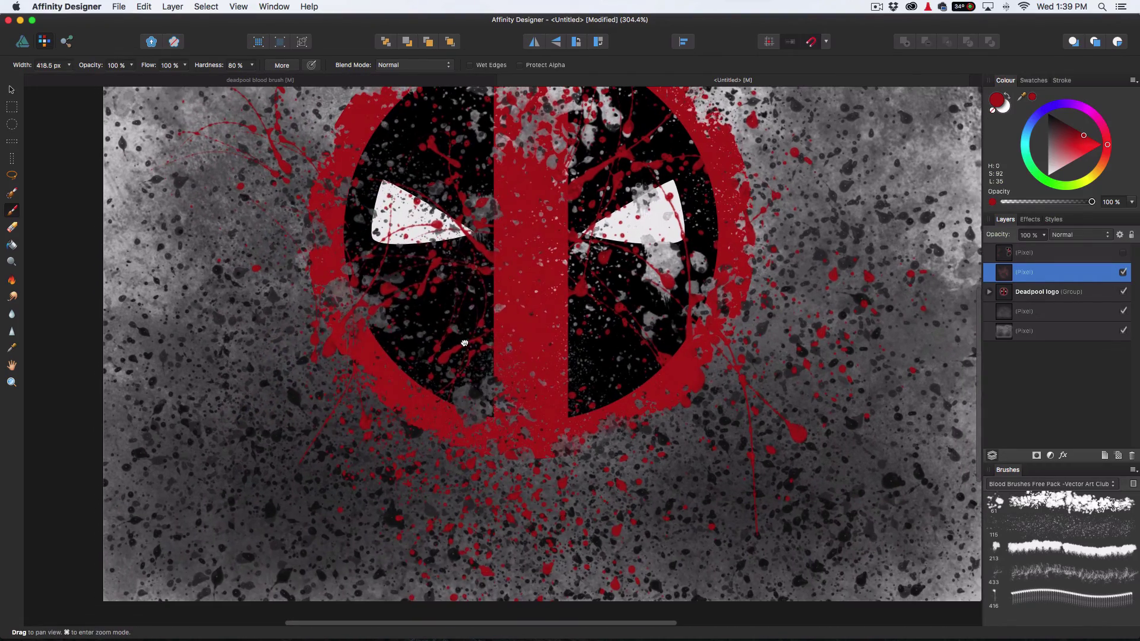
drag(400, 352, 452, 346)
click(452, 346)
scroll(452, 346, down, 5)
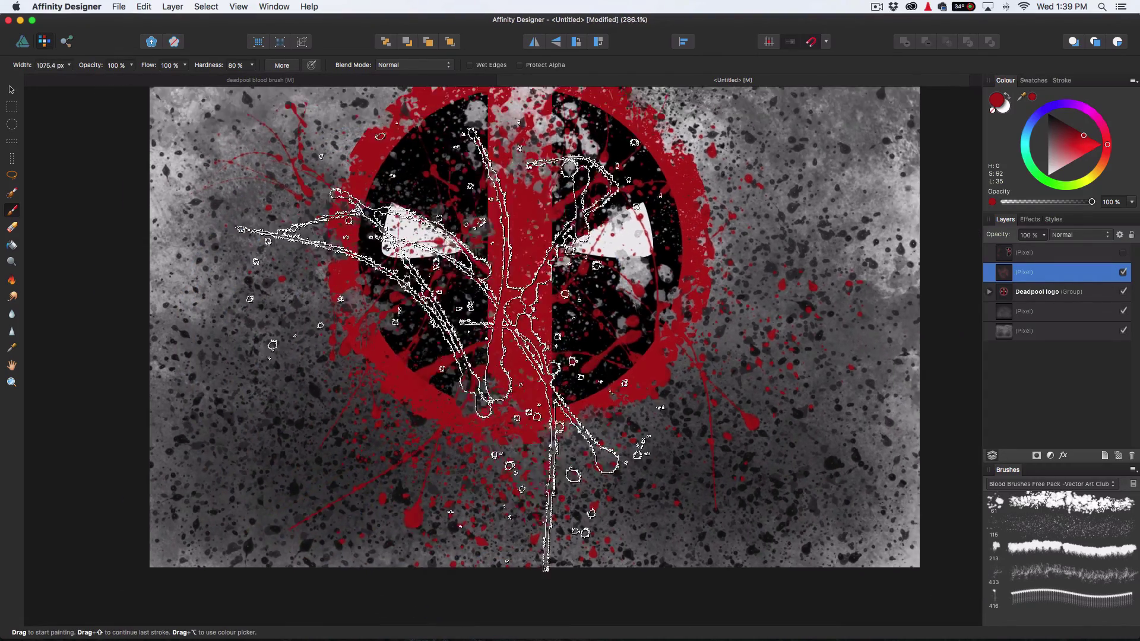
click(800, 329)
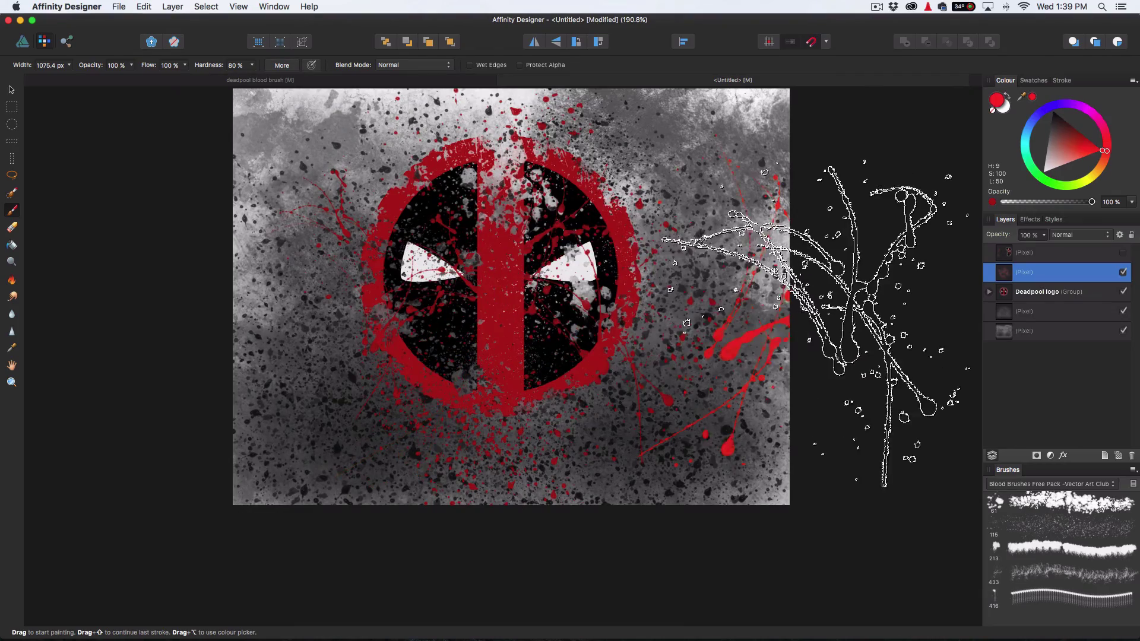
click(770, 333)
key(super+z)
click(538, 276)
drag(504, 243, 504, 317)
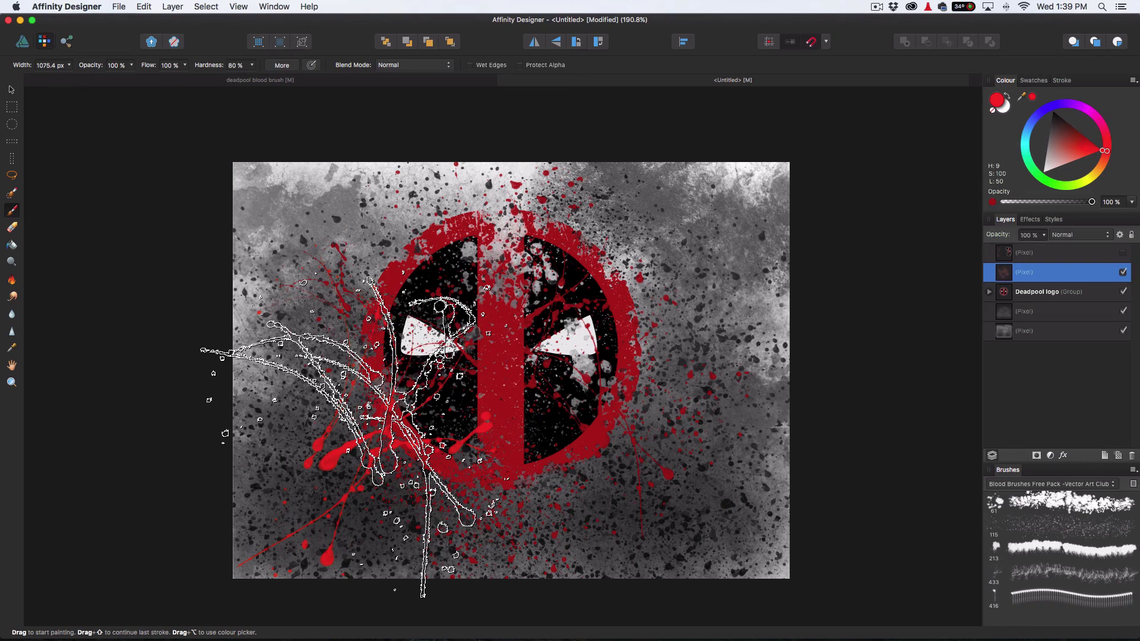
key(super+z)
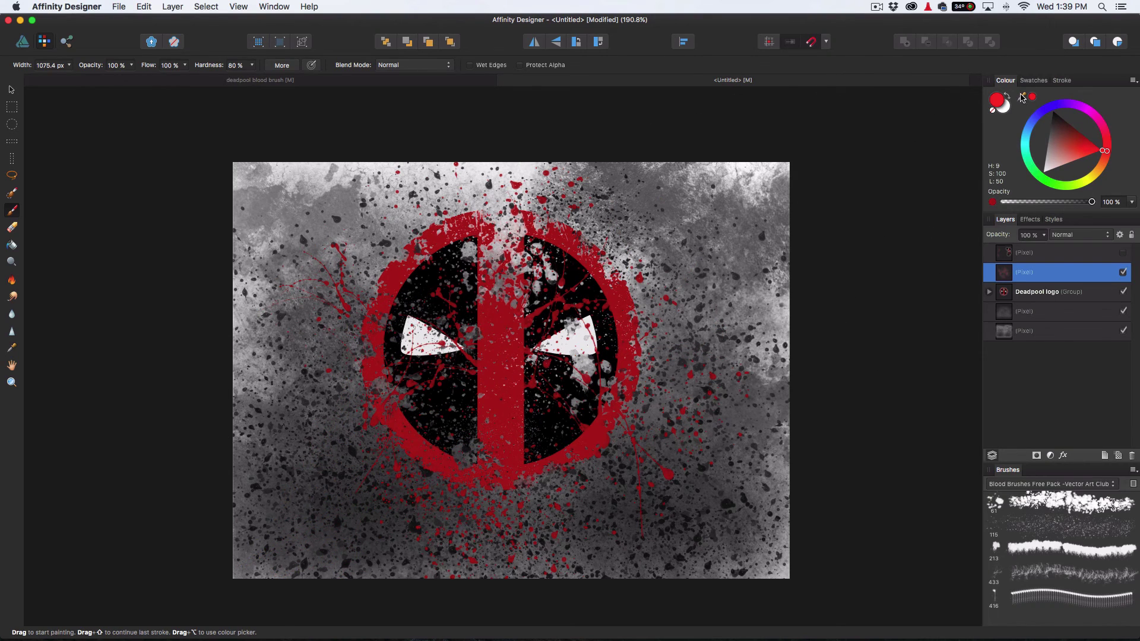
Apply the dark red sampled from the logo's bar and stamp 1075.4 px splatters at the ring's lower left, undoing the last one
mouse_move(1024, 98)
mouse_down()
mouse_move(949, 162)
mouse_move(502, 318)
mouse_up()
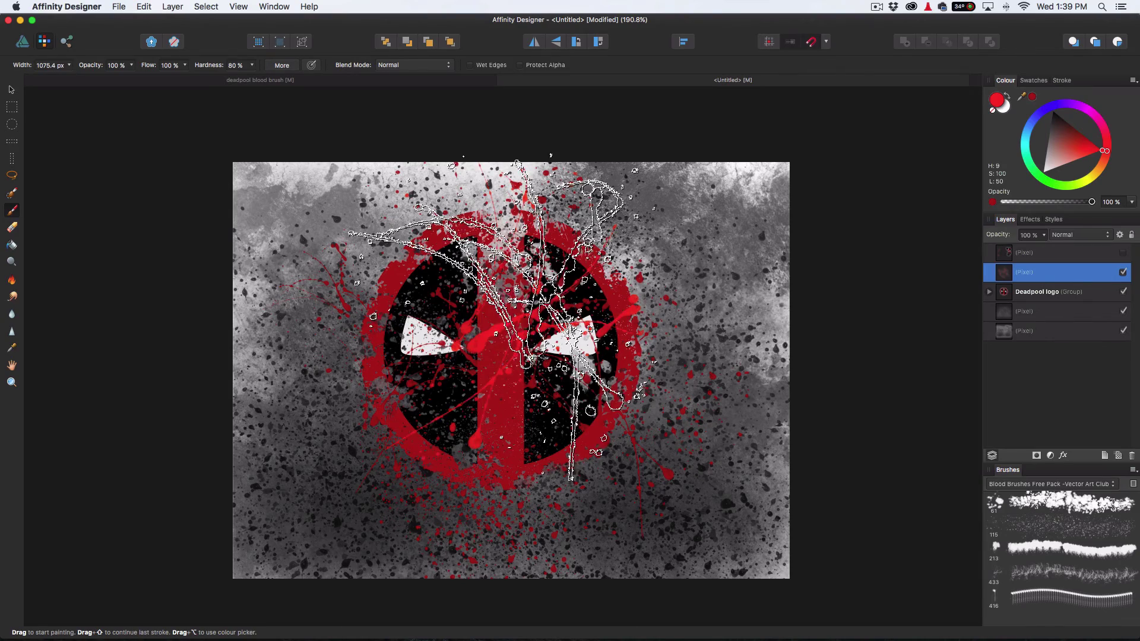
click(1032, 96)
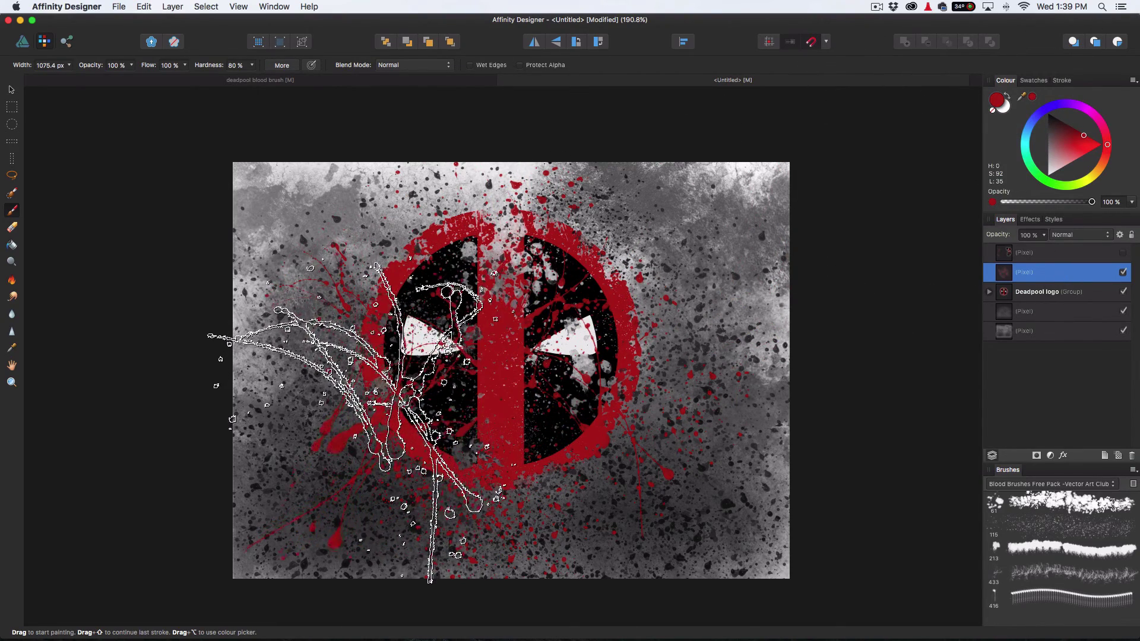
click(367, 427)
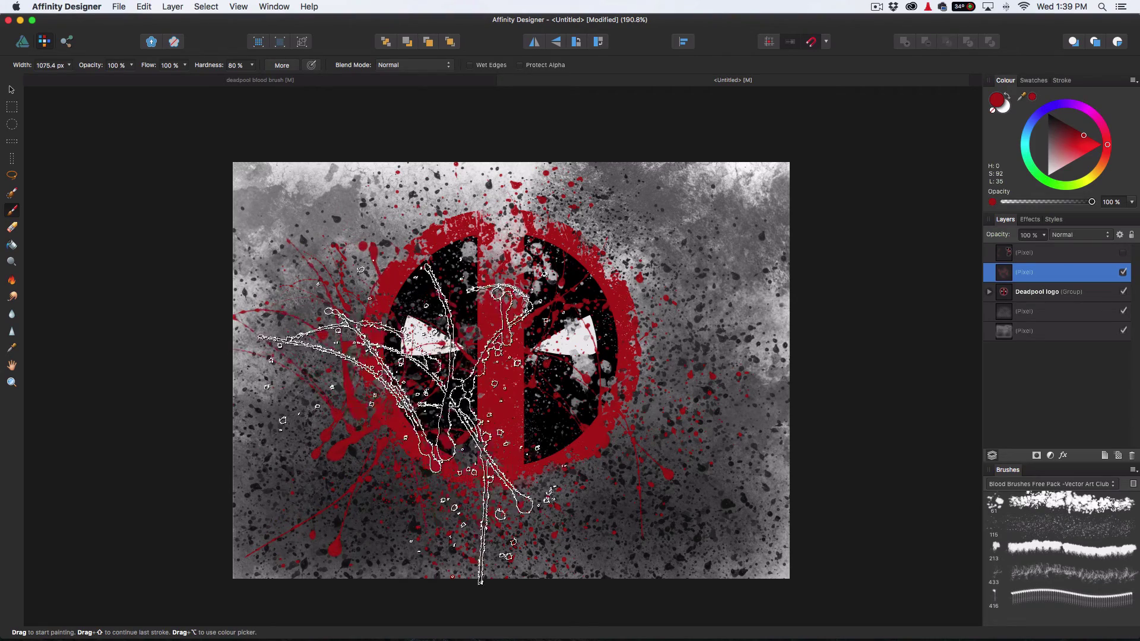
drag(534, 433, 490, 432)
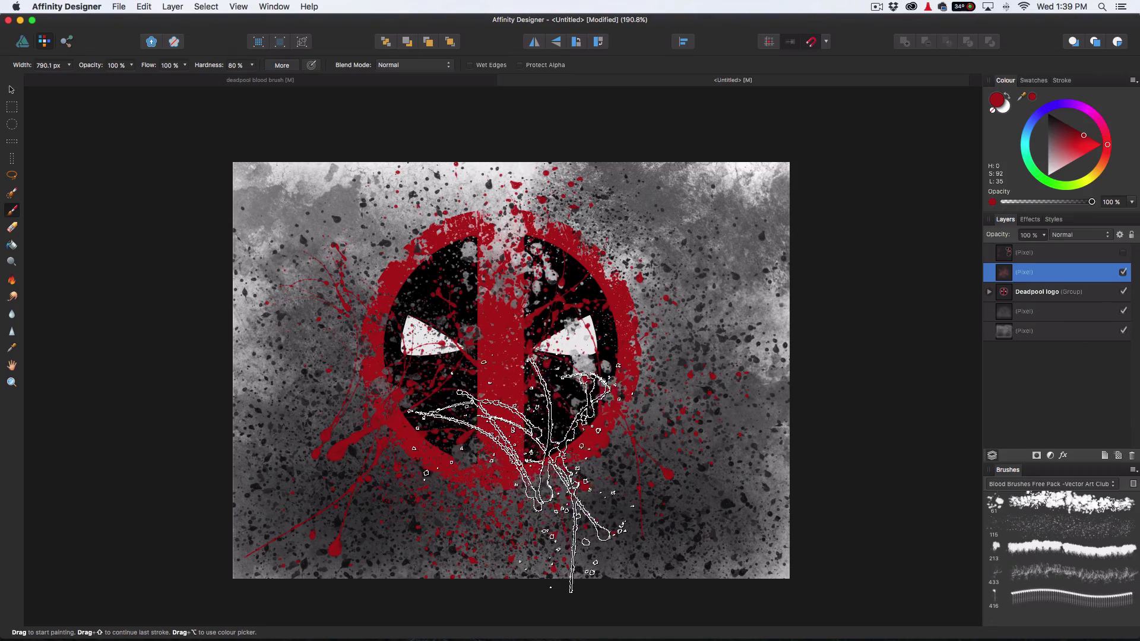
key(super+z)
Stamp smaller red splatters over the logo's right half and beside the bar, reducing the brush width from 585.2 to 159.2 px
drag(598, 299, 574, 299)
scroll(532, 394, up, 6)
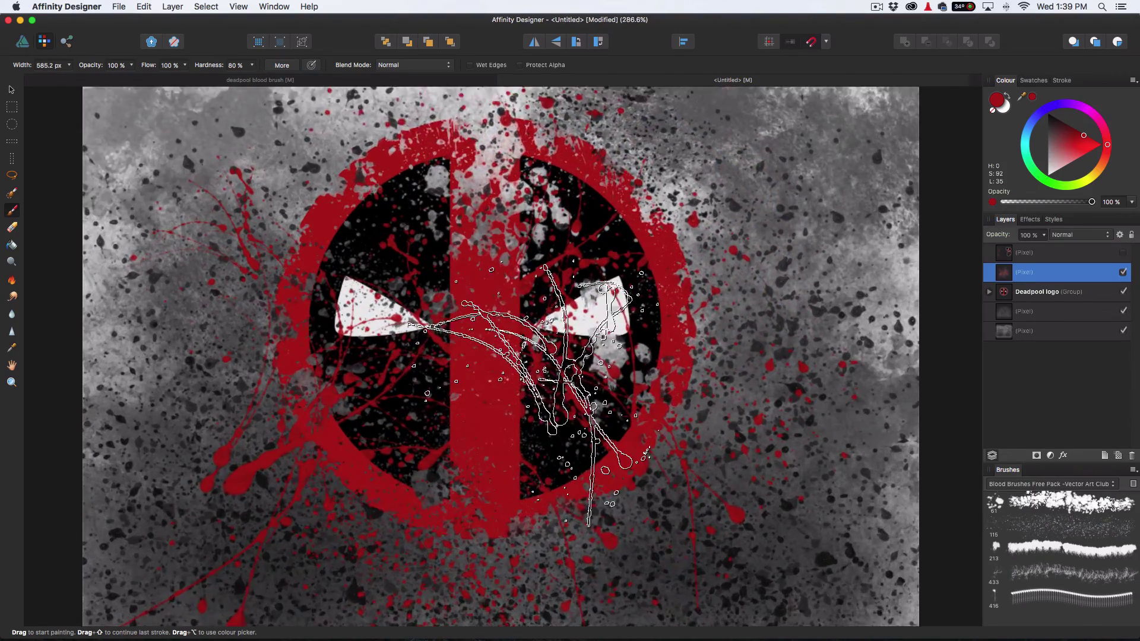
drag(491, 426, 445, 425)
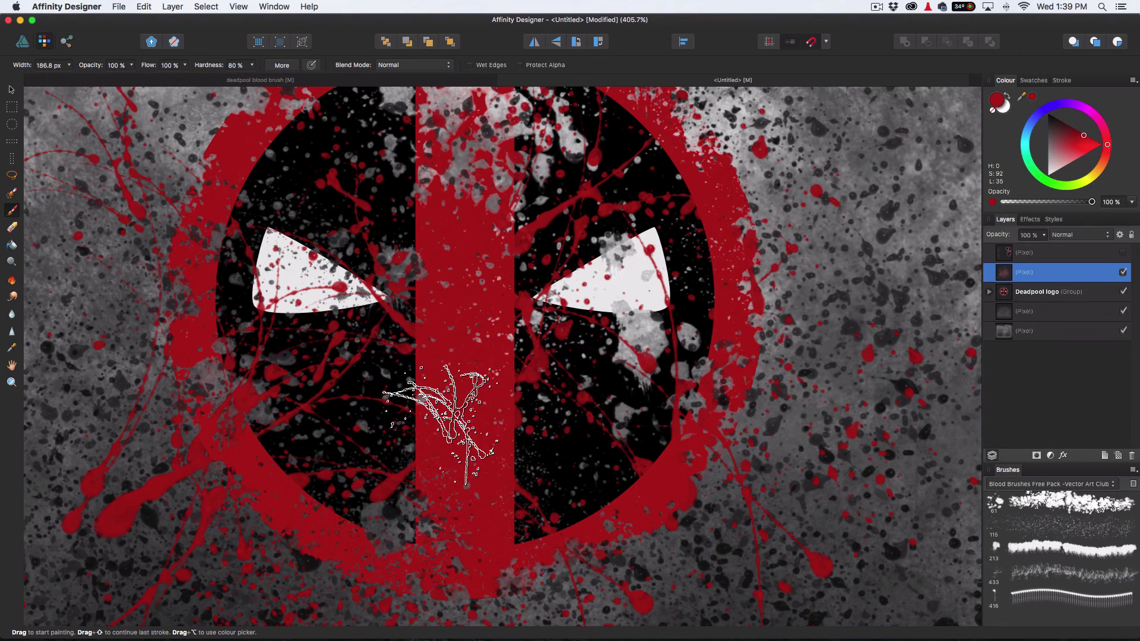
drag(512, 467, 503, 467)
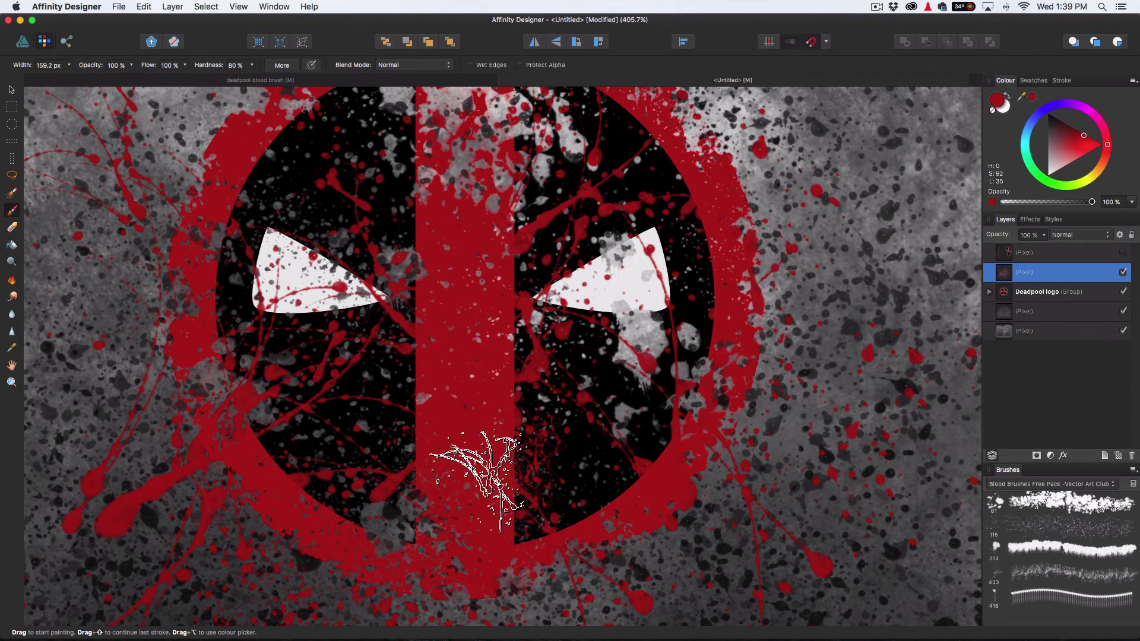
Stamp dense red splatters over and above the ring's upper left edge at up to 232.7 px, and reduce the brush to 152.7 px
key(space)
drag(489, 372, 505, 418)
key(space)
drag(454, 316, 487, 411)
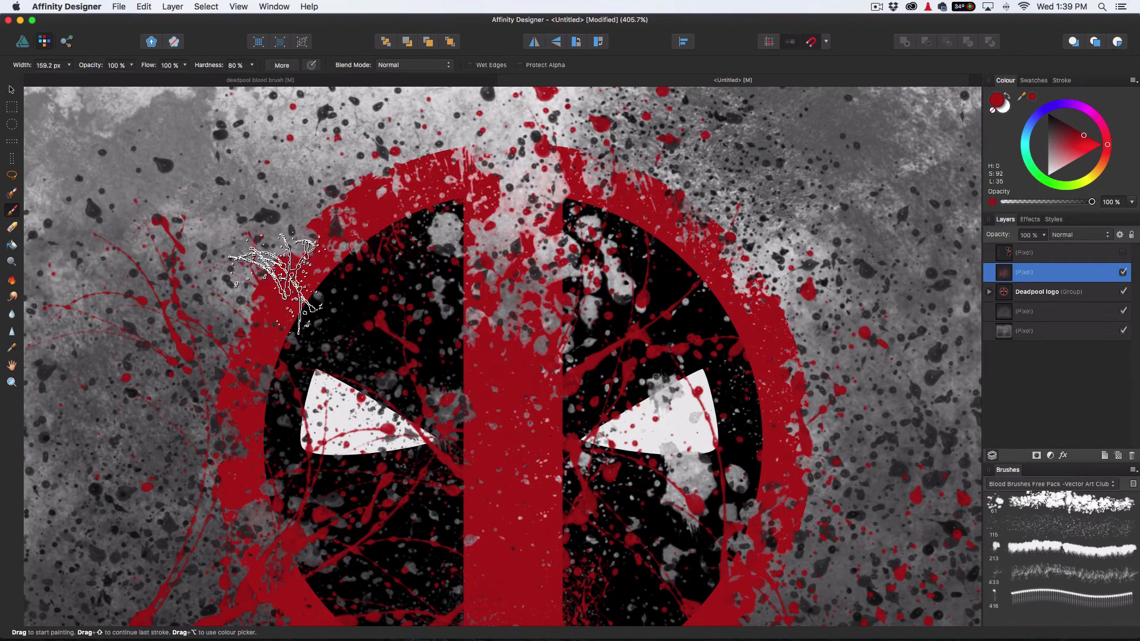
key(space)
drag(404, 187, 414, 275)
click(433, 235)
mouse_move(404, 232)
mouse_down()
mouse_move(323, 301)
mouse_move(392, 285)
mouse_up()
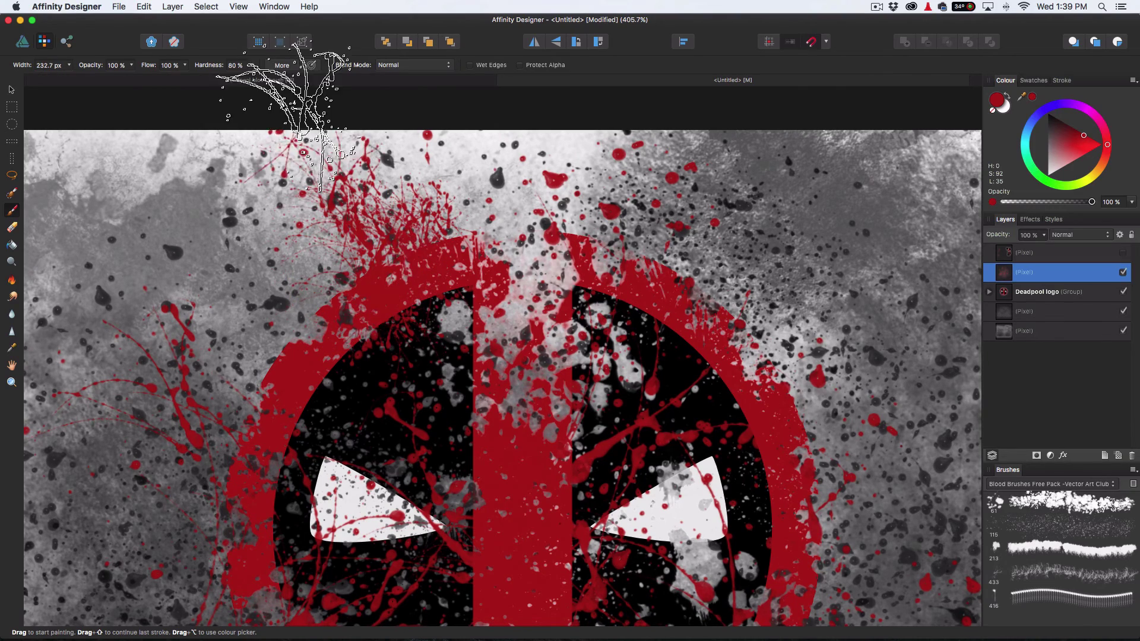
click(344, 199)
drag(577, 390, 552, 389)
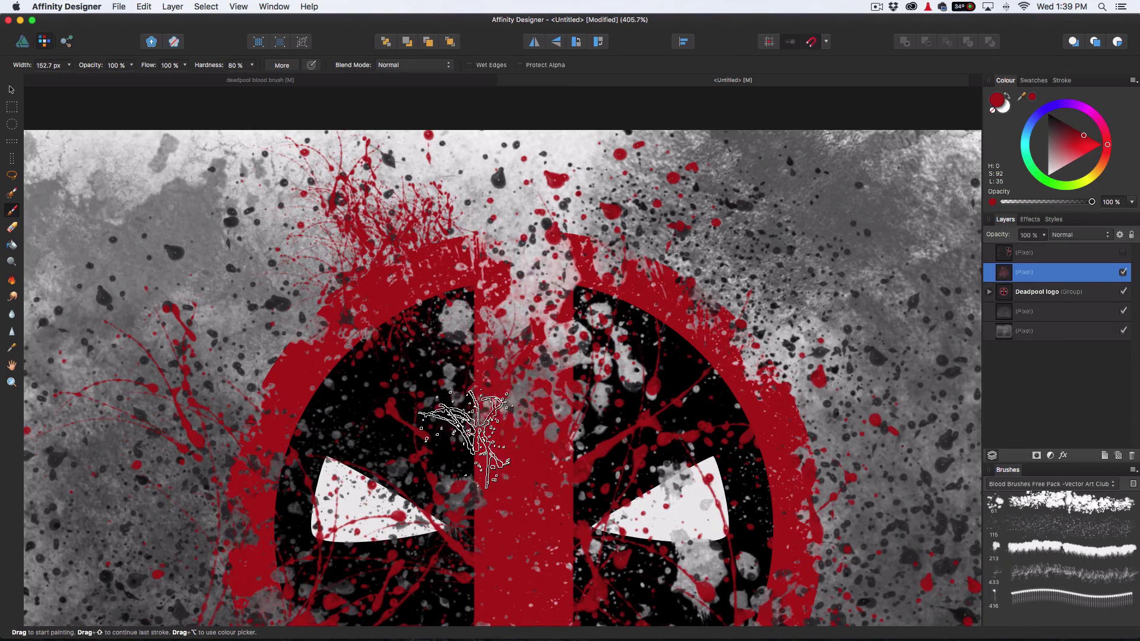
scroll(430, 317, down, 5)
scroll(434, 313, down, 3)
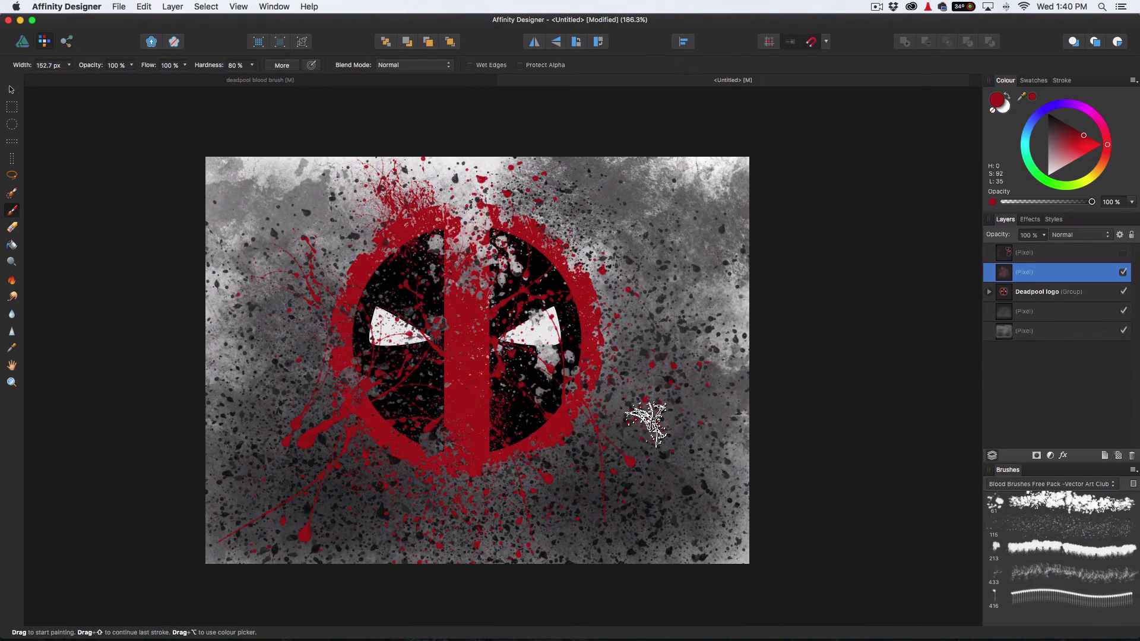
Choose the 416 px blood drip brush and test drips at up to 578.2 px in the canvas's upper right, undoing them
click(1041, 599)
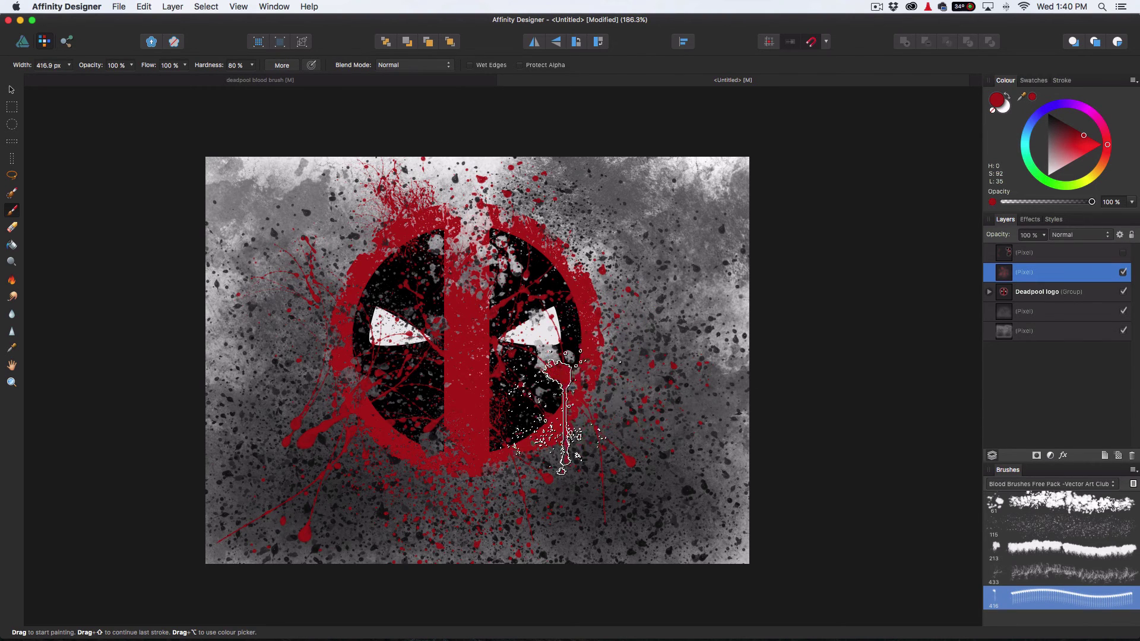
click(656, 305)
mouse_move(656, 306)
mouse_down()
mouse_move(690, 307)
mouse_move(659, 264)
mouse_move(676, 285)
mouse_move(671, 315)
mouse_up()
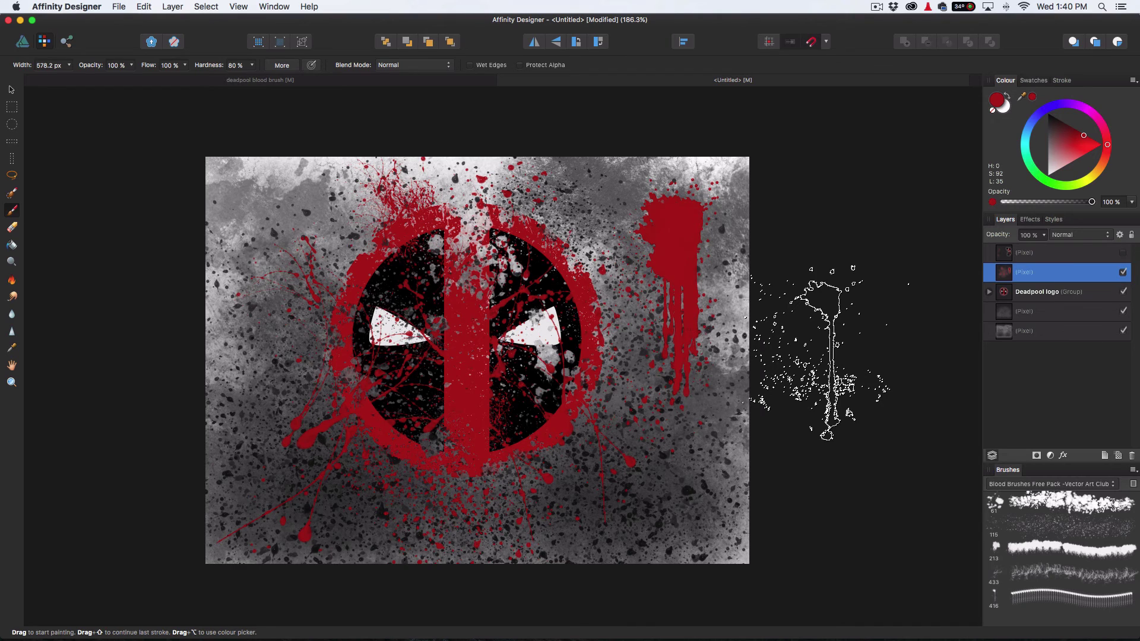
key(super+z)
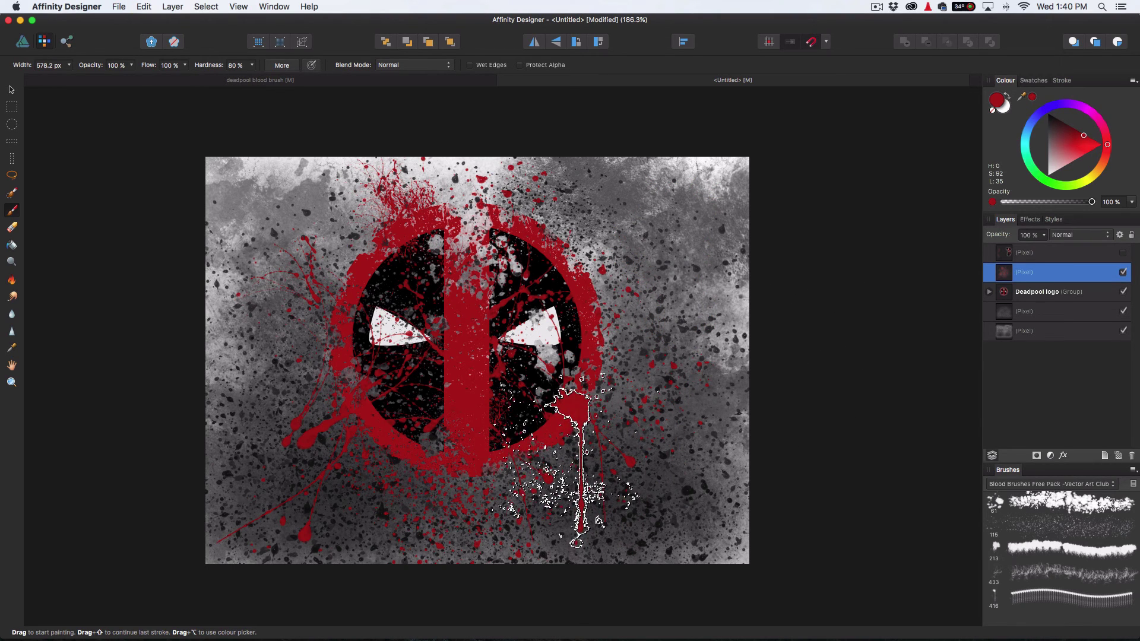
Stamp blood drips running down from the ring's lower right edge, reducing the brush width to 408.5 and 352 px
click(570, 466)
drag(533, 457, 505, 457)
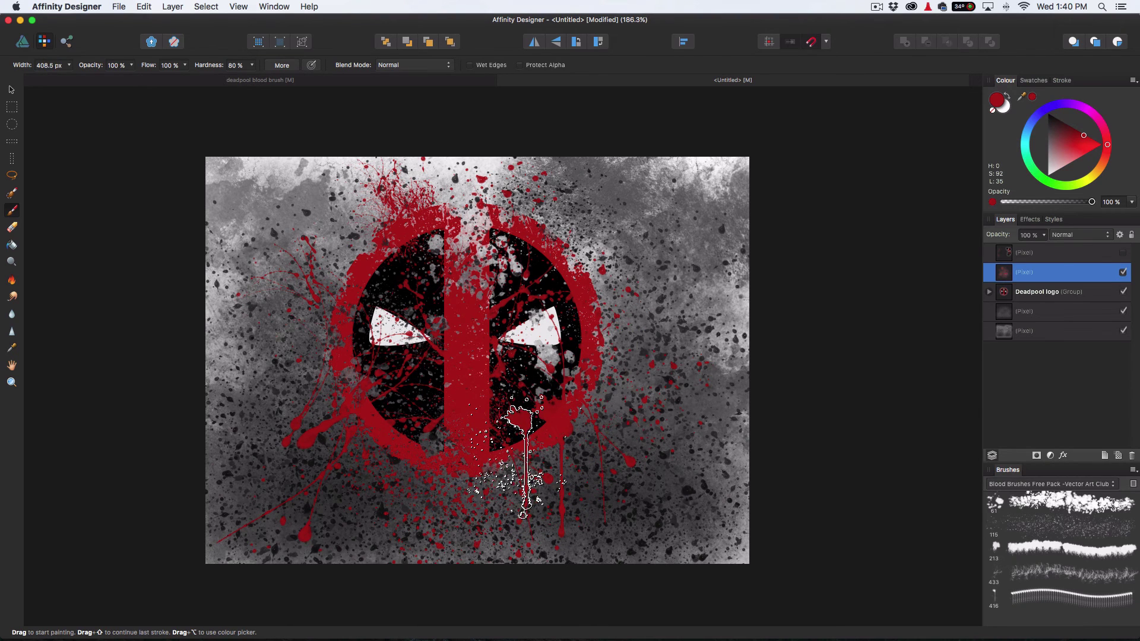
key(bracketleft)
key(bracketleft)
click(525, 486)
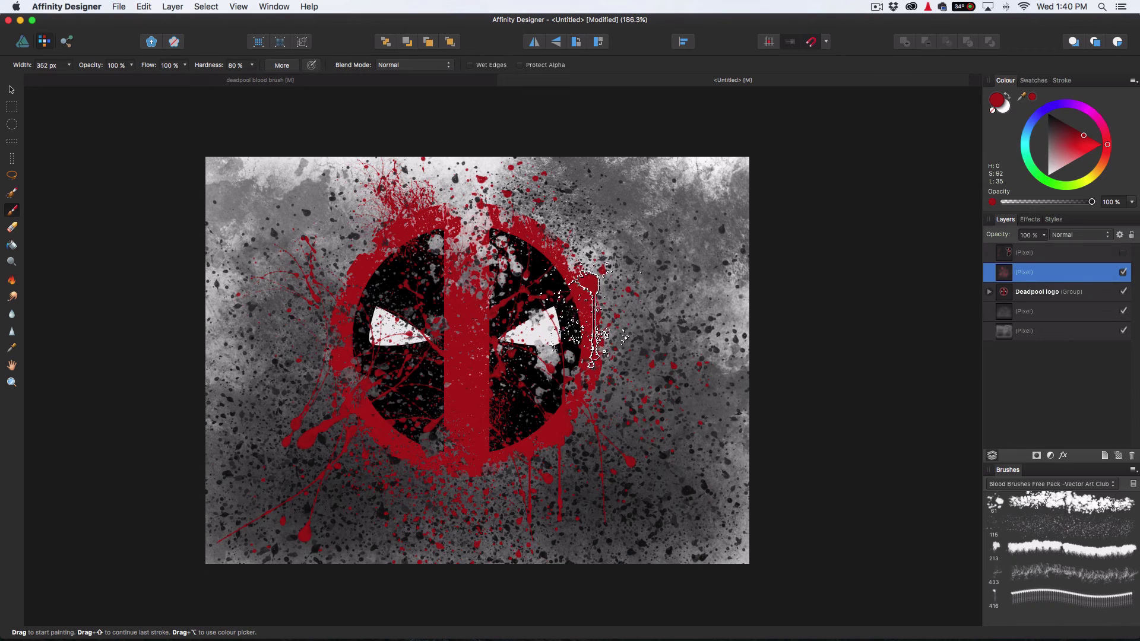
Stamp blood drips over the left eye and along the ring's bottom edge, reducing the brush width to 324.7 px
click(410, 323)
drag(410, 323, 424, 323)
click(414, 335)
click(427, 503)
drag(435, 503, 455, 504)
click(455, 515)
click(482, 527)
drag(492, 523, 457, 523)
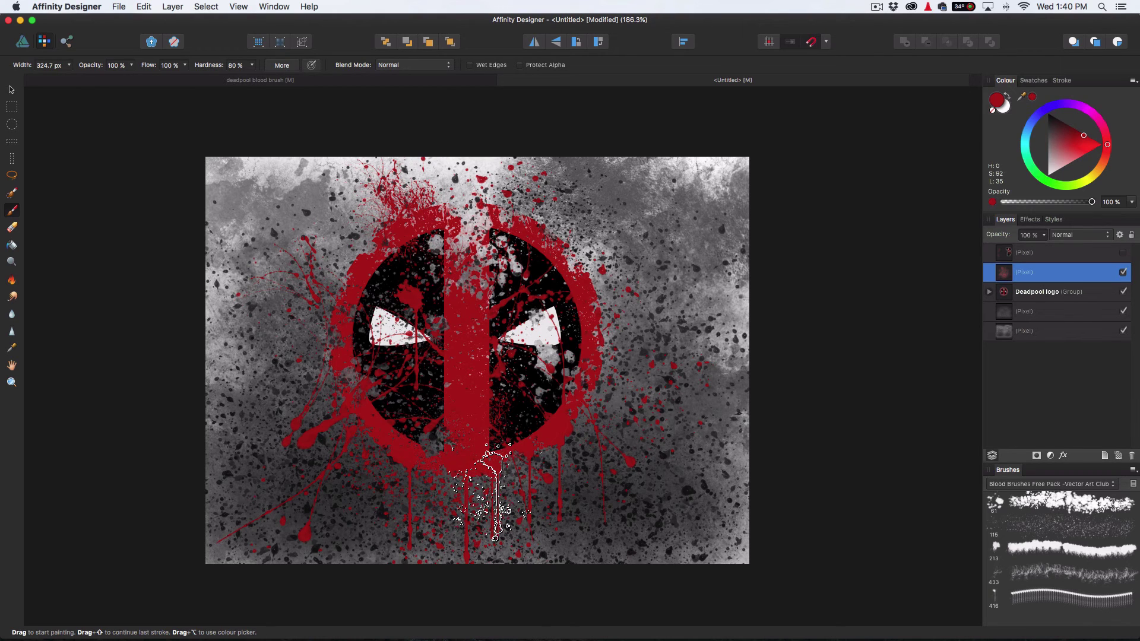
click(721, 423)
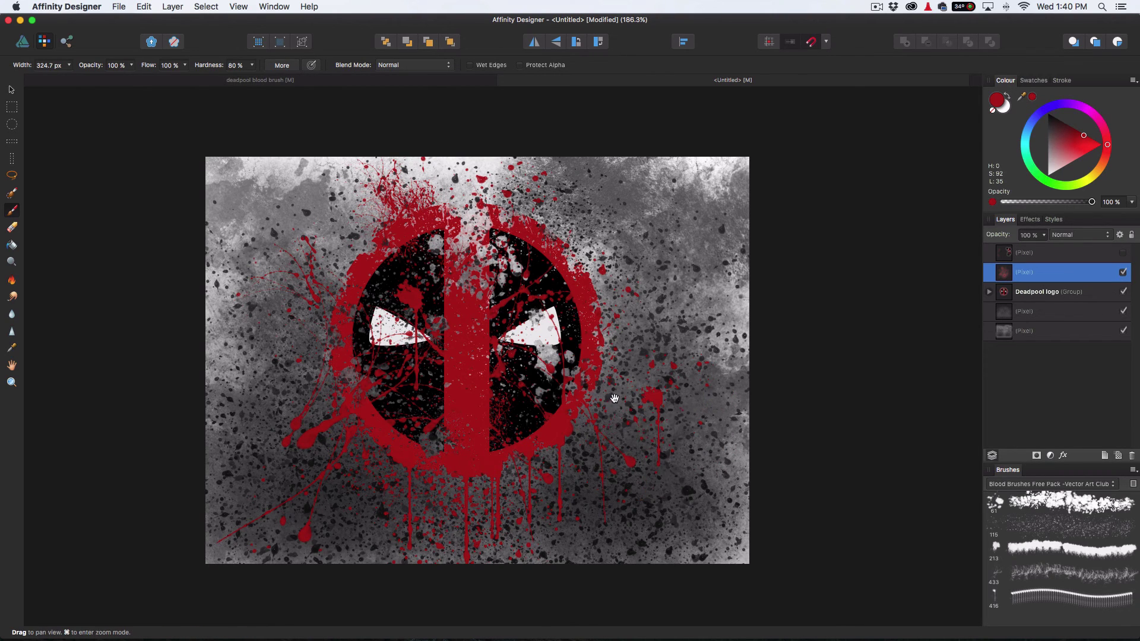
scroll(614, 404, left, 2)
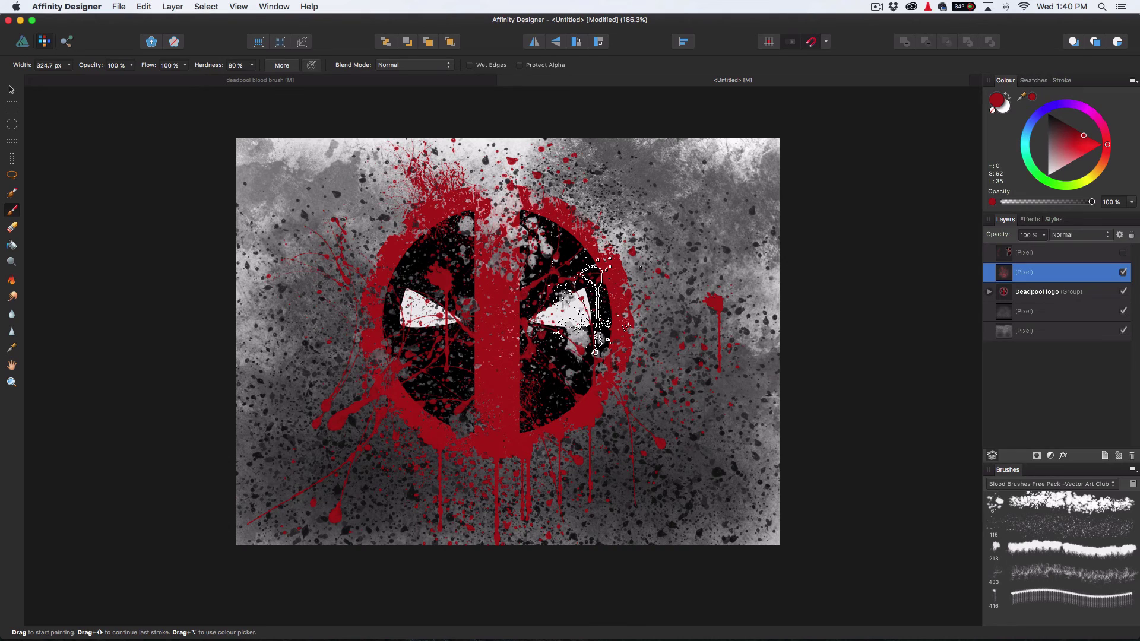
key(super+z)
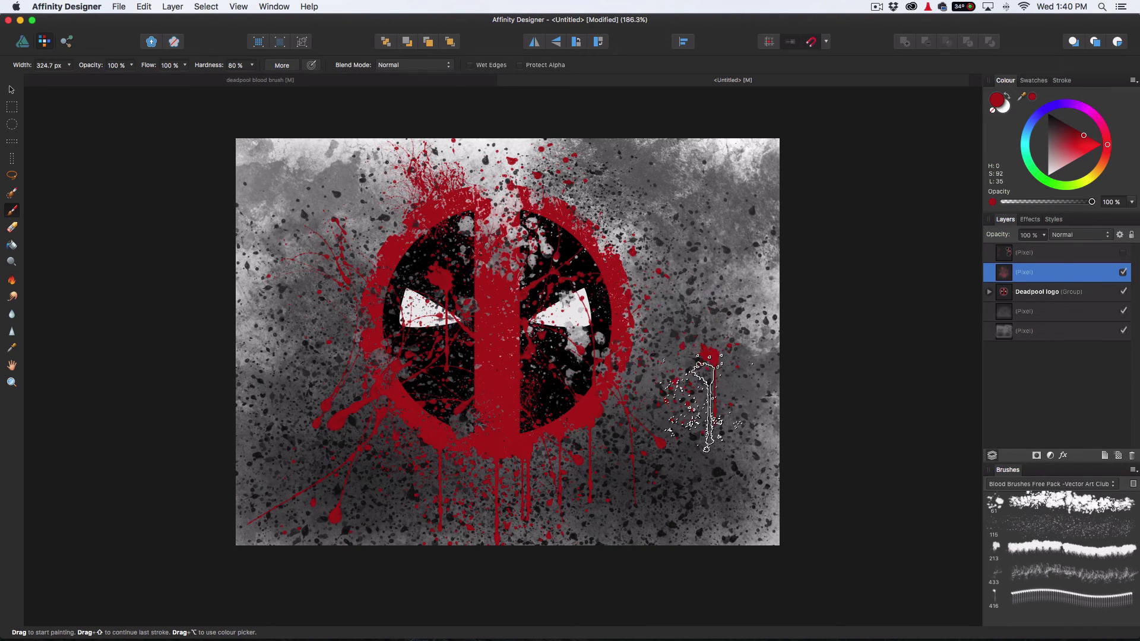
Compare the artwork with the finished deadpool blood brush document and show that document's Tutorial Text layer
click(276, 80)
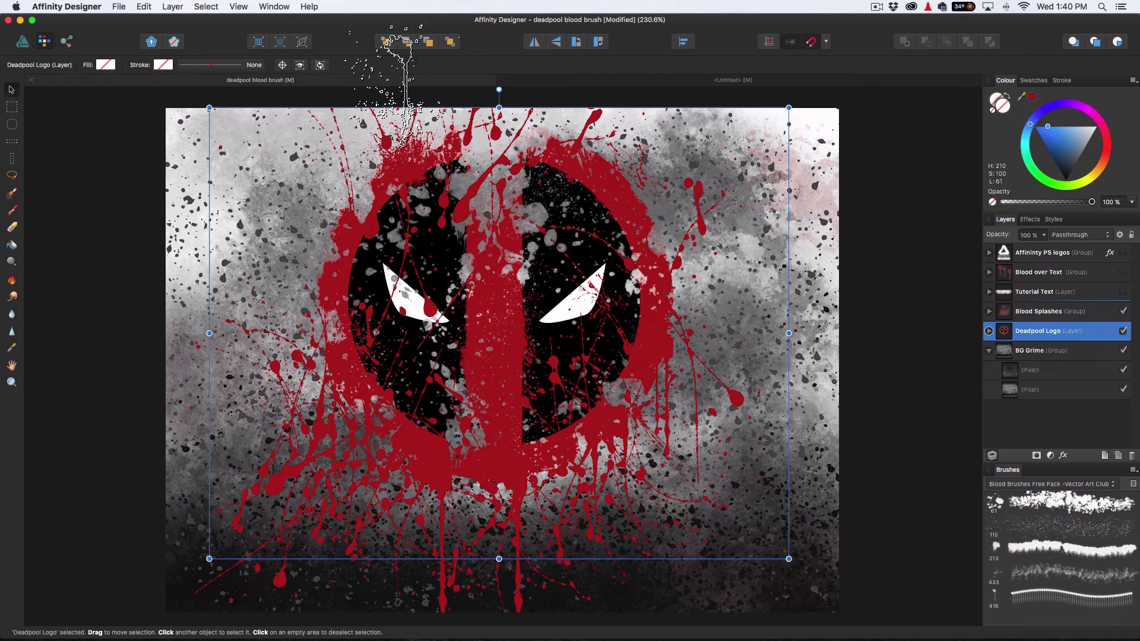
click(609, 82)
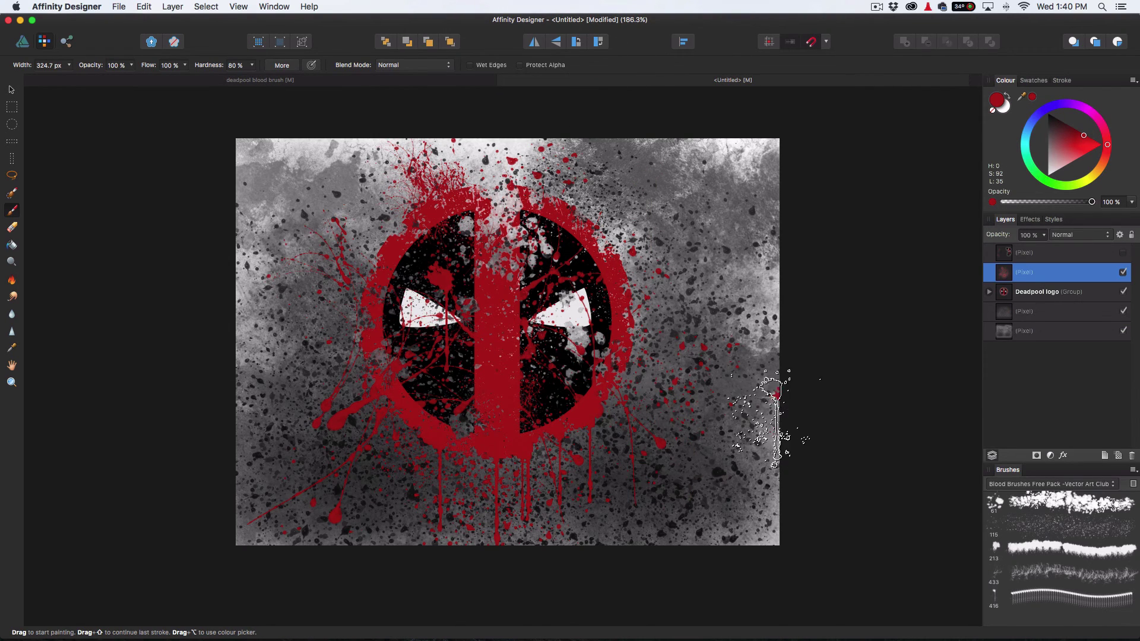
click(264, 82)
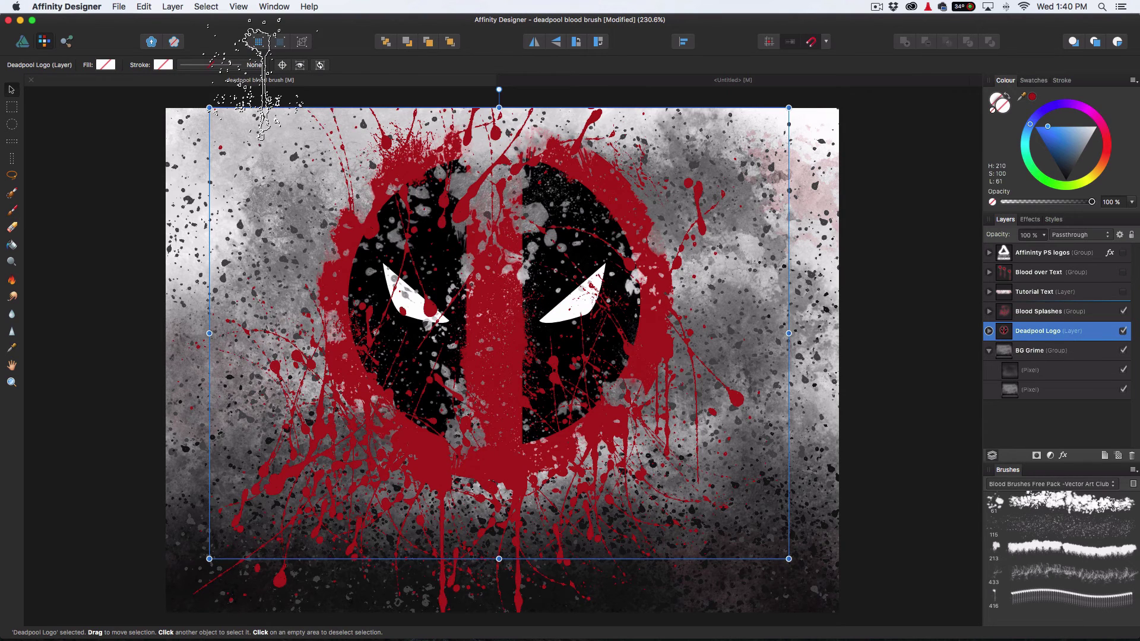
click(1122, 292)
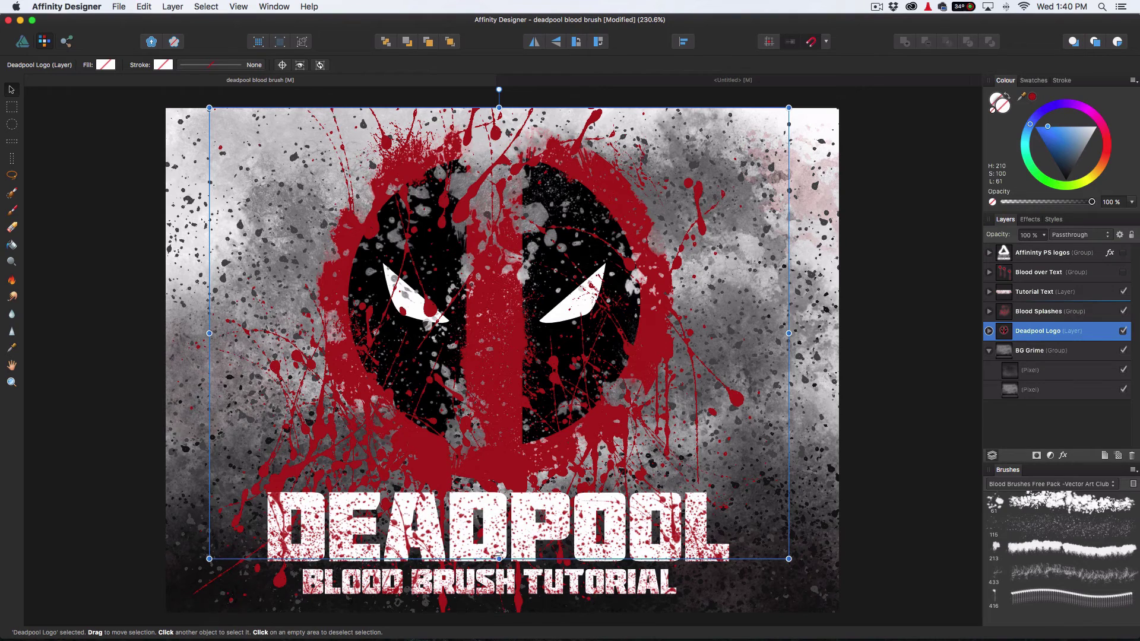
Return to the untitled document and add a vector layer directly beneath the Deadpool logo group
click(788, 83)
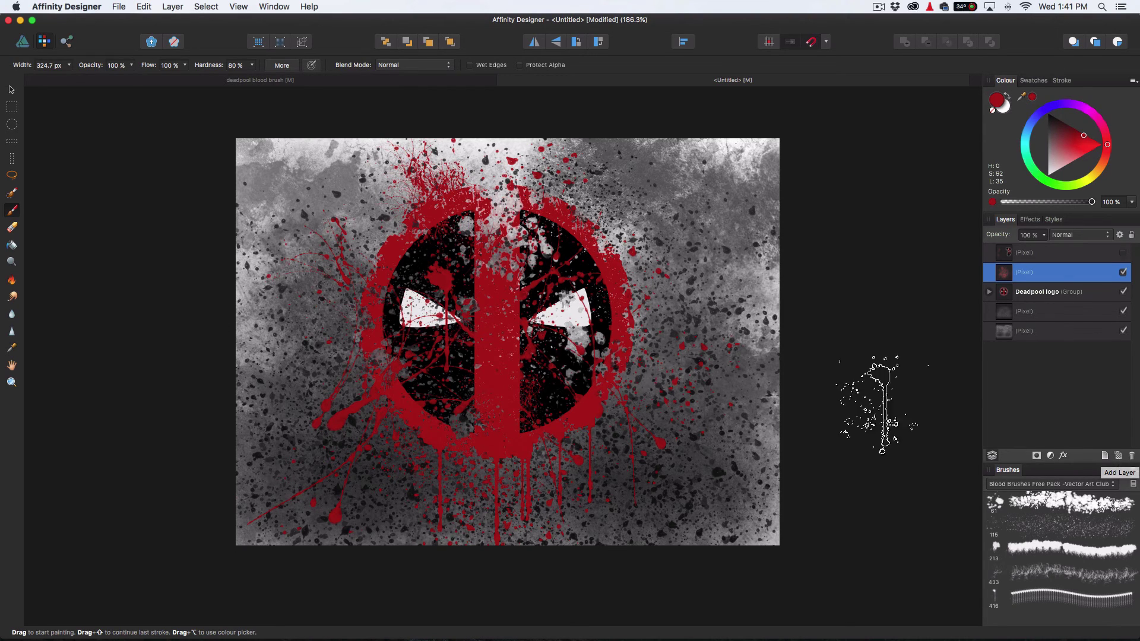
click(23, 46)
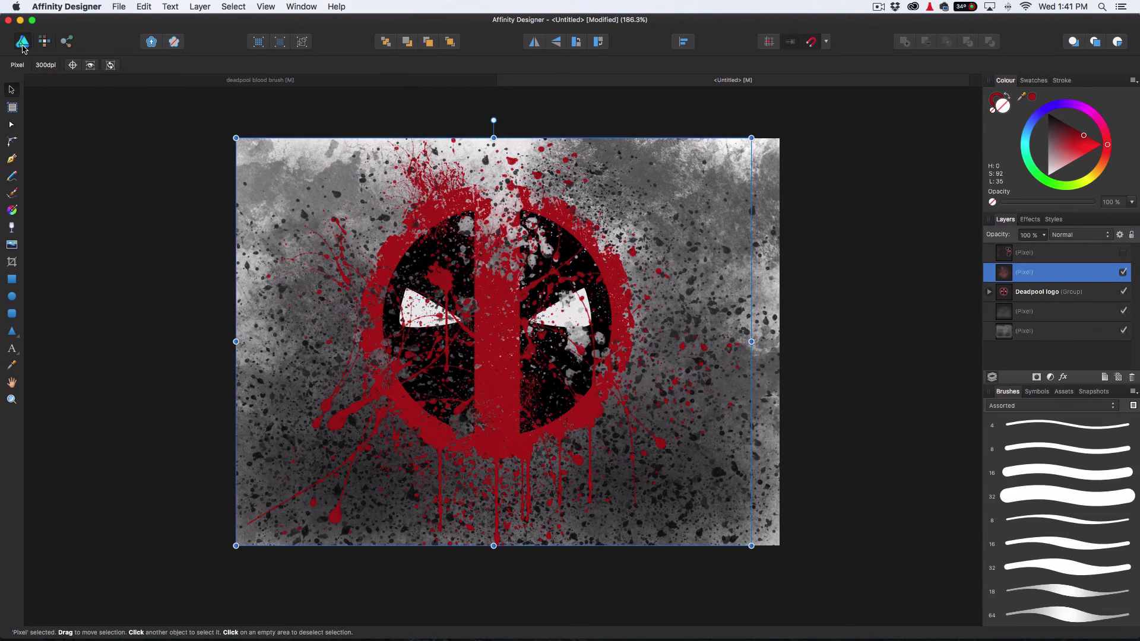
click(1104, 378)
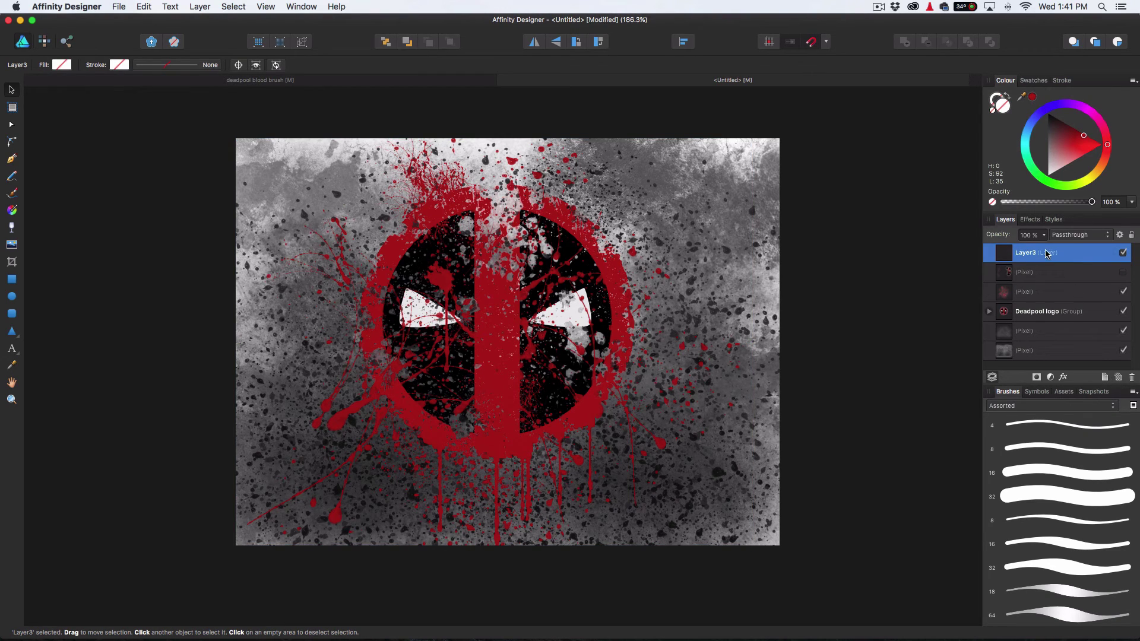
drag(1002, 324, 1029, 315)
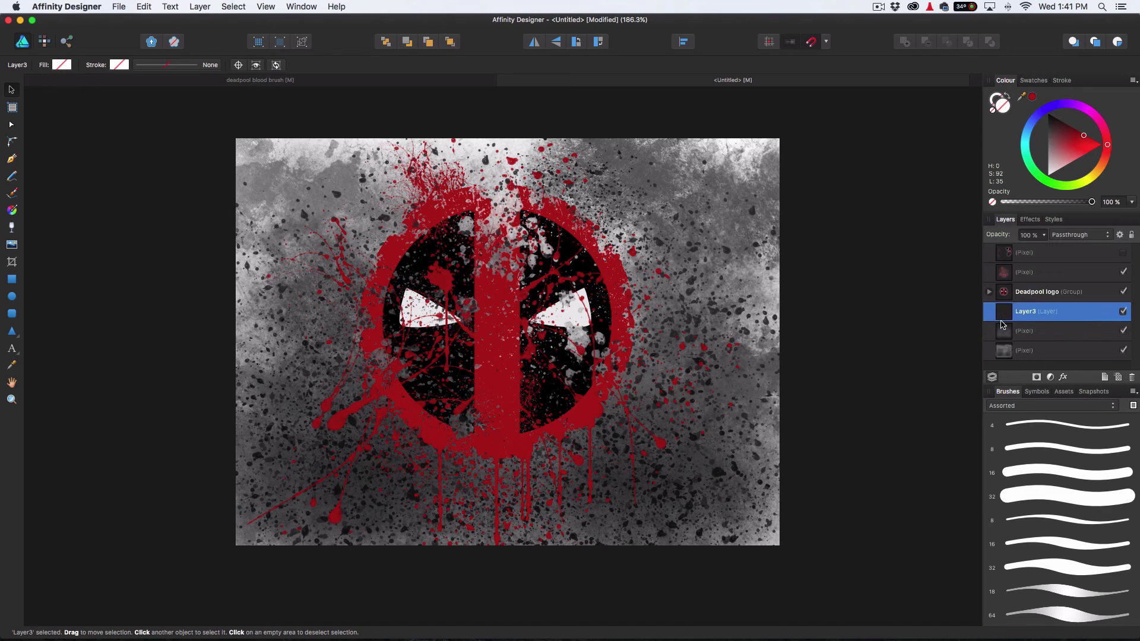
Create the art text "DEADPOOL" below the ring in the Deadpool Movie font at about 63 pt
click(12, 349)
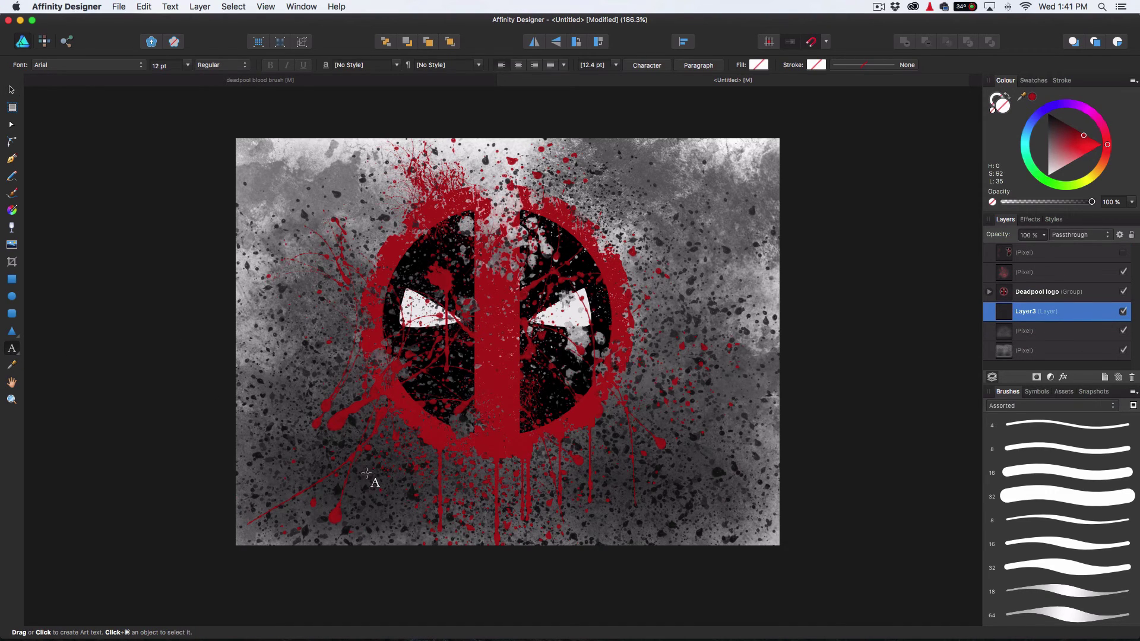
drag(367, 466, 376, 512)
click(420, 504)
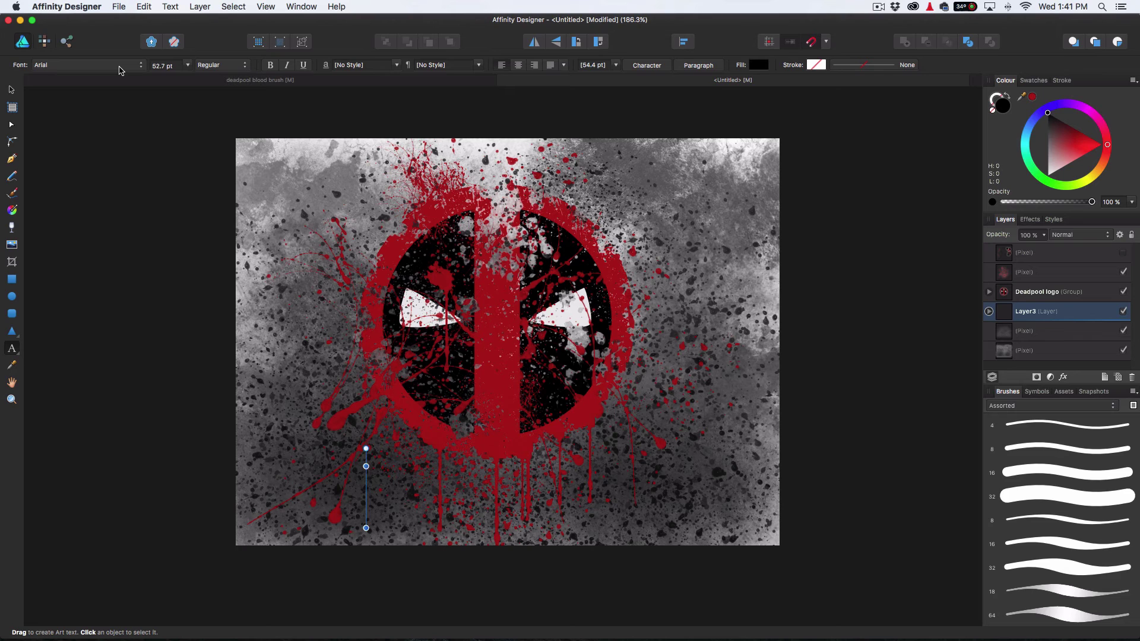
click(118, 70)
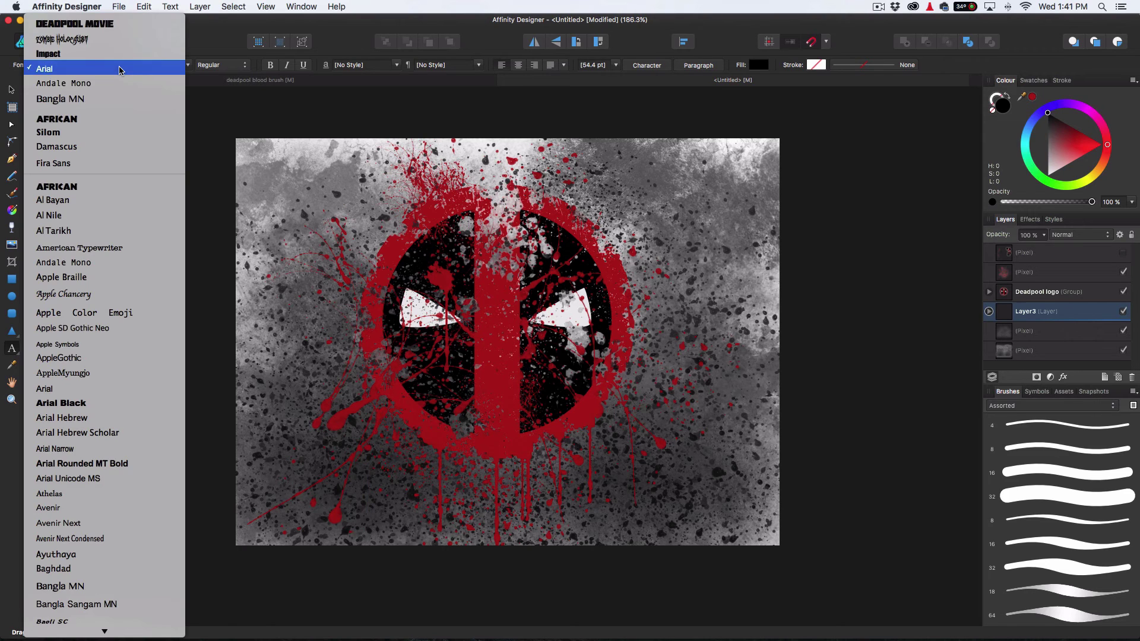
click(107, 24)
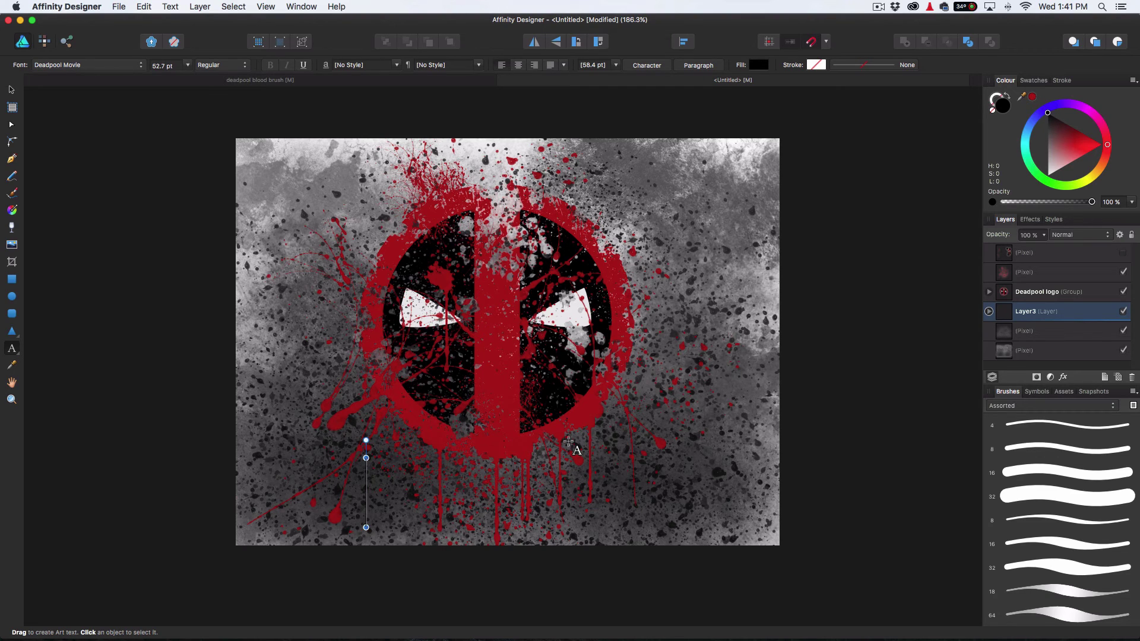
key(Escape)
text(DEA)
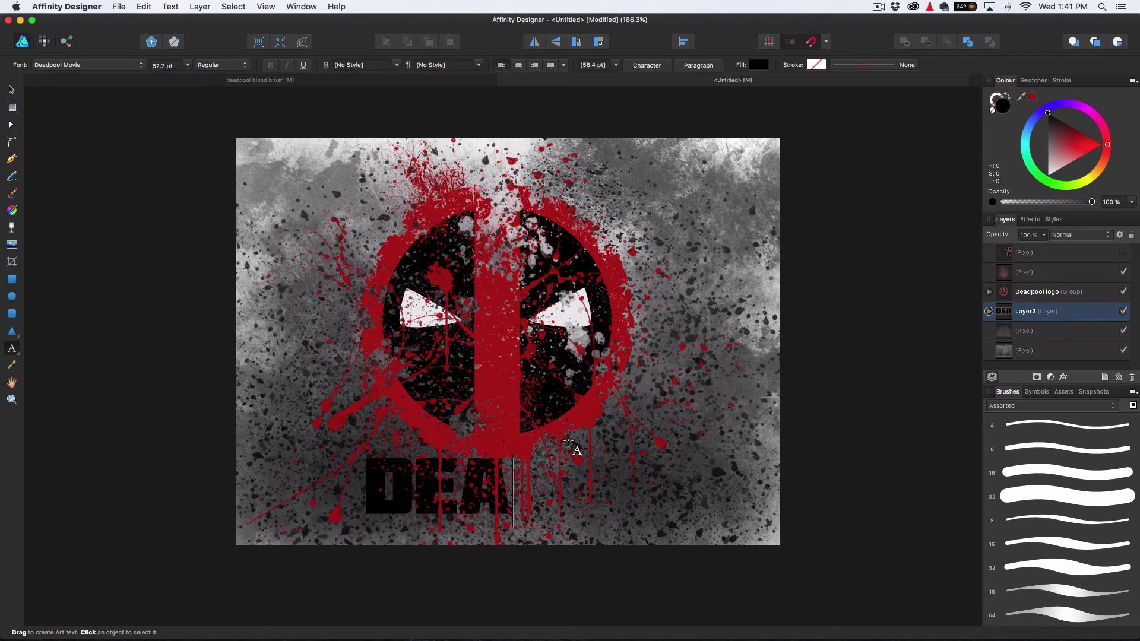
text(DPOOL)
key(Escape)
Centre the DEADPOOL text under the ring and fill it with white
click(12, 90)
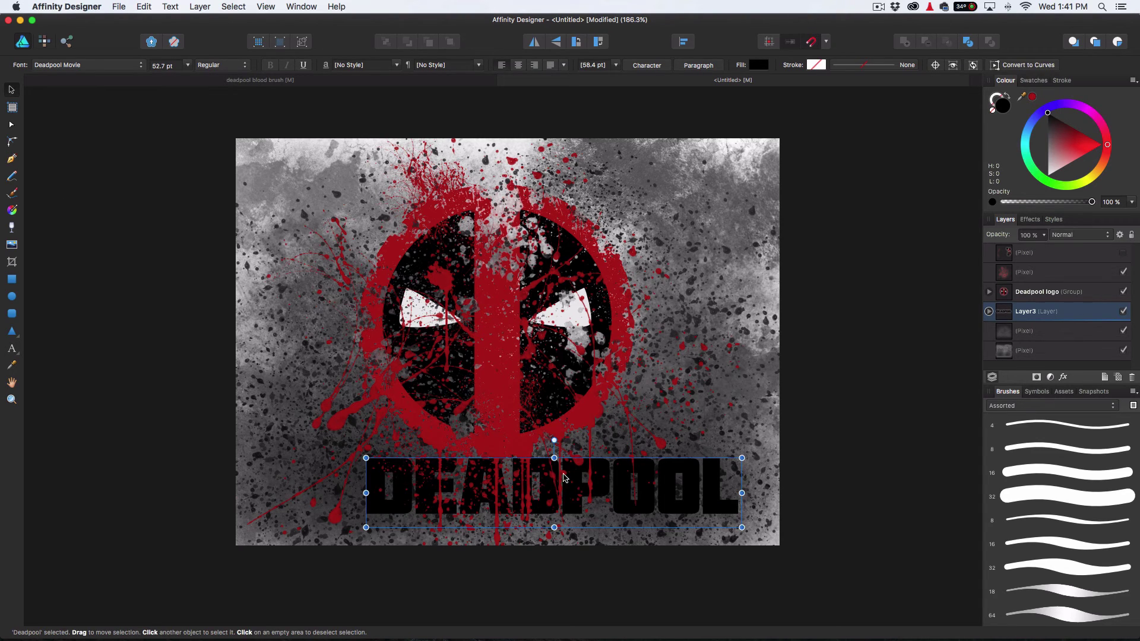
drag(566, 476, 535, 476)
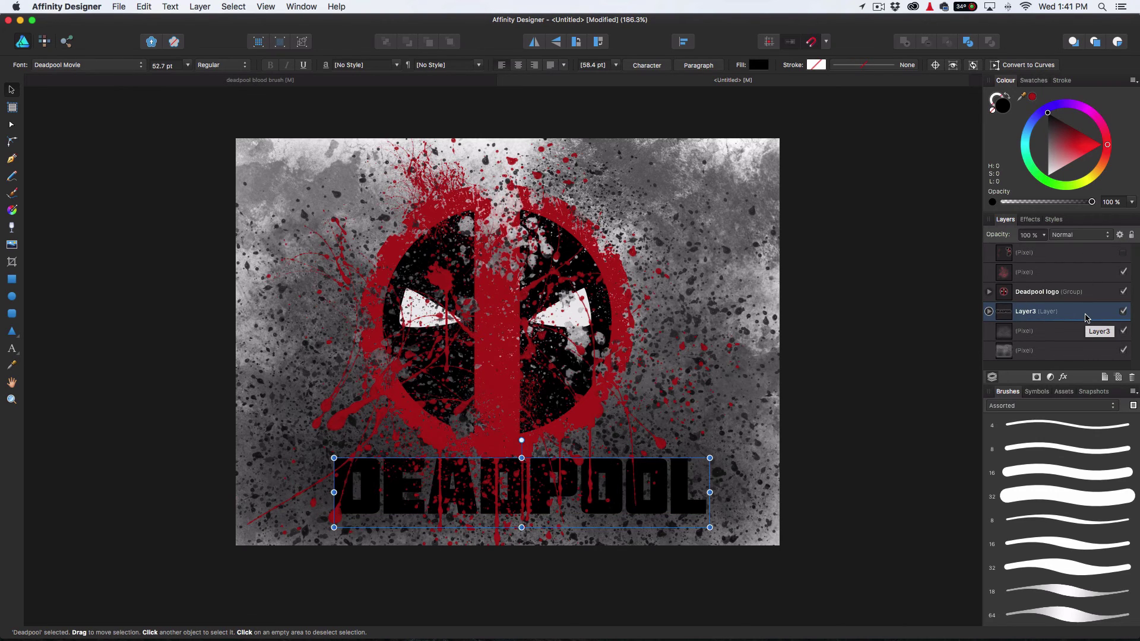
click(1046, 178)
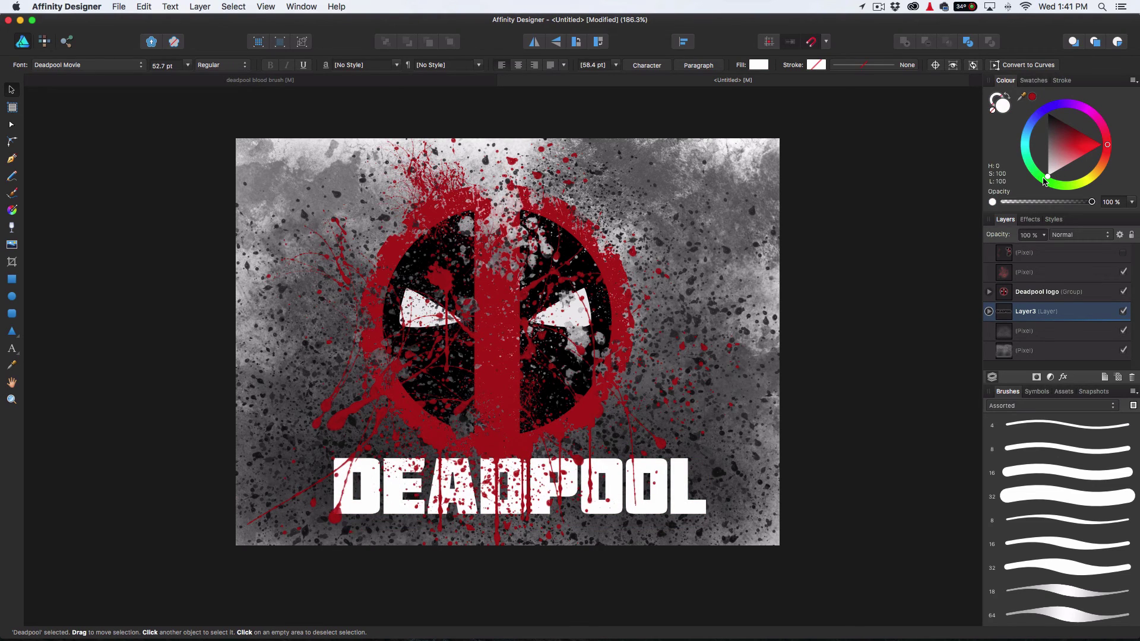
Add a mask layer above the DEADPOOL text and a new pixel layer between the mask and the text
click(988, 311)
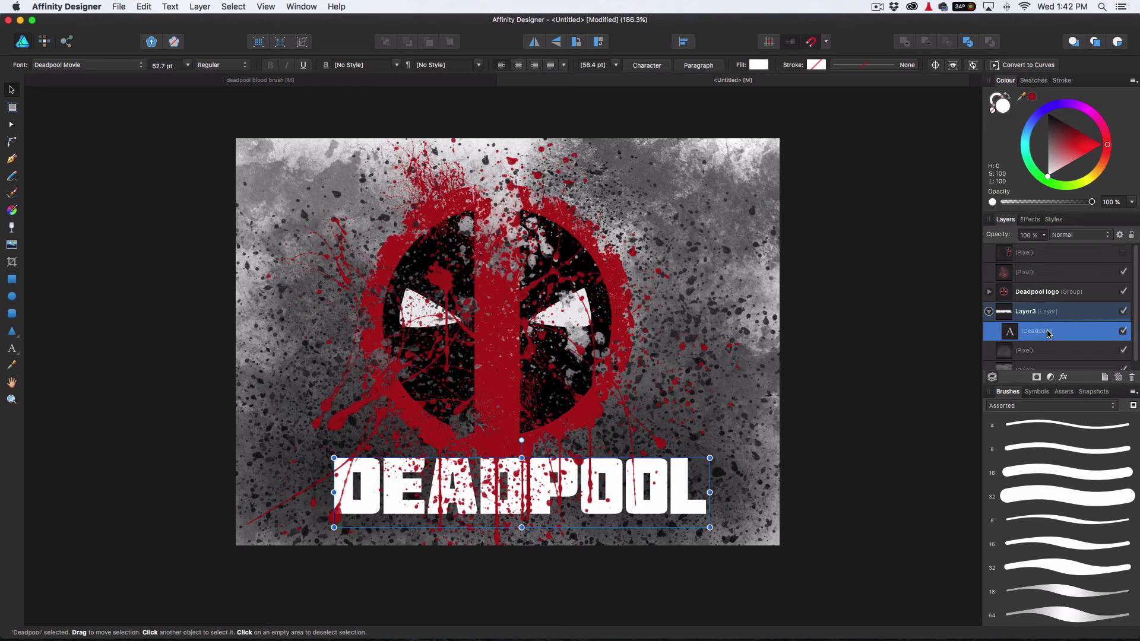
click(1038, 378)
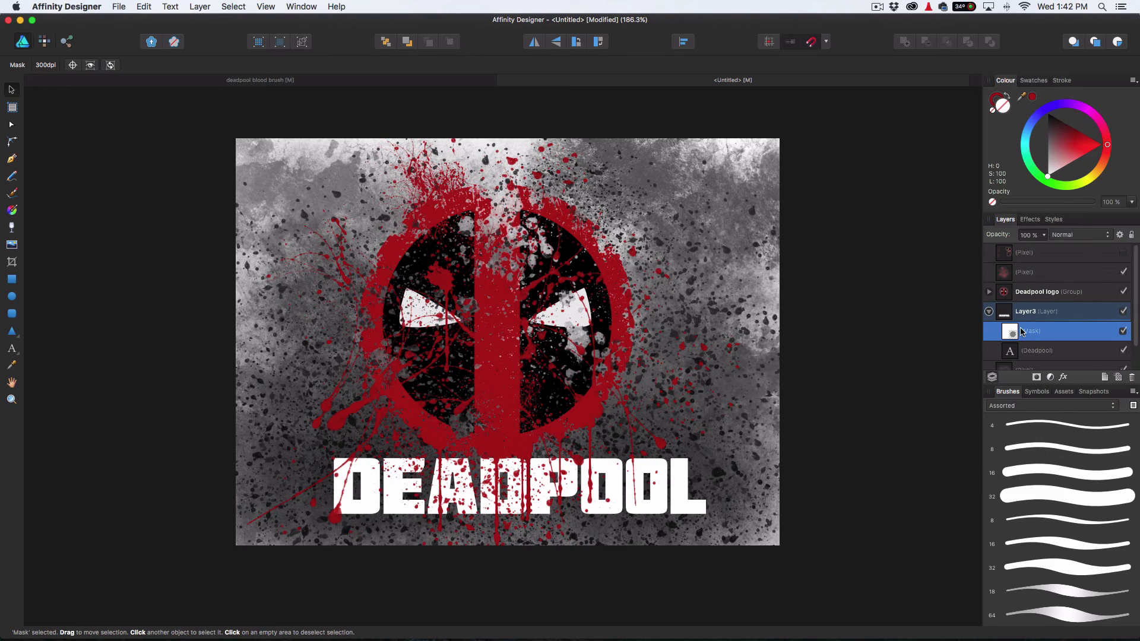
click(1039, 351)
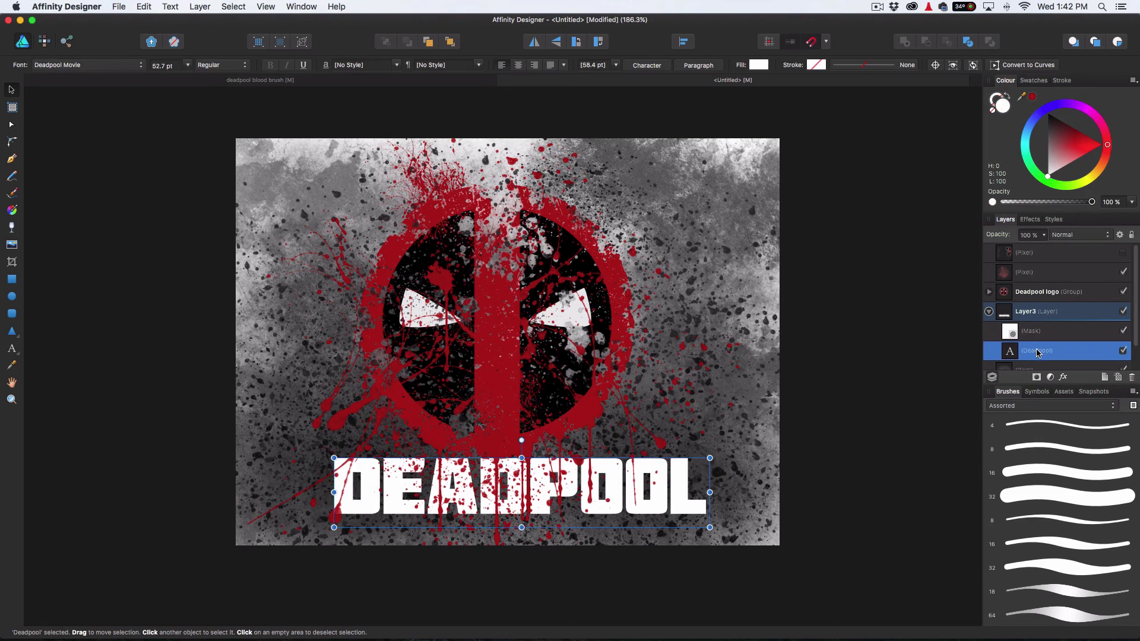
click(1118, 377)
scroll(1029, 347, down, 2)
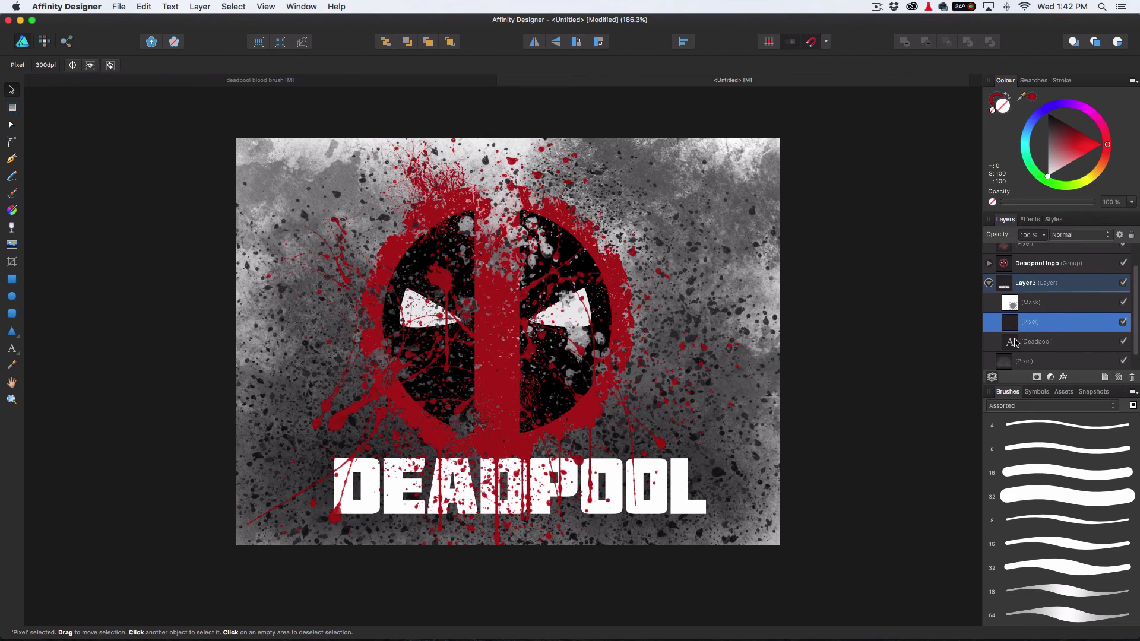
Paint fine red spatter across the DEADPOOL text with the 115 px blood brush enlarged to 196.6 px
click(44, 42)
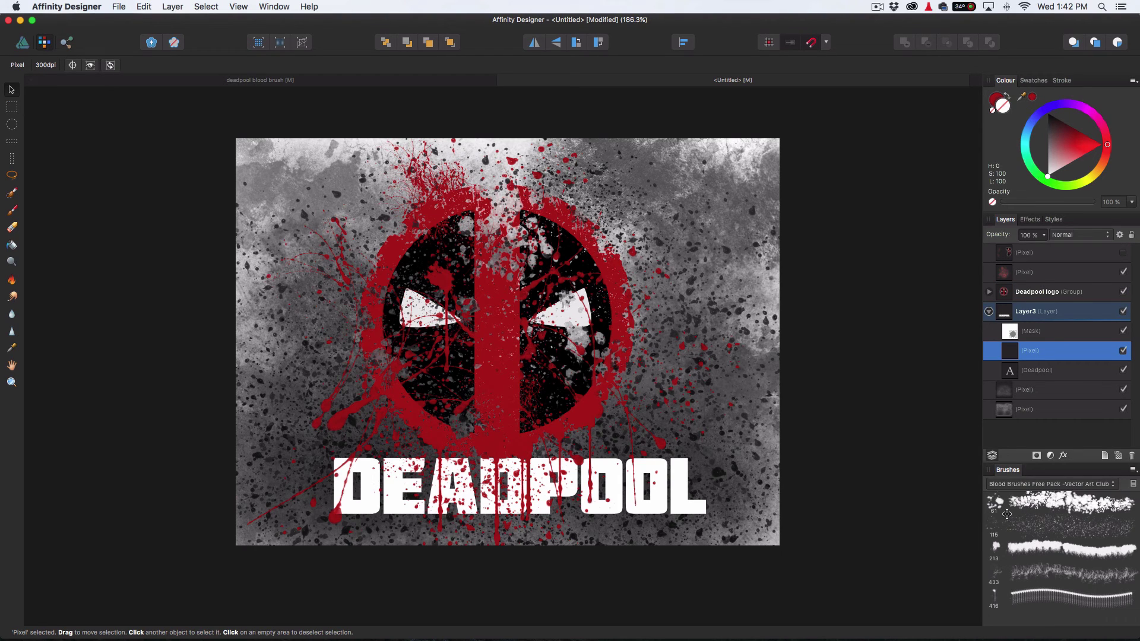
click(1028, 527)
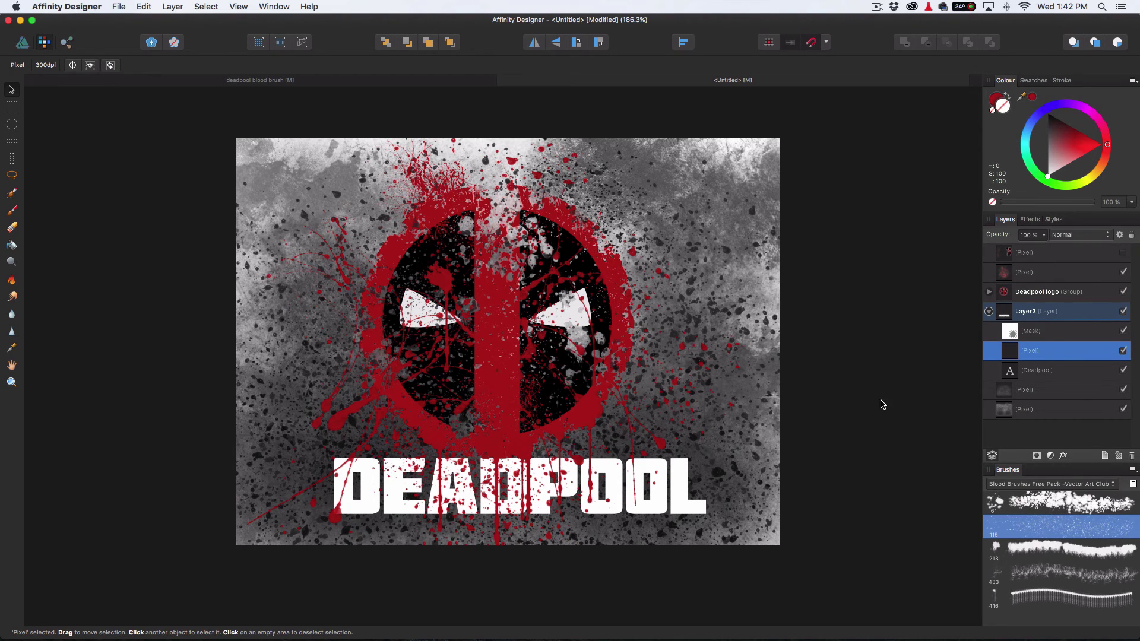
click(12, 211)
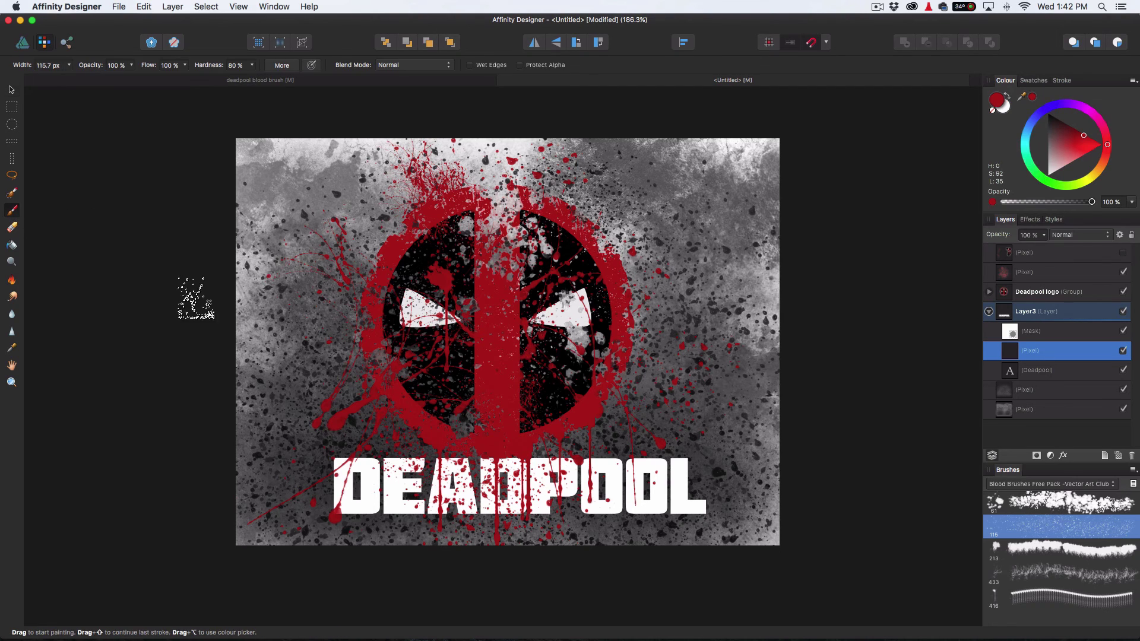
mouse_move(646, 499)
mouse_down()
mouse_move(660, 499)
mouse_move(503, 490)
mouse_move(756, 485)
mouse_move(340, 484)
mouse_move(350, 504)
mouse_move(328, 514)
mouse_up()
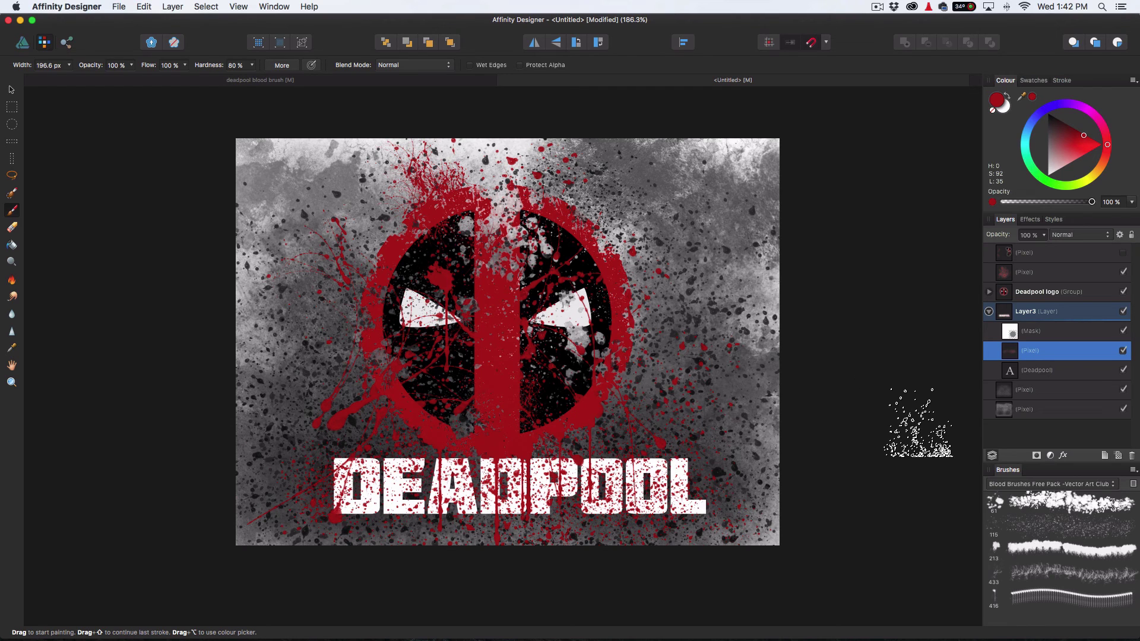
Clip the spatter pixel layer inside the DEADPOOL text and delete the mask layer
drag(1064, 355, 1062, 378)
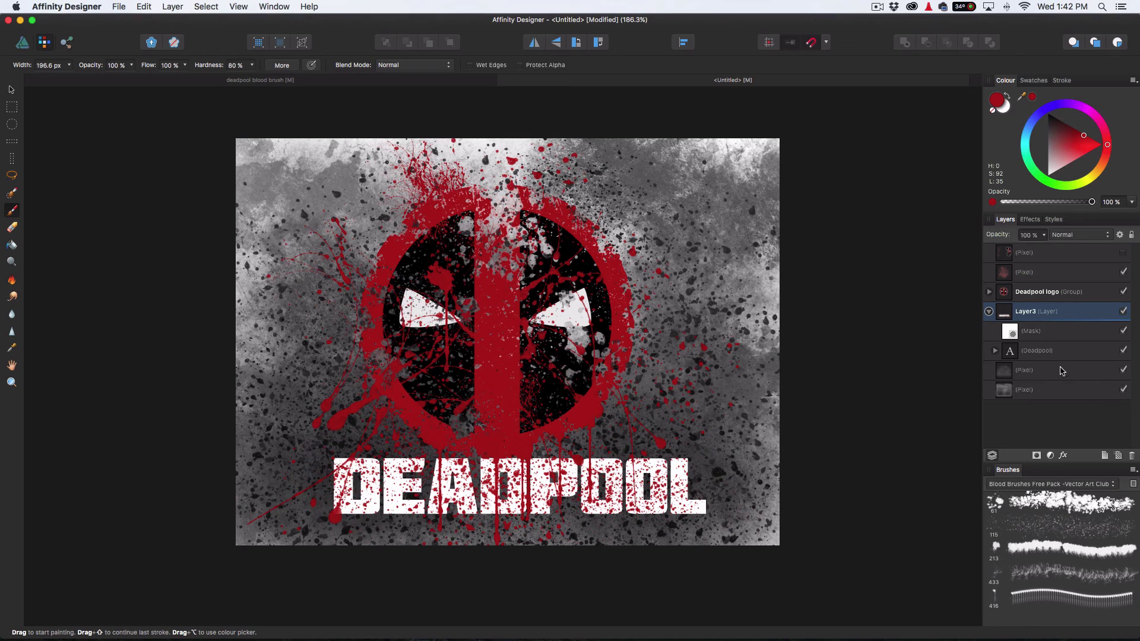
click(1054, 337)
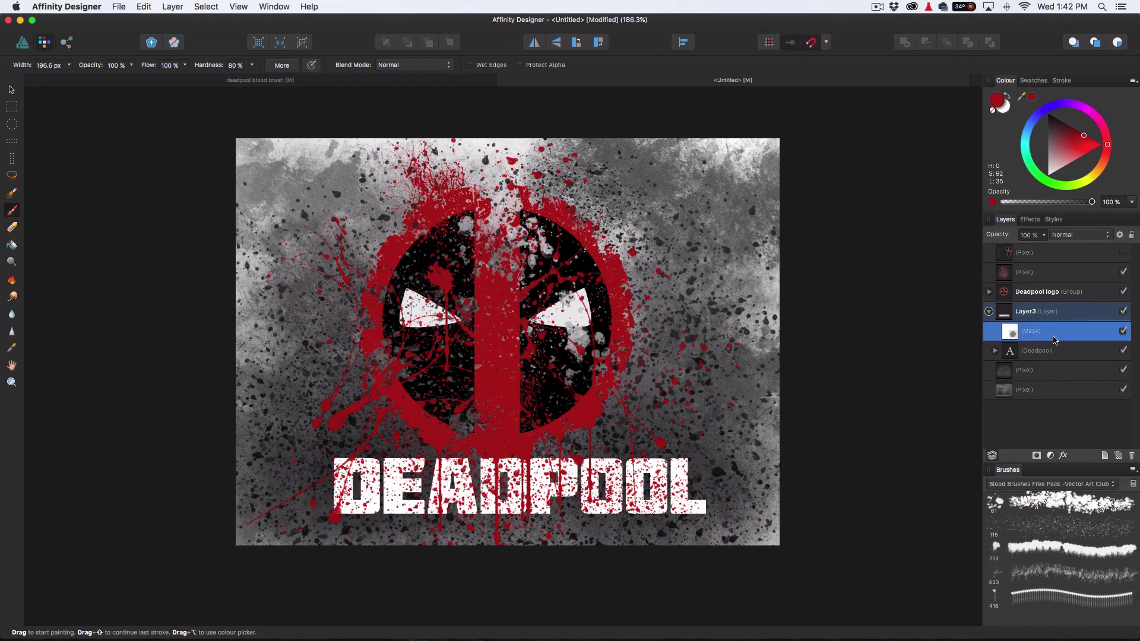
key(Delete)
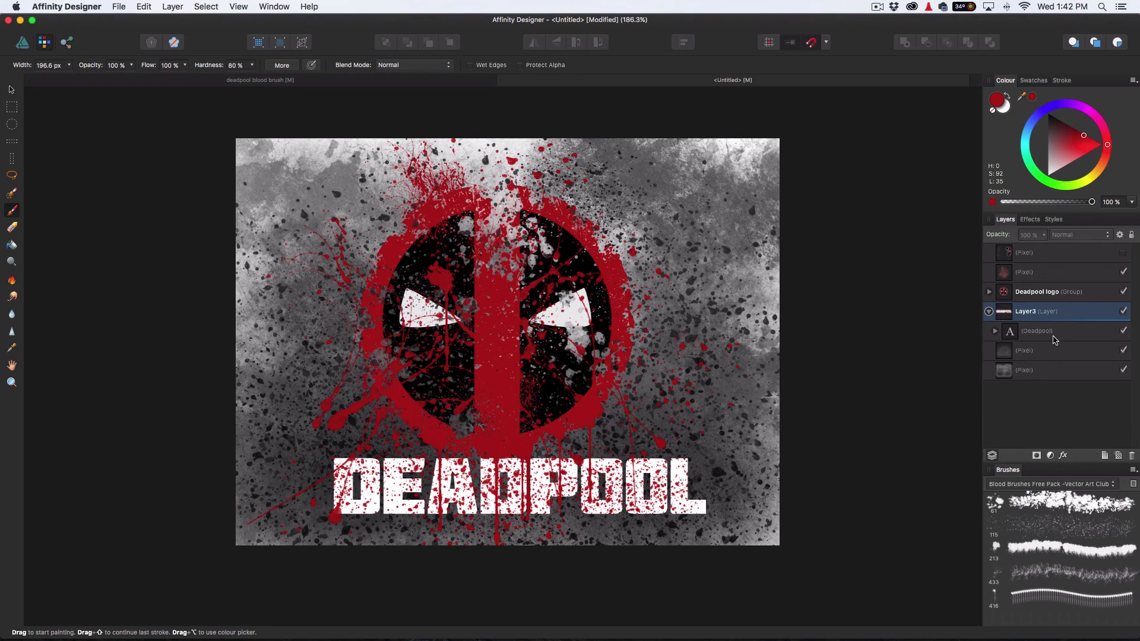
Move the spatter layer out of the text to sit above it and choose the 433 px blood splatter brush
click(995, 331)
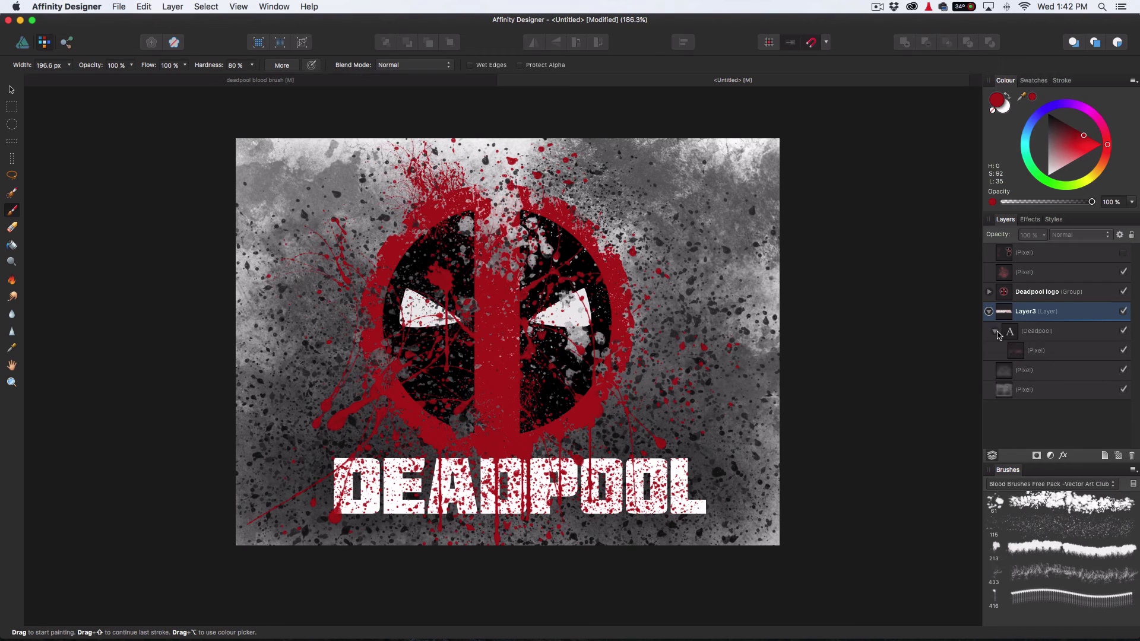
drag(1029, 332, 1026, 329)
click(1070, 577)
click(1044, 331)
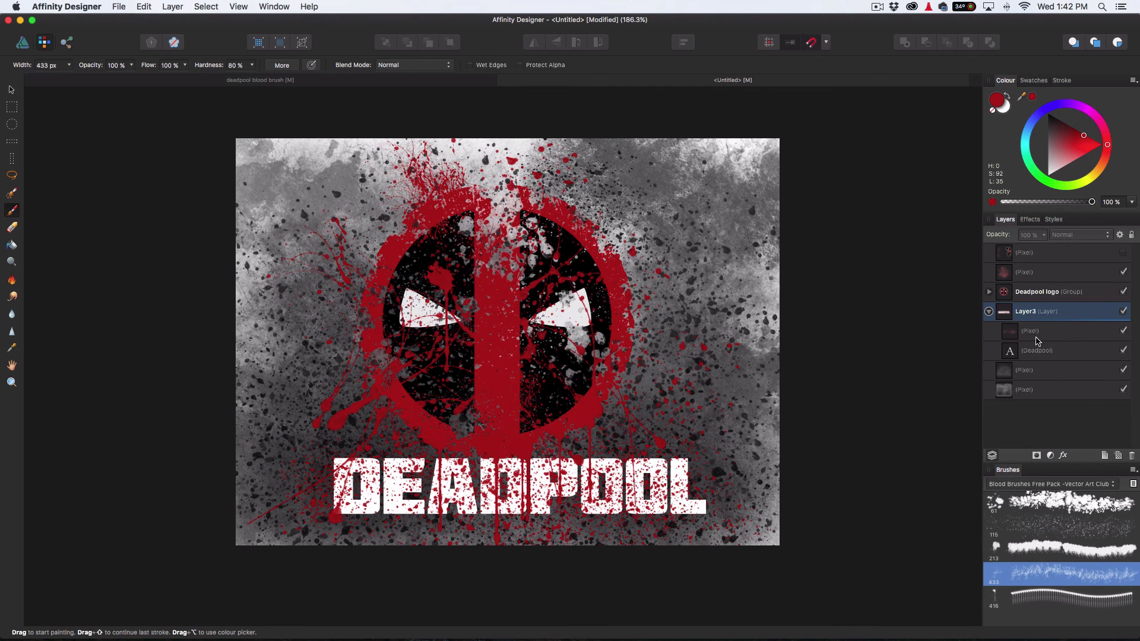
Stamp red splatters over both ends of the DEADPOOL text, reducing the brush width from 433 to 349.5 and 198.5 px
drag(664, 489, 729, 514)
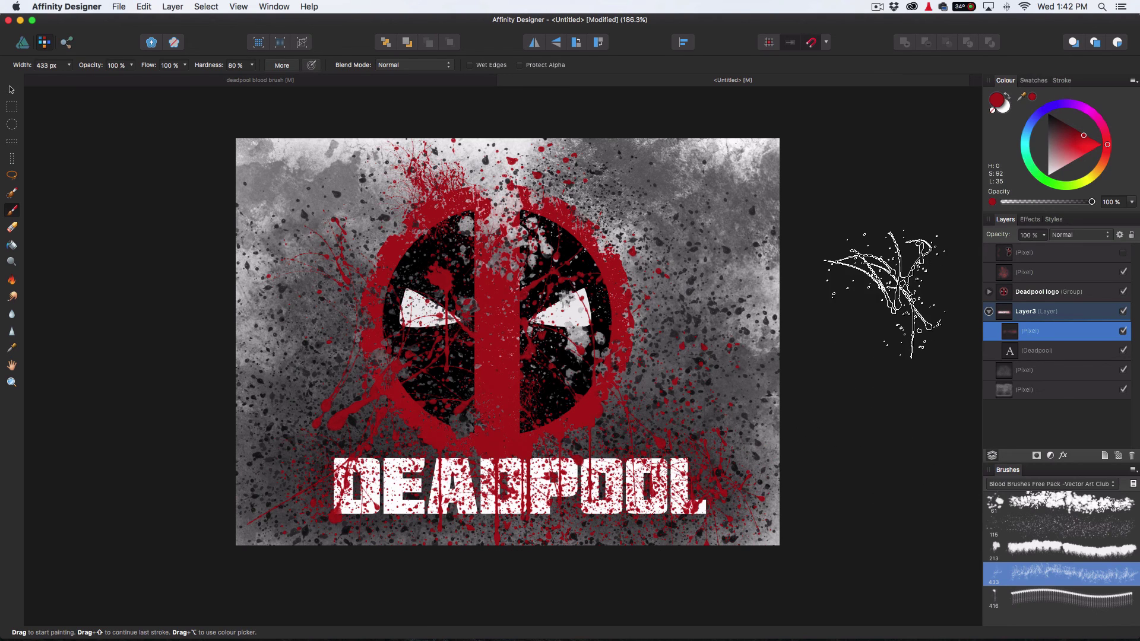
drag(340, 494, 317, 495)
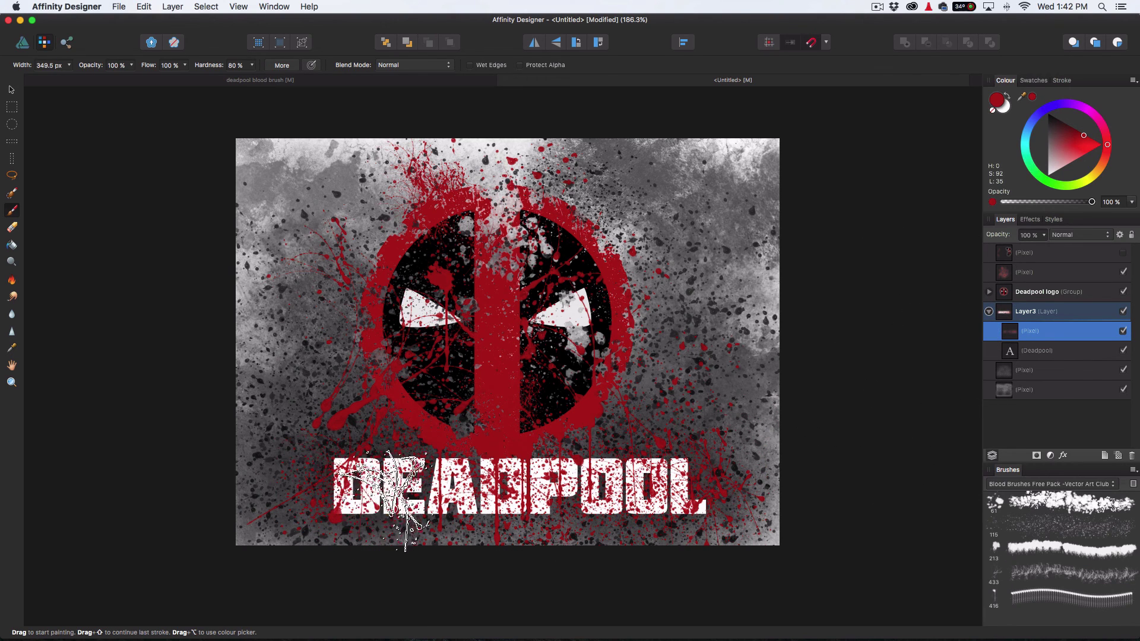
mouse_move(412, 500)
mouse_down()
mouse_move(386, 506)
mouse_move(423, 515)
mouse_up()
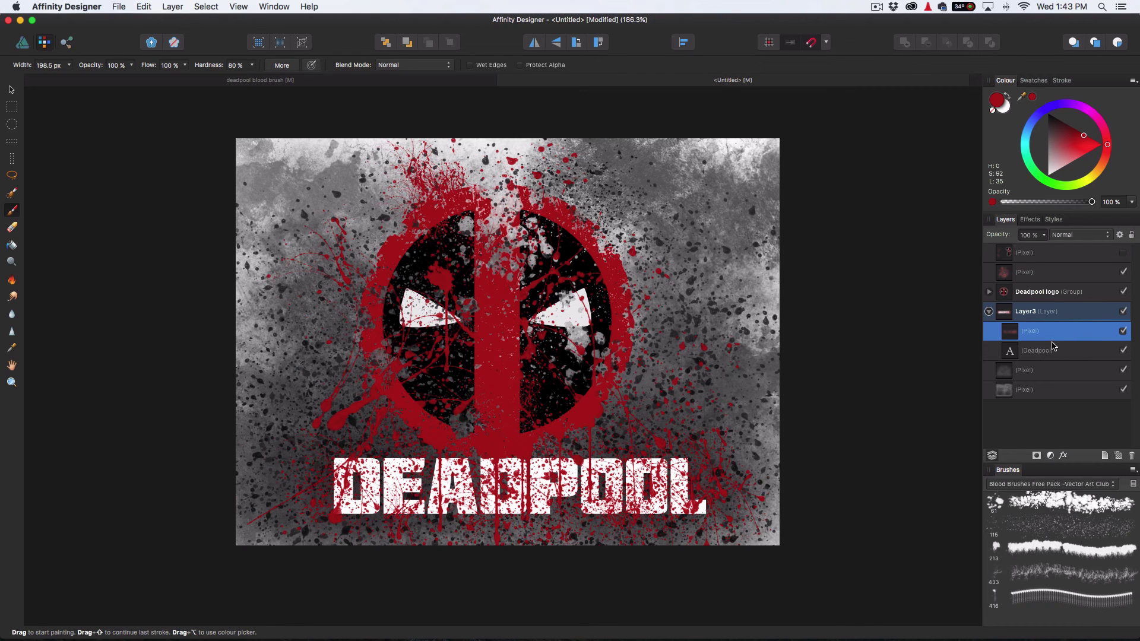
Try the spatter layer beneath the DEADPOOL text, then clip it inside the text and collapse the text's sublayers
drag(1052, 332, 1017, 361)
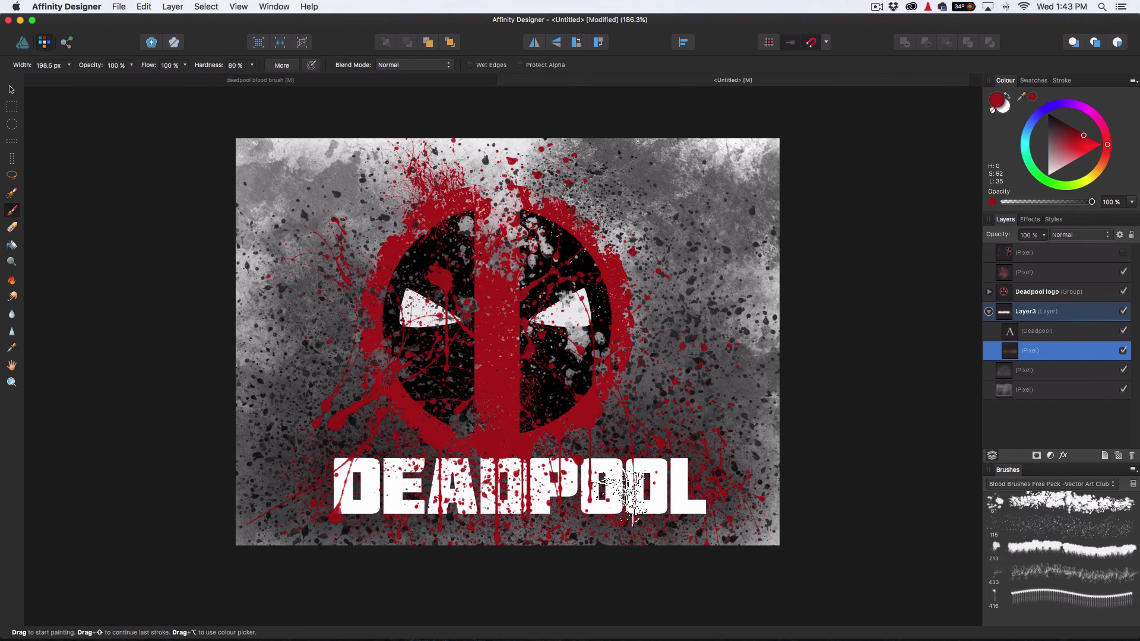
drag(1048, 356, 1011, 345)
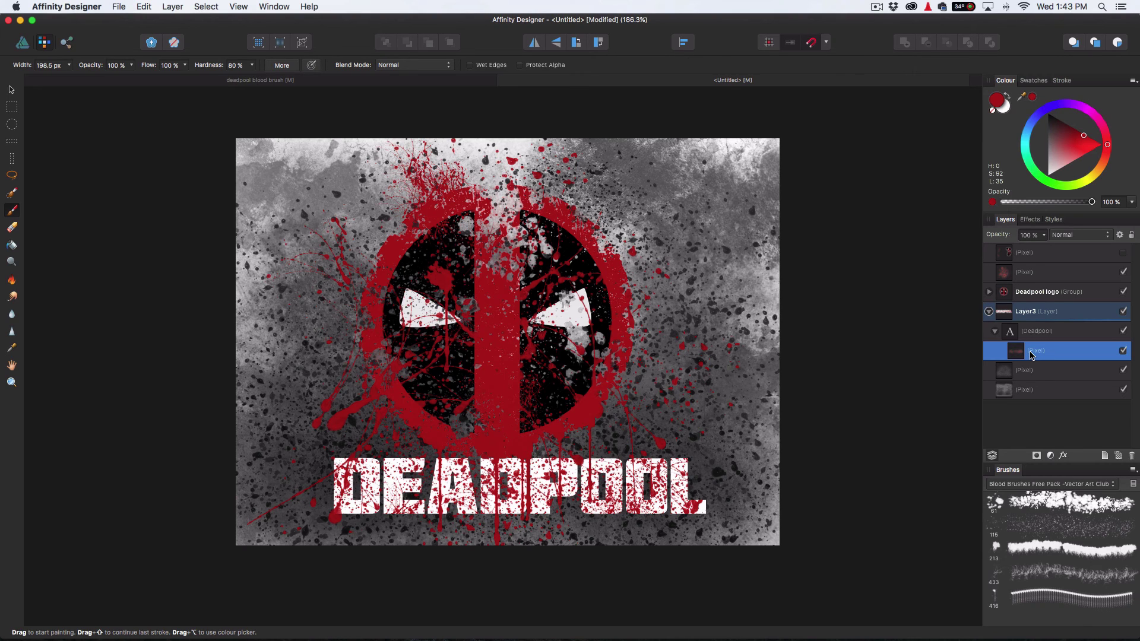
click(995, 331)
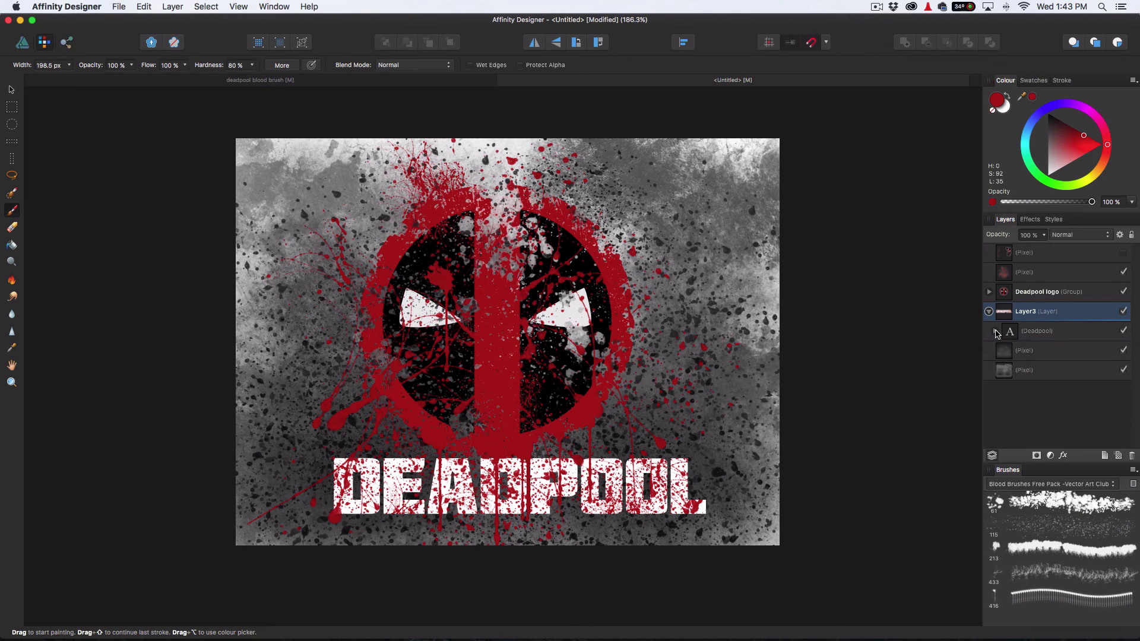
Switch to the deadpool blood brush document, show its Affininty PS logos group and expand that group's contents
click(310, 81)
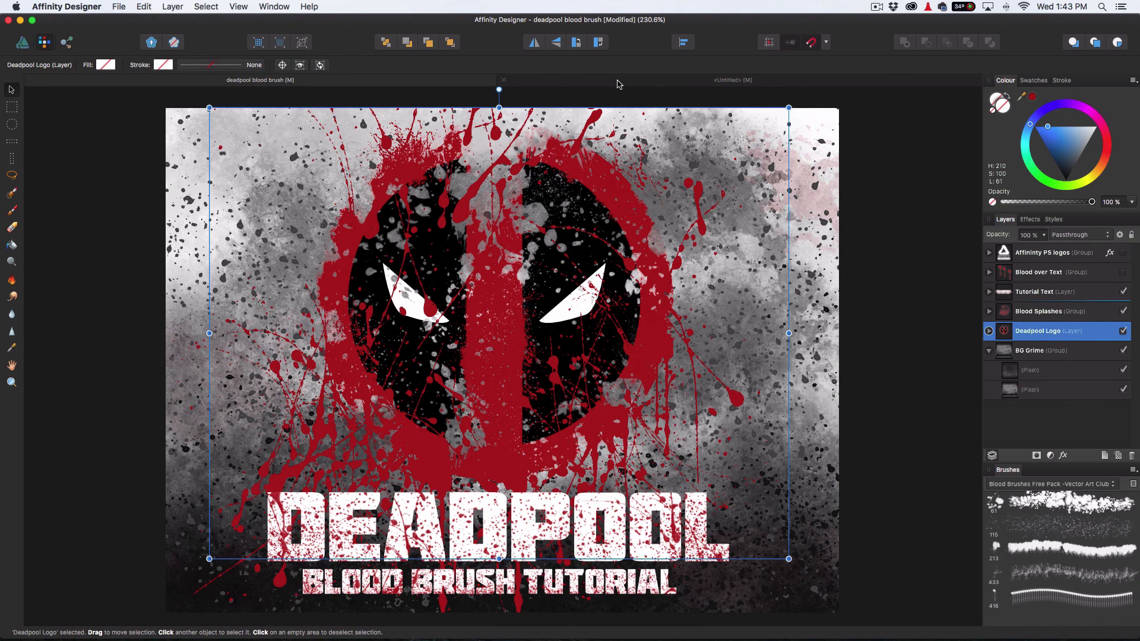
click(988, 355)
click(1044, 255)
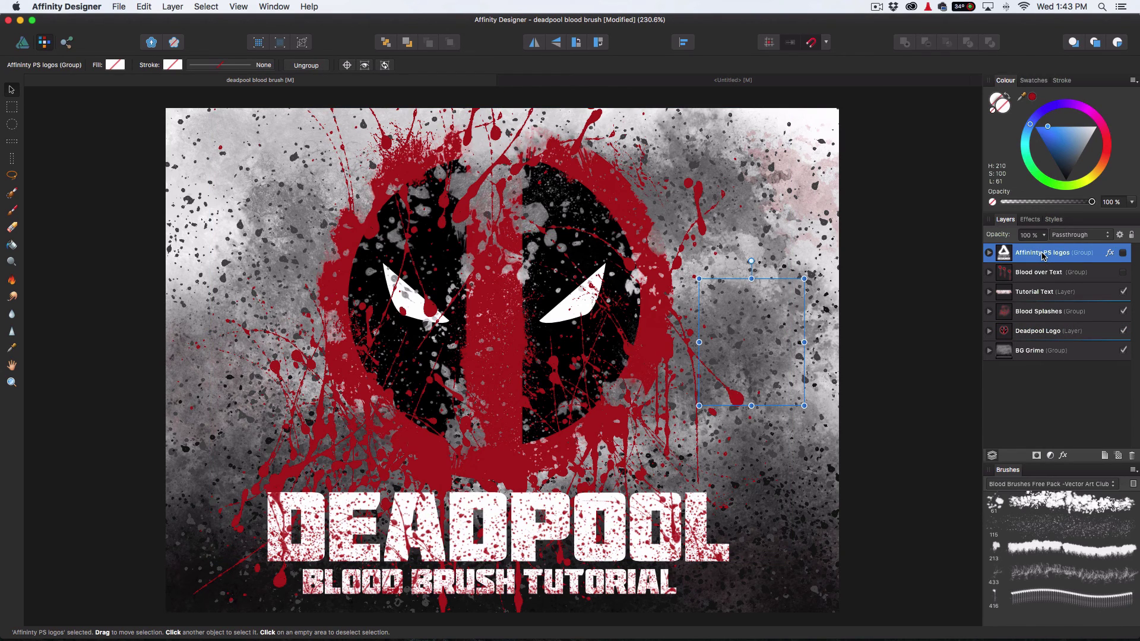
click(1122, 253)
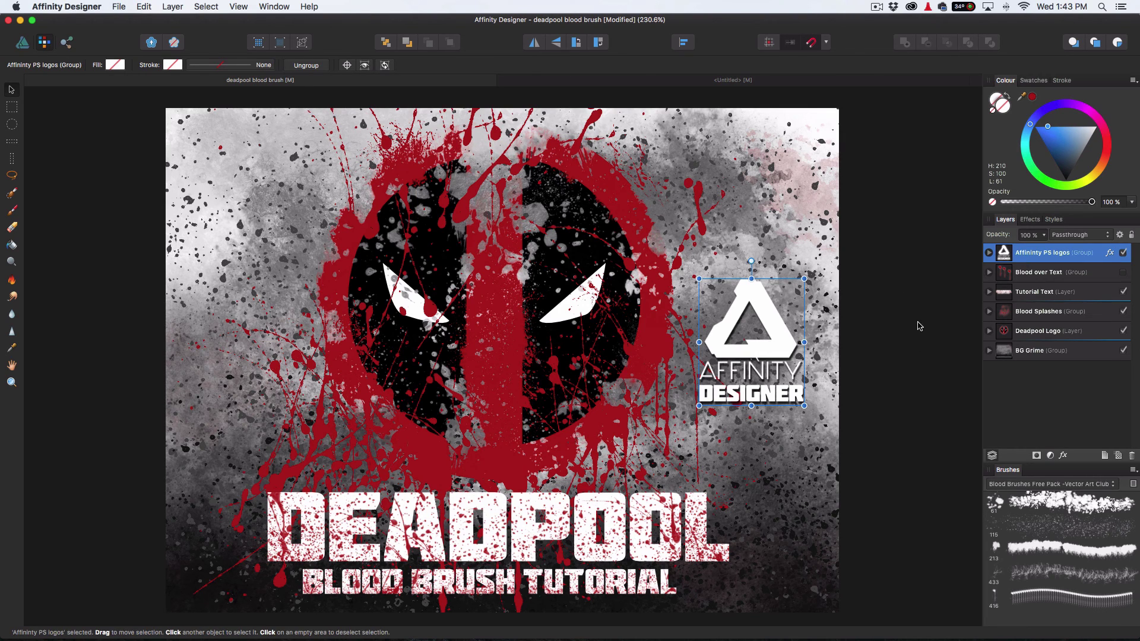
click(989, 255)
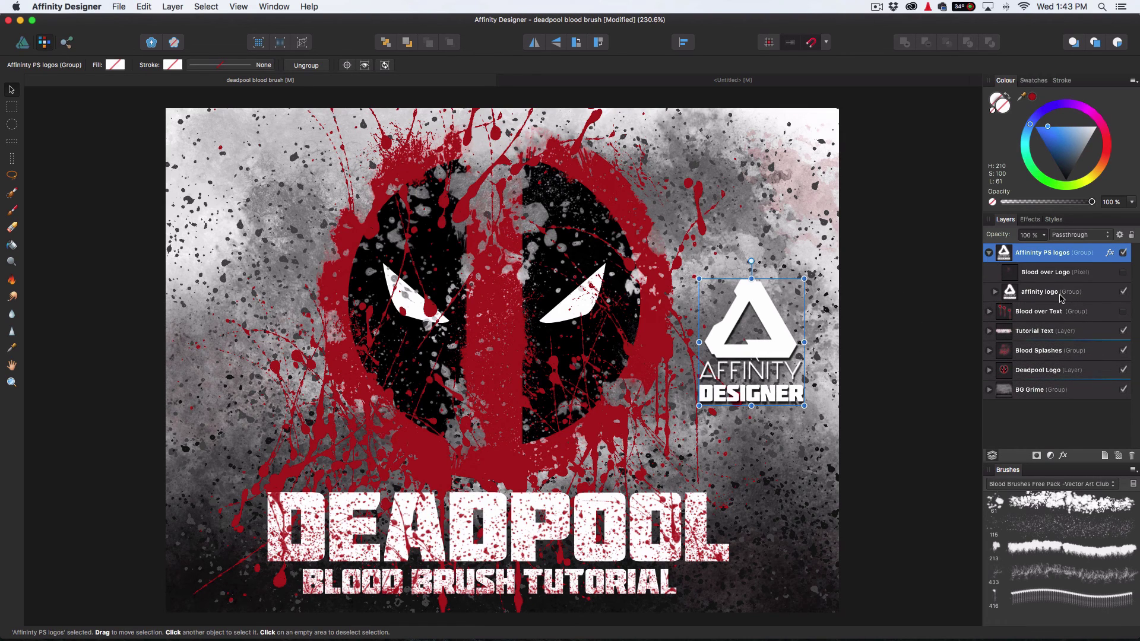
Copy the affinity logo group into the untitled poster document, placing it above the blood splatter pixel layer
click(1062, 298)
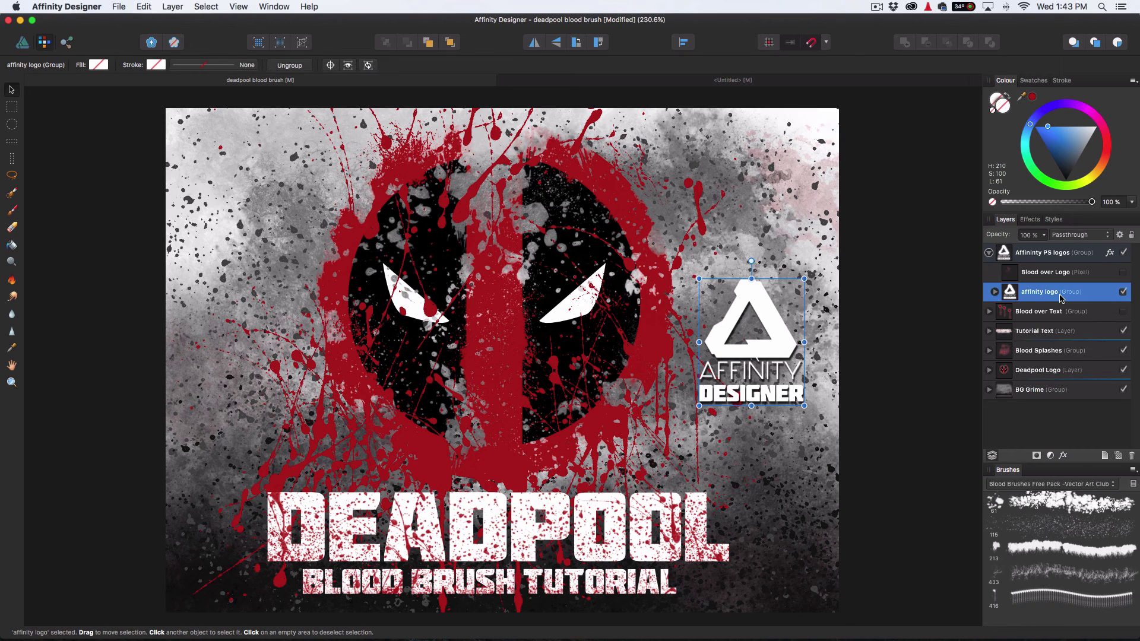
click(573, 81)
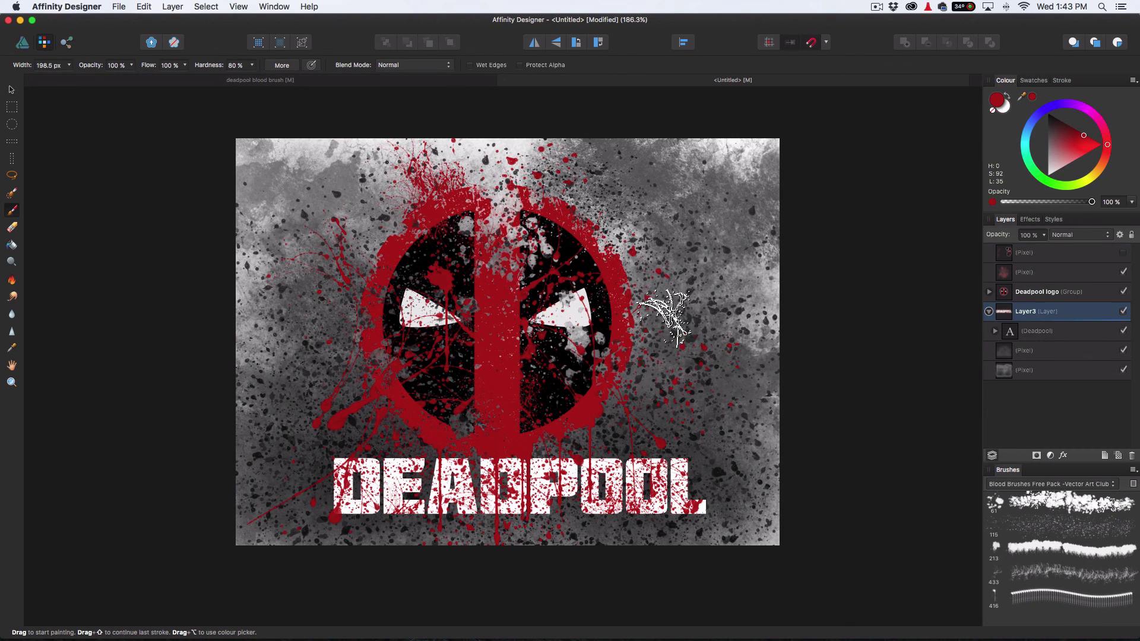
click(1036, 261)
click(1047, 273)
key(super+v)
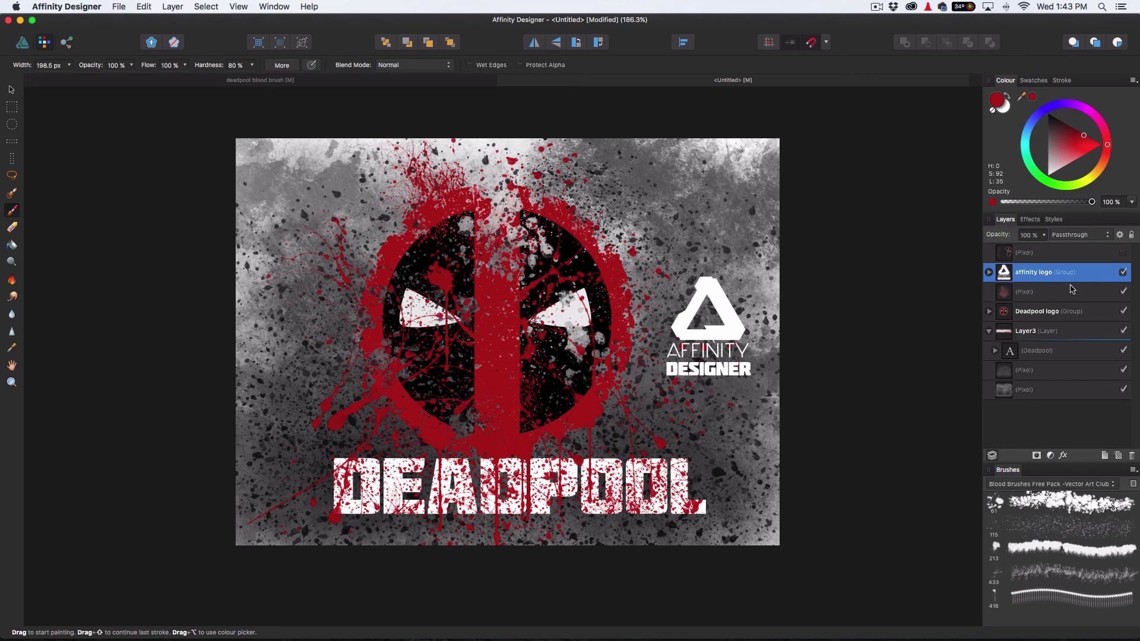
Expand the affinity logo group and turn off the Colour Overlay effect on its logo image layer
click(988, 272)
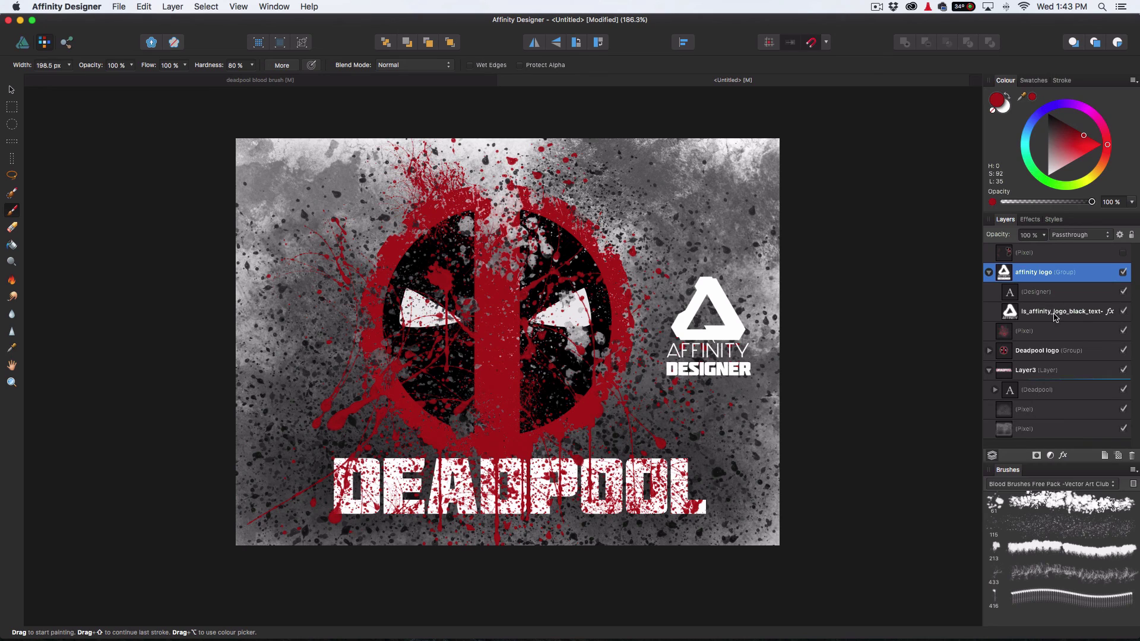
click(1104, 313)
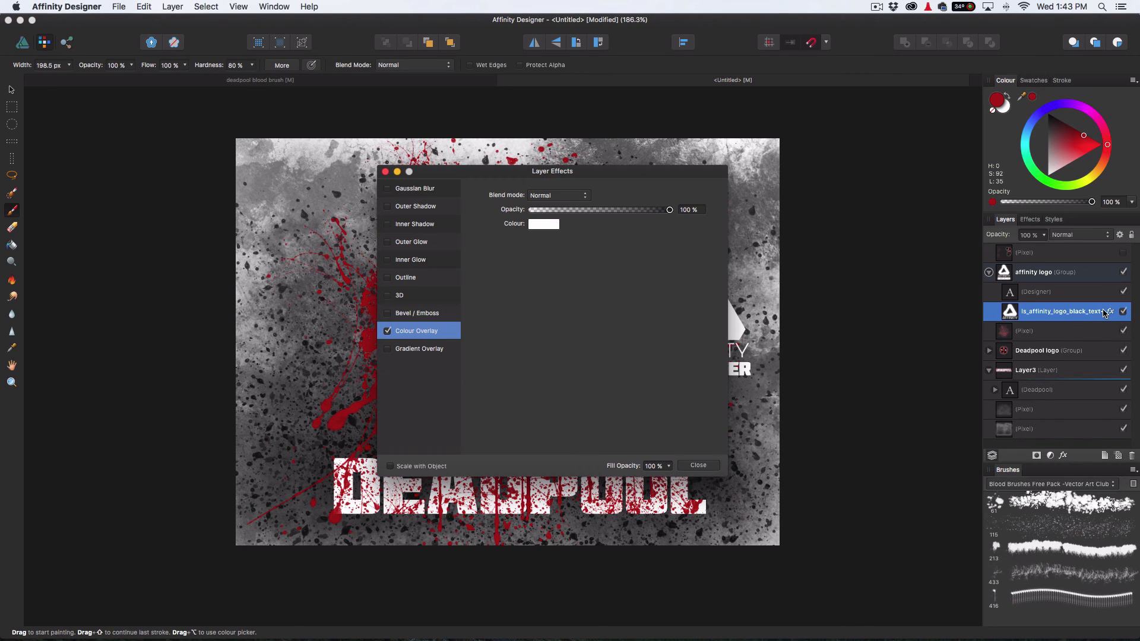
click(386, 331)
click(386, 330)
mouse_move(427, 173)
mouse_down()
mouse_move(204, 249)
mouse_move(157, 157)
mouse_move(184, 182)
mouse_up()
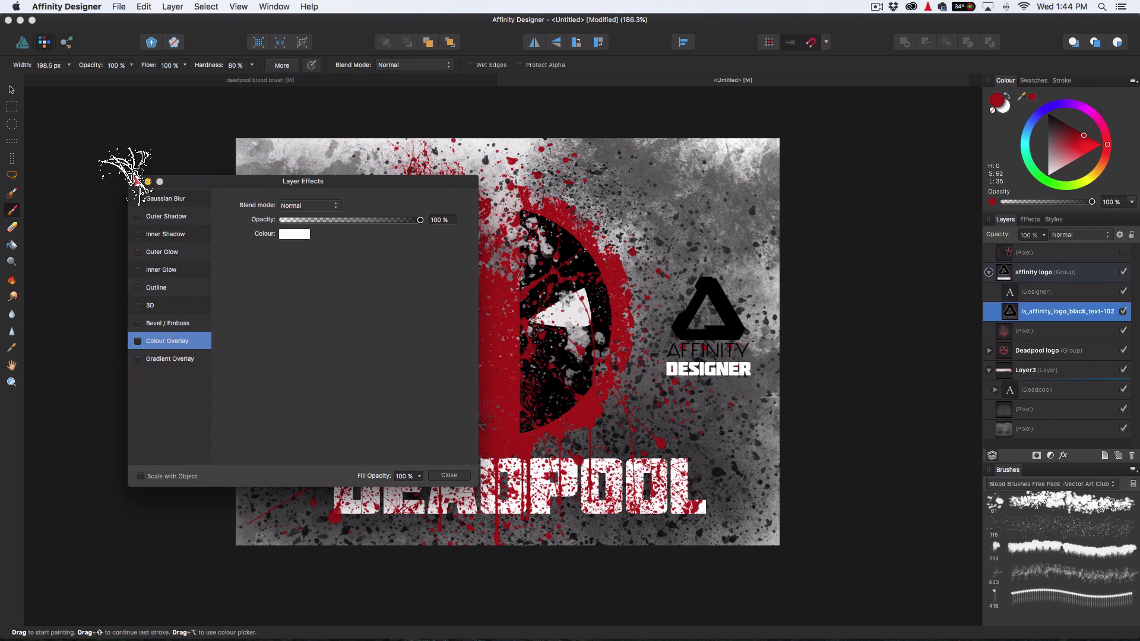
click(137, 182)
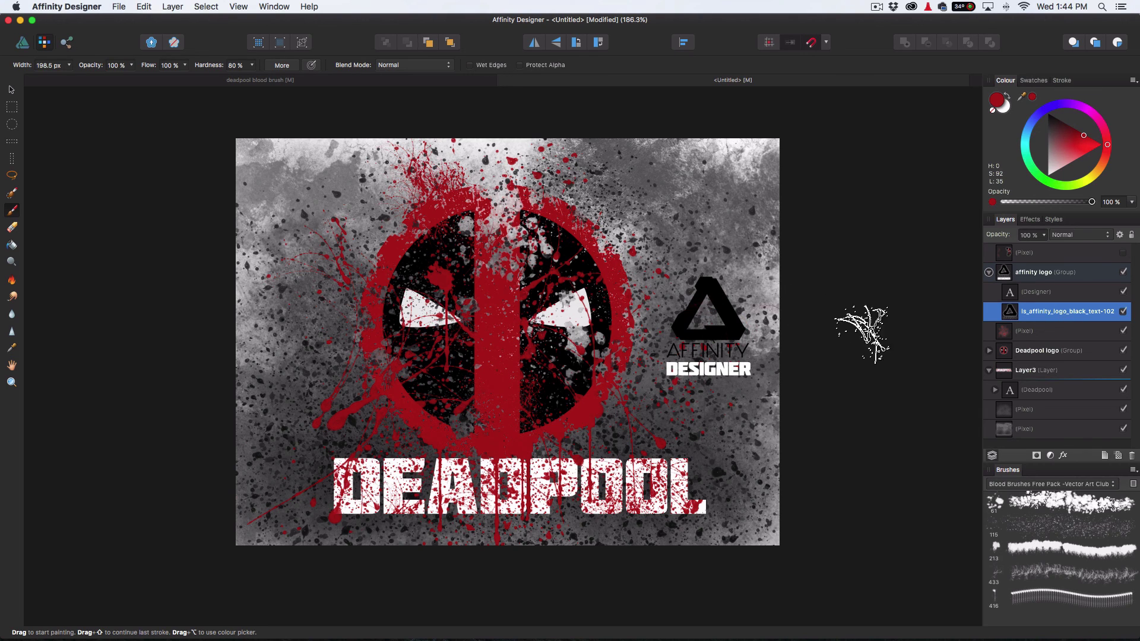
Paint red blood splatter over the Affinity logo on a new pixel layer and clip that layer inside the logo image
click(1118, 456)
mouse_move(718, 285)
mouse_down()
mouse_move(675, 293)
mouse_move(685, 329)
mouse_move(711, 351)
mouse_move(710, 324)
mouse_up()
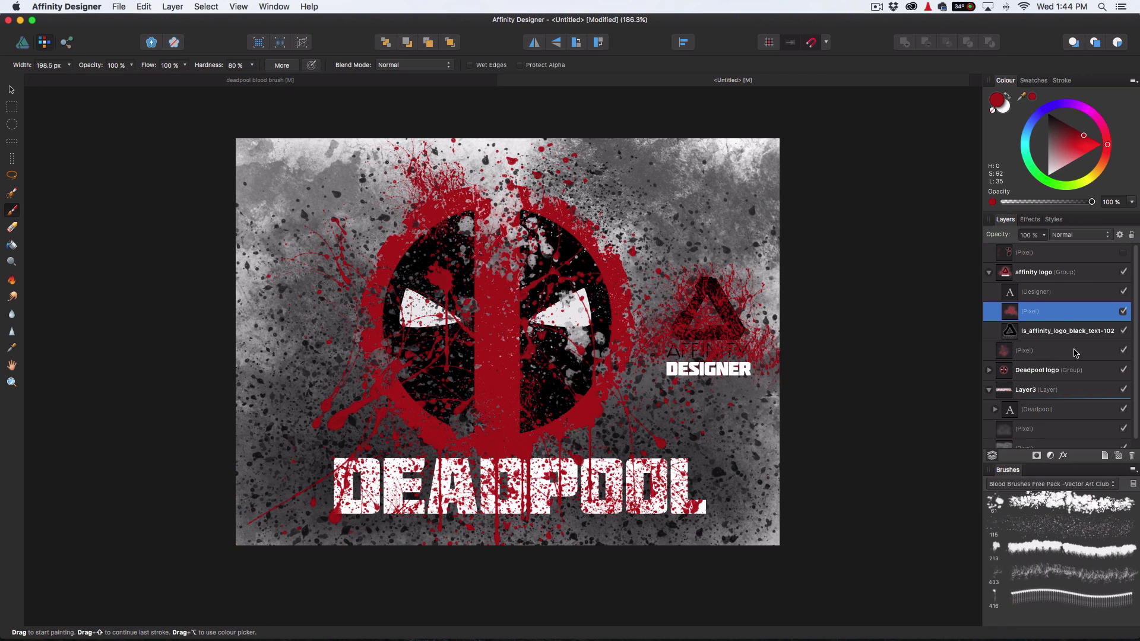
drag(1058, 314, 1056, 337)
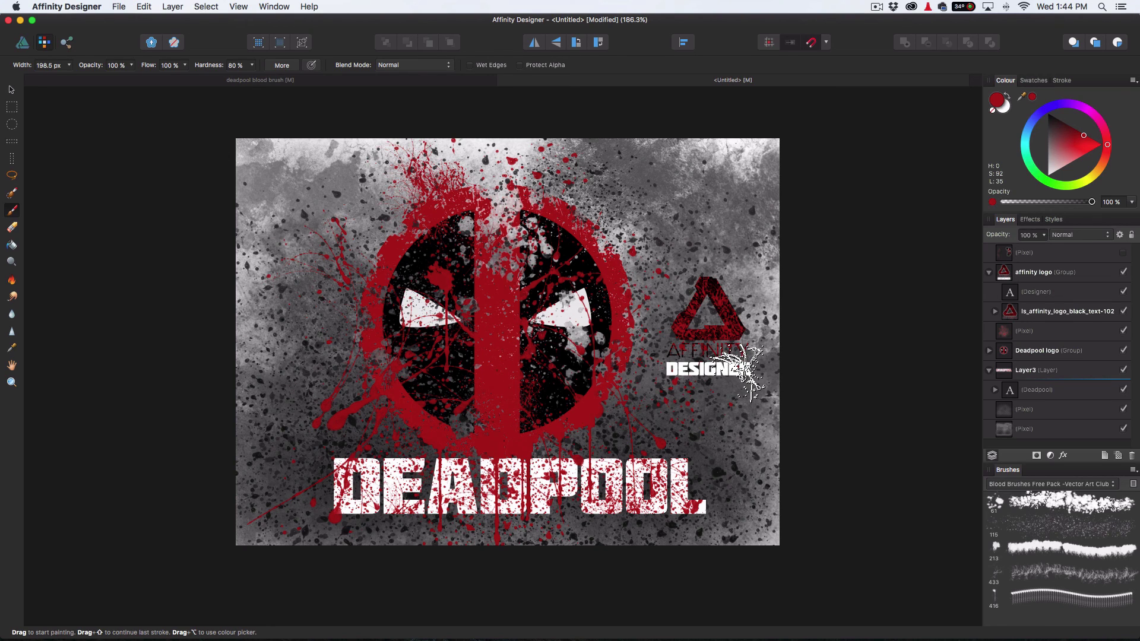
Expand the logo image layer and turn its white Colour Overlay effect back on
click(993, 313)
click(1050, 312)
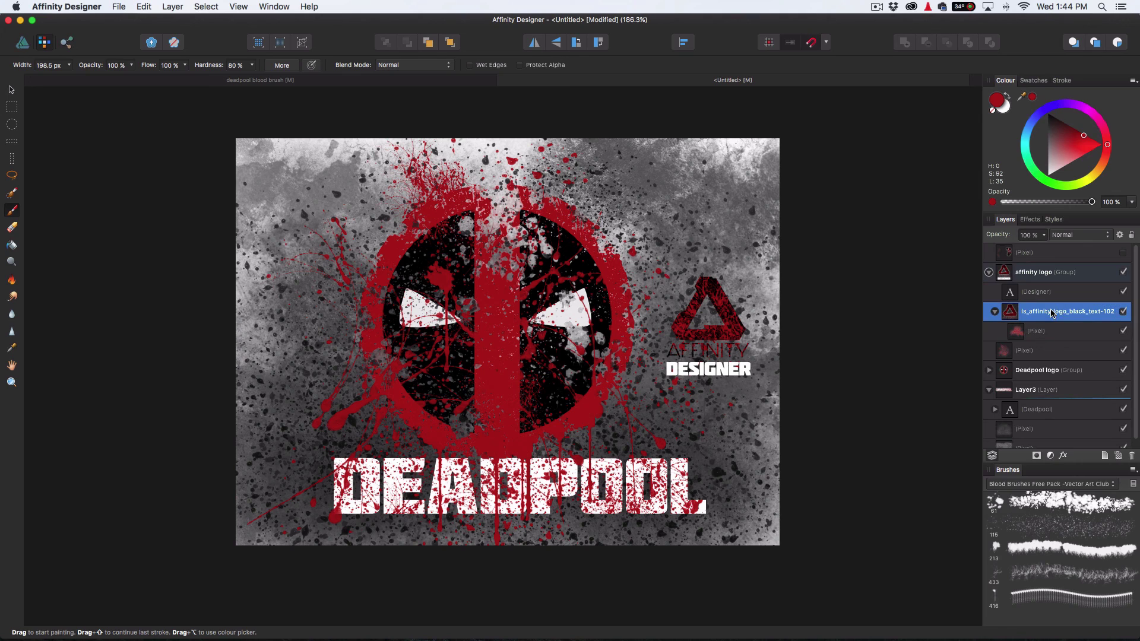
click(1063, 457)
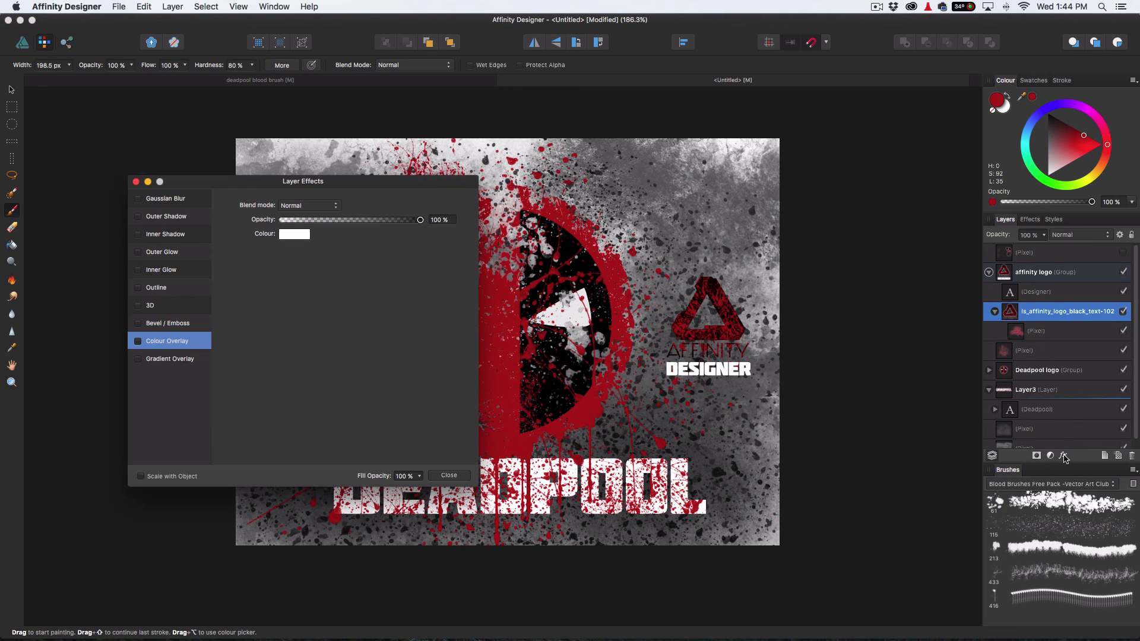
click(137, 340)
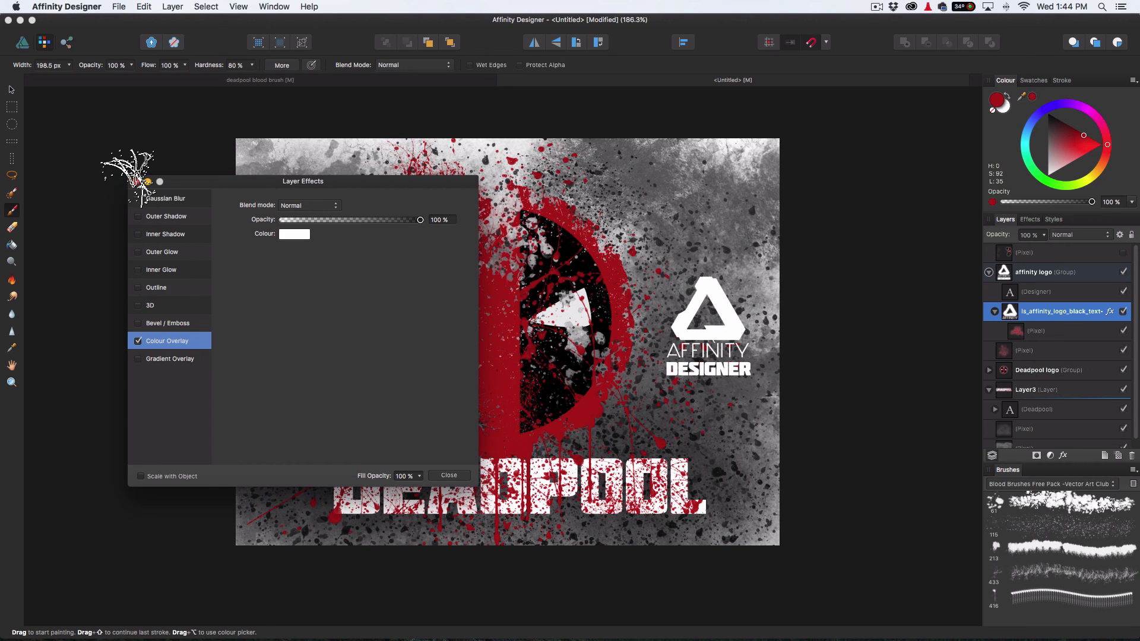
click(148, 181)
Move the spatter layer out above the logo image and delete the spatter outside the logo's shape using a selection
drag(1060, 340, 1015, 304)
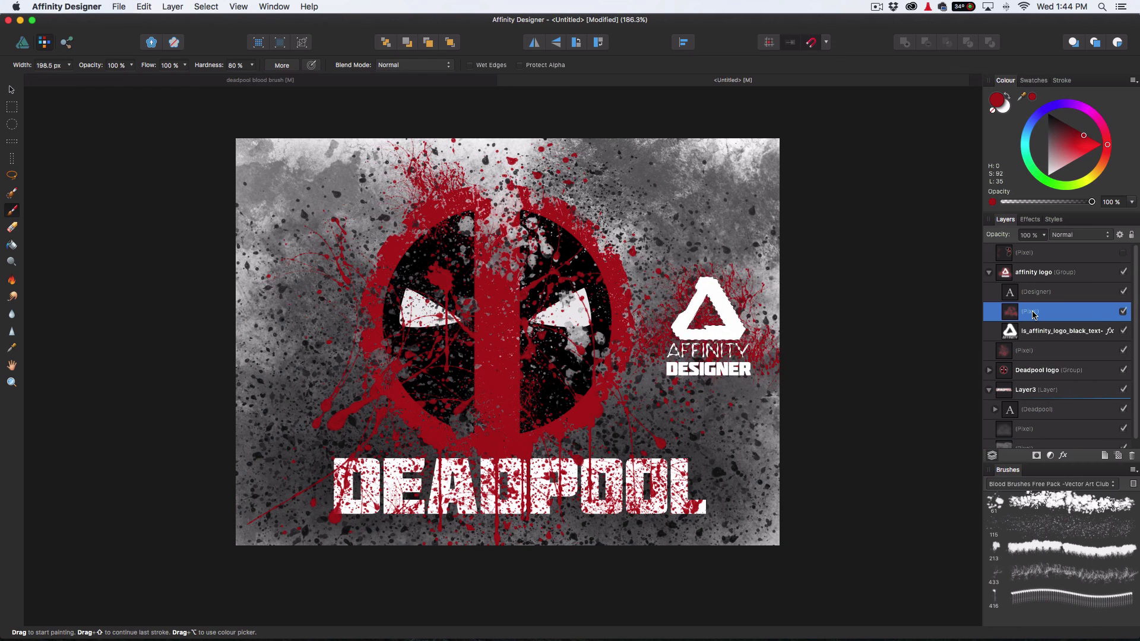
key(super+a)
key(Delete)
key(super+d)
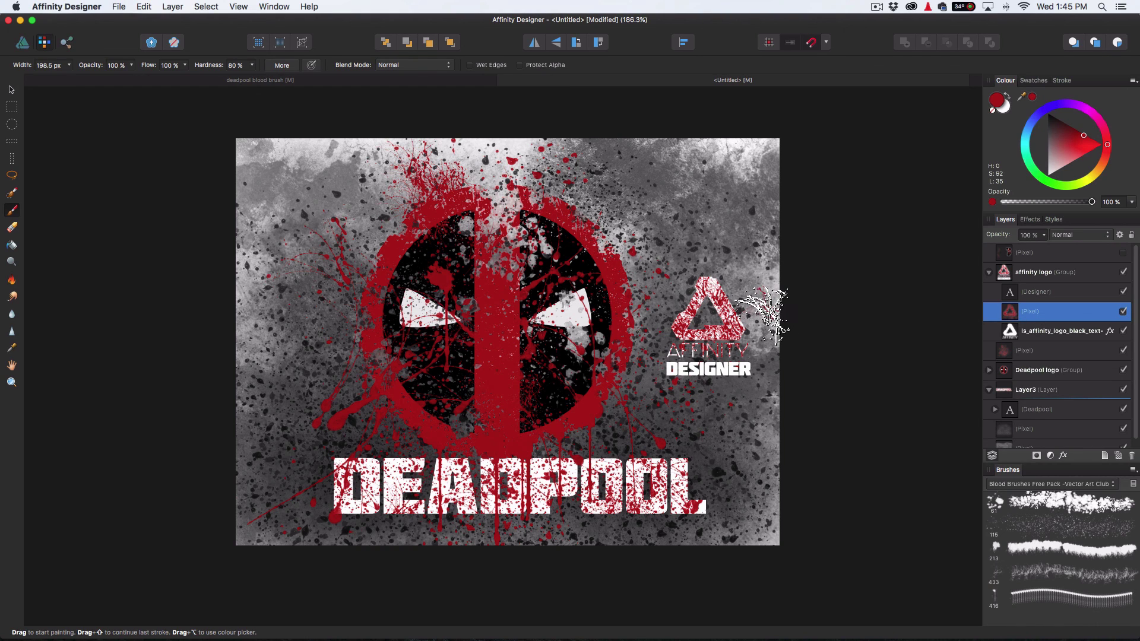
Shift the trimmed spatter upward off the Affinity logo, then collapse and hide the affinity logo group
key(v)
mouse_move(730, 314)
mouse_down()
mouse_move(730, 273)
mouse_move(754, 220)
mouse_move(736, 273)
mouse_up()
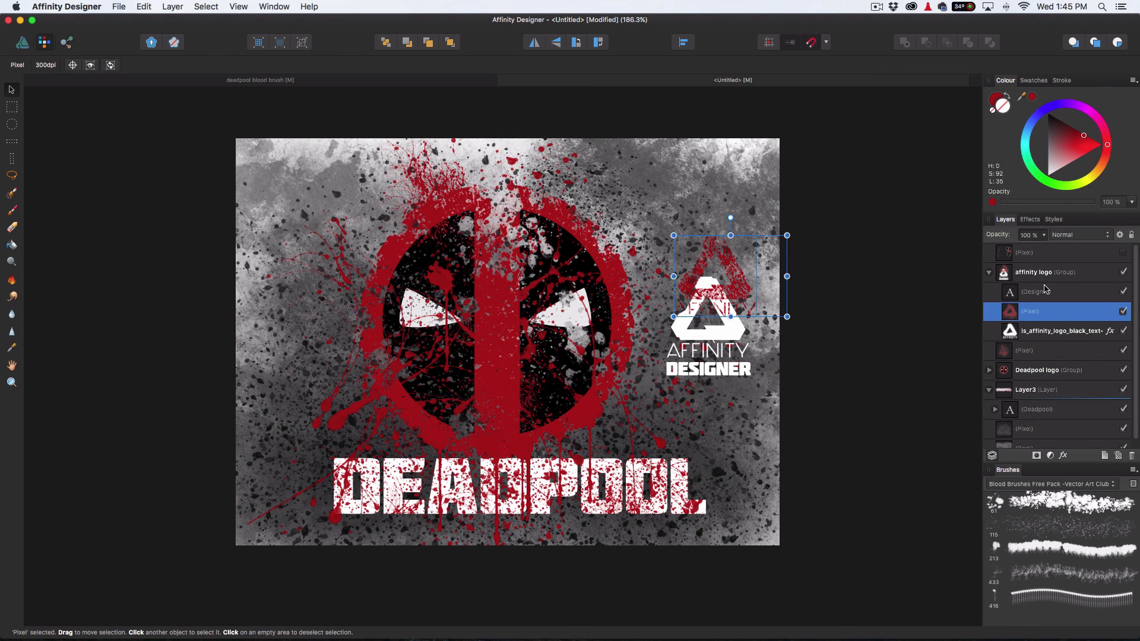
click(989, 273)
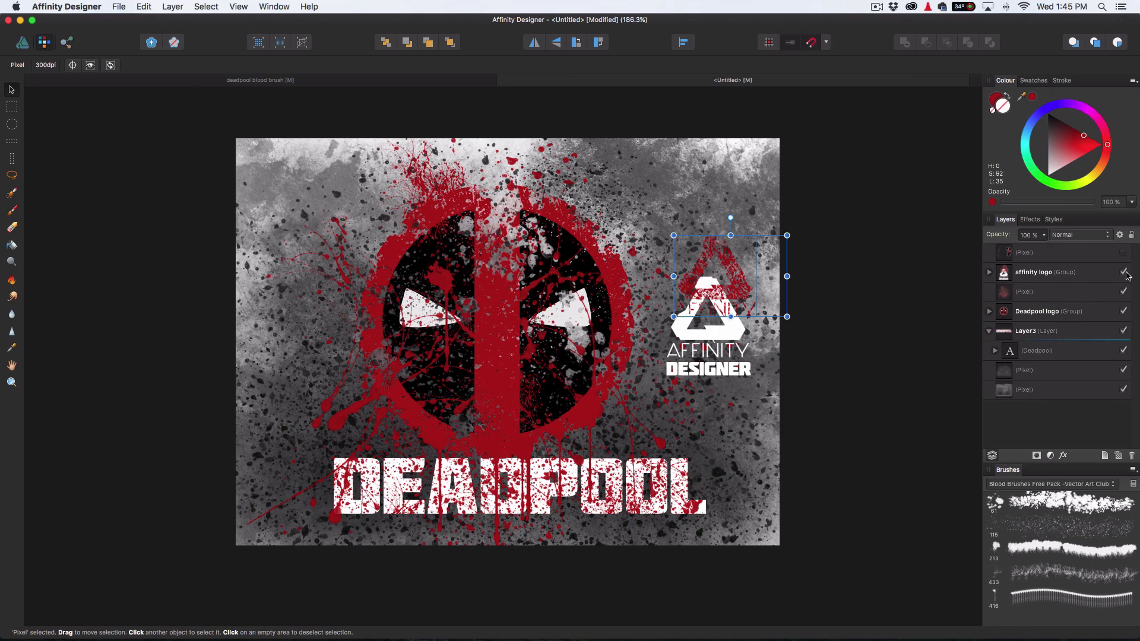
click(1123, 272)
click(829, 317)
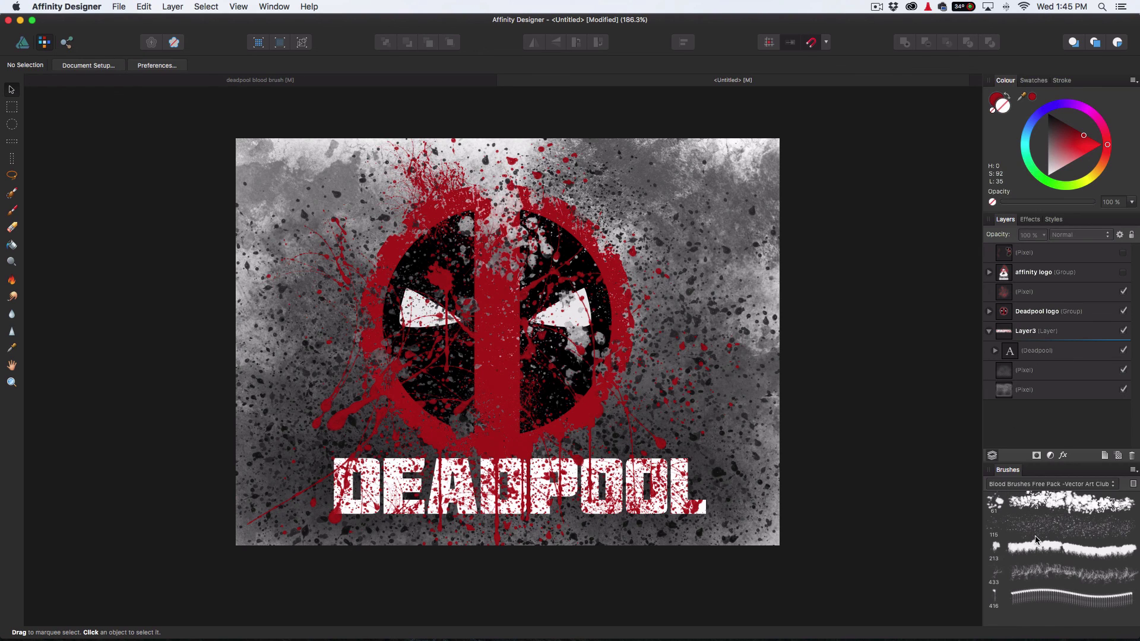
scroll(564, 273, left, 10)
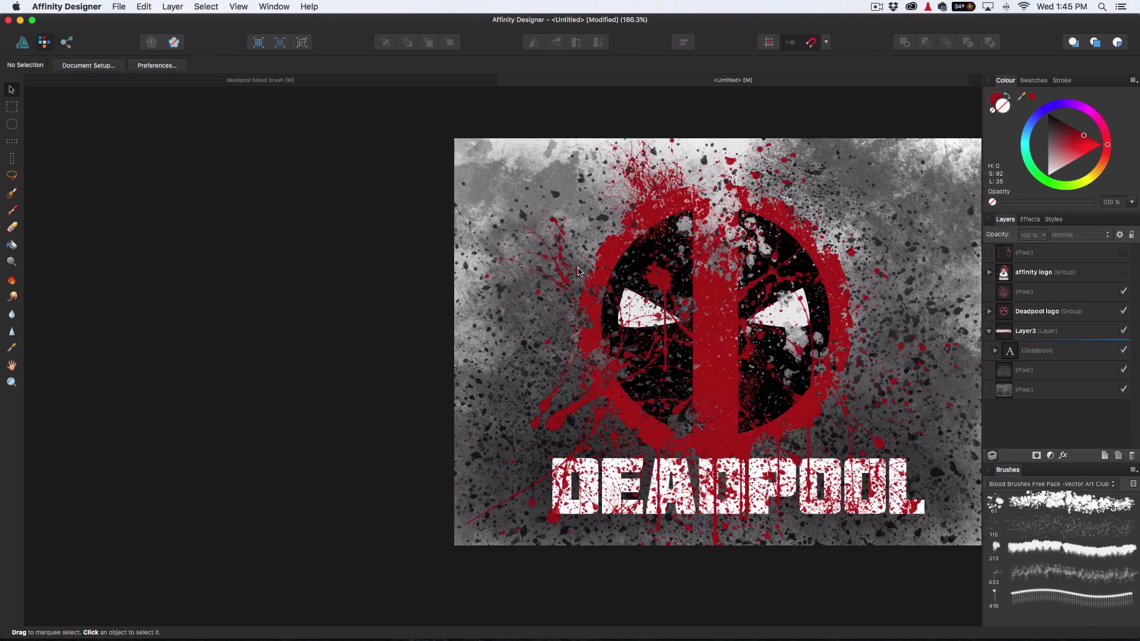
scroll(579, 272, right, 10)
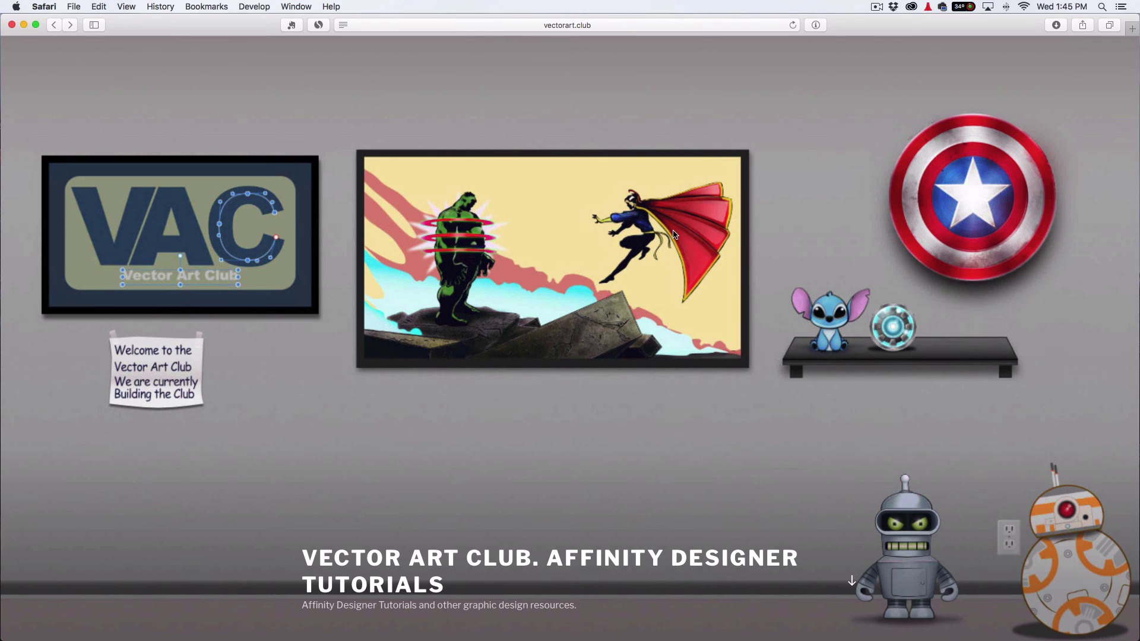
key(ctrl+Right)
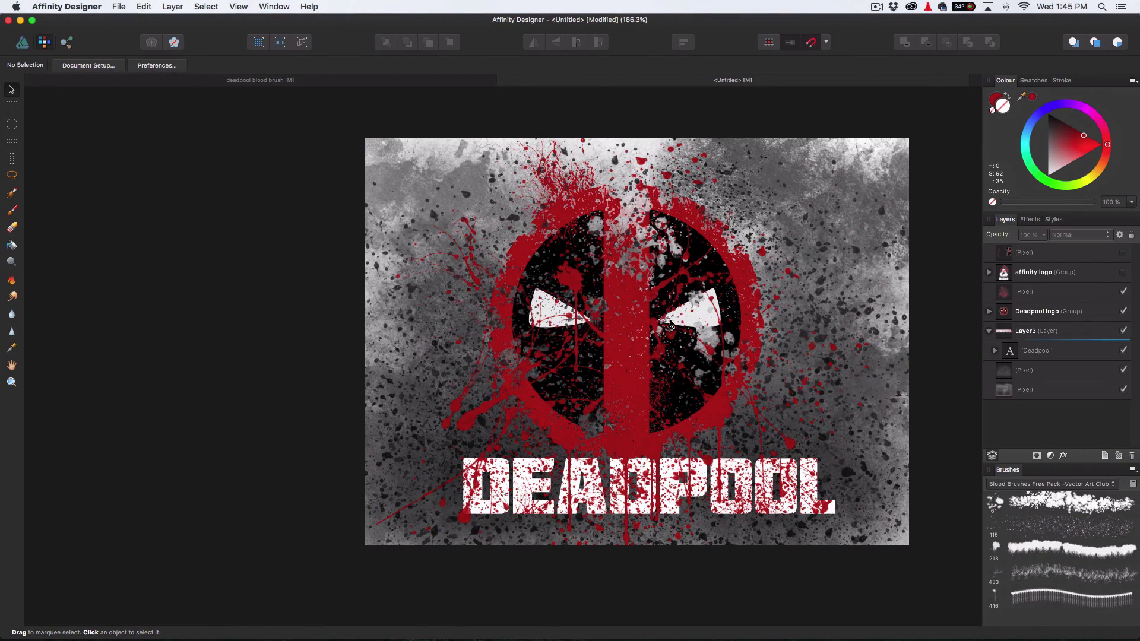
scroll(674, 323, right, 2)
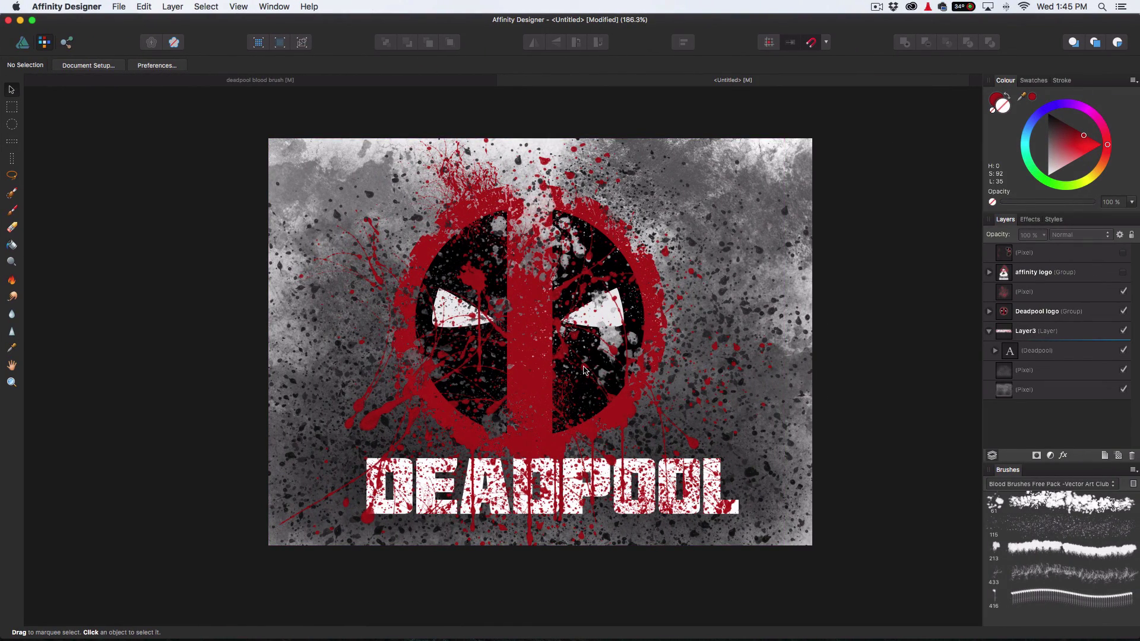